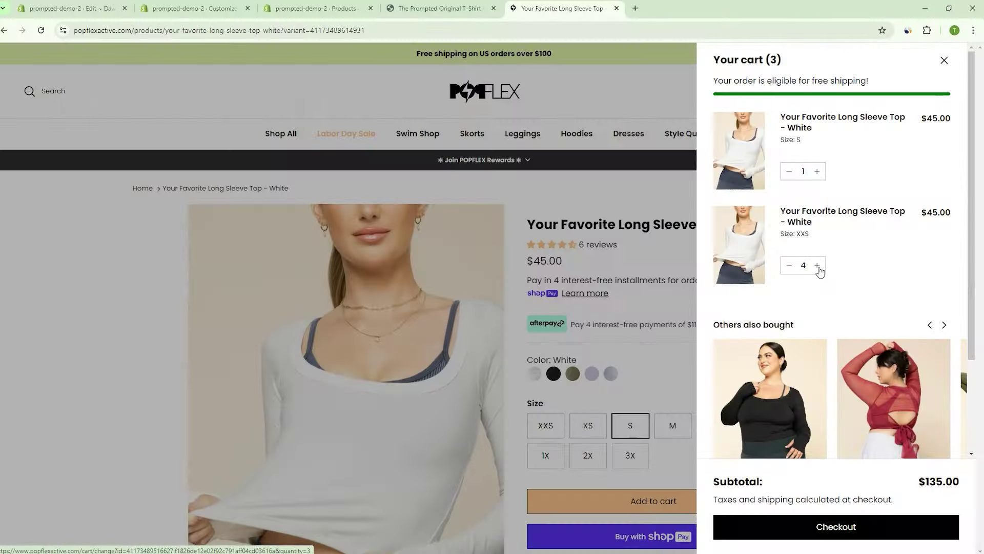
Raise the quantity of the size XXS white long sleeve top in the cart several times.
left_click(817, 265)
left_click(817, 266)
left_click(817, 266)
left_click(817, 266)
left_click(817, 265)
left_click(817, 266)
left_click(817, 266)
left_click(817, 266)
left_click(814, 266)
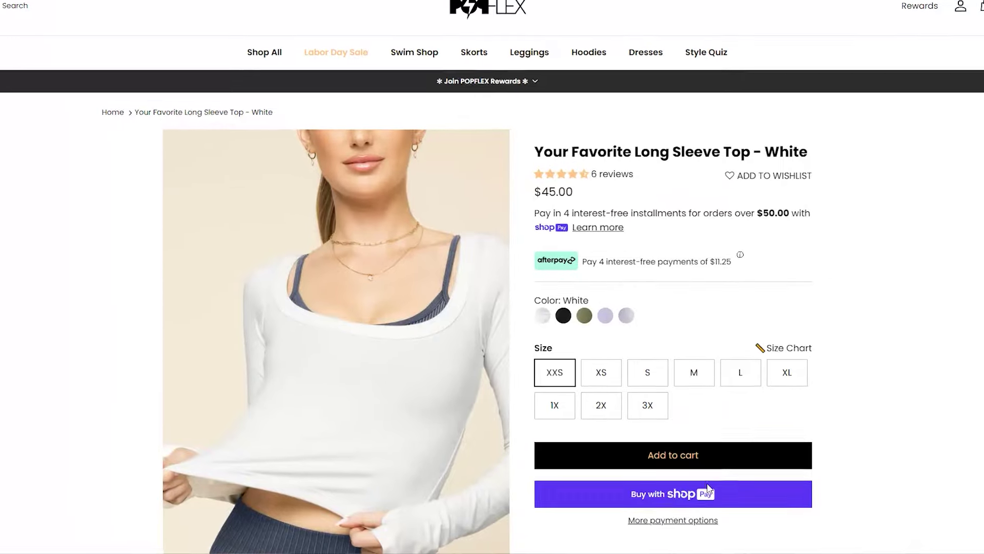
left_click_drag(631, 467, 526, 450)
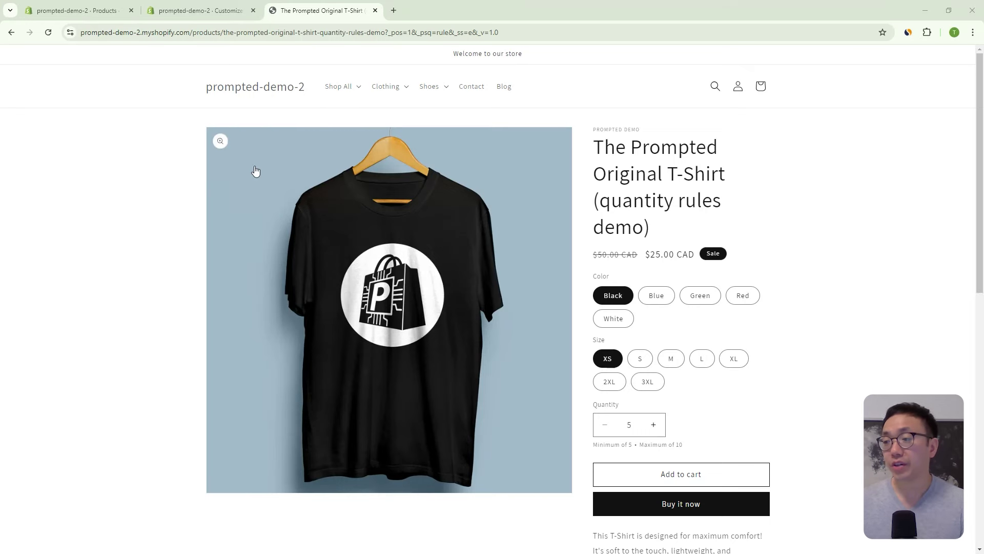
Examine the minimum and maximum quantity rule for the black XS variant of the Prompted Original T-Shirt.
scroll(738, 260, "down", 1)
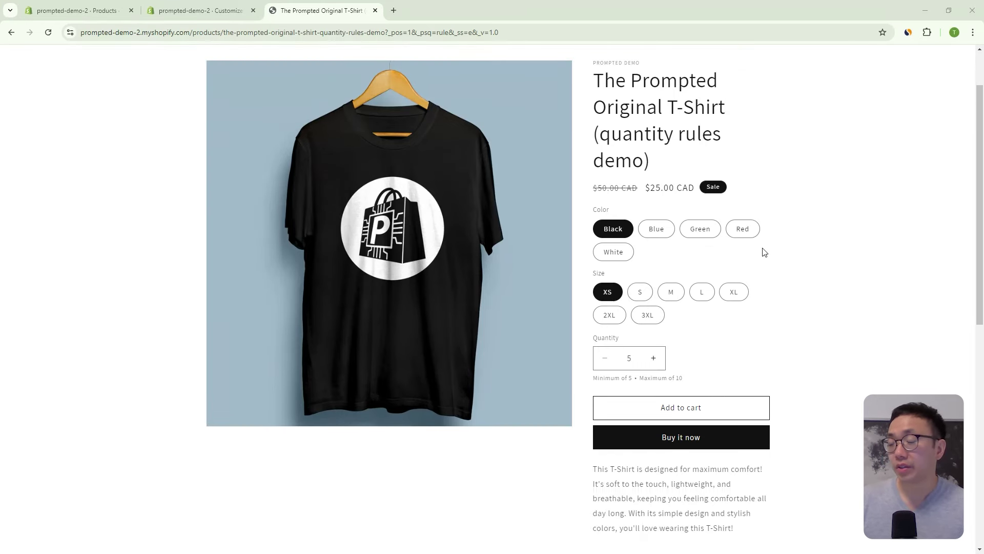
left_click_drag(594, 380, 689, 383)
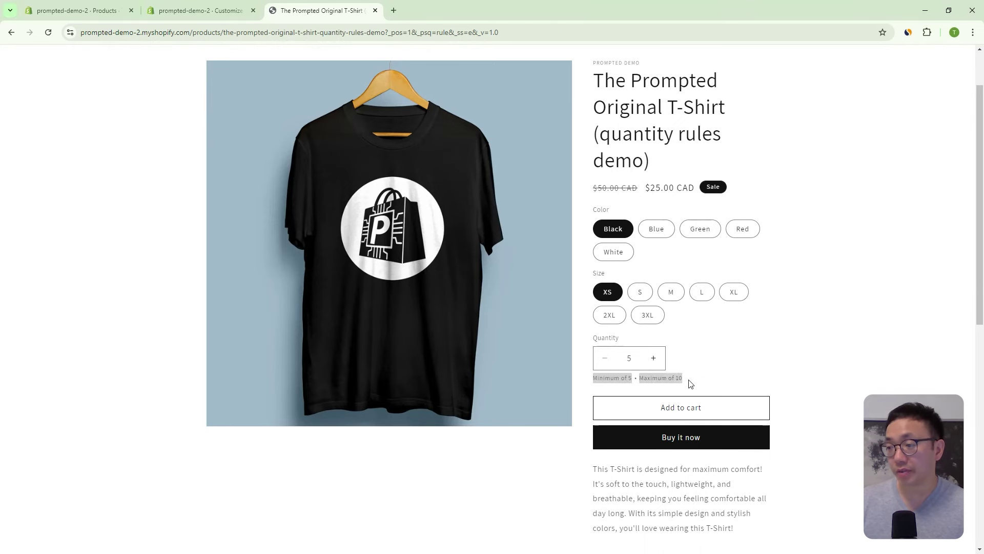
left_click(581, 363)
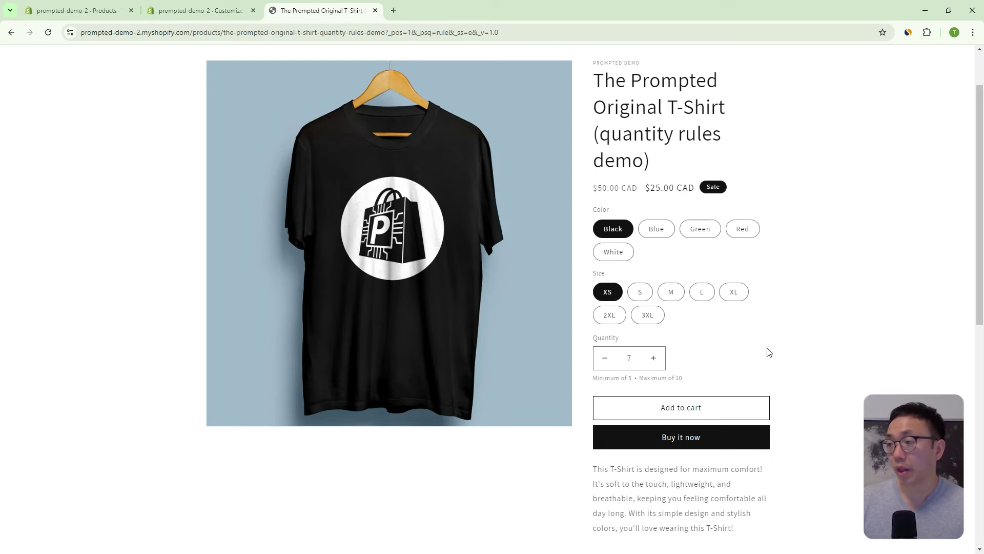
Select the Red variant and examine its increment, minimum and maximum quantity rules.
left_click(750, 233)
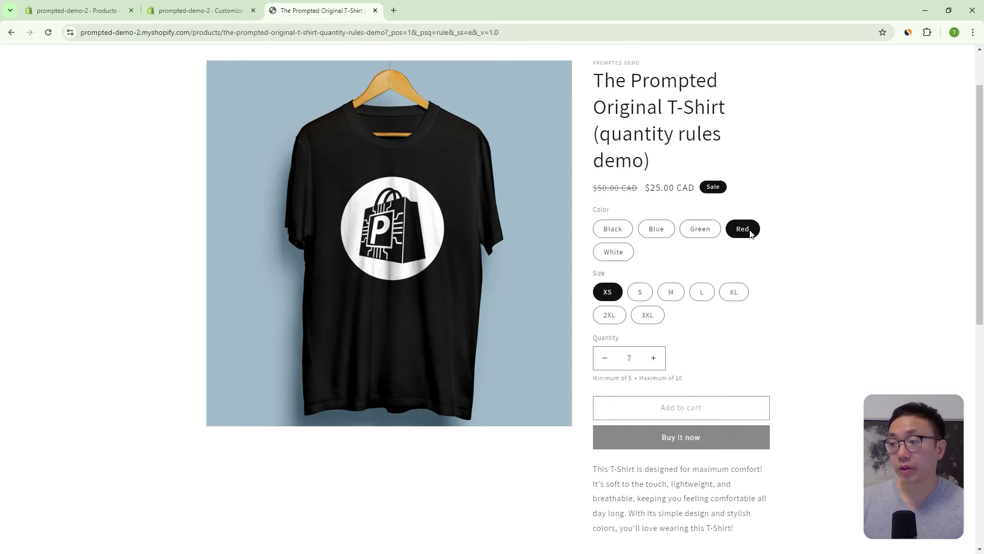
left_click_drag(602, 389, 688, 377)
left_click(675, 378)
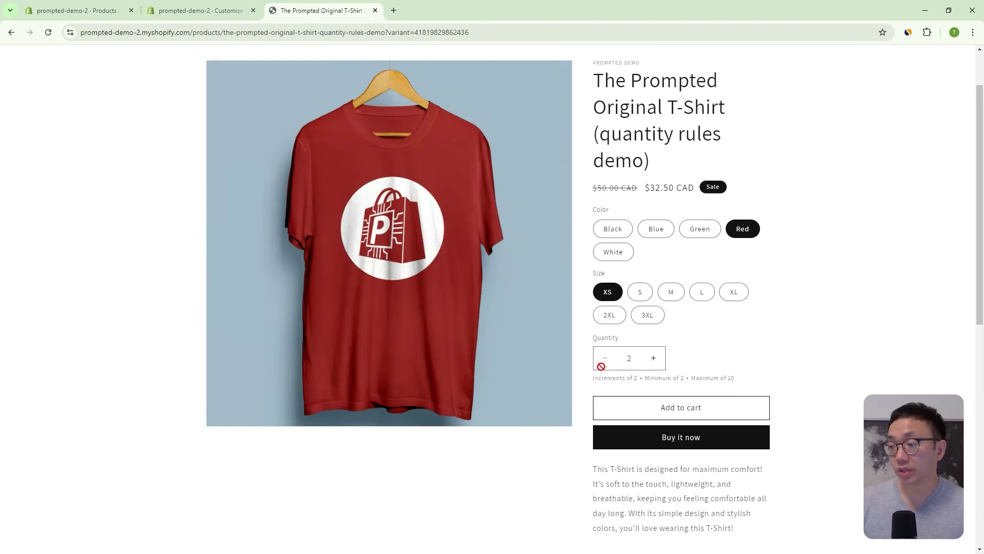
left_click_drag(701, 378, 735, 378)
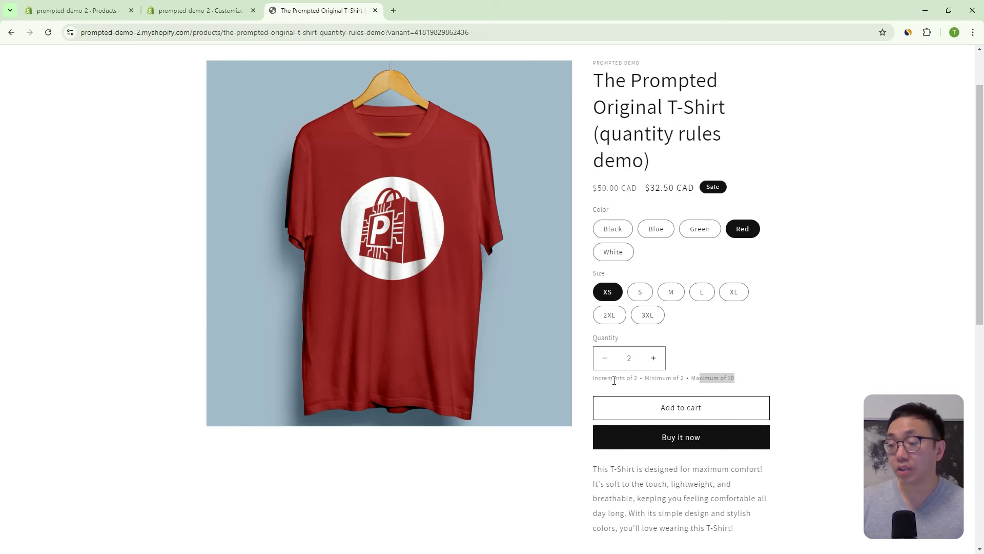
left_click(615, 380)
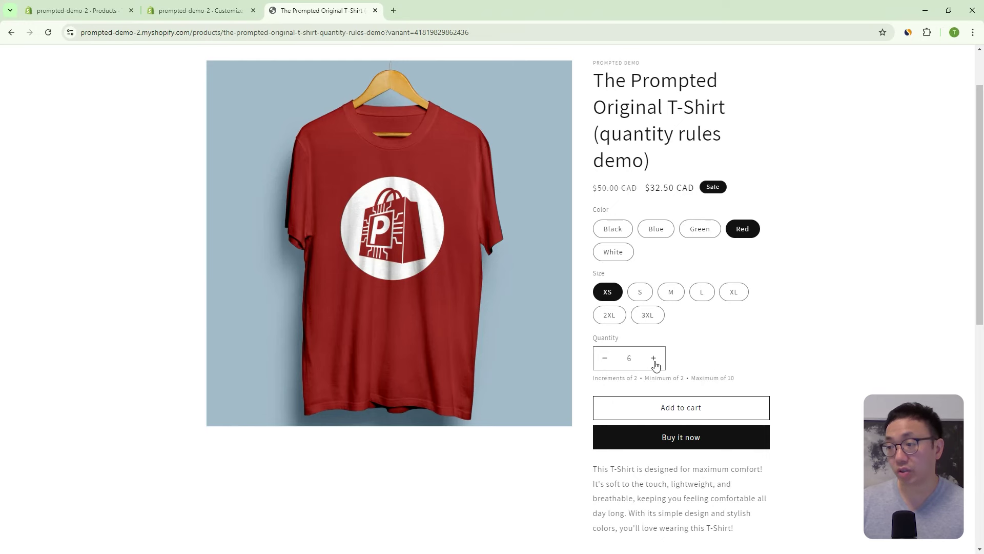
Select the White variant, check its maximum quantity rule, and add one T-shirt to the cart.
left_click(612, 257)
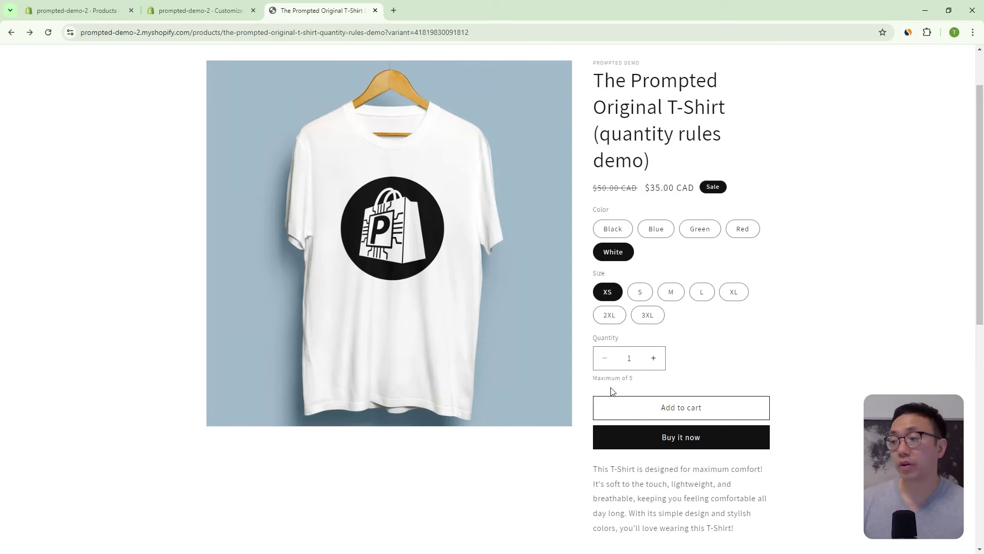
left_click_drag(616, 380, 636, 380)
left_click(796, 231)
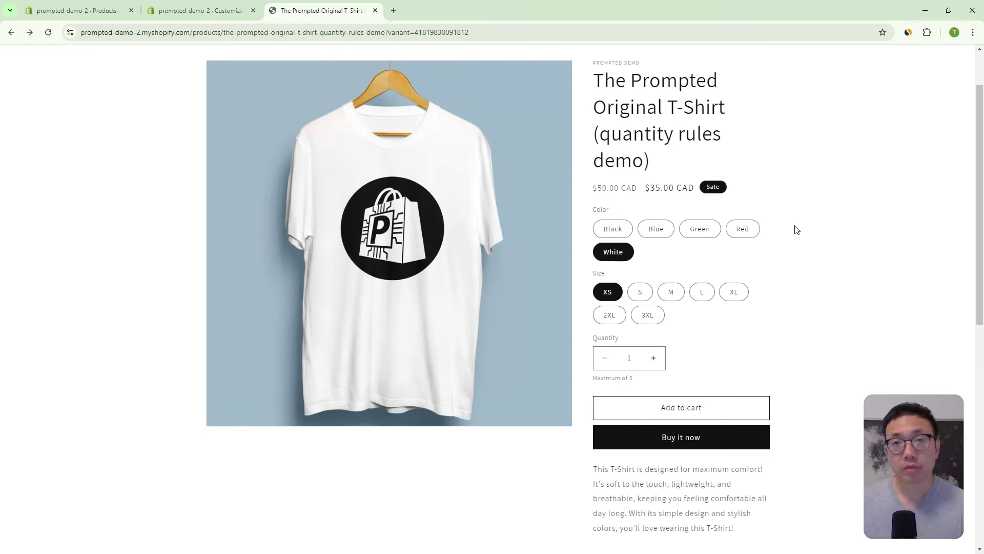
left_click(733, 415)
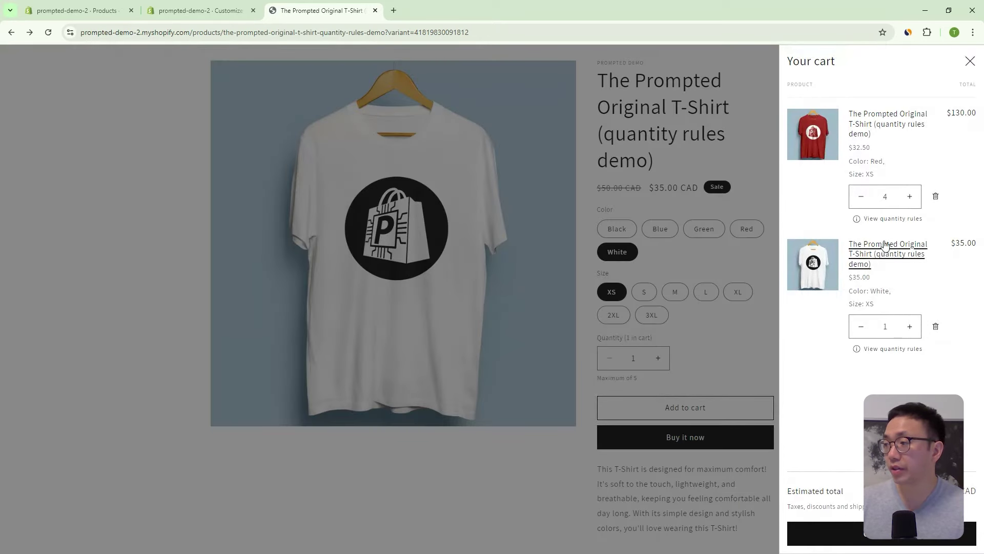
View the quantity rules of the red and white T-shirts in the cart, closing the cart when done.
left_click(861, 220)
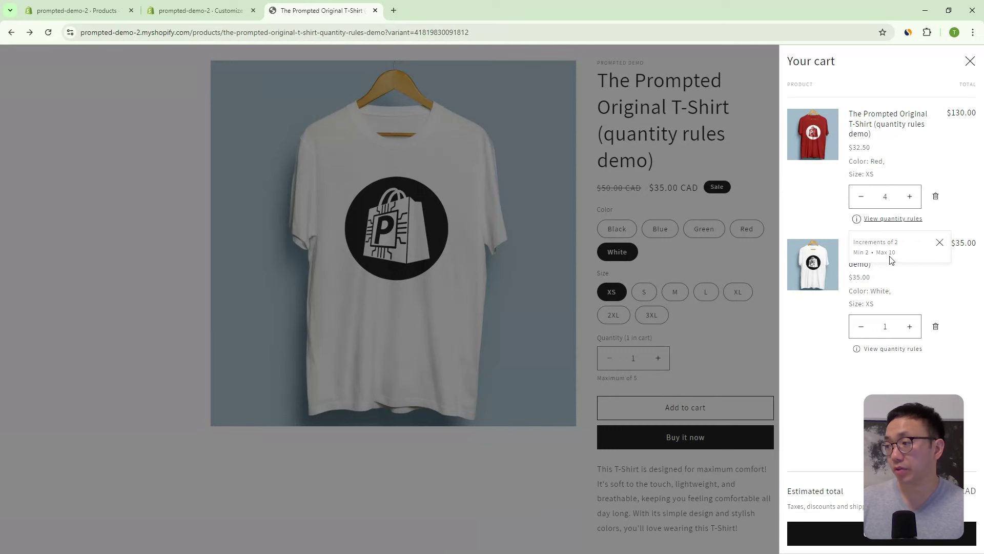
left_click(941, 243)
left_click(873, 351)
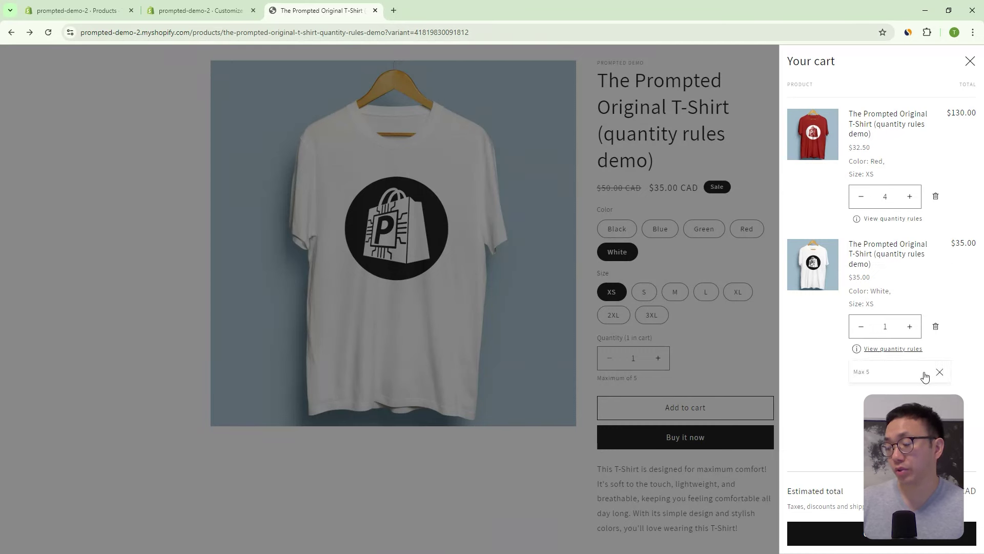
left_click(940, 372)
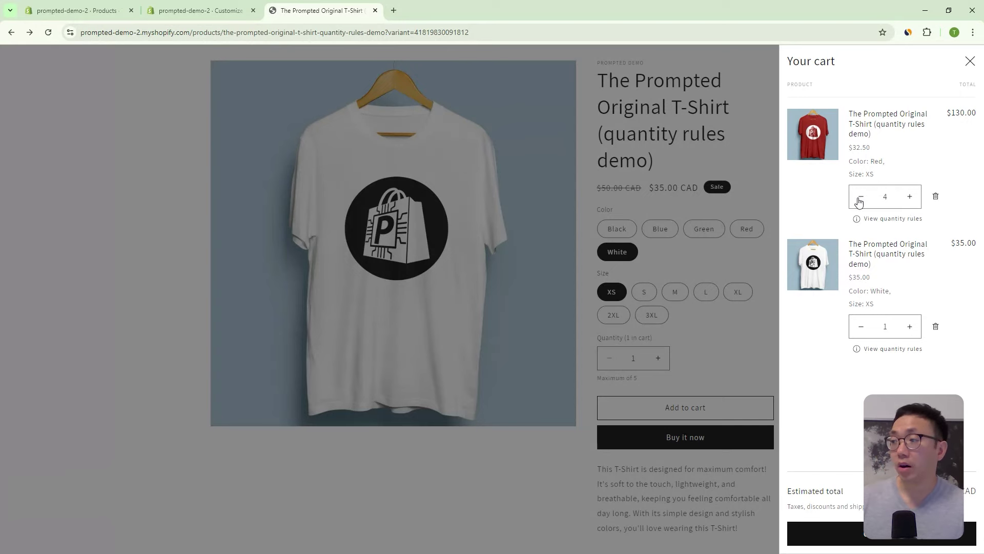
left_click(970, 62)
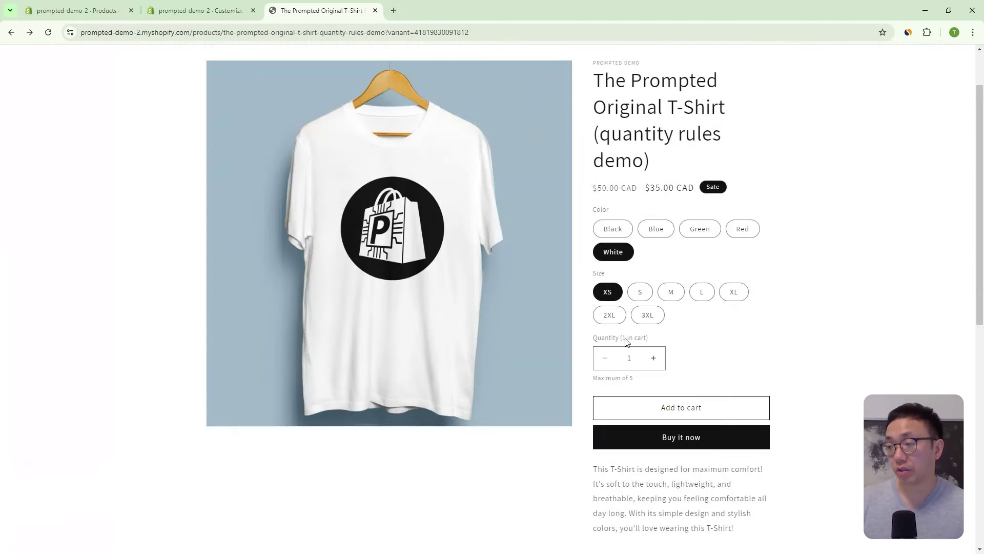
Look through the Green, Blue and Red variants to compare their quantity rules.
left_click(710, 229)
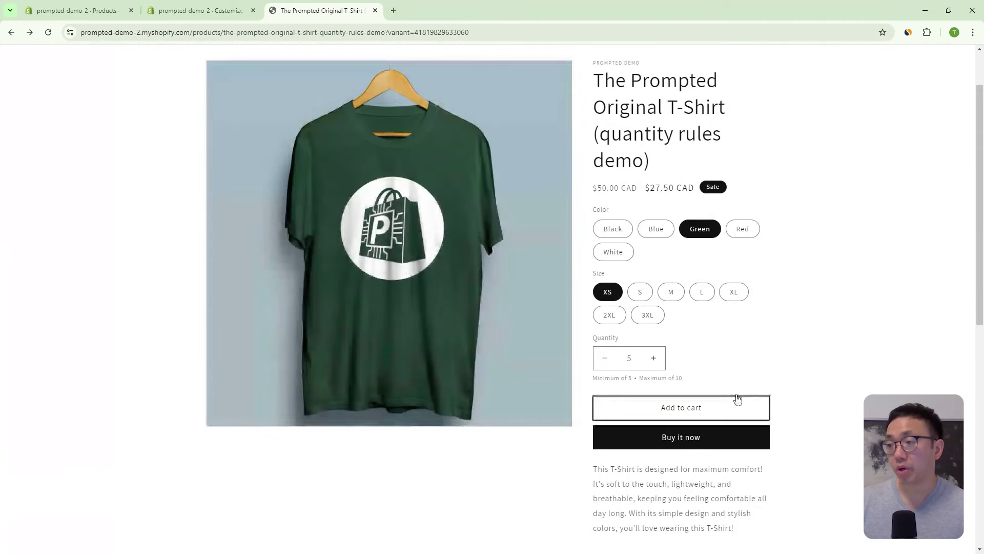
left_click(656, 237)
left_click(744, 229)
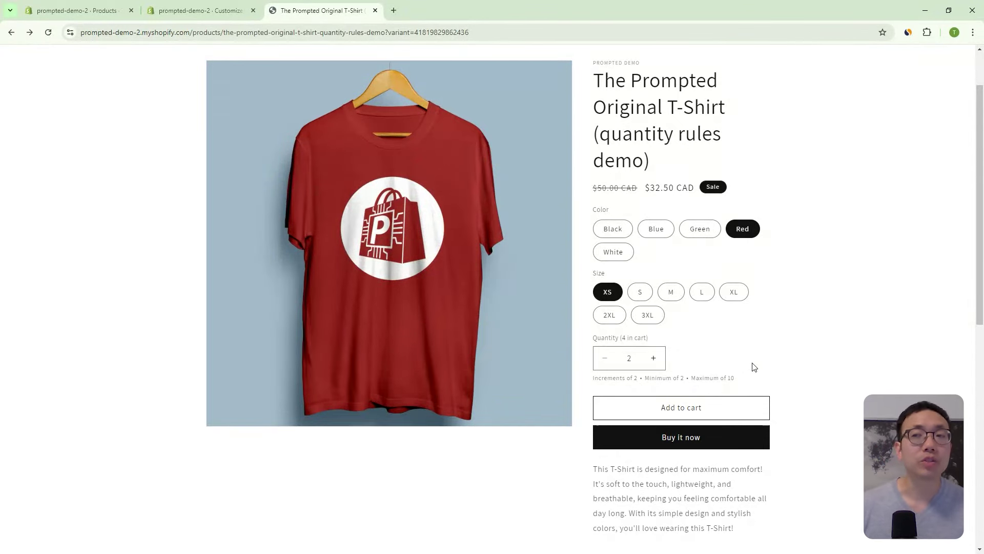
Switch to the Shopify theme editor and open the Custom Quantity Rules theme settings.
left_click(199, 11)
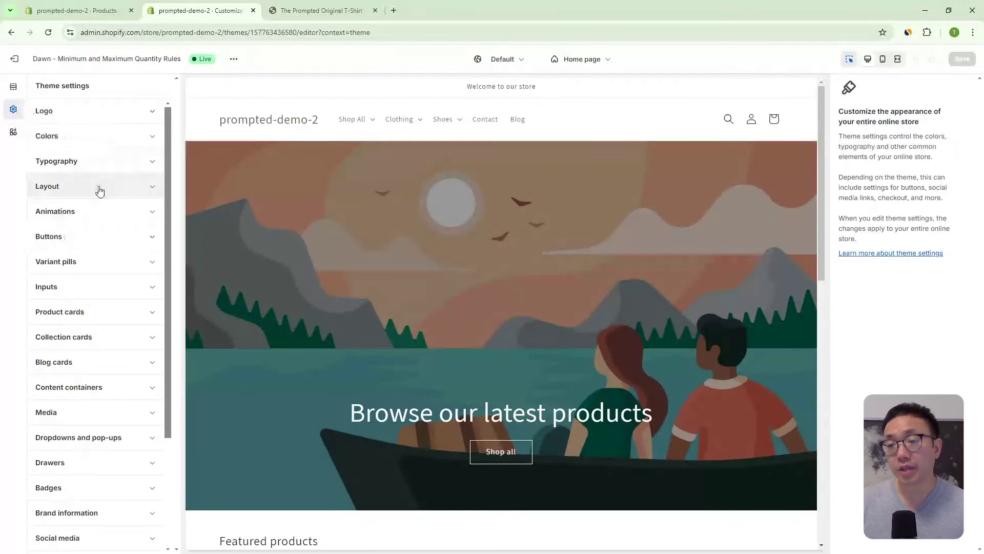
scroll(130, 335, "down", 3)
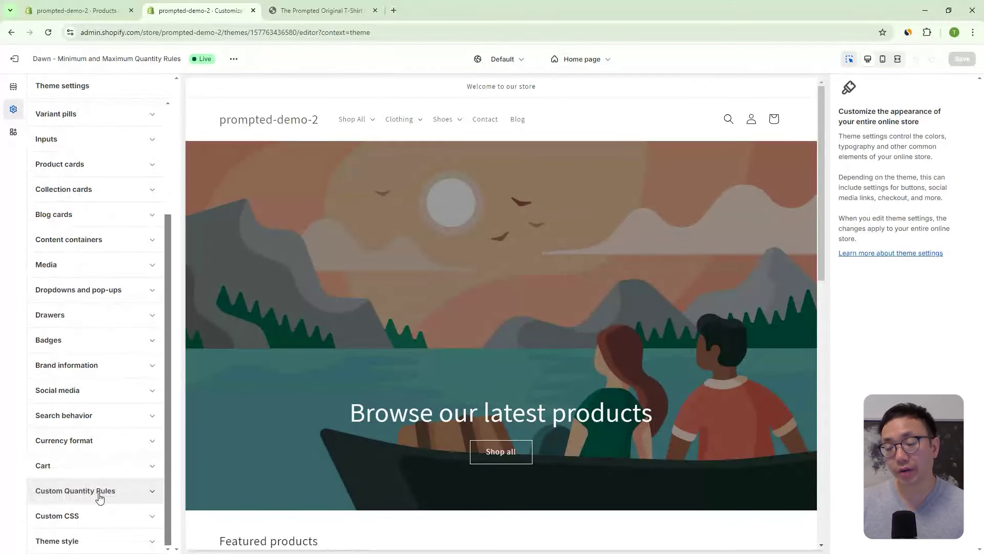
left_click(126, 493)
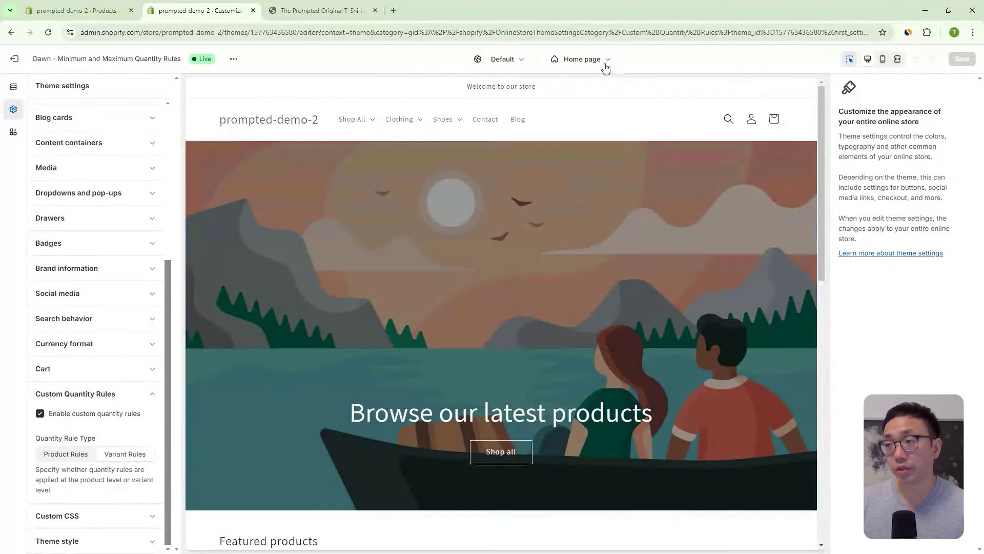
Switch the theme preview from the home page to the Default product template.
left_click(582, 59)
left_click(561, 121)
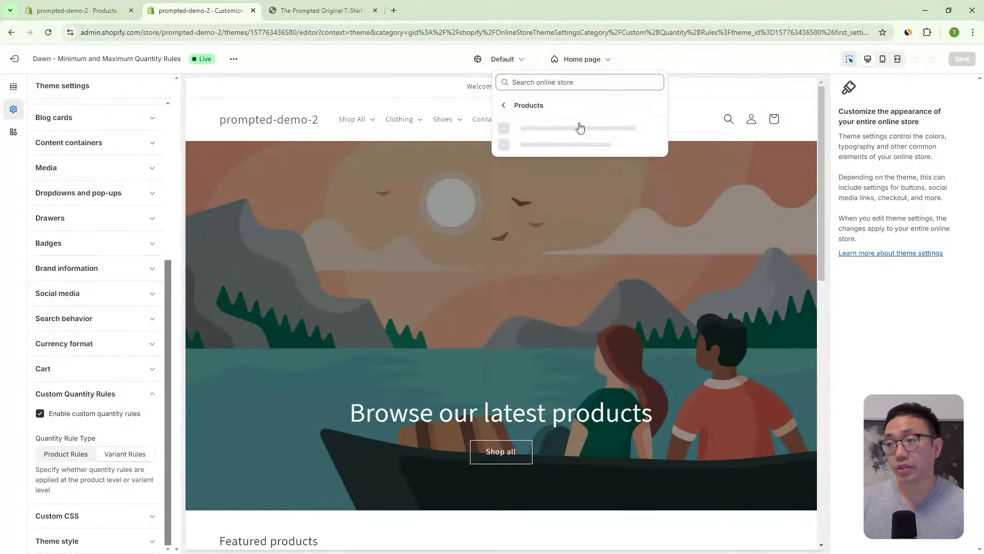
left_click(553, 134)
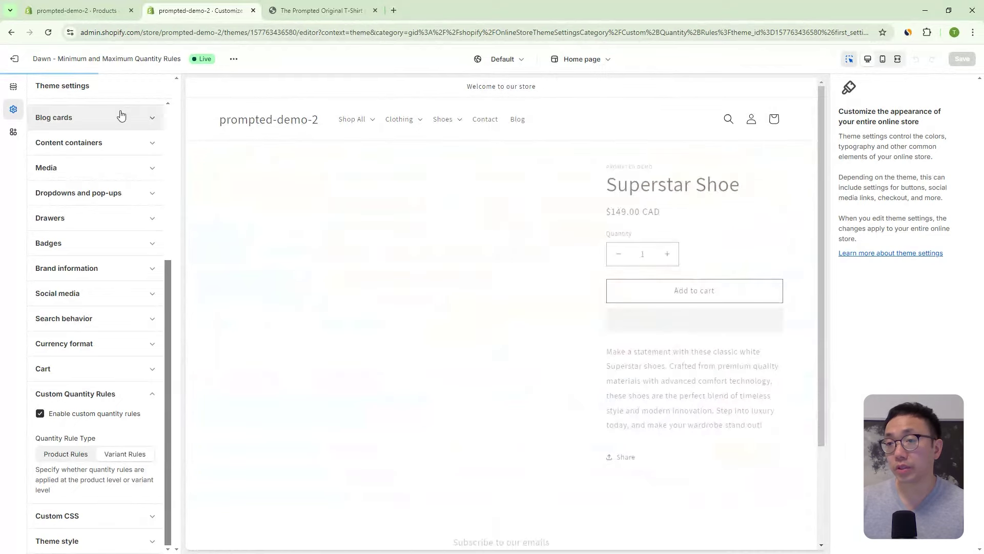
Search for "rules" and set the previewed product to The Prompted Original T-Shirt (quantity rules demo).
scroll(116, 196, "up", 1)
scroll(117, 196, "up", 5)
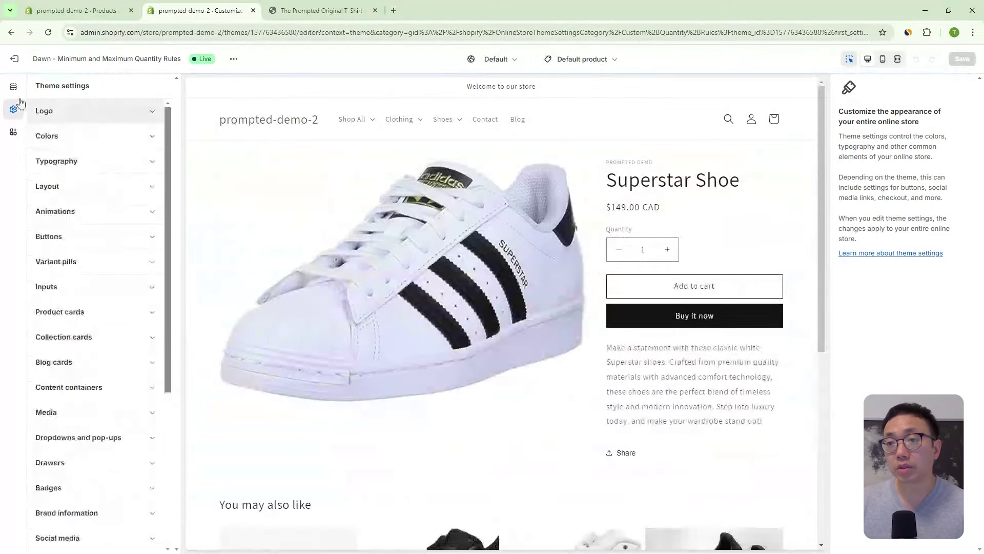
left_click(13, 86)
left_click(165, 109)
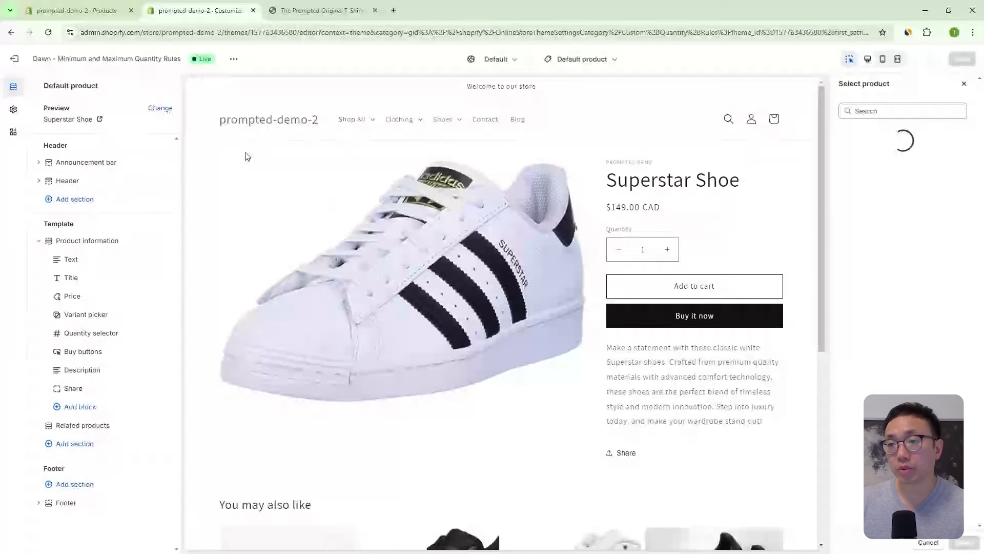
left_click(863, 112)
type("rules")
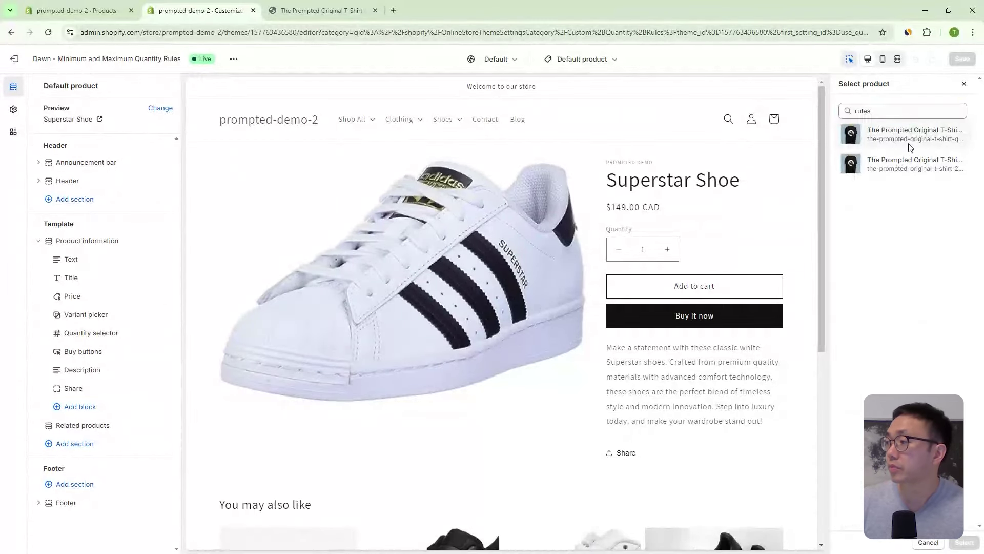
left_click(902, 135)
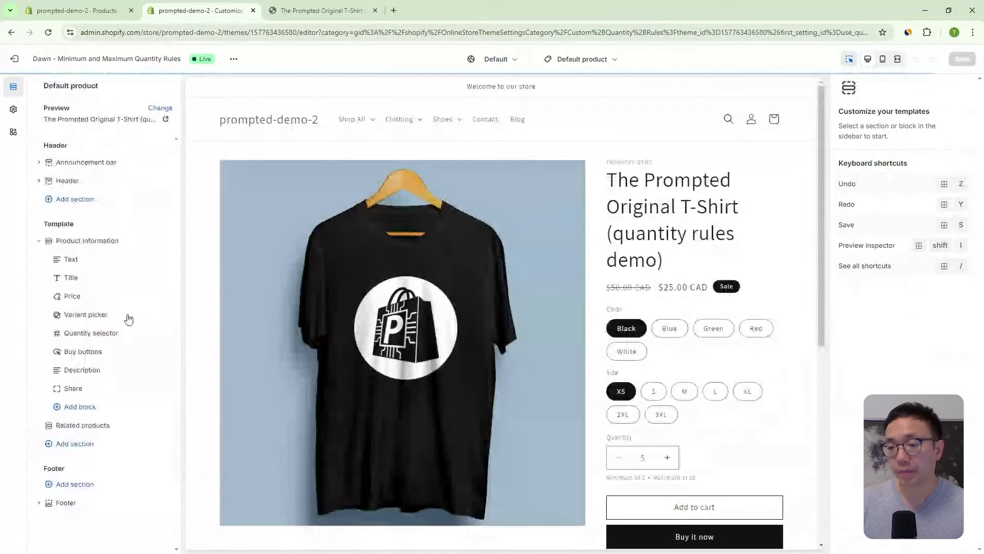
Return to the Custom Quantity Rules theme settings with the T-shirt's quantity selector shown in the preview.
left_click(13, 109)
scroll(657, 250, "down", 5)
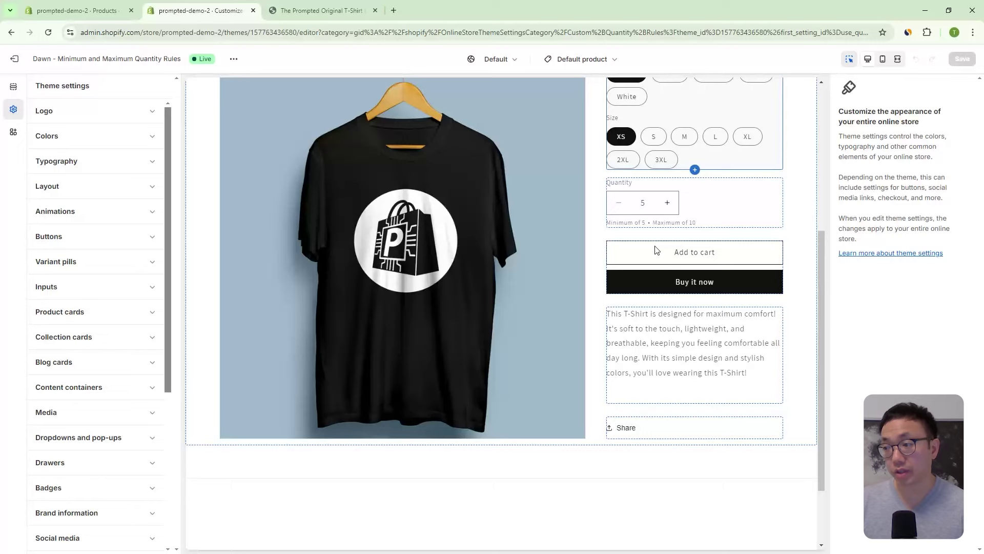
scroll(121, 351, "down", 5)
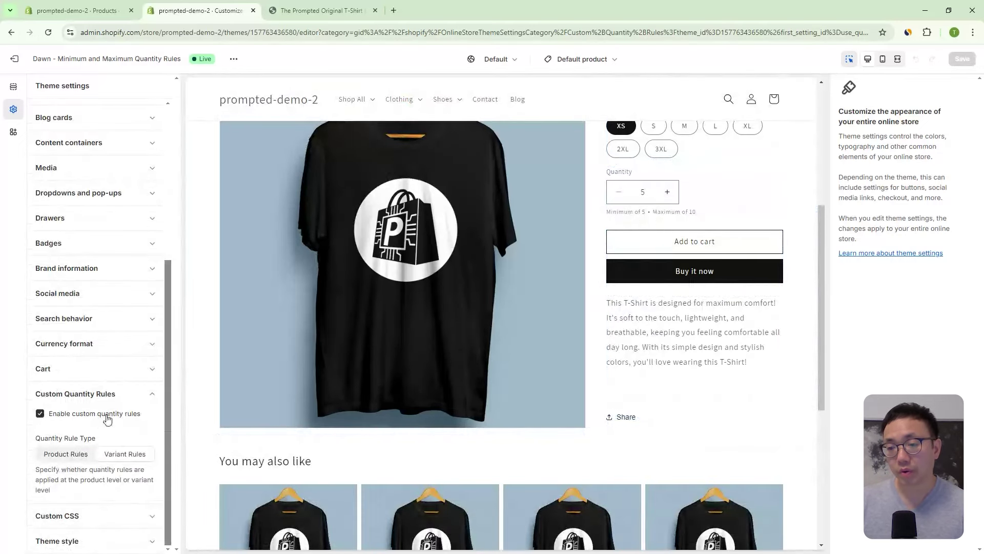
Disable custom quantity rules to check the effect on the T-shirt preview, and enable them again.
left_click(107, 419)
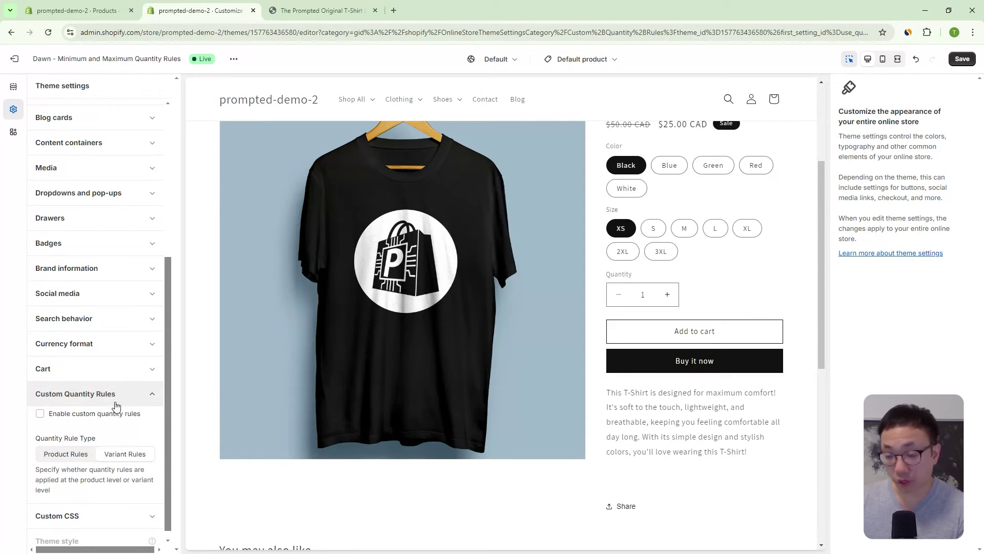
left_click(91, 414)
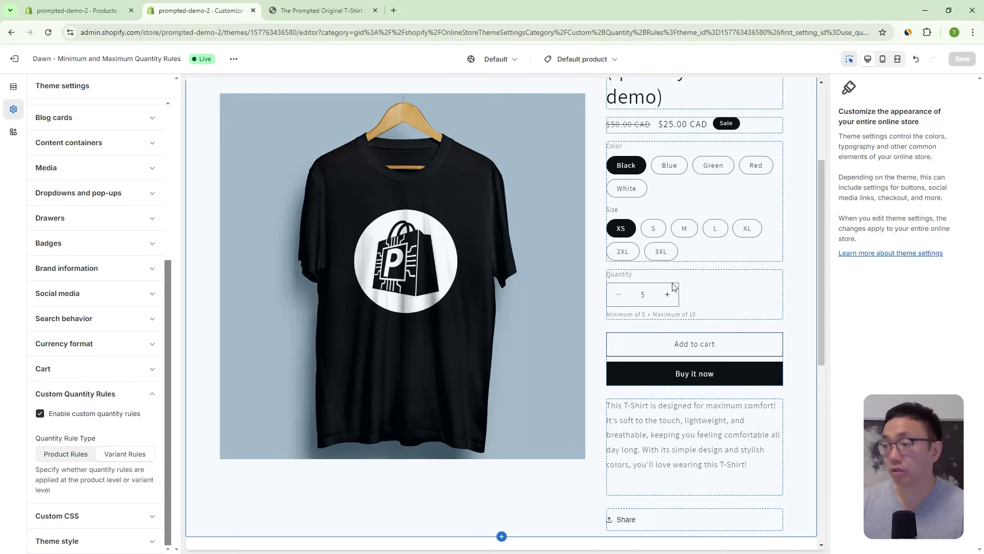
scroll(759, 287, "up", 2)
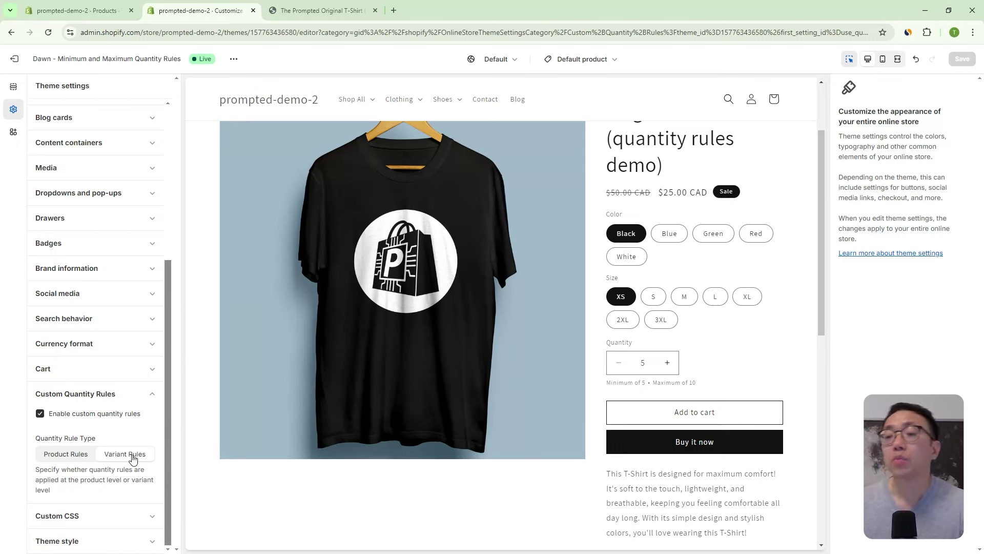
Set the Quantity Rule Type to Product Rules and save the theme.
left_click(61, 454)
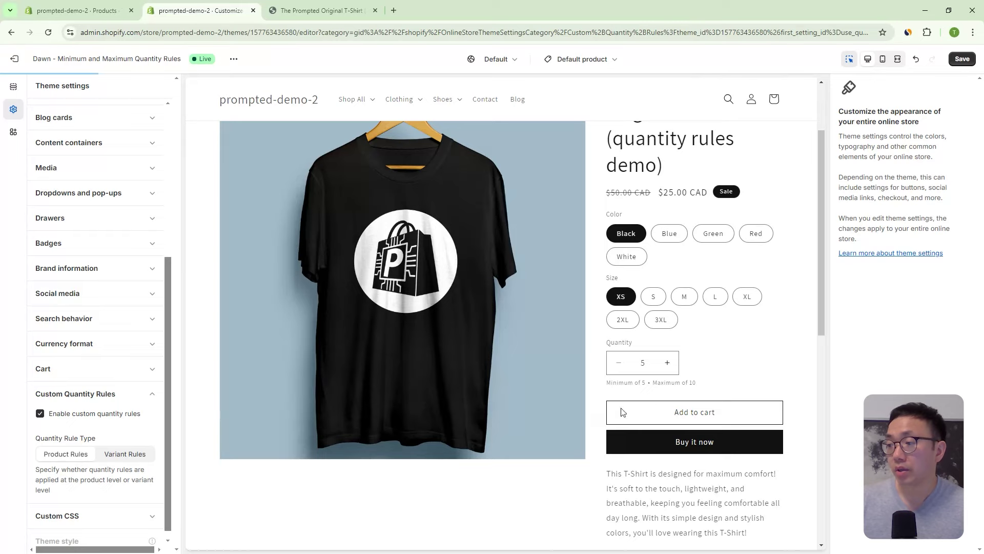
left_click(962, 59)
Switch to the T-shirt's storefront page and reload it to apply the saved rule type.
left_click(289, 11)
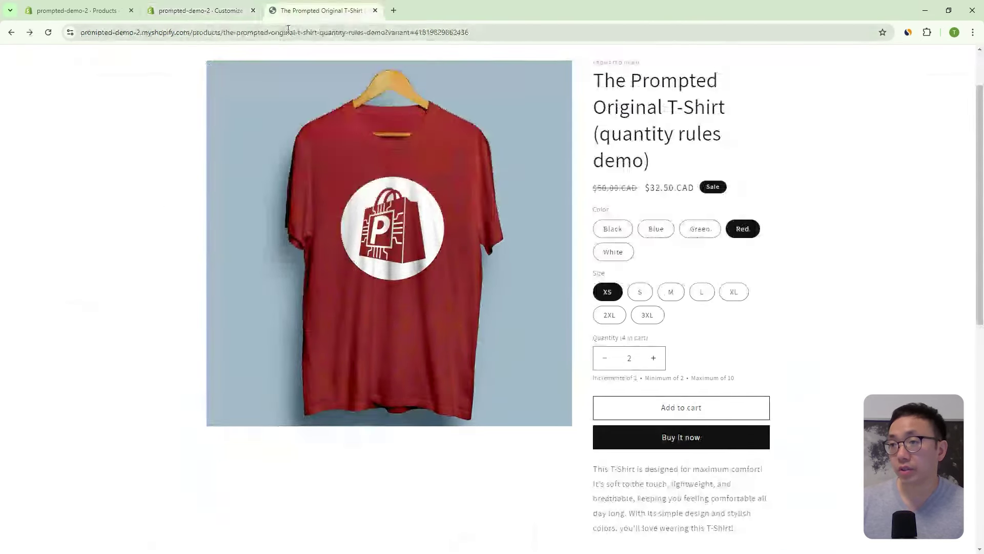
left_click(48, 32)
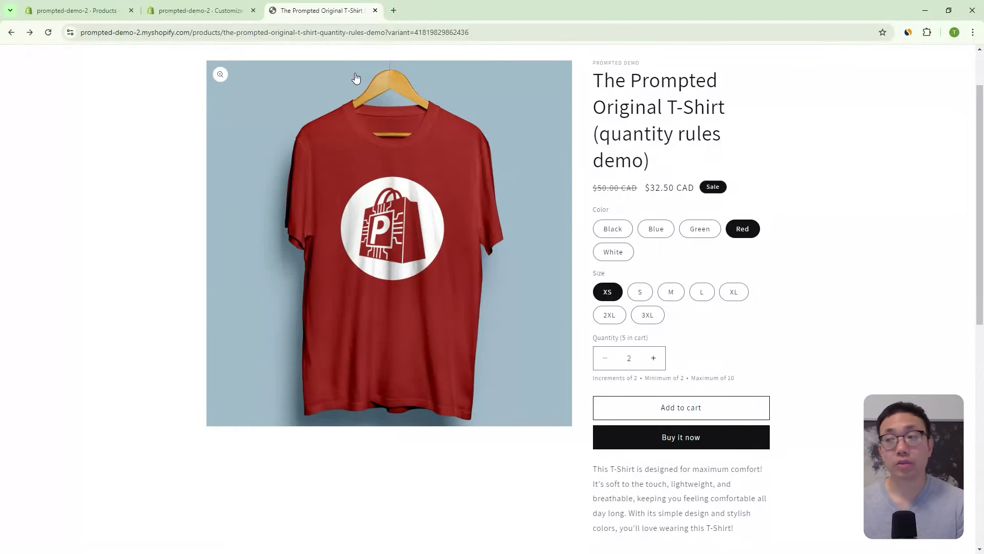
Open the storefront cart to review the red and white XS T-shirts and their quantities, and close it again.
scroll(780, 182, "up", 2)
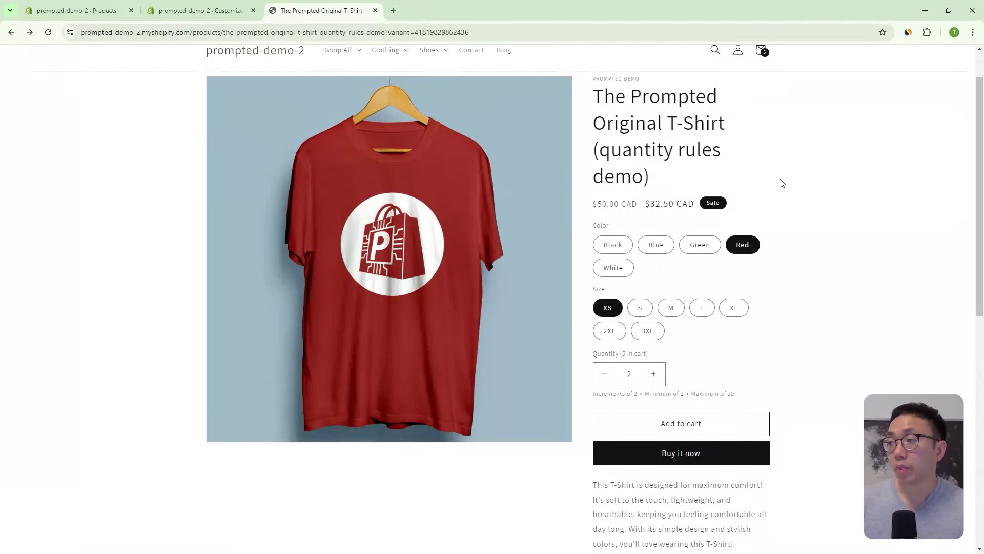
left_click(761, 88)
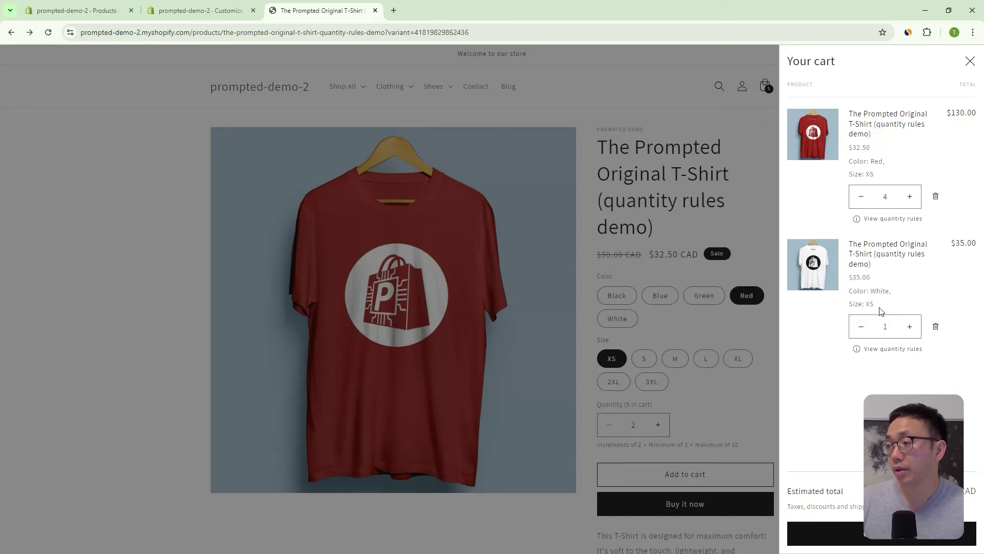
left_click(767, 317)
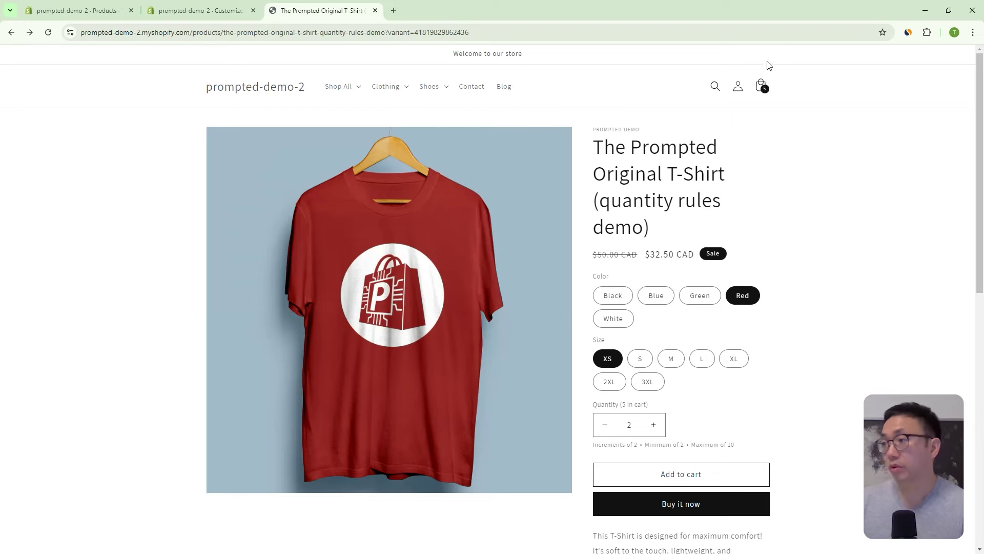
left_click(761, 86)
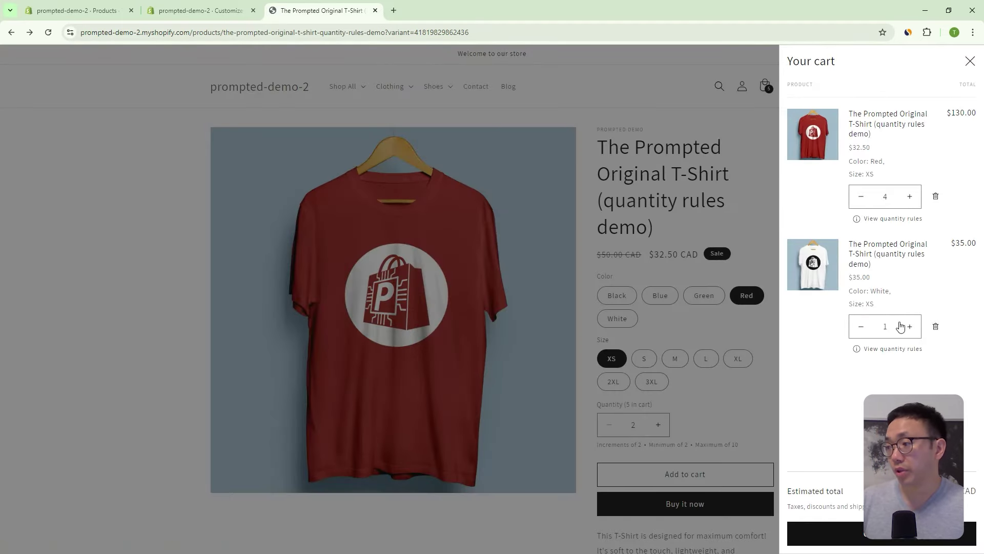
left_click(703, 415)
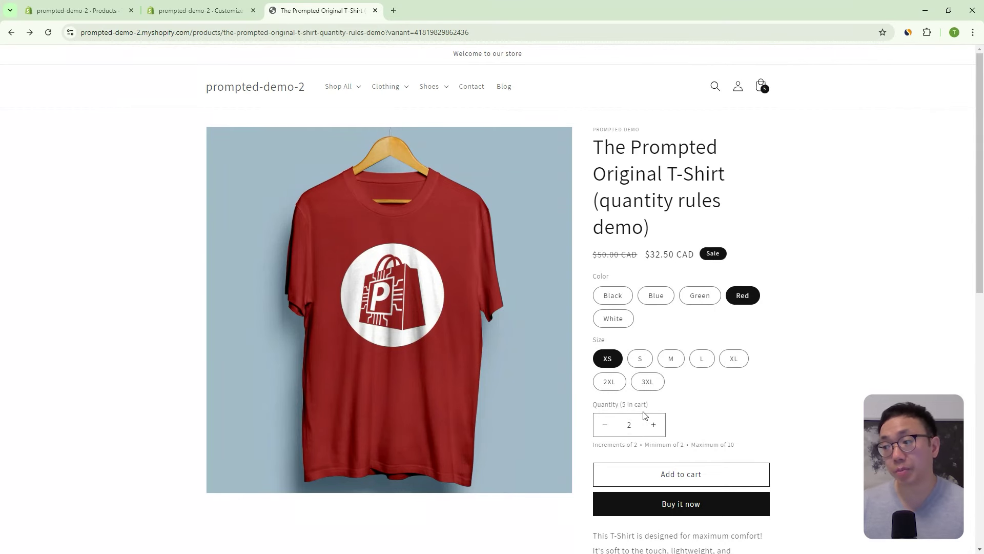
Choose the Black 3XL T-shirt variant, set its quantity to 4 and add it to the cart.
left_click(620, 297)
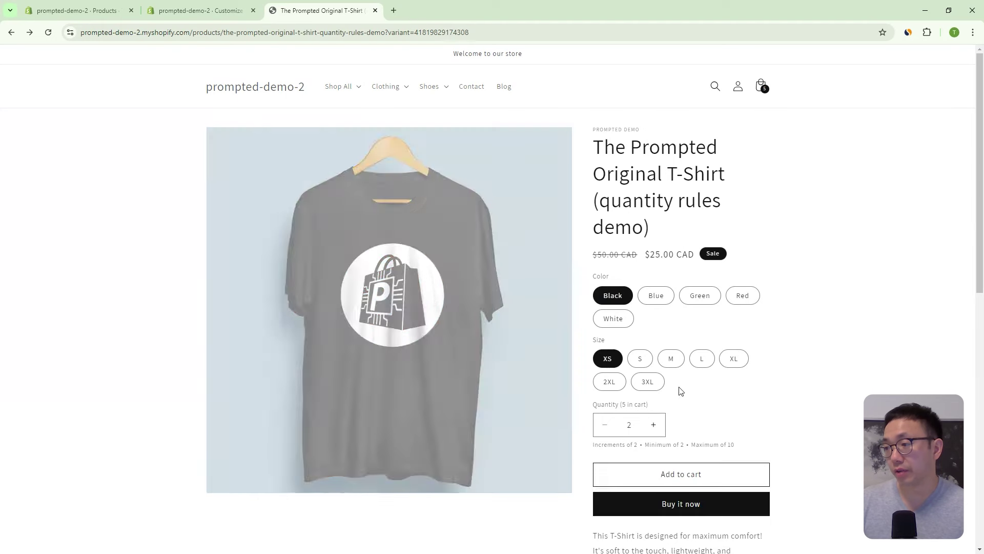
left_click(649, 385)
left_click(655, 425)
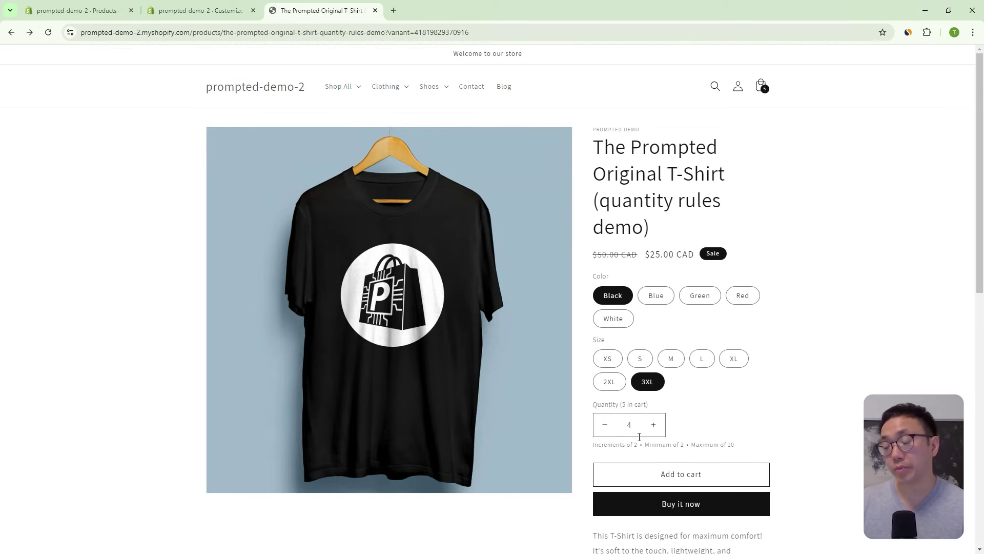
left_click(678, 472)
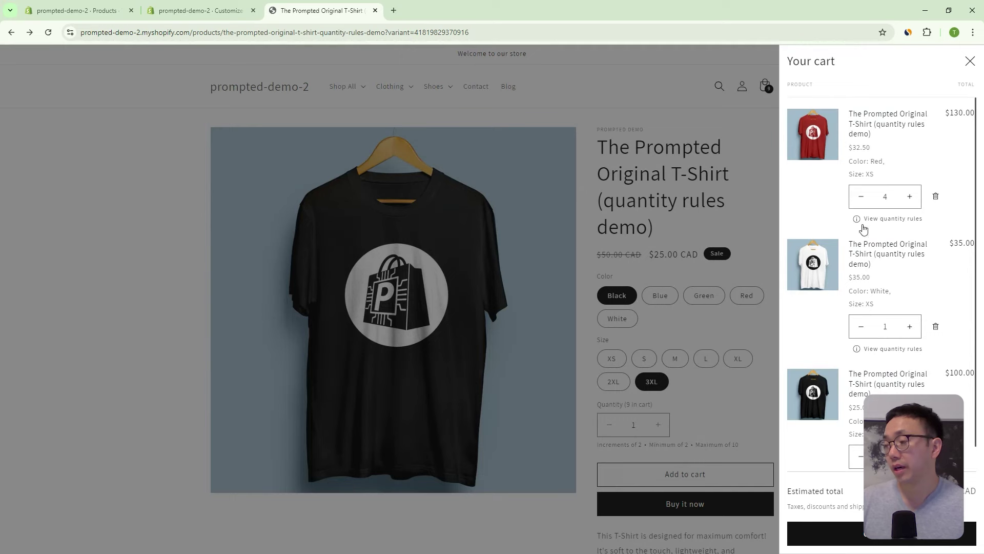
Raise the cart quantity of the white XS T-shirt to 2 to comply with the quantity rule.
scroll(874, 254, "down", 1)
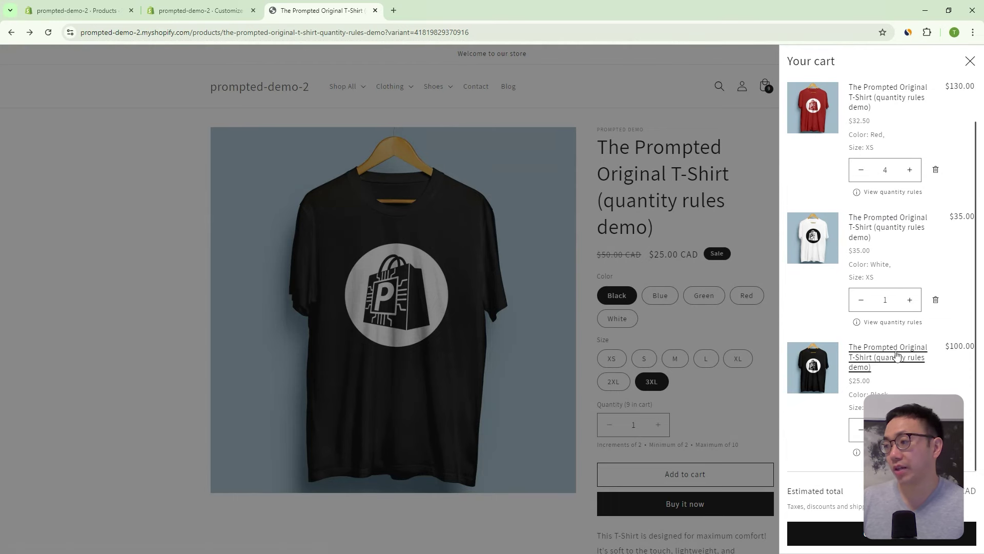
left_click(885, 299)
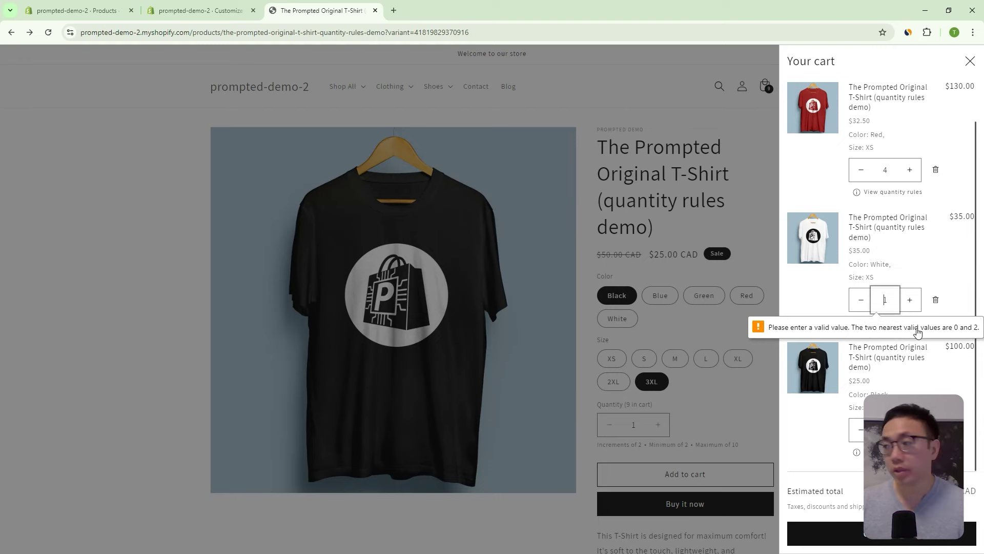
left_click(948, 257)
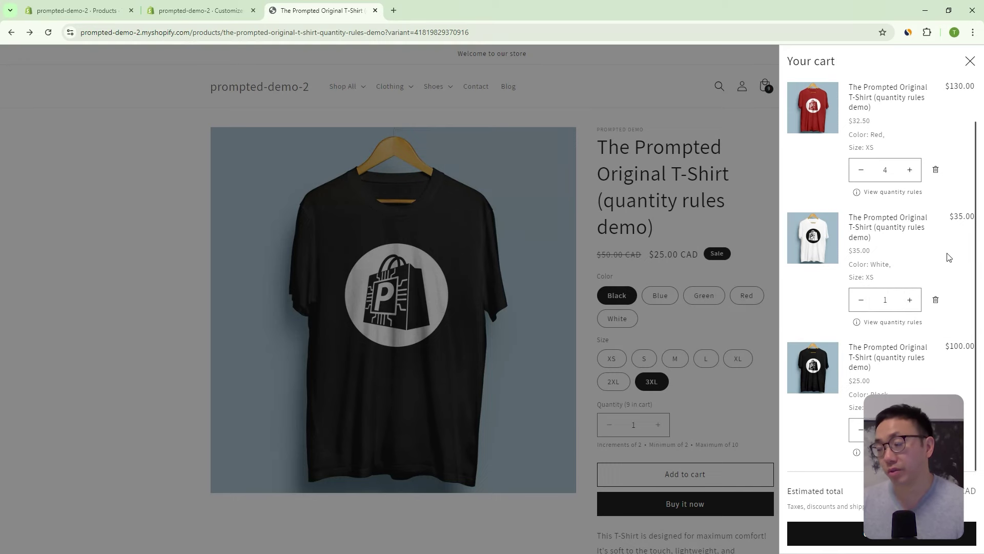
left_click(910, 299)
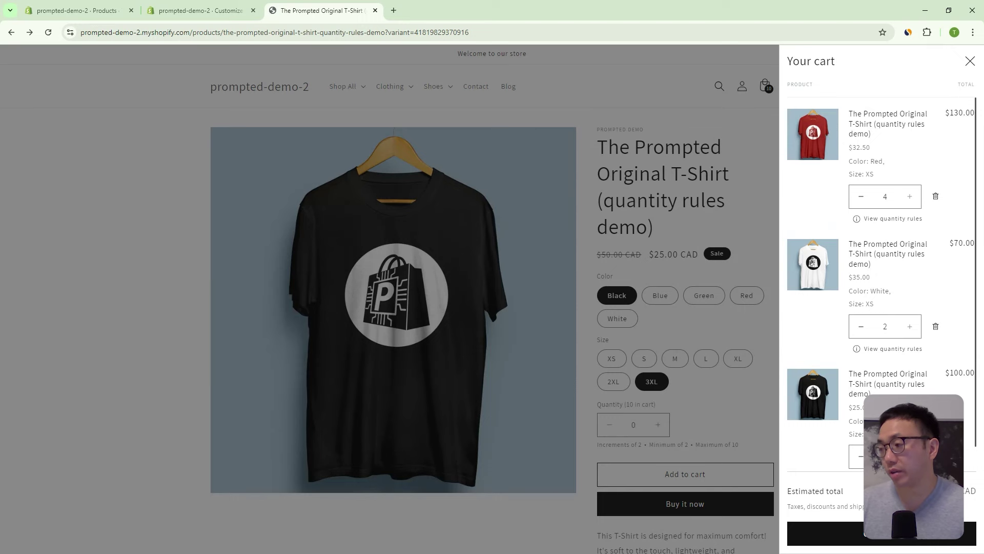
left_click(862, 328)
left_click(910, 328)
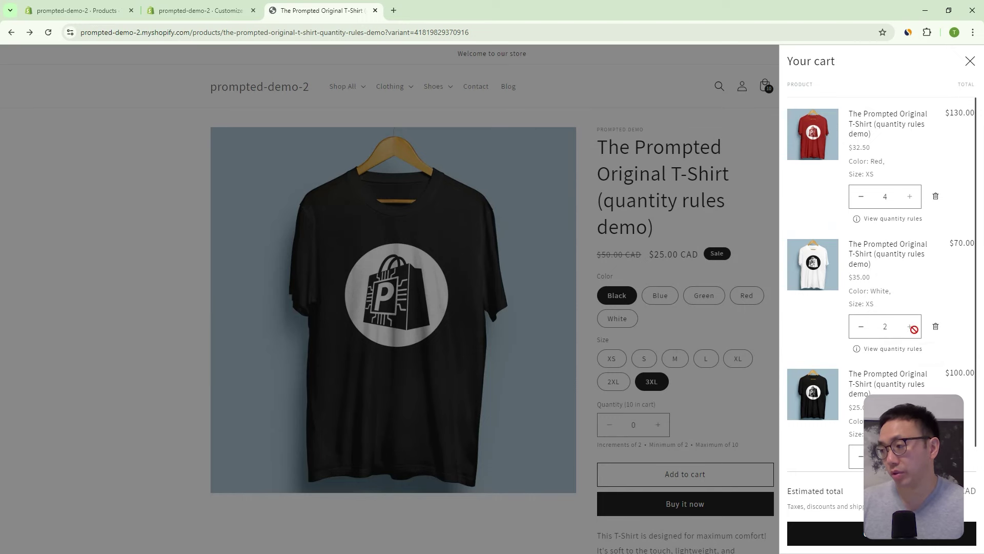
Open the checkout from the cart, return to the T-shirt page and review the cart contents once more.
left_click(894, 536)
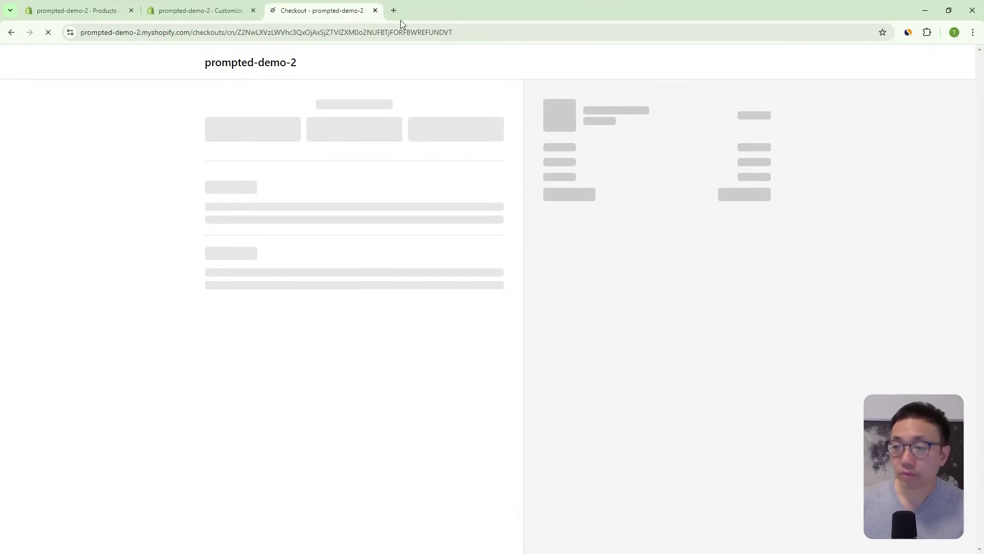
key("alt+Left")
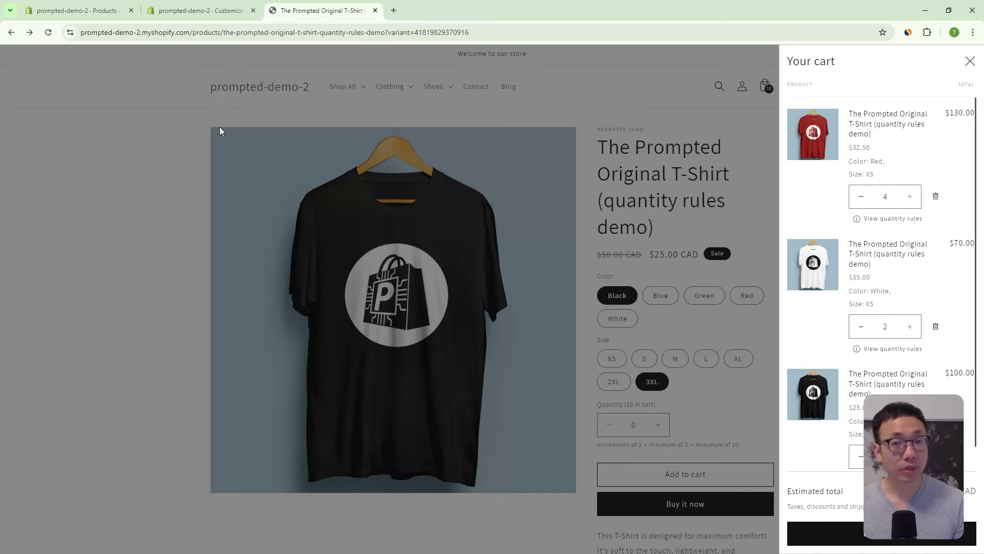
left_click(682, 176)
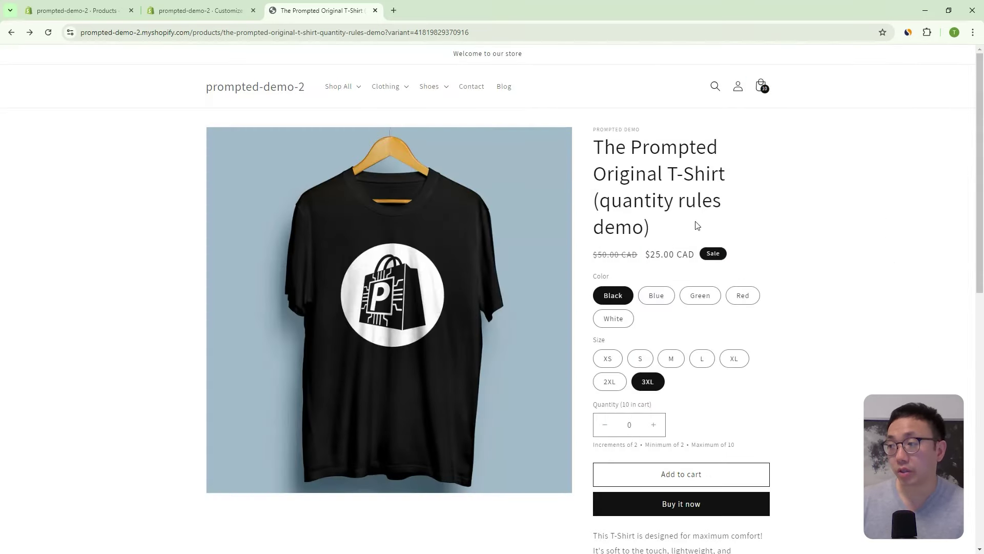
left_click(760, 82)
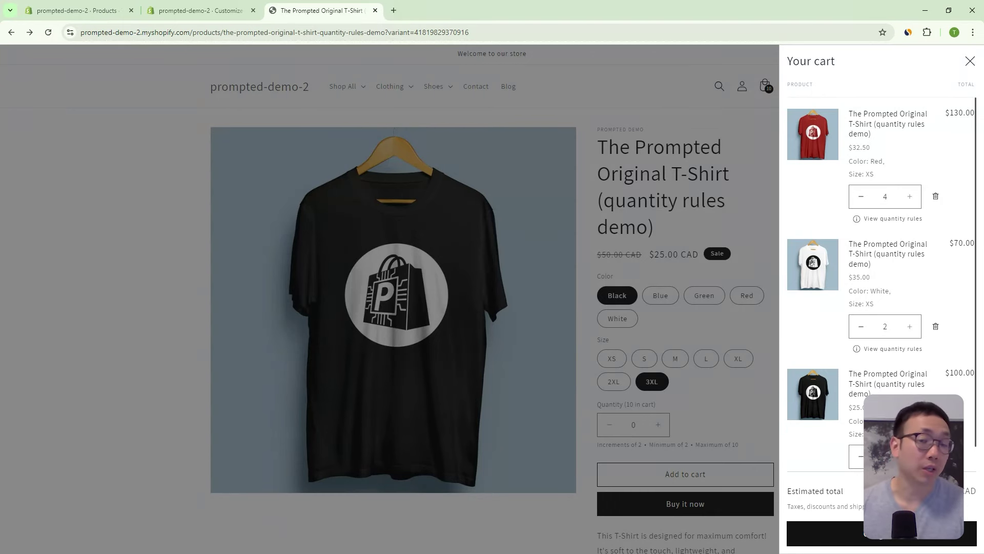
left_click(602, 85)
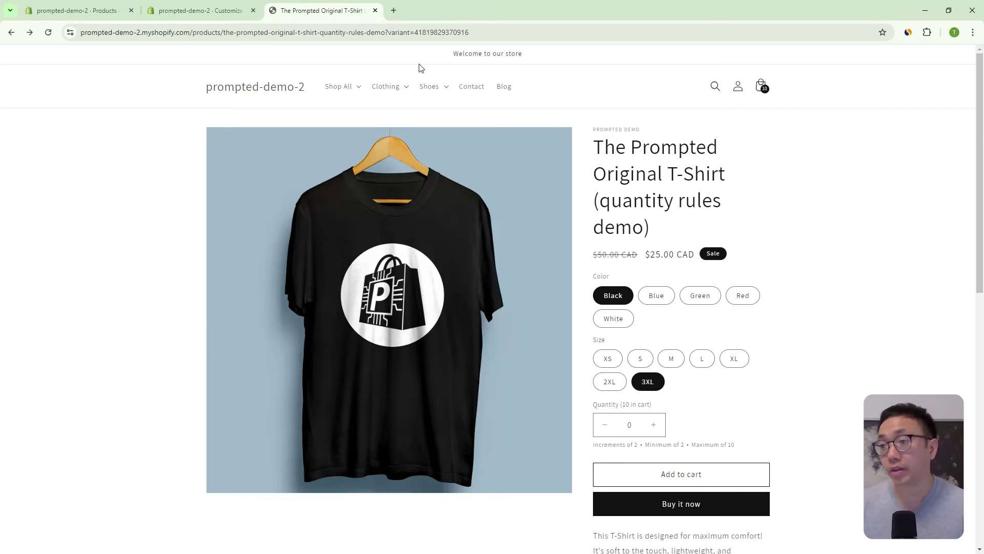
Set the theme's Quantity Rule Type to Variant Rules in the Custom Quantity Rules settings and save the theme.
left_click(199, 11)
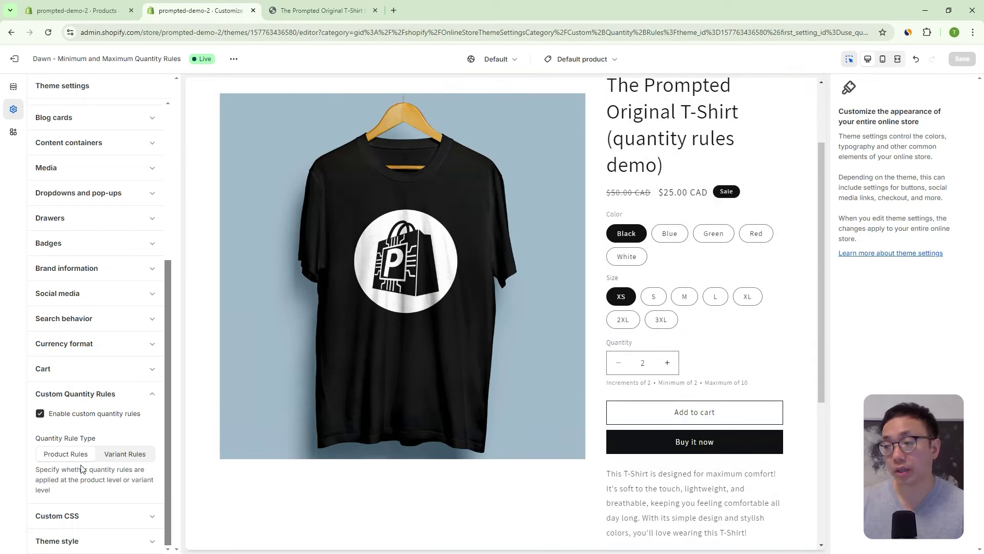
left_click(127, 455)
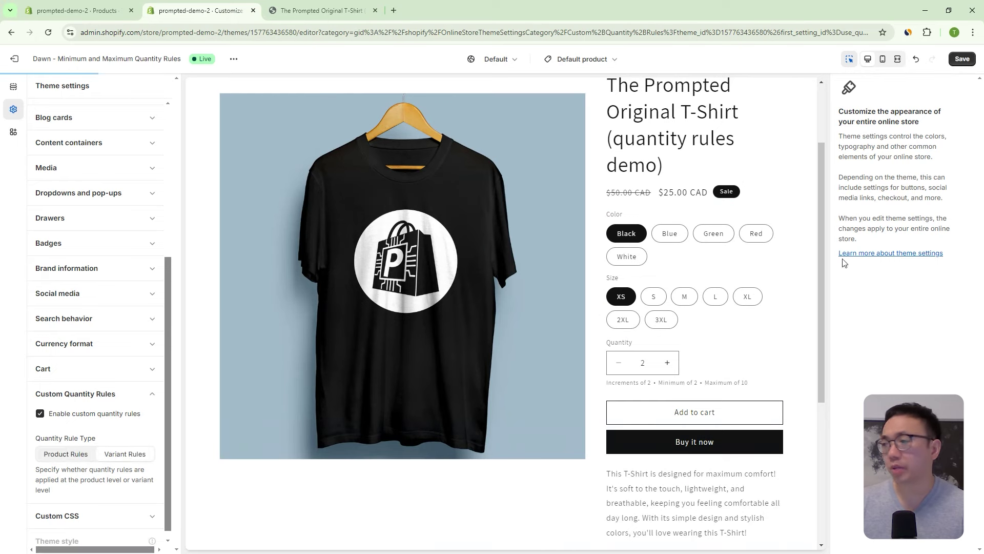
left_click(963, 59)
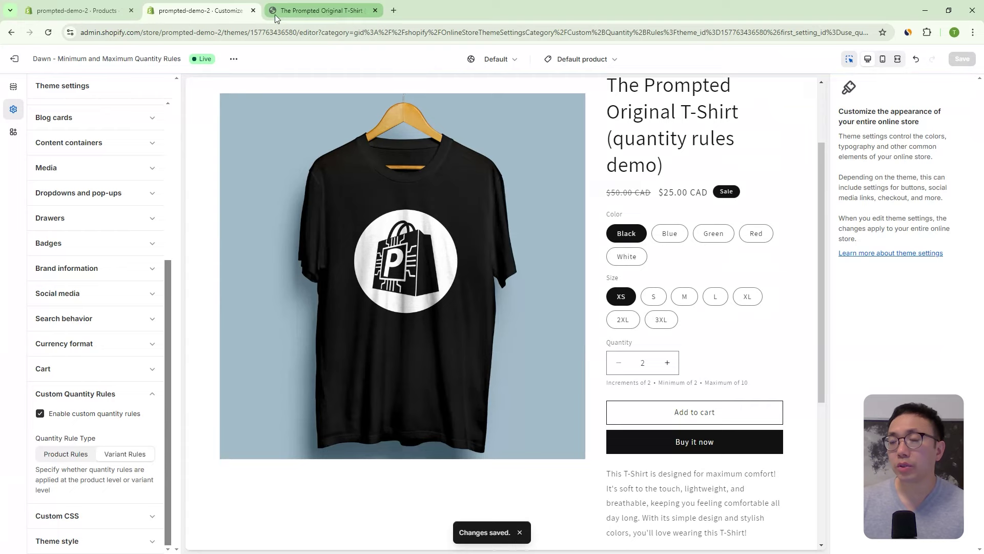
Compare the title of the product open in the admin with the T-shirt title on the storefront page.
left_click(94, 12)
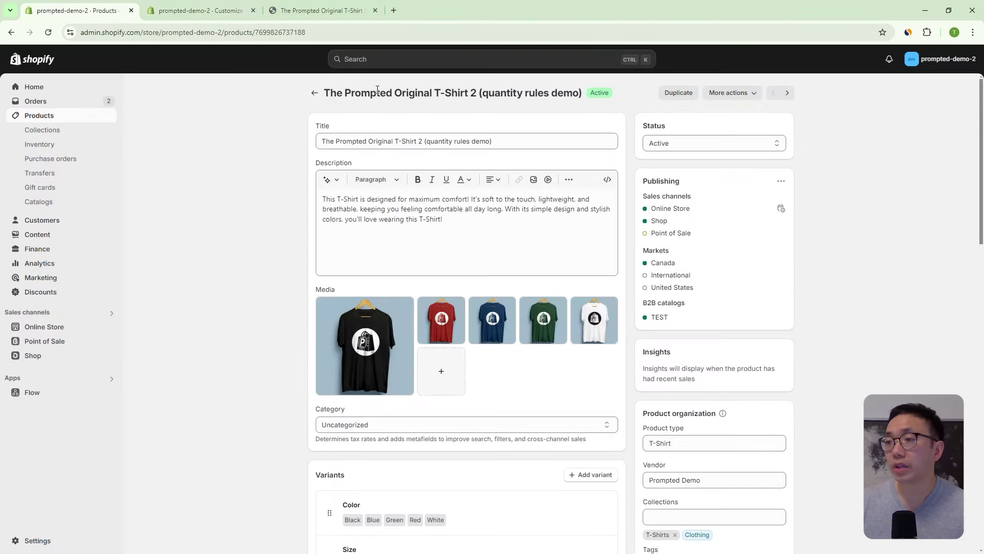
left_click_drag(378, 92, 468, 93)
left_click_drag(330, 94, 572, 94)
left_click(343, 10)
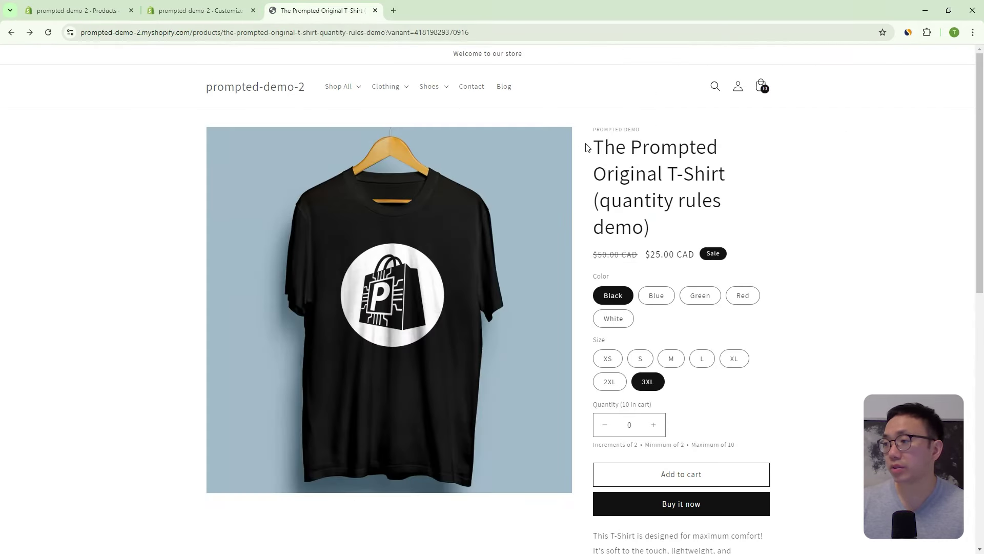
left_click_drag(594, 147, 708, 175)
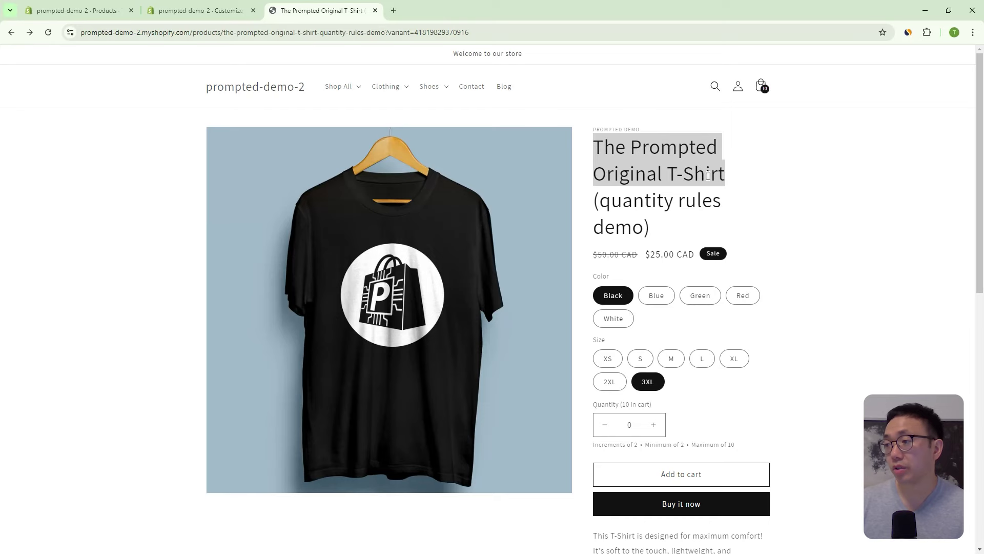
left_click(77, 10)
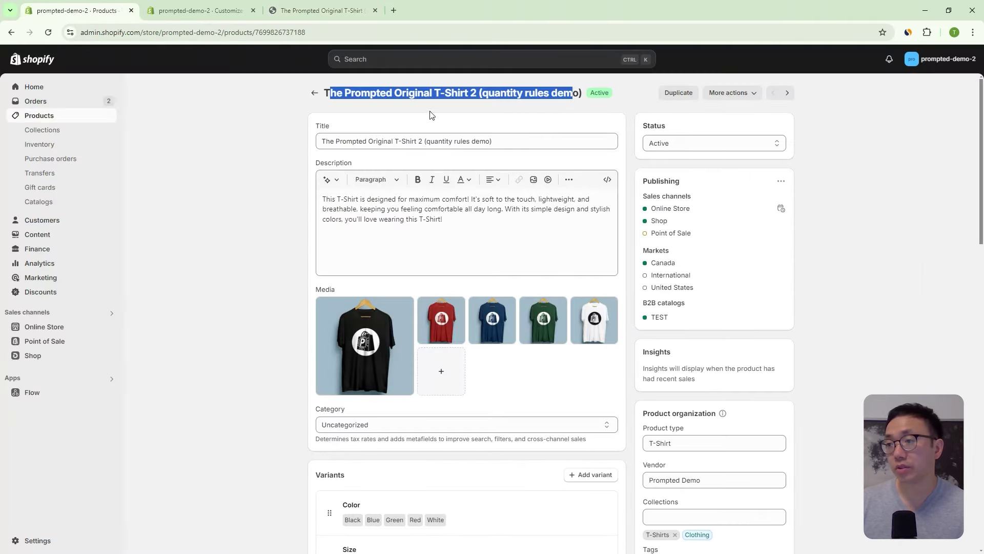
left_click(430, 94)
left_click_drag(451, 92, 477, 94)
left_click(524, 92)
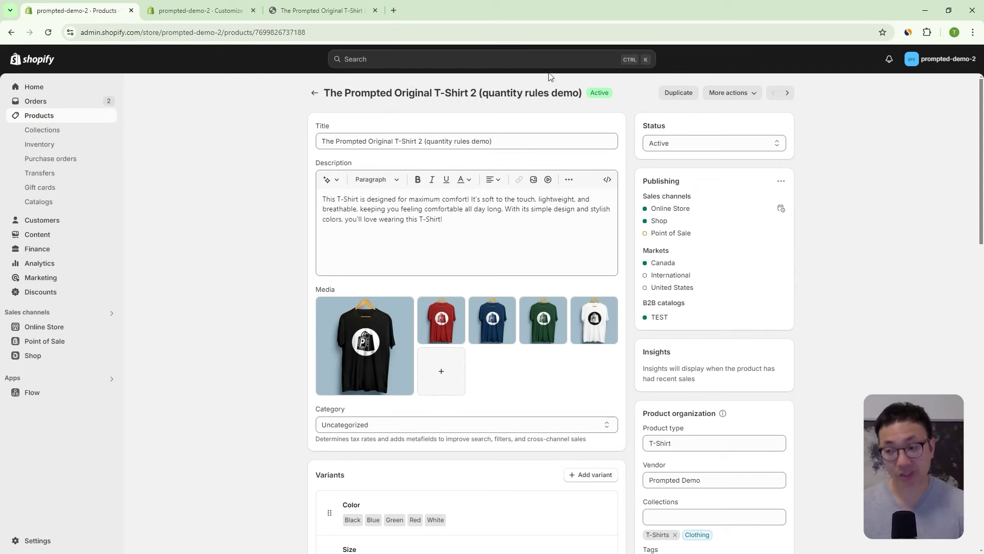
Select Product Rules for the Quantity Rule Type Override metafield of The Prompted Original T-Shirt 2.
scroll(604, 160, "down", 1)
scroll(604, 161, "down", 1)
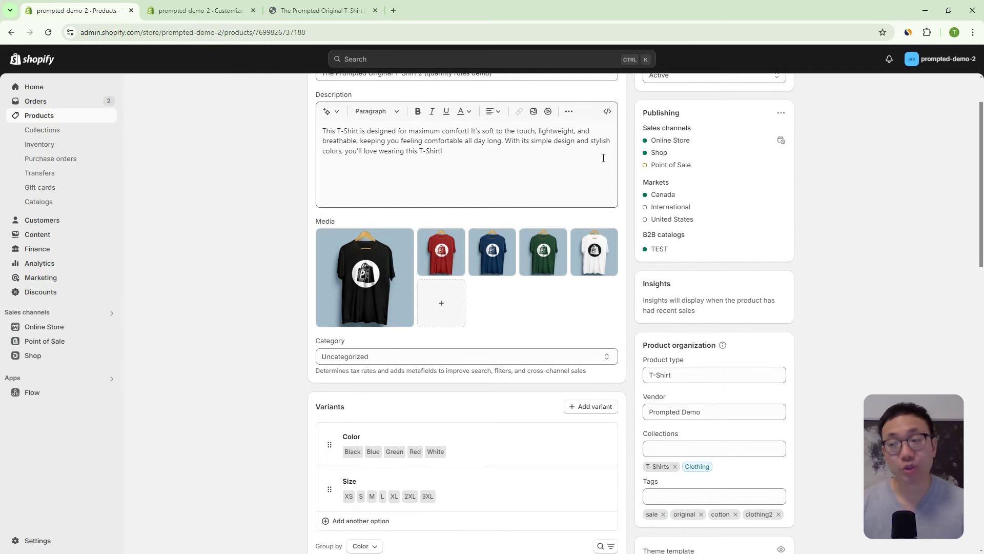
scroll(694, 214, "down", 5)
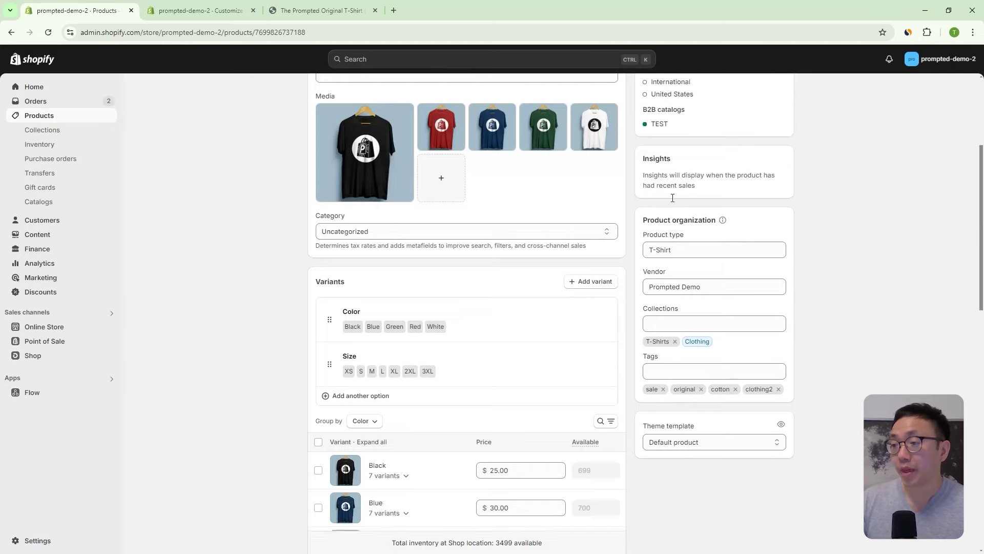
scroll(634, 184, "down", 1)
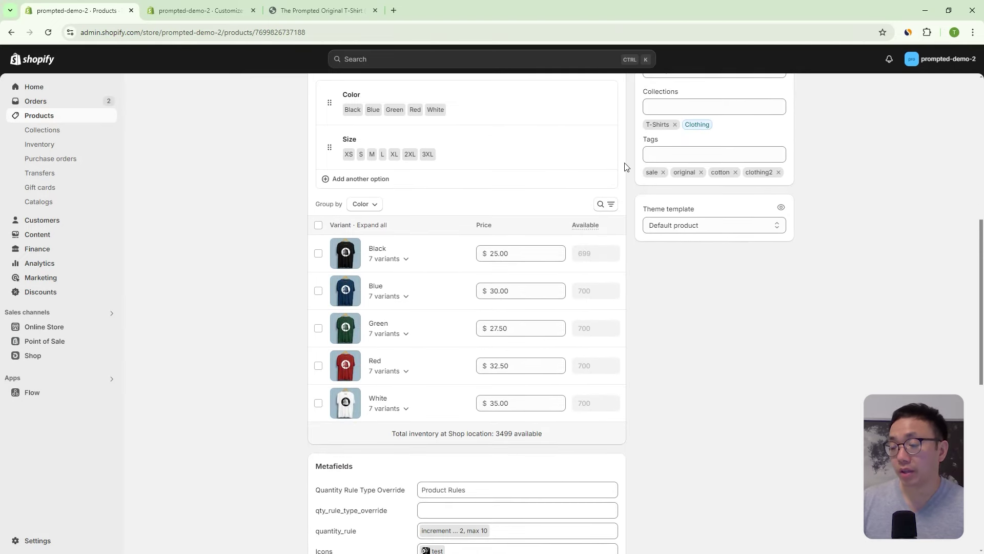
scroll(466, 458, "down", 1)
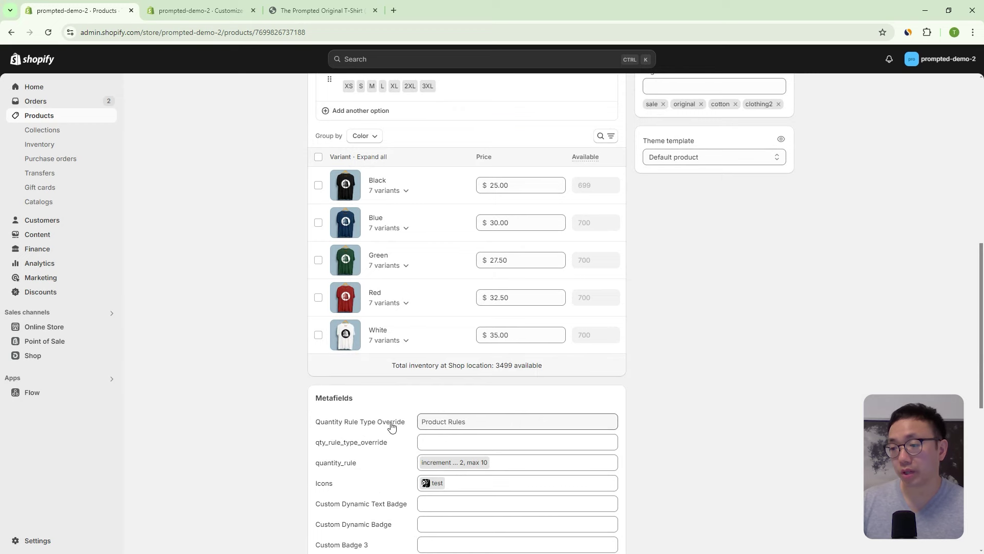
left_click(461, 425)
left_click(470, 423)
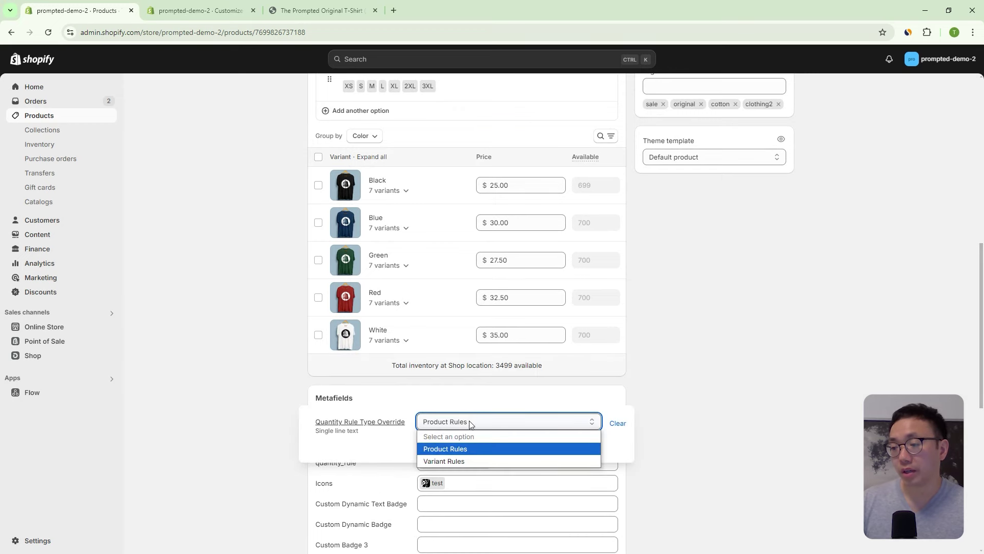
left_click(460, 450)
Compare the product's rule type override with the theme's Quantity Rule Type setting and return to the product's title and status details.
left_click(200, 11)
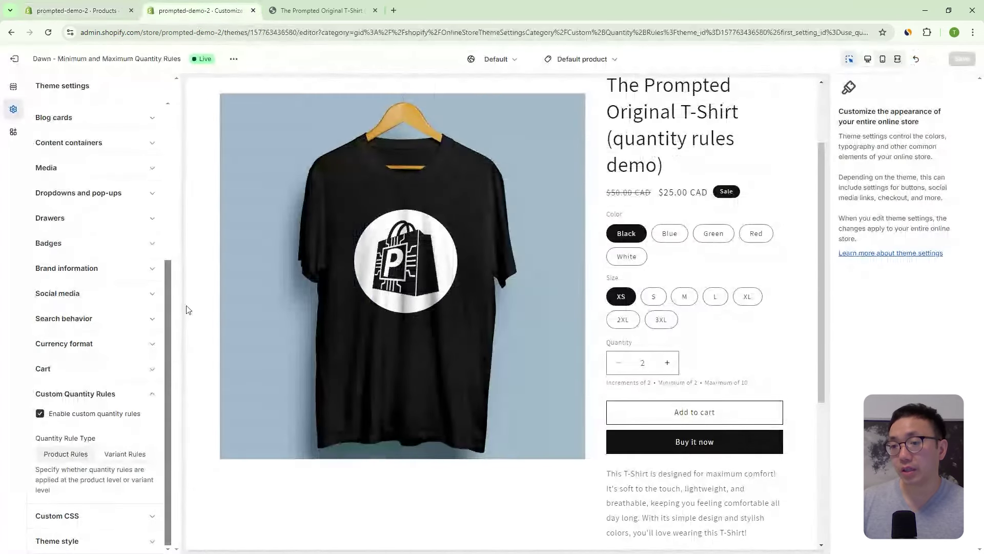
left_click(105, 11)
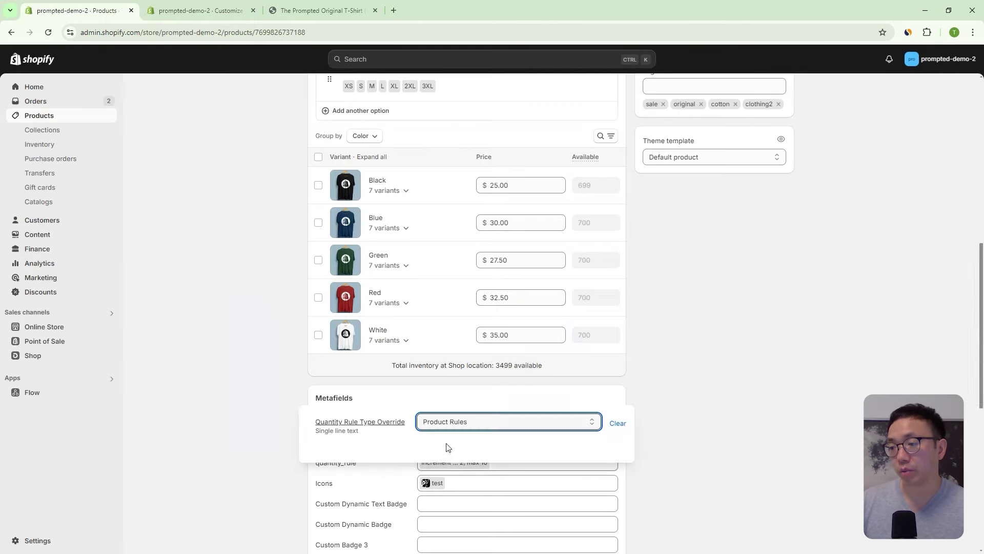
scroll(784, 257, "up", 8)
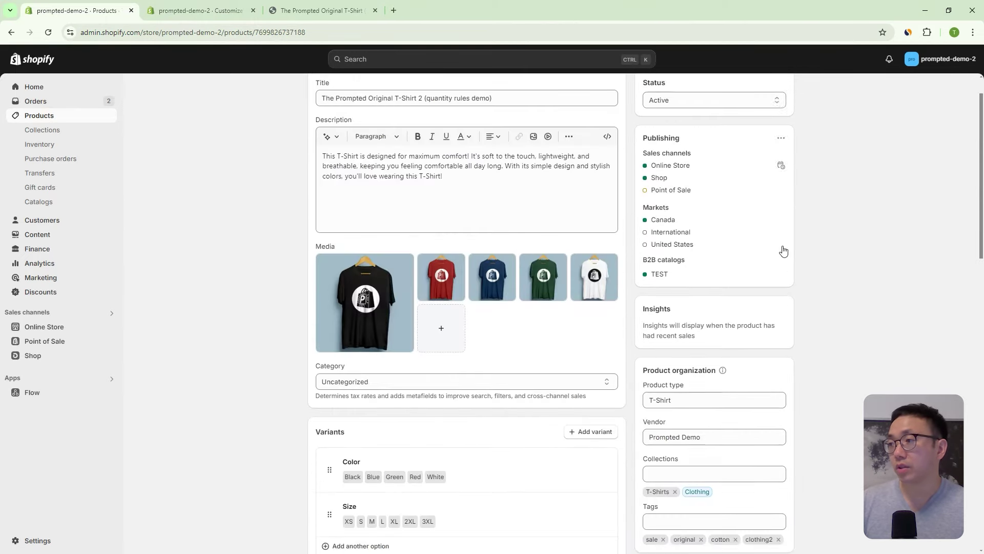
scroll(784, 251, "up", 1)
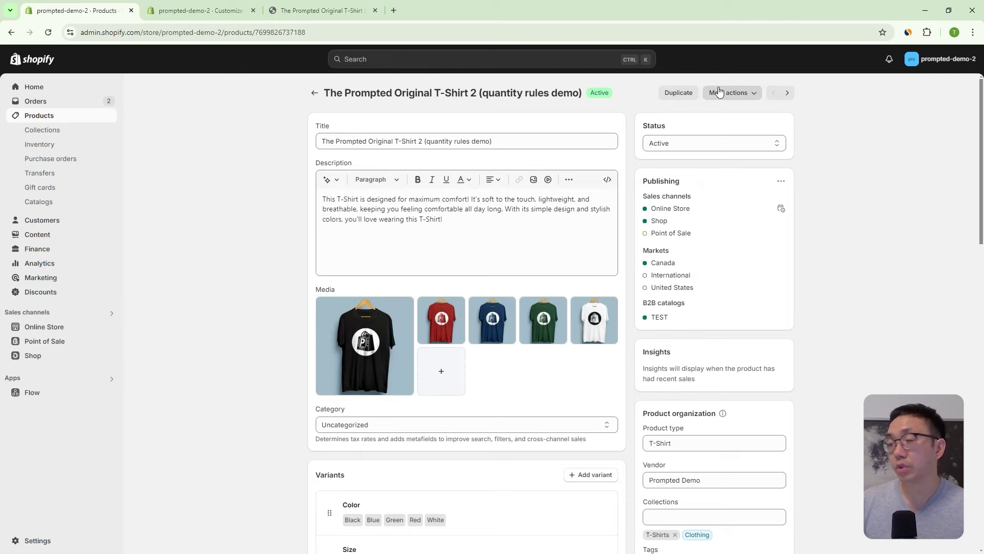
Search the storefront for "rule" and open The Prompted Original T-Shirt 2 (quantity rules demo) in a new tab.
left_click(322, 9)
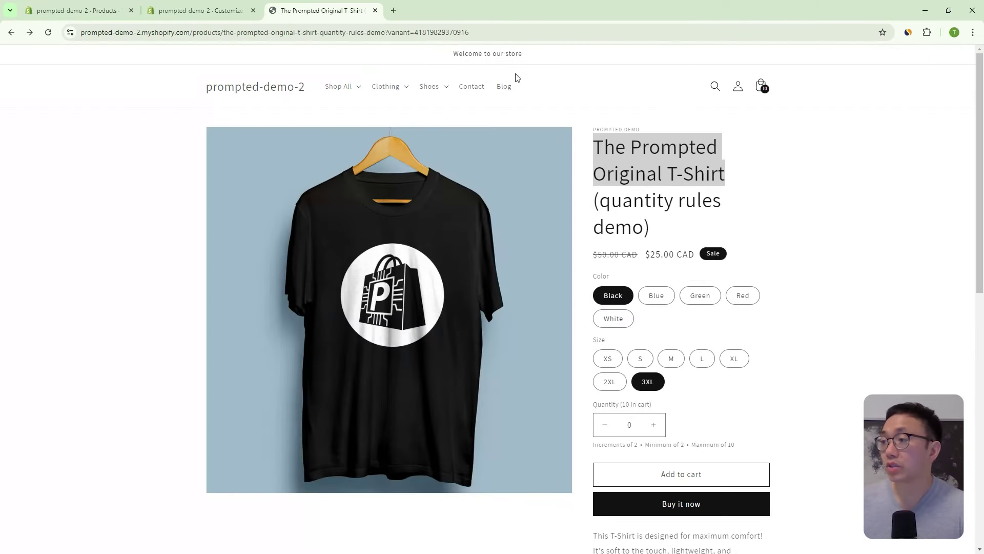
left_click(715, 86)
type("rule")
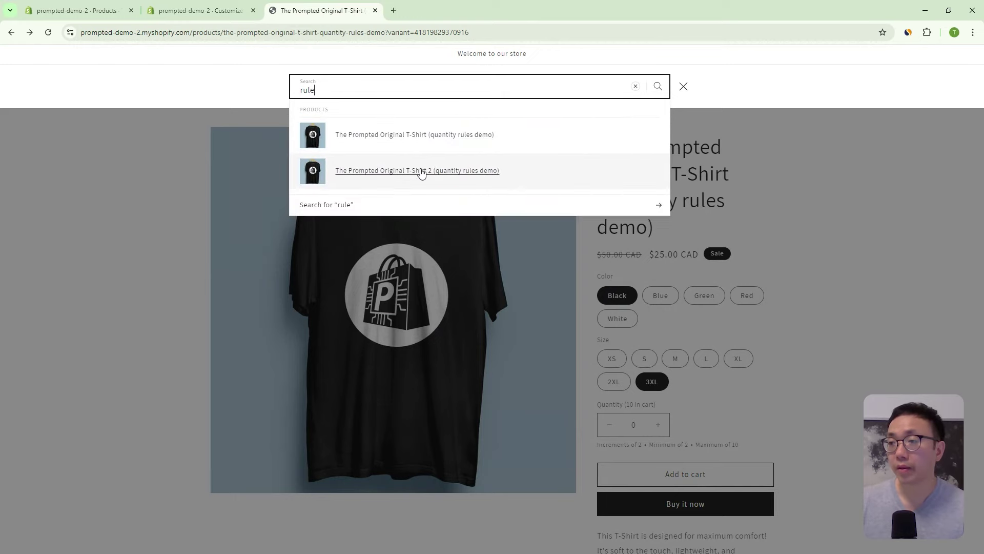
right_click(421, 174)
left_click(461, 183)
left_click(456, 13)
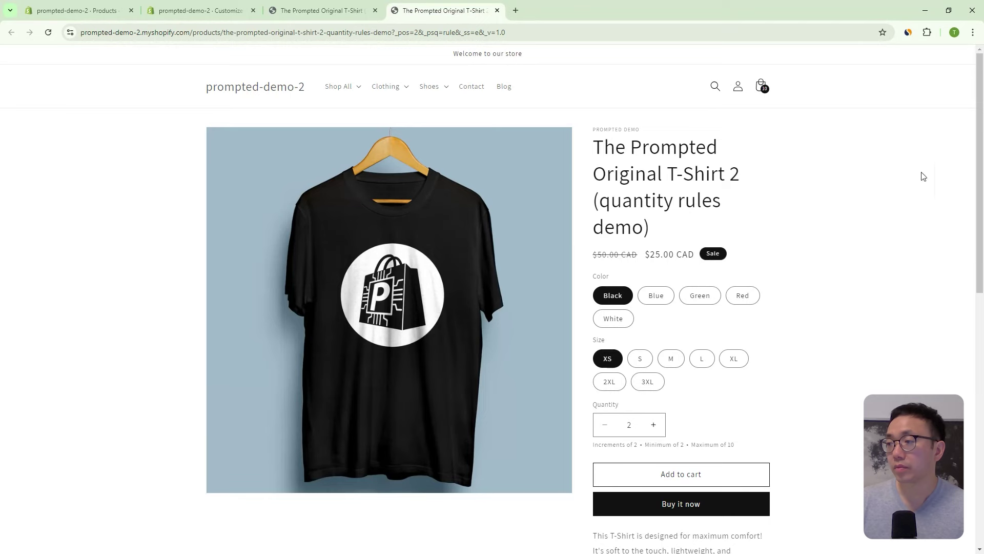
Check the quantity rules shown on T-Shirt 2 for the Green, Blue and White variants in size XS.
left_click_drag(978, 105, 982, 172)
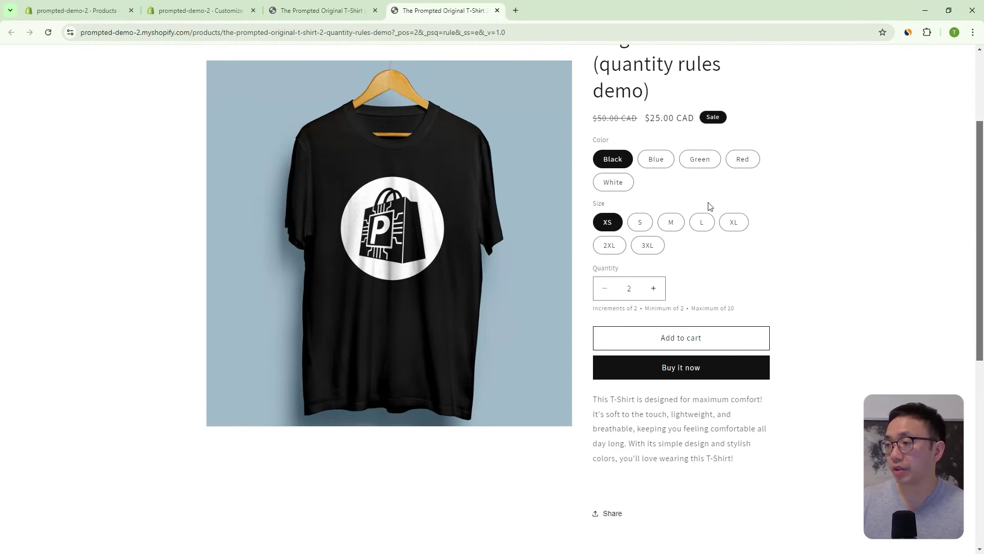
left_click(707, 164)
left_click(668, 169)
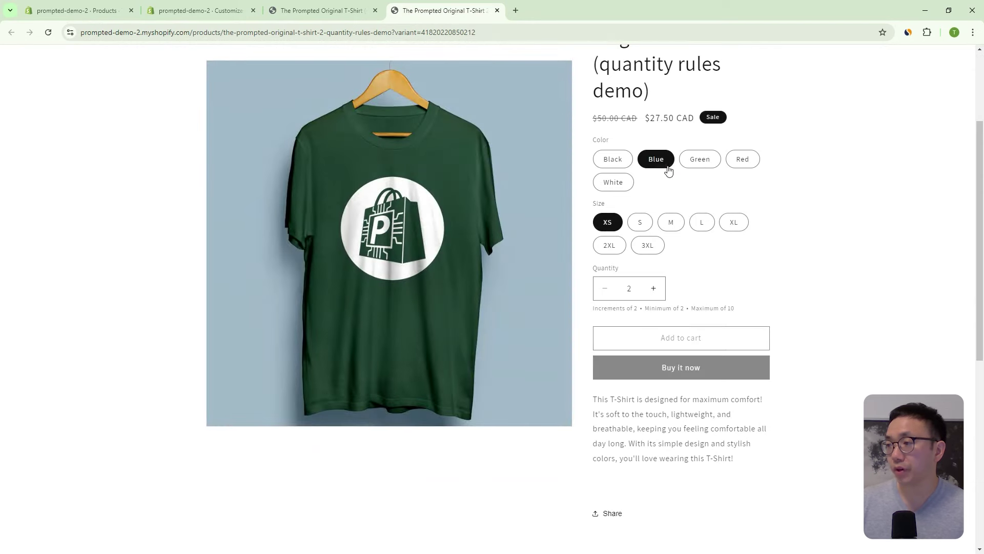
left_click(613, 182)
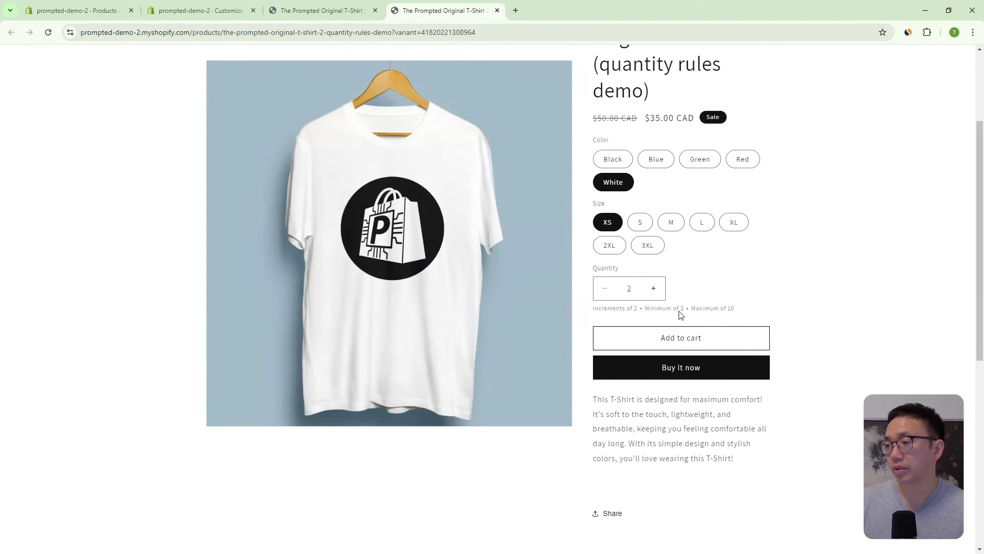
left_click_drag(606, 311, 758, 308)
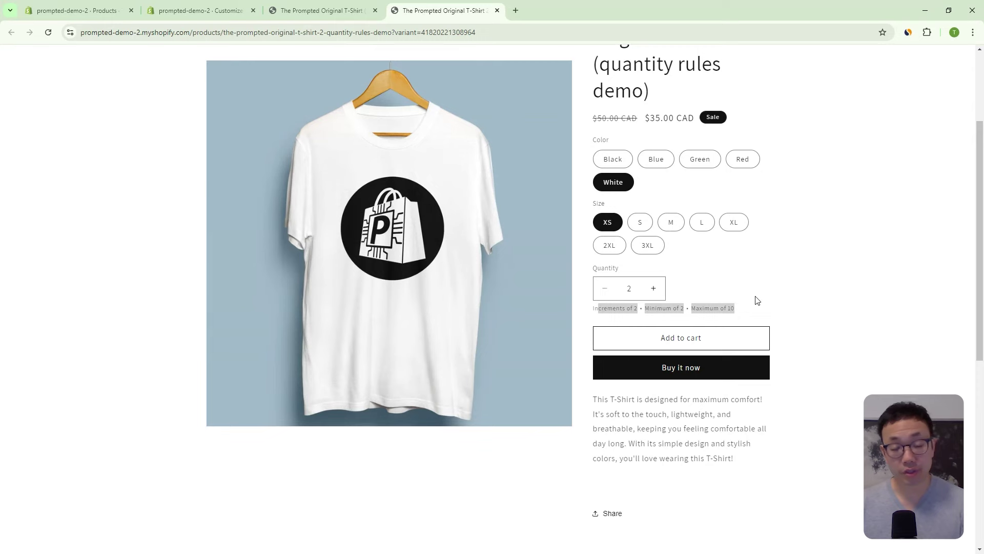
Add 2 Blue / XS and 2 Green / XS units of T-Shirt 2 to the cart, closing the cart drawer after each.
left_click(659, 161)
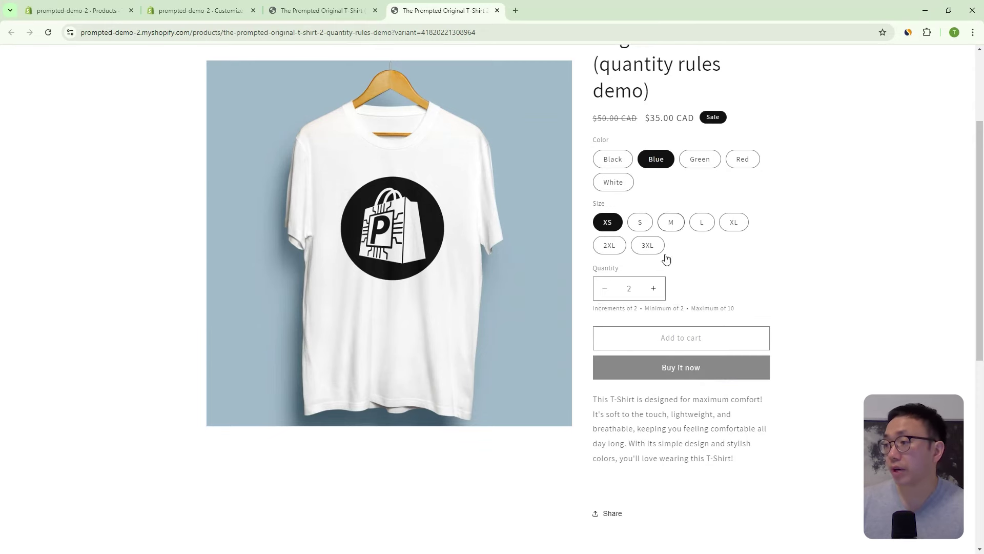
left_click(741, 339)
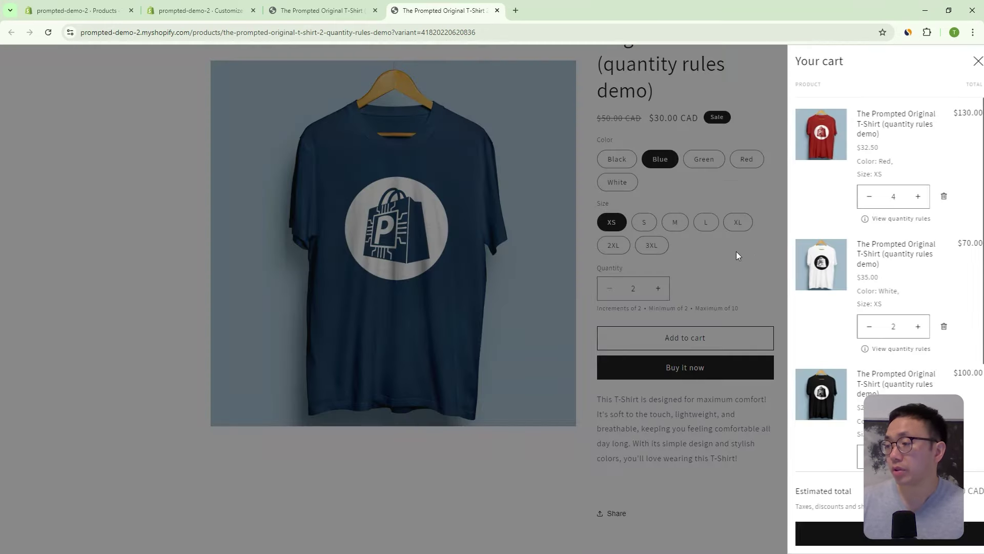
left_click(734, 173)
left_click(711, 161)
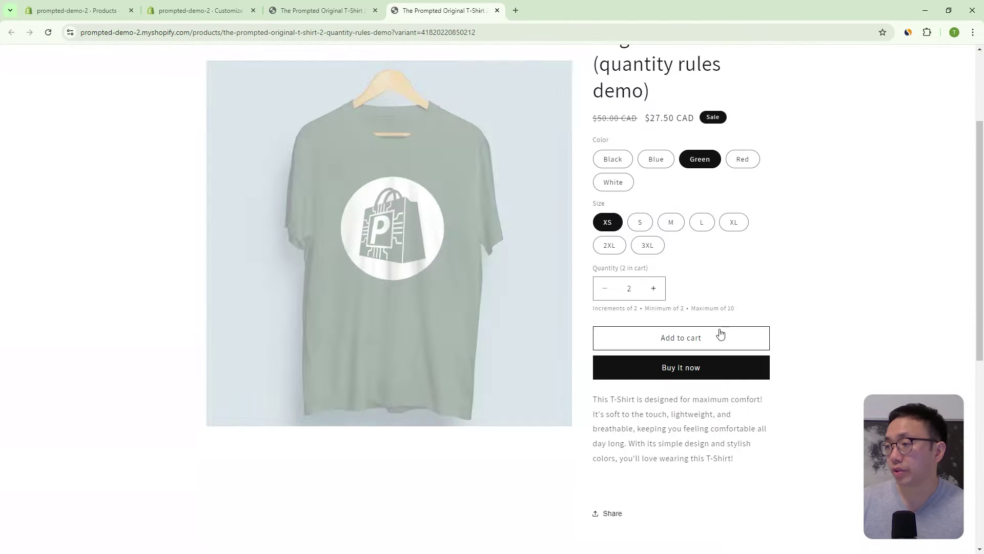
left_click(725, 340)
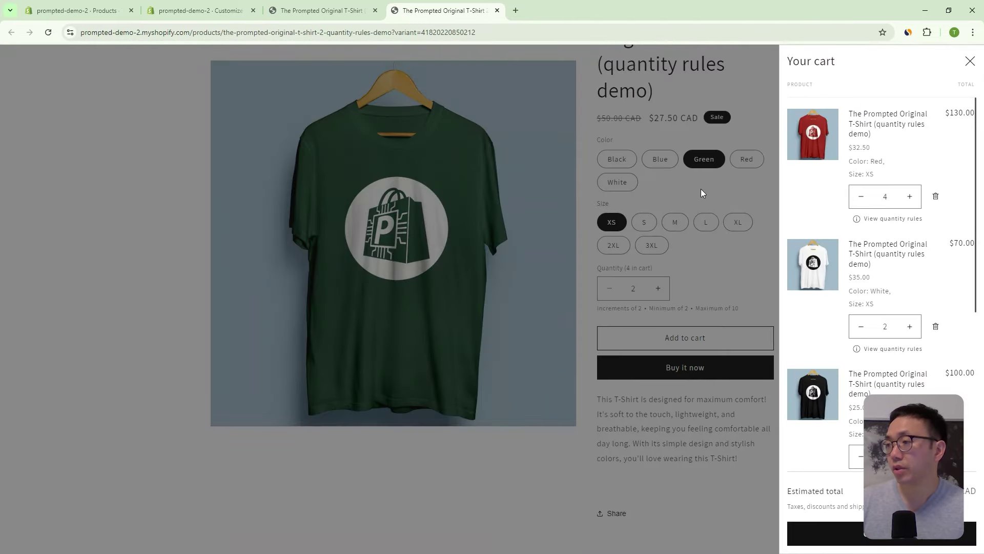
left_click(703, 193)
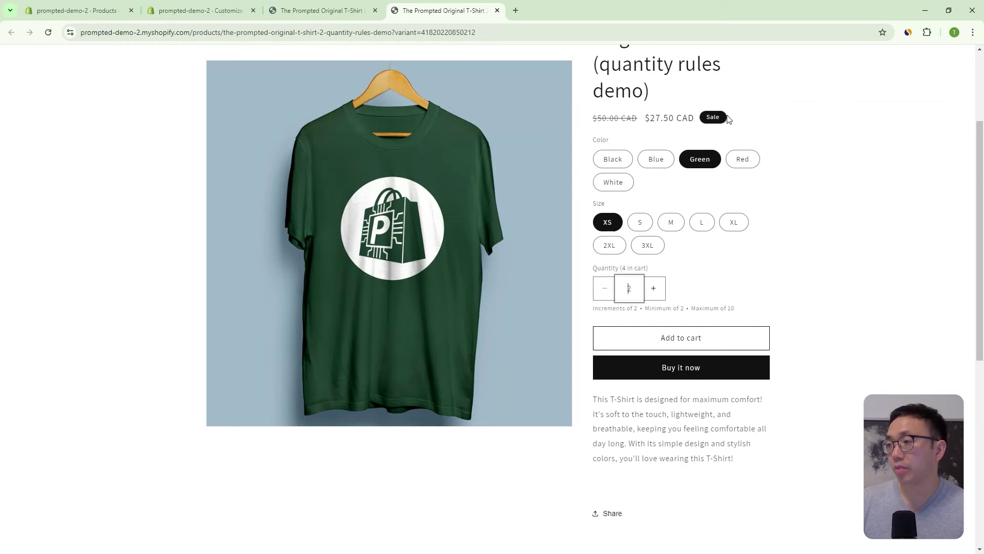
Review the line items and their quantities in the cart drawer, including both T-Shirt 2 variants, and close it.
scroll(729, 119, "up", 3)
left_click(765, 79)
scroll(963, 317, "down", 3)
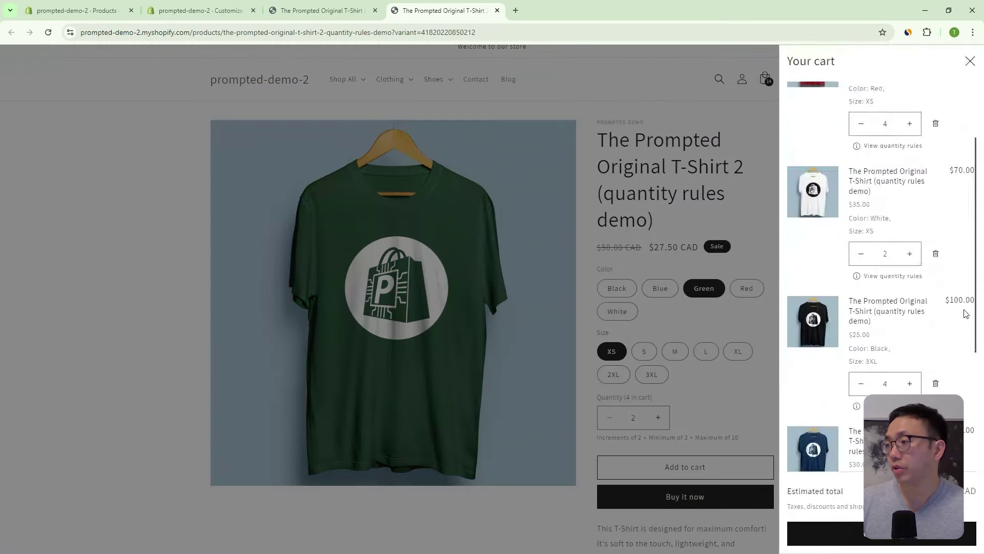
scroll(966, 314, "up", 3)
scroll(921, 358, "down", 5)
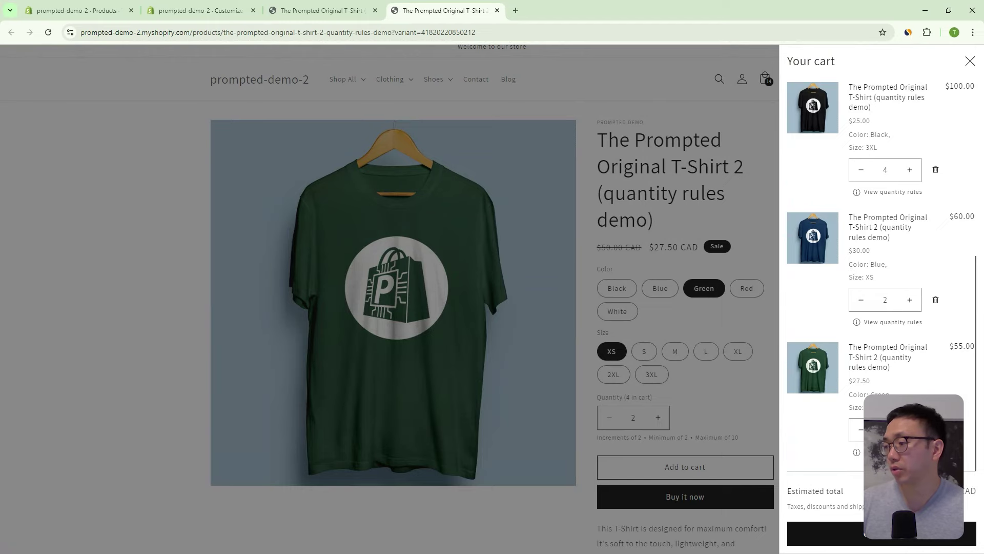
left_click(750, 171)
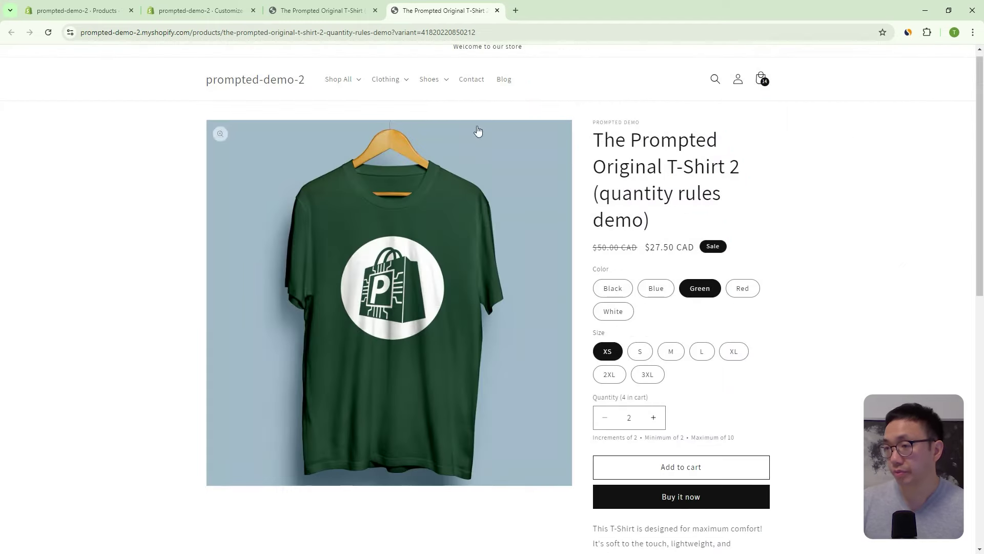
Compare the quantity rules of the Red, White and Blue 3XL variants on the original T-Shirt's storefront page.
left_click(353, 14)
left_click(886, 231)
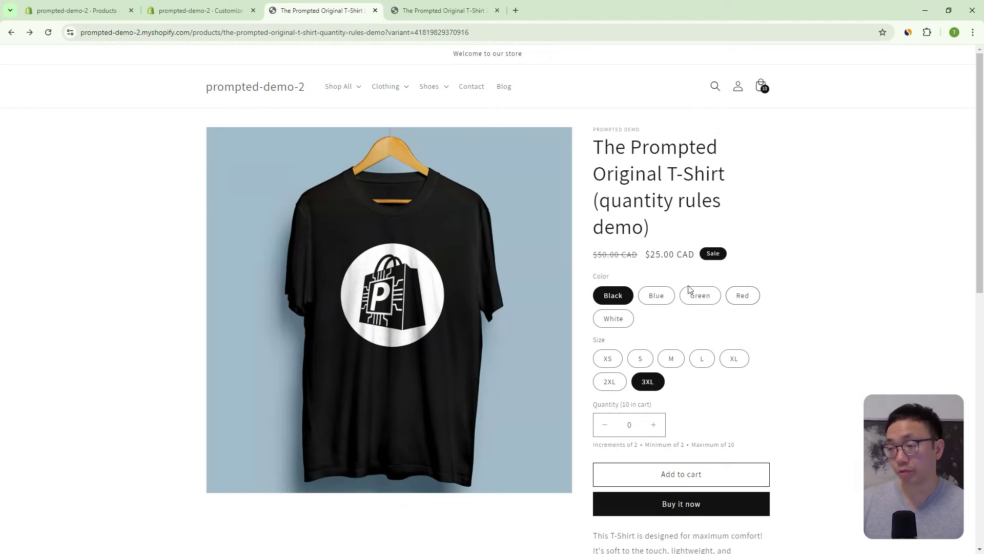
scroll(683, 301, "down", 2)
left_click(739, 165)
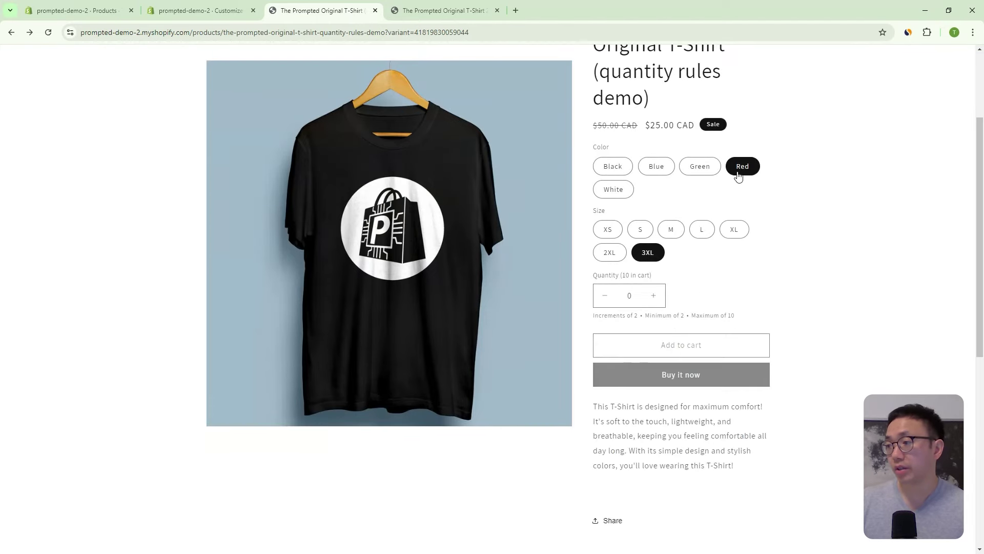
left_click(628, 191)
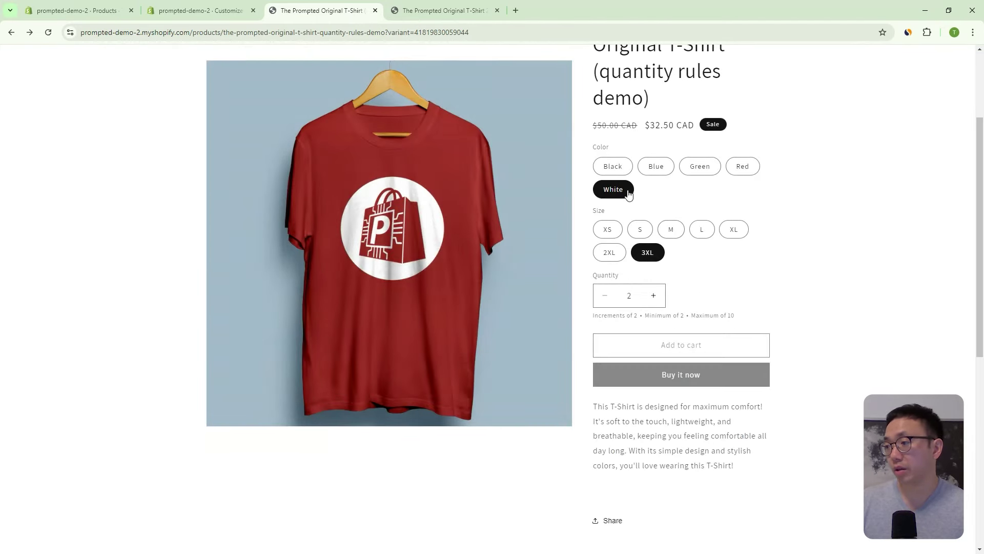
left_click(743, 164)
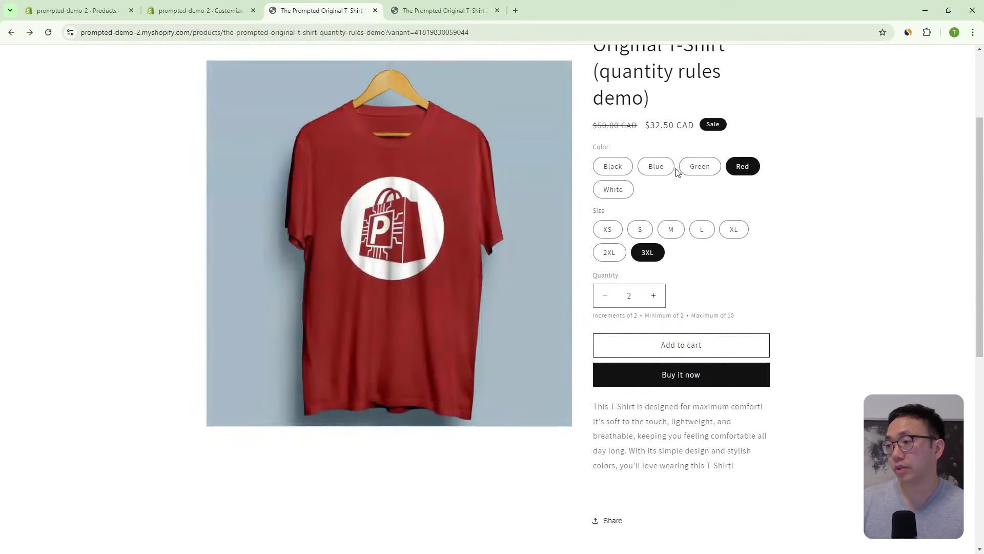
left_click(657, 167)
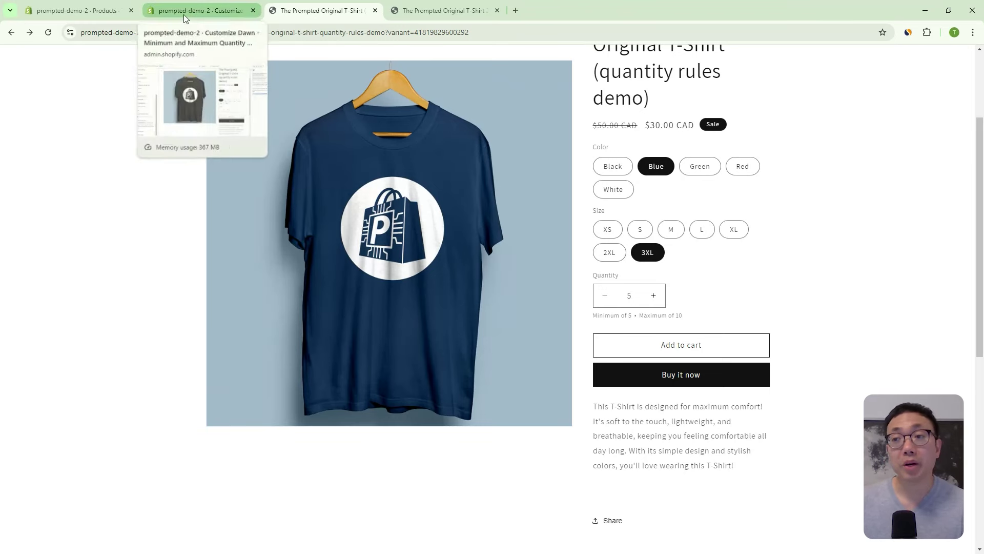
Open the quantity_rule metaobject entries from the admin in a new browser tab placed before the others.
left_click(77, 10)
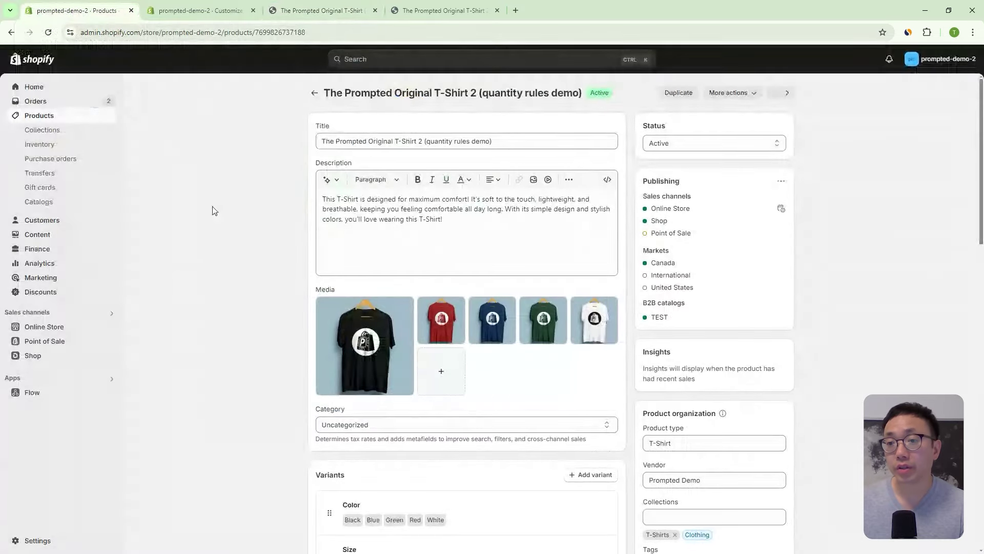
right_click(41, 235)
left_click(87, 247)
left_click_drag(172, 12, 100, 20)
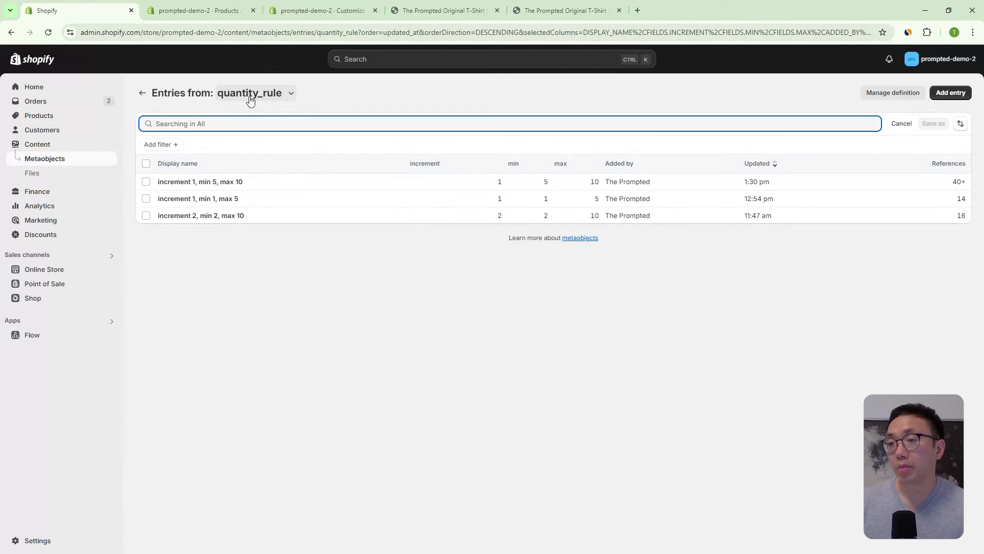
Inspect the increment, min and max fields of the "increment 1, min 5, max 10" entry and return to the entries list.
left_click(215, 182)
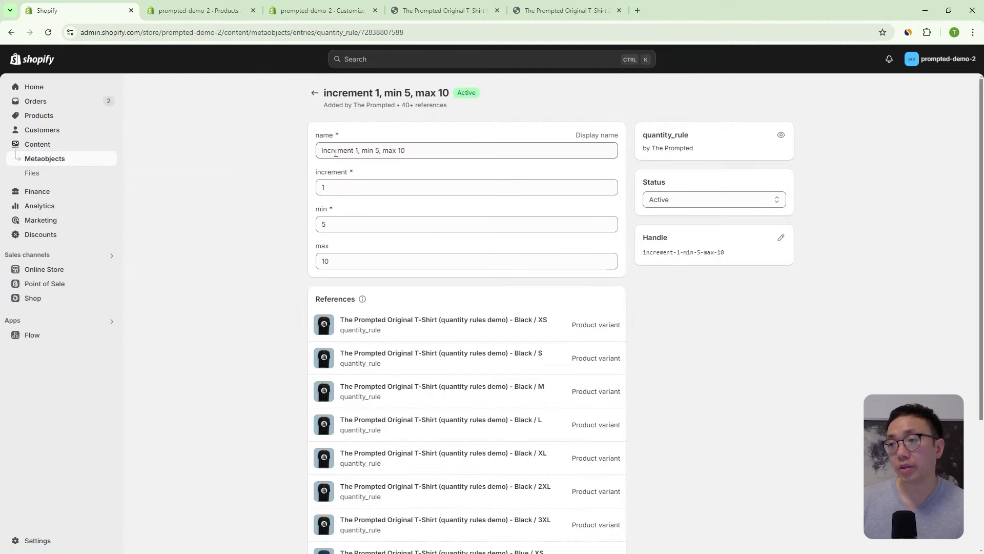
left_click(349, 190)
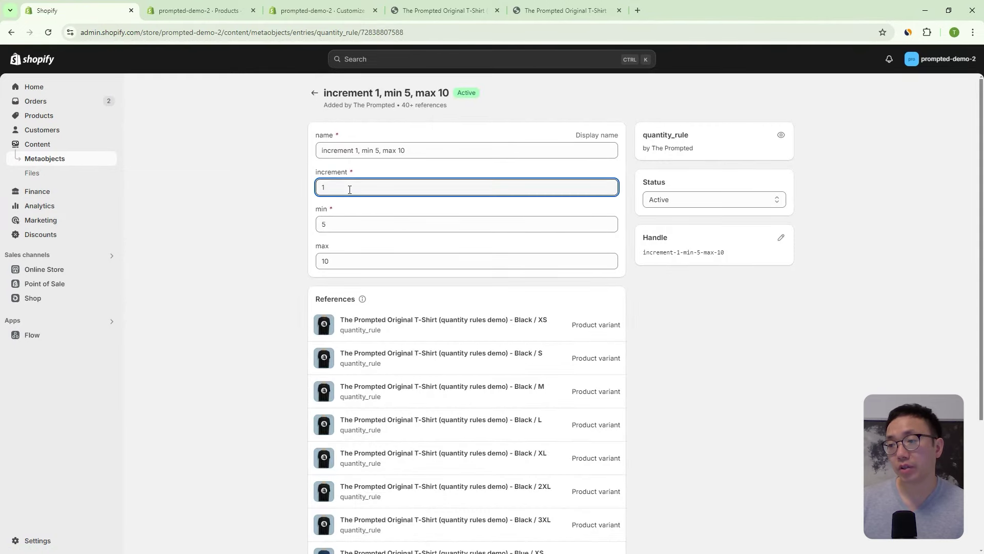
left_click(340, 224)
left_click(356, 261)
left_click(321, 188)
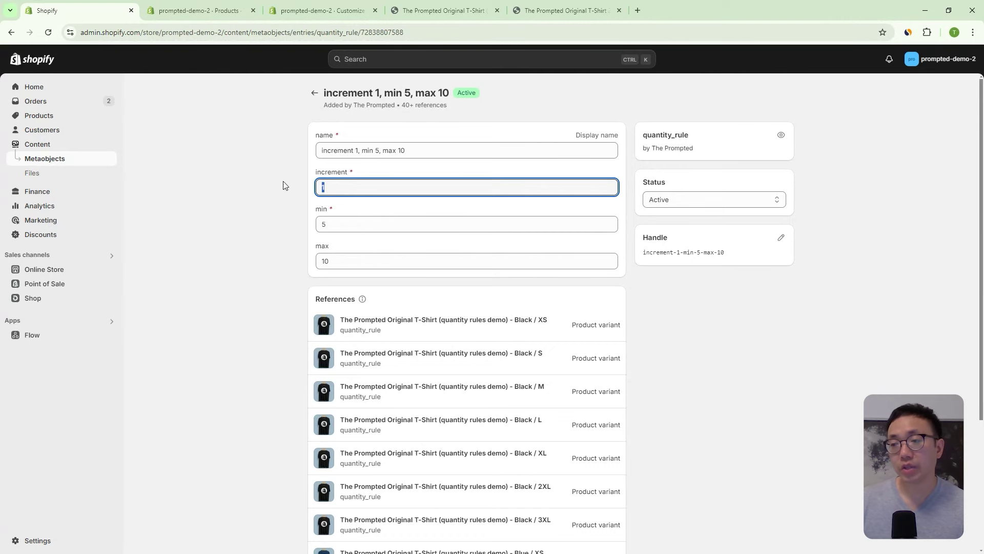
double_click(324, 224)
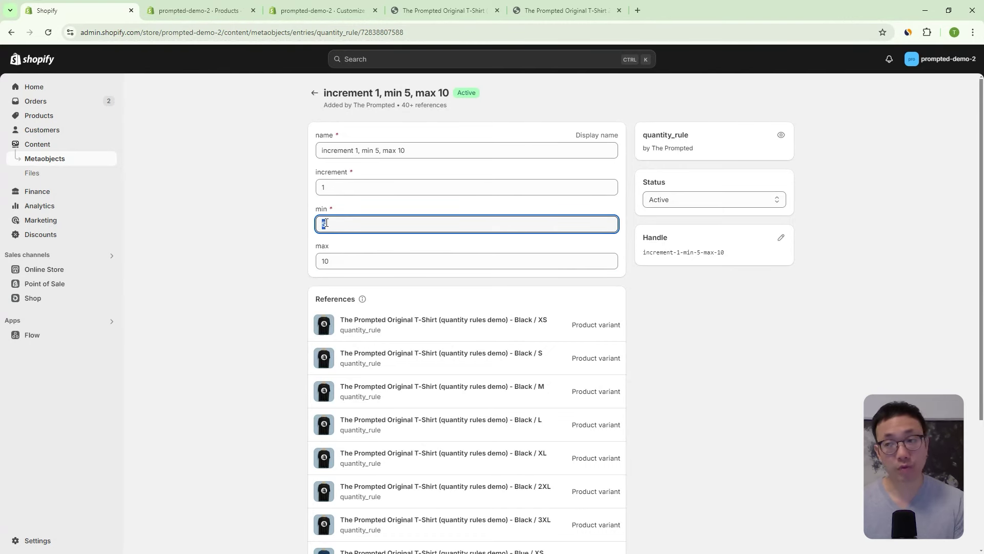
left_click(287, 143)
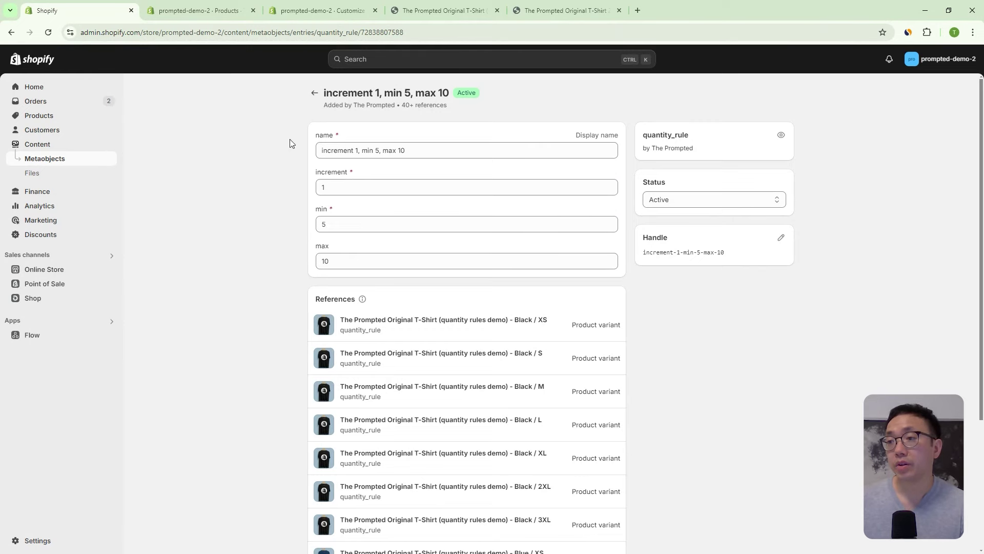
left_click(314, 93)
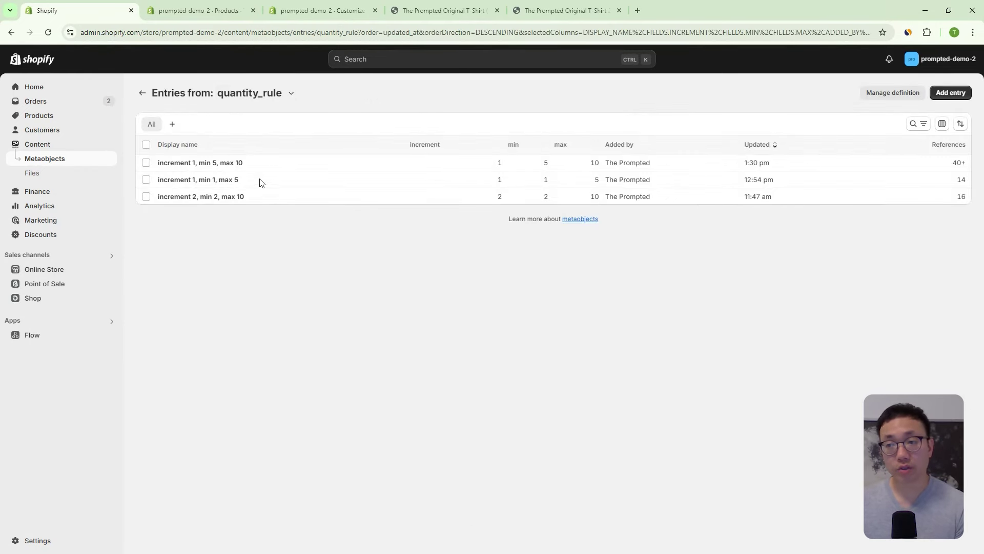
View the available entries for T-Shirt 2's quantity_rule metafield in the product admin and close the picker without changing the selection.
left_click(221, 15)
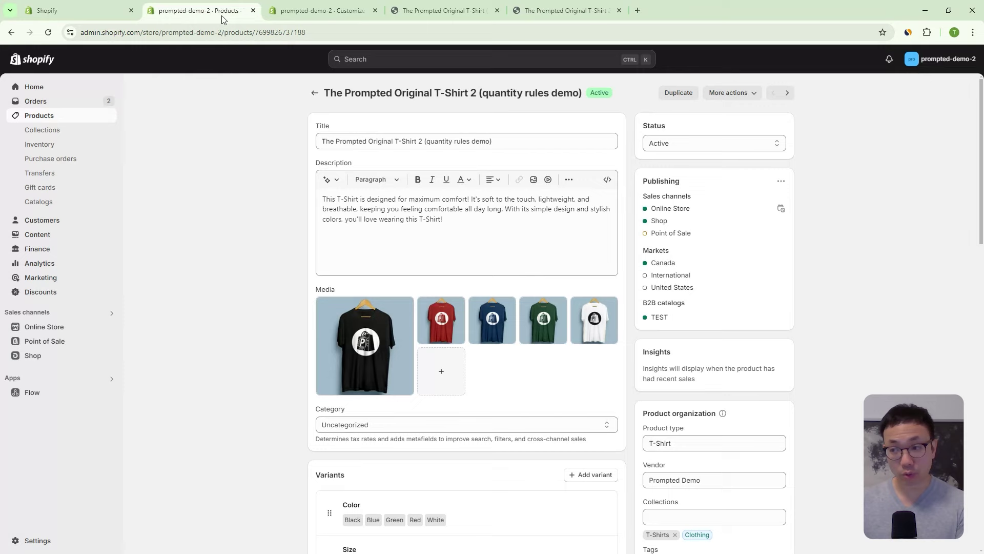
scroll(498, 205, "down", 12)
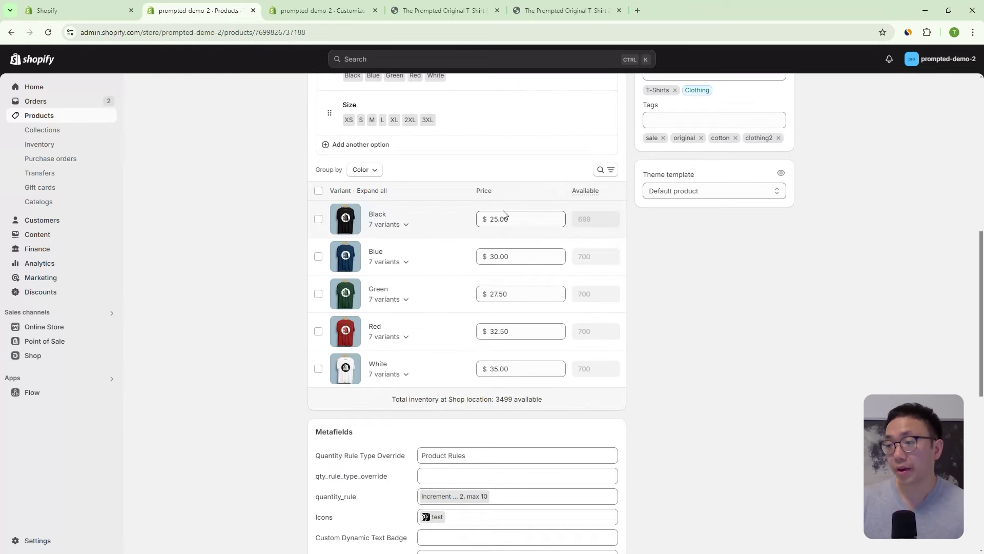
scroll(495, 349, "down", 1)
left_click(481, 326)
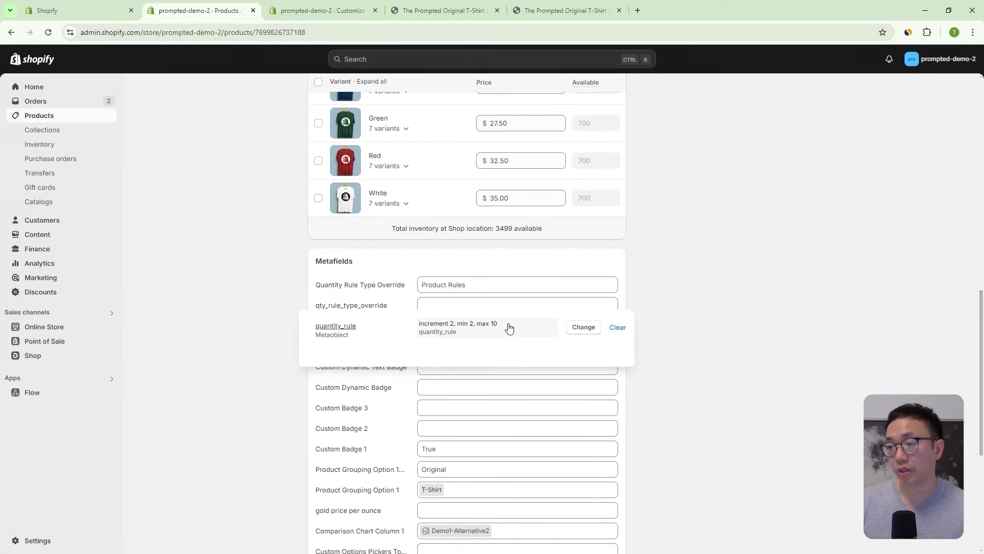
left_click(580, 329)
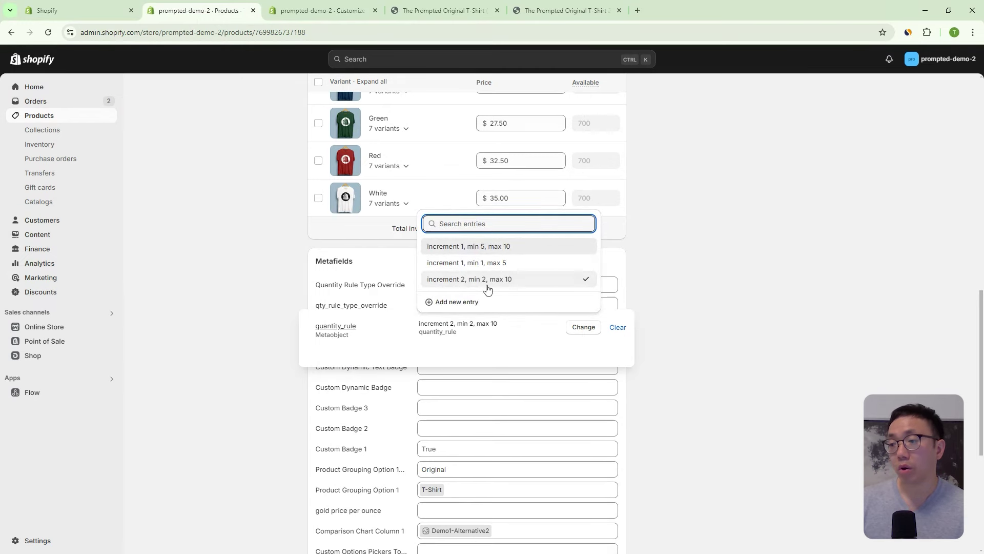
left_click(638, 312)
Select all variants of T-Shirt 2 and open them in the bulk editor with the quantity_rule column in view.
scroll(650, 301, "up", 6)
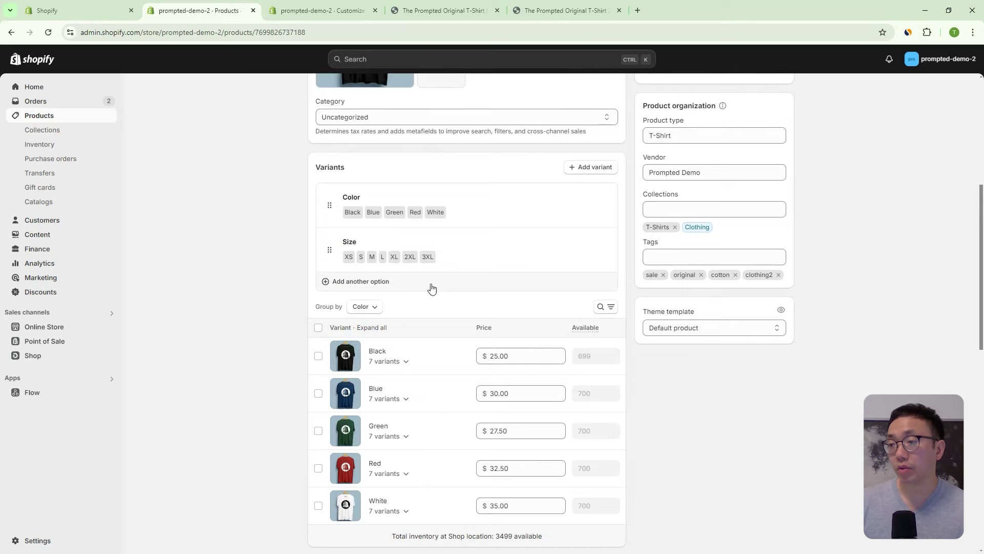
left_click(318, 328)
left_click(584, 328)
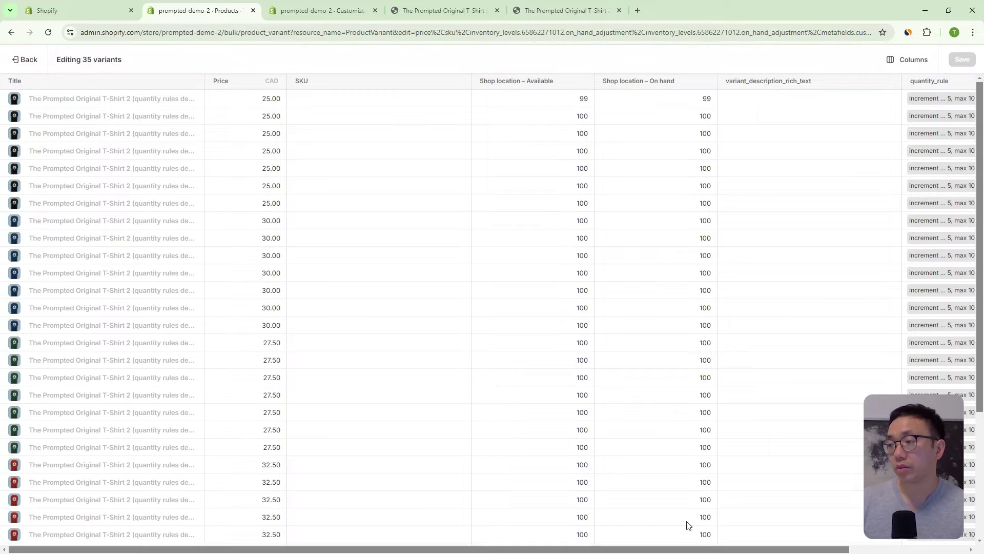
left_click_drag(694, 550, 811, 550)
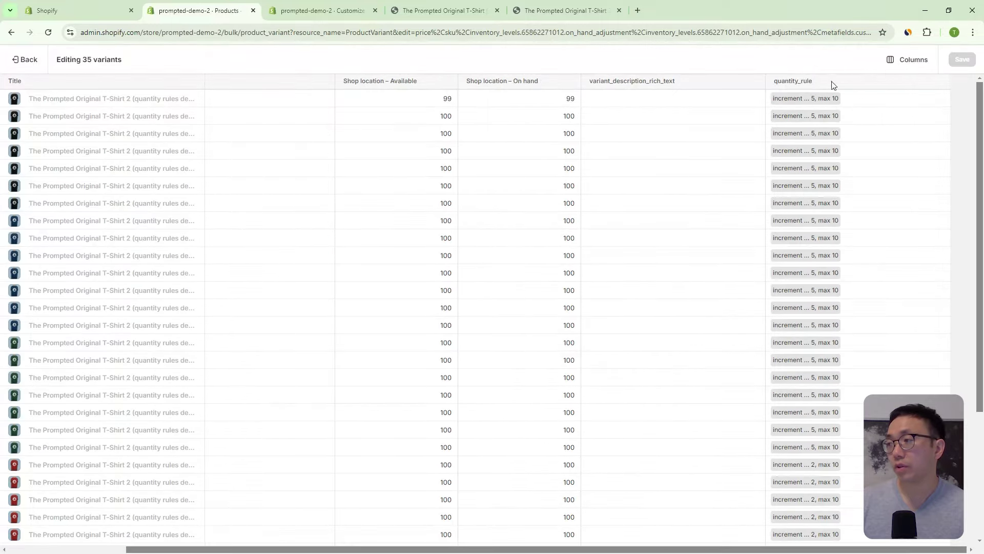
View the bulk editor's column options down to the metafields section without changing the selection.
left_click(894, 59)
scroll(865, 205, "down", 5)
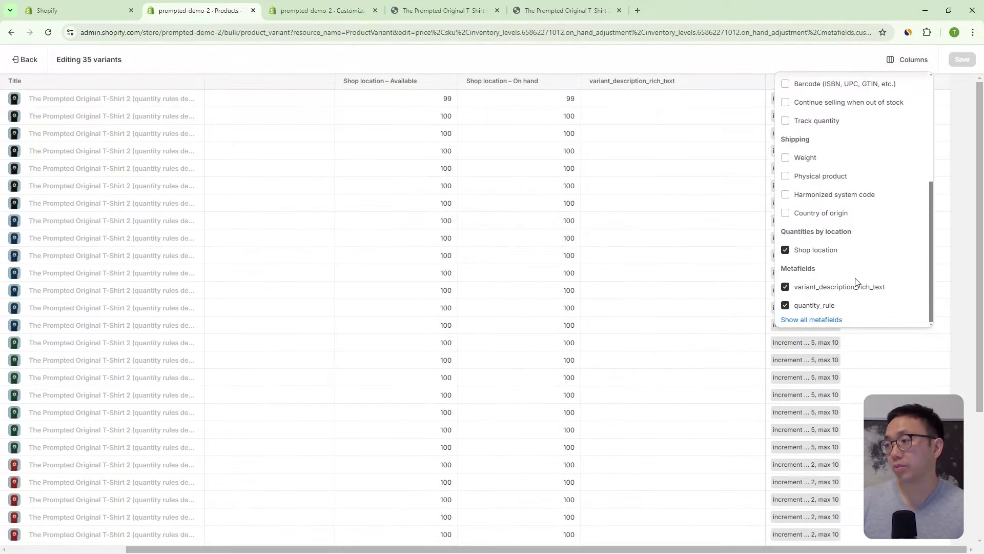
left_click(769, 61)
Examine the quantity_rule values assigned to the T-Shirt 2 variants and return to the product page in the admin.
left_click(865, 104)
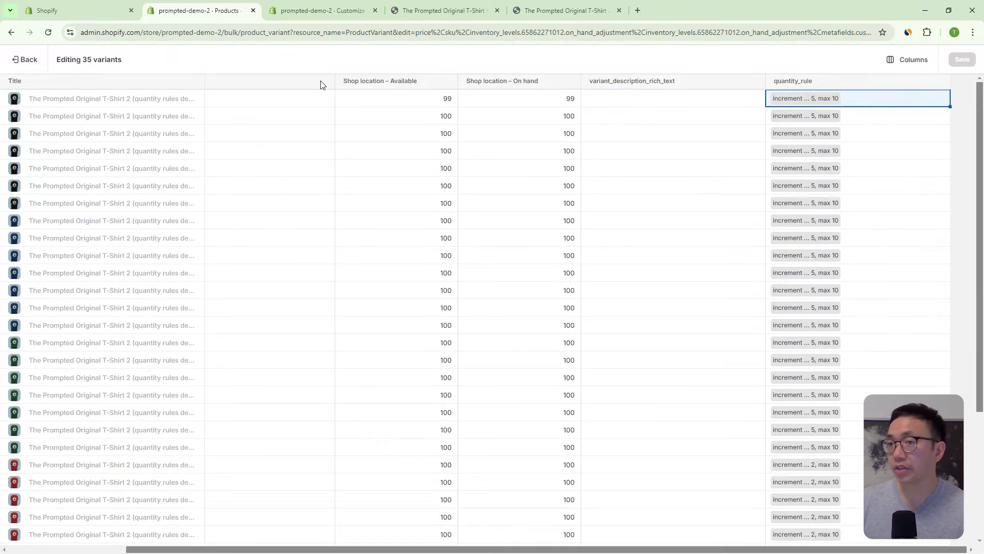
left_click(809, 133)
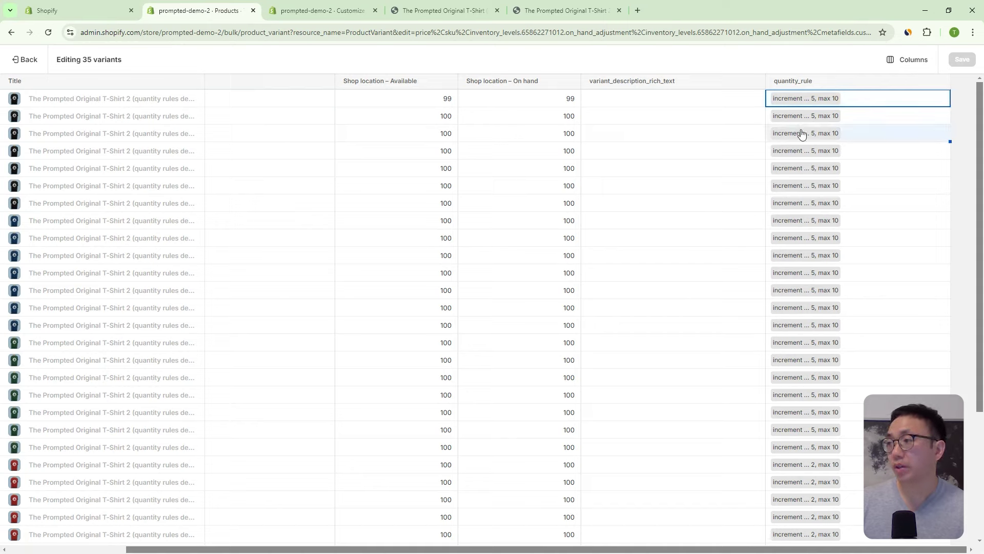
left_click(806, 133)
left_click(792, 241)
left_click(797, 289)
left_click(815, 310)
left_click(815, 314)
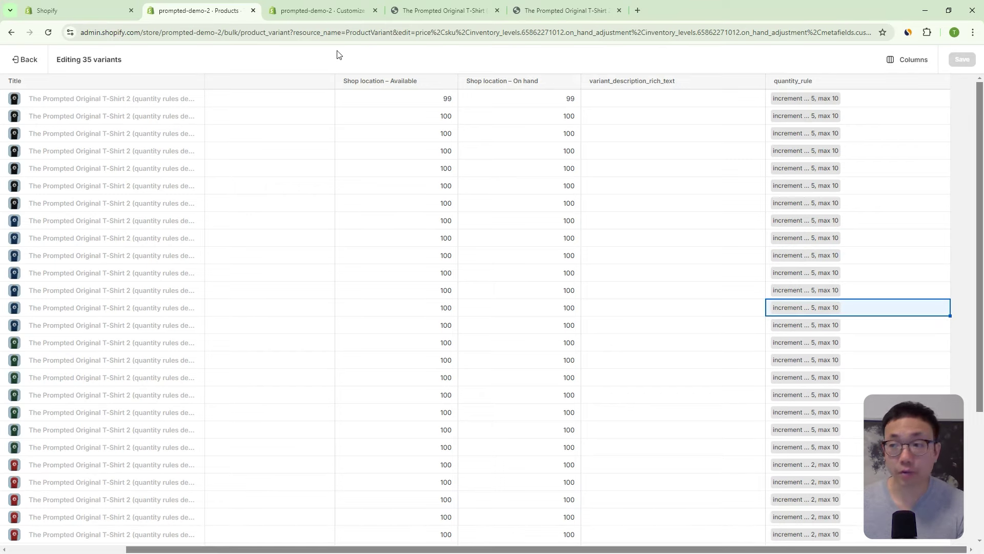
left_click(23, 60)
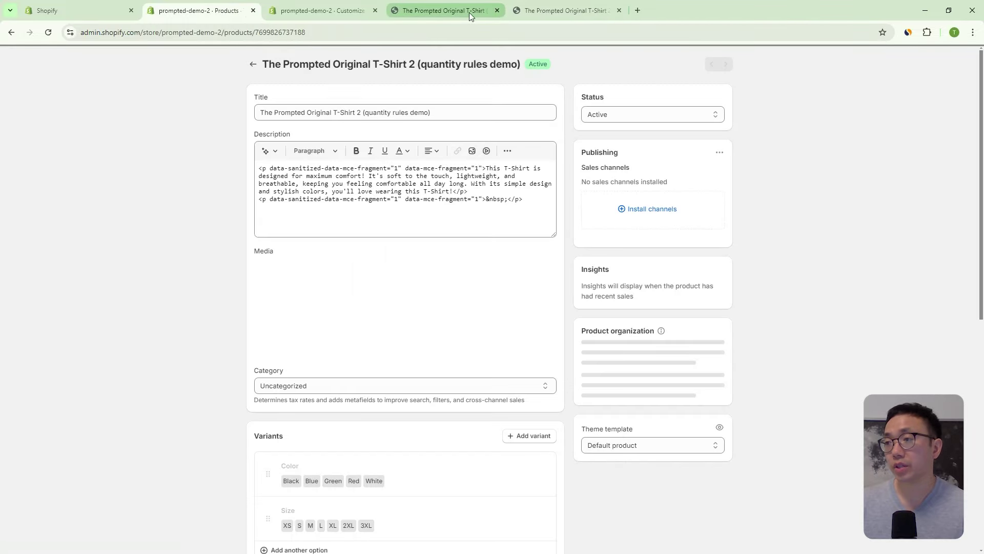
Search the storefront for "prompted original t-shirt" and open the product page of The Prompted Original T-Shirt without quantity rules.
left_click(469, 12)
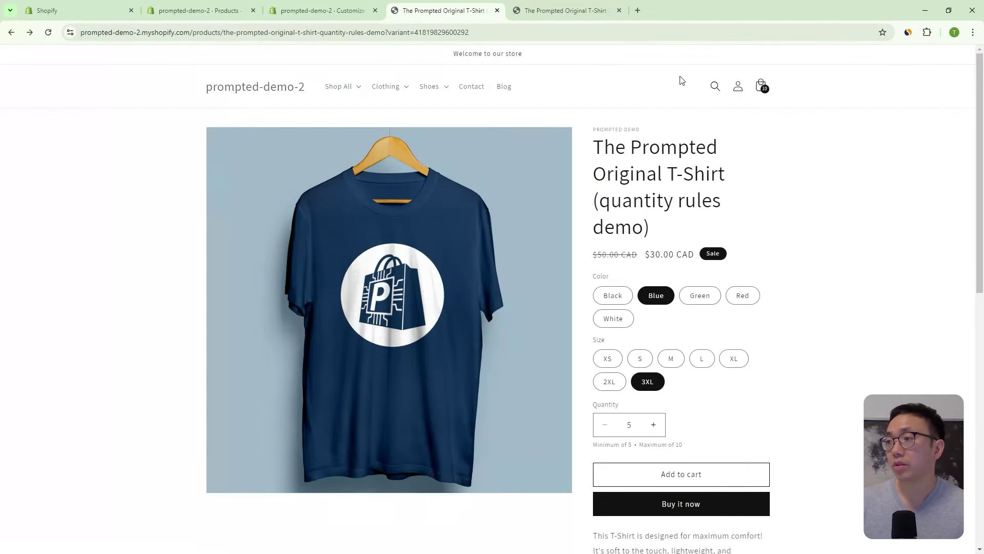
left_click(712, 86)
type("prompted original t-shir")
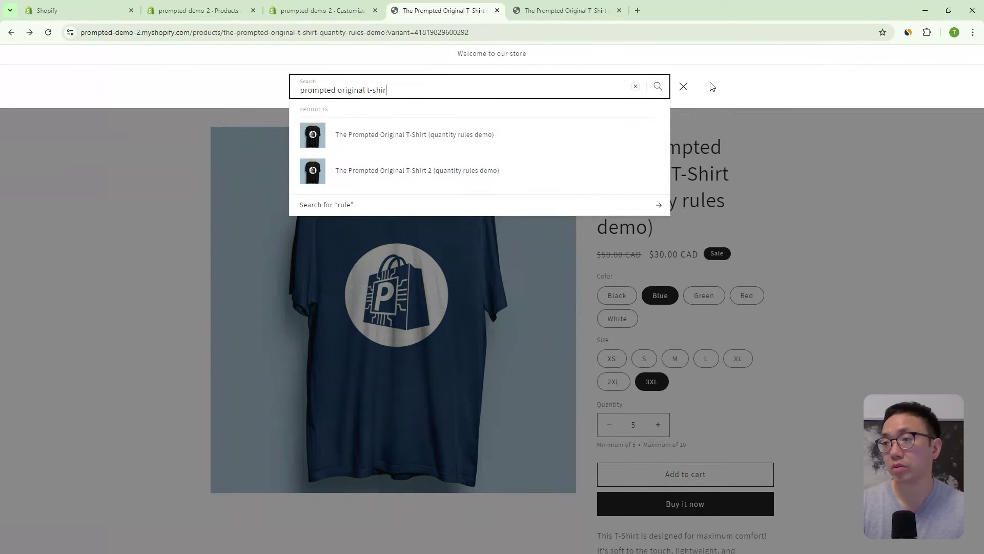
type("t")
left_click(414, 143)
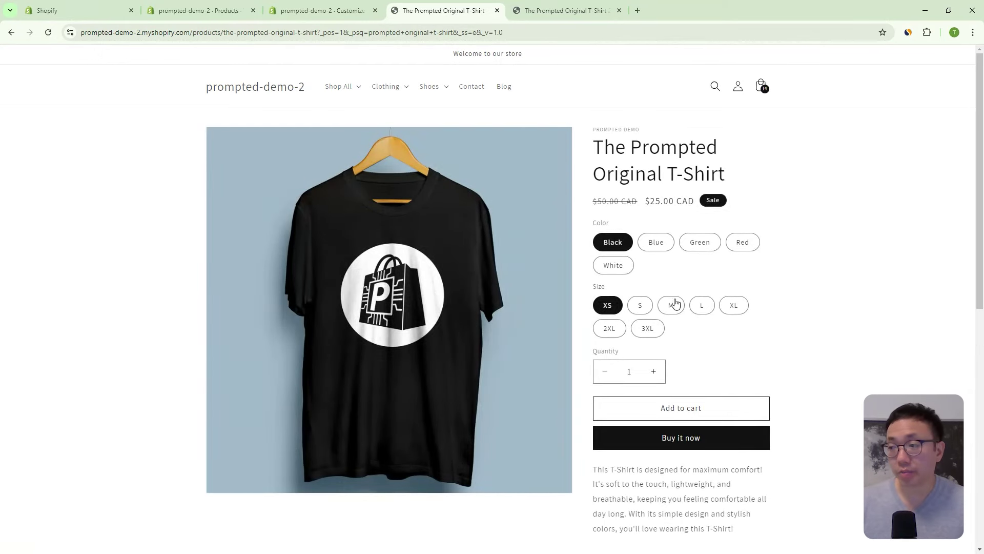
Add 99 units of the Green, size L variant to the cart, review the cart items and close the cart.
left_click(656, 248)
left_click(700, 246)
left_click(672, 306)
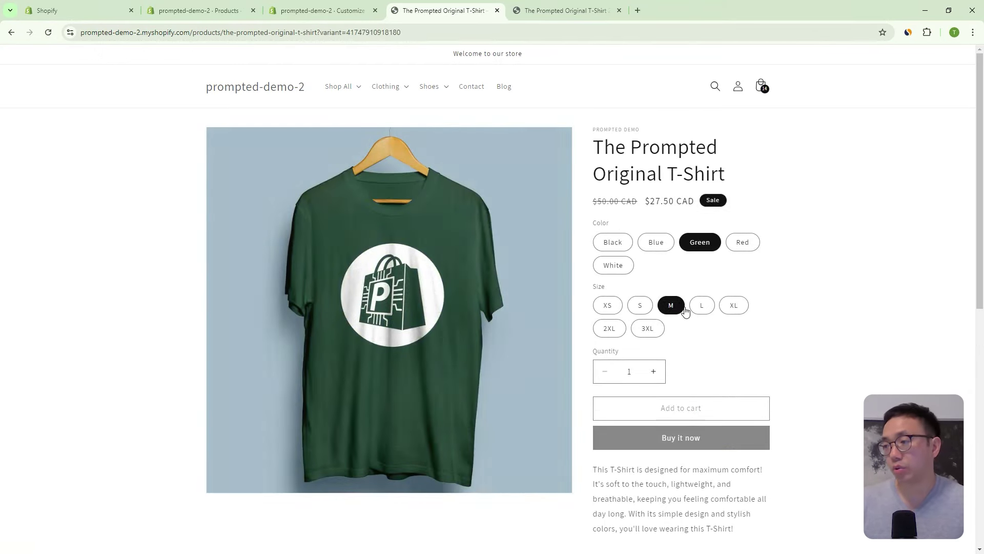
left_click(703, 306)
left_click(632, 371)
type("99")
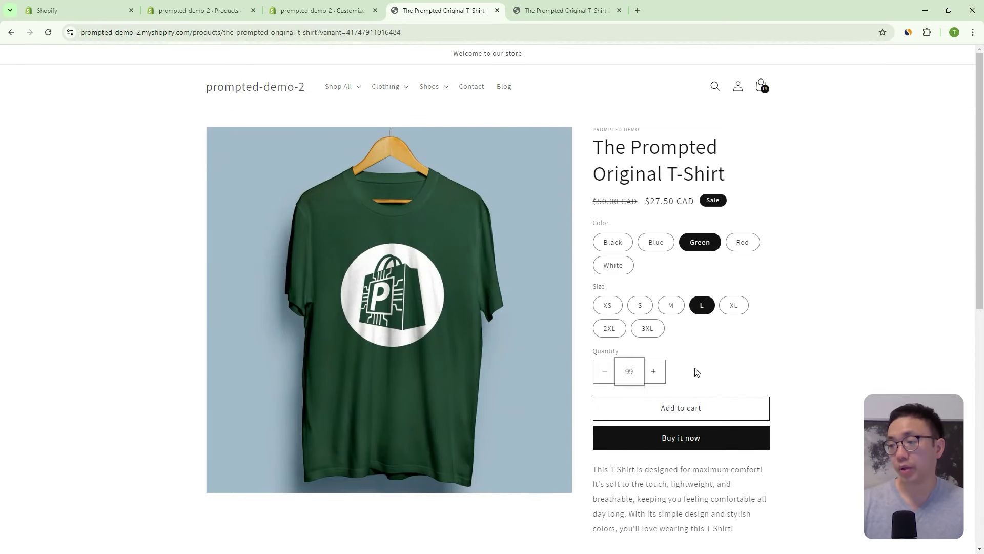
left_click(695, 403)
scroll(856, 217, "down", 8)
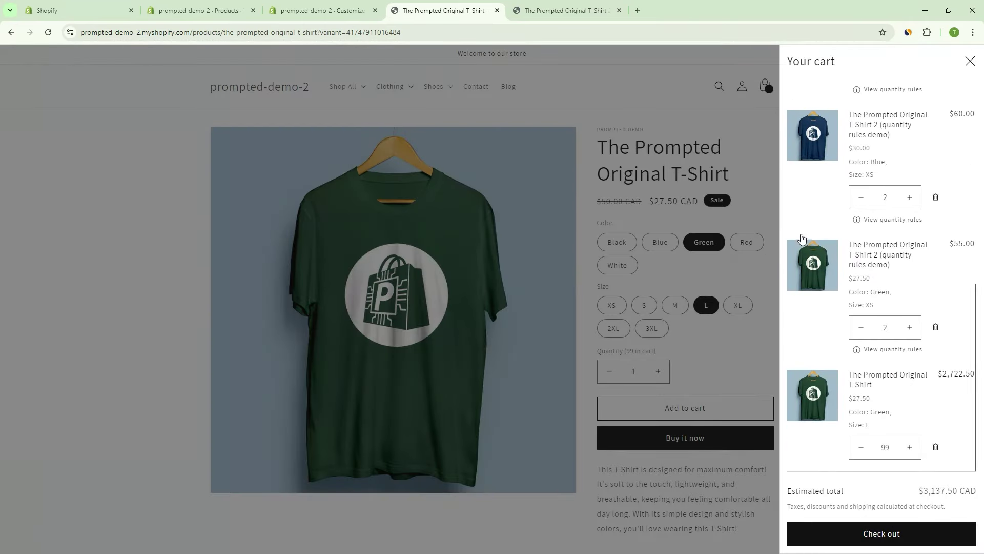
left_click(724, 279)
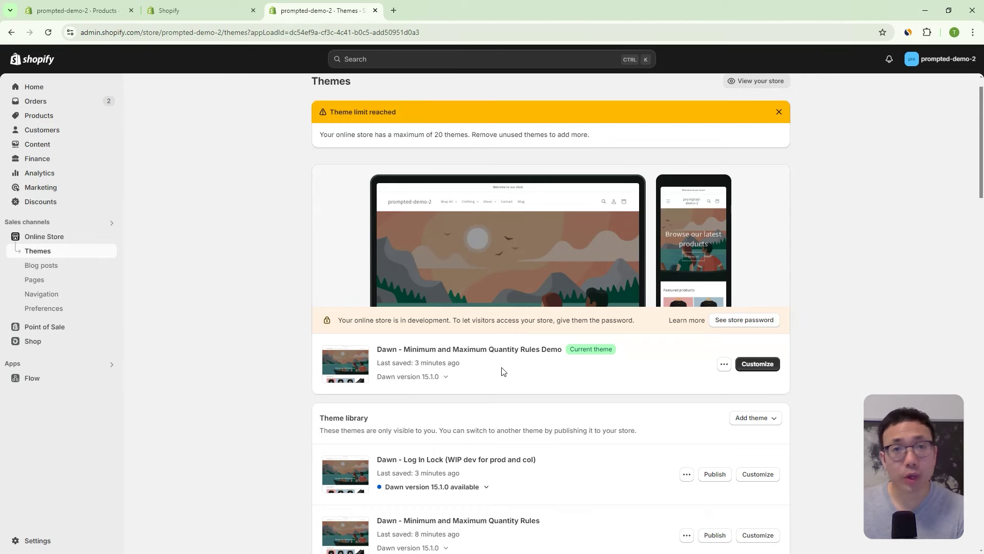
mouse_move(399, 352)
left_mouse_down()
mouse_move(574, 360)
mouse_move(412, 349)
left_mouse_up()
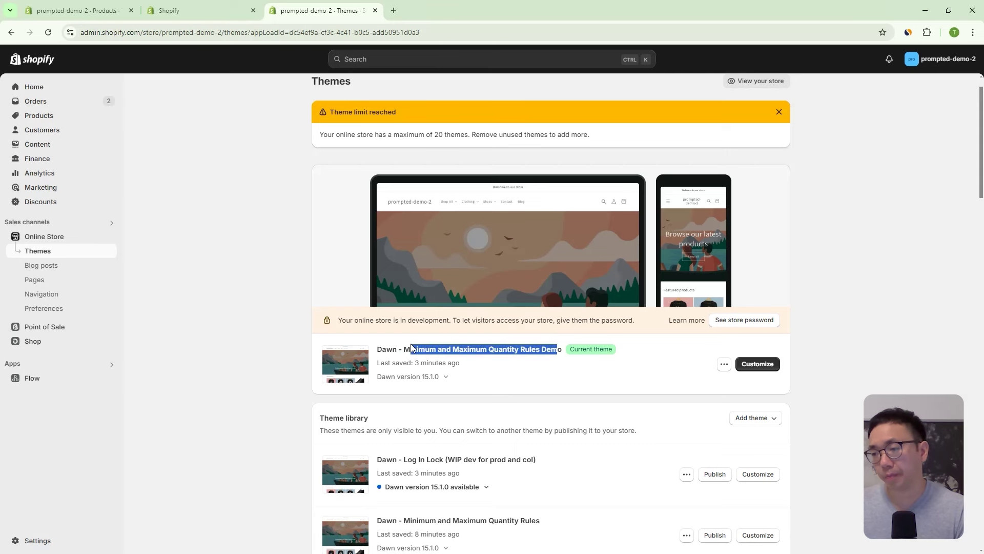
left_click(571, 374)
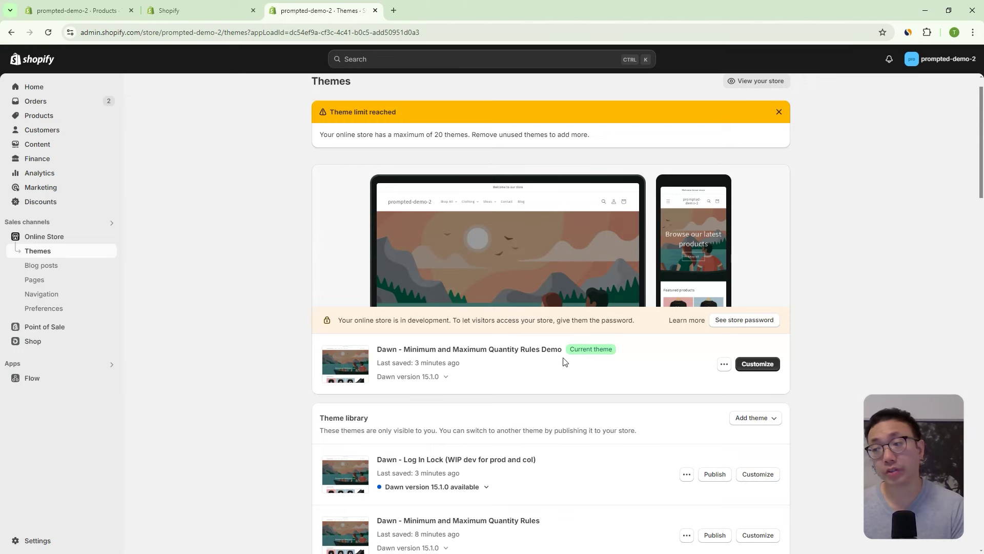
Start a new metaobject definition in the store's custom data settings, name it "Quantity Rule" and check its type handle.
left_click(61, 540)
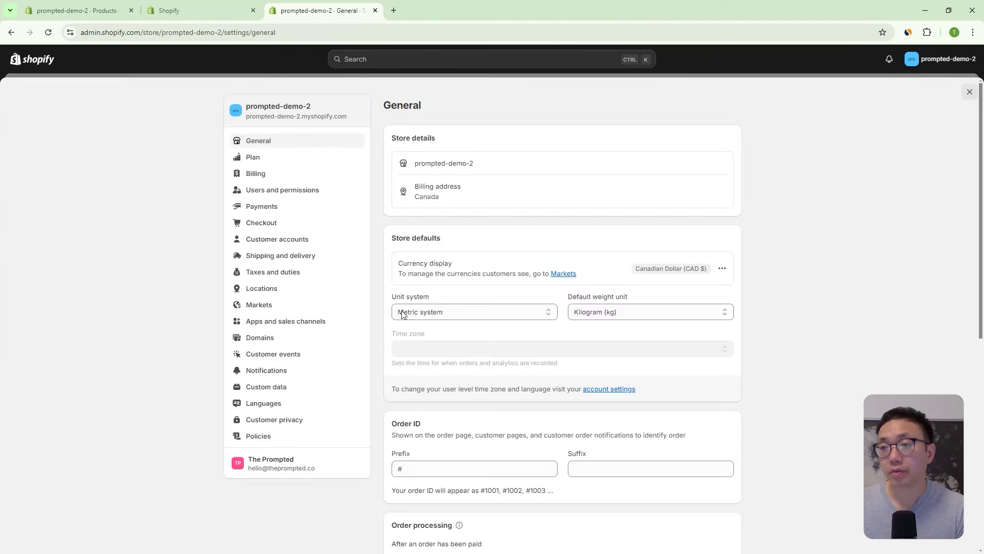
left_click(301, 388)
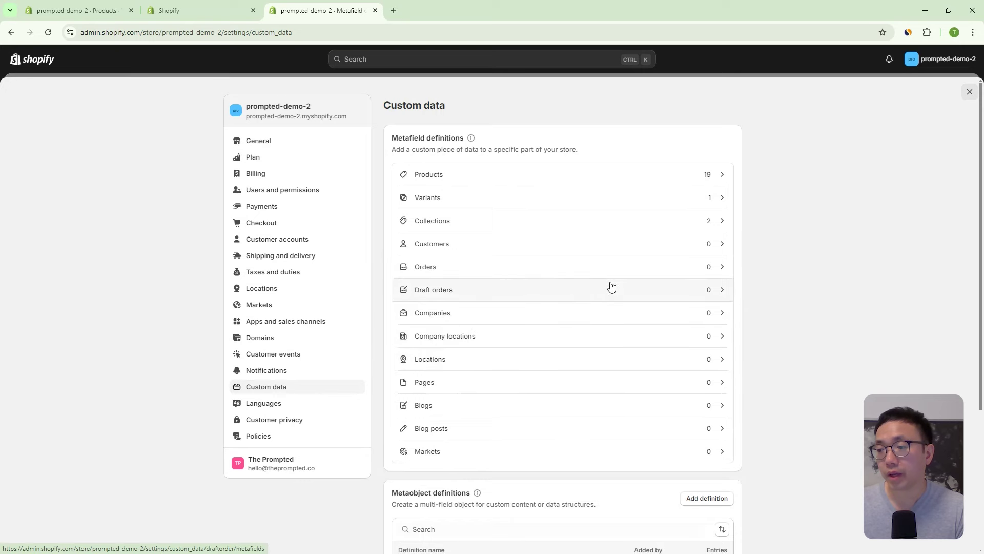
scroll(603, 288, "down", 3)
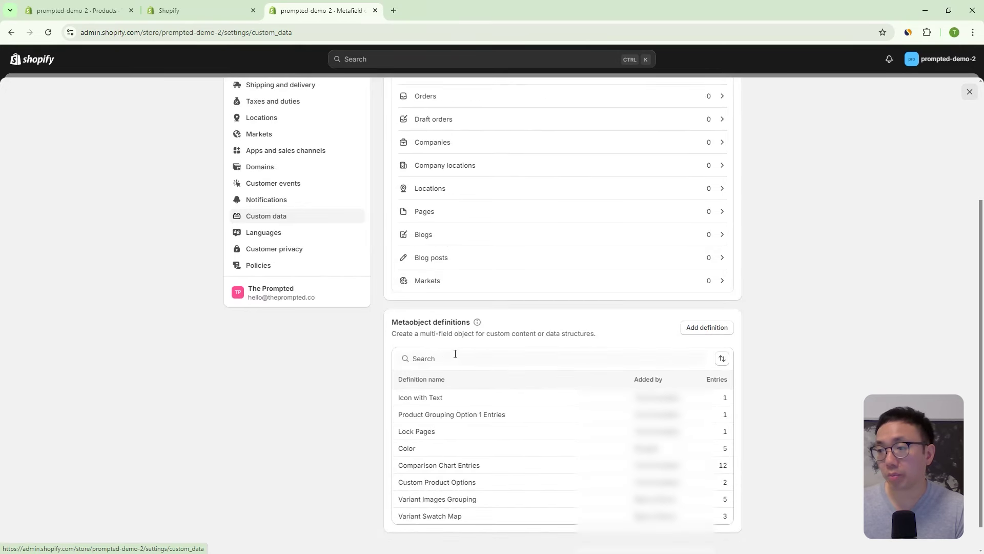
left_click(711, 330)
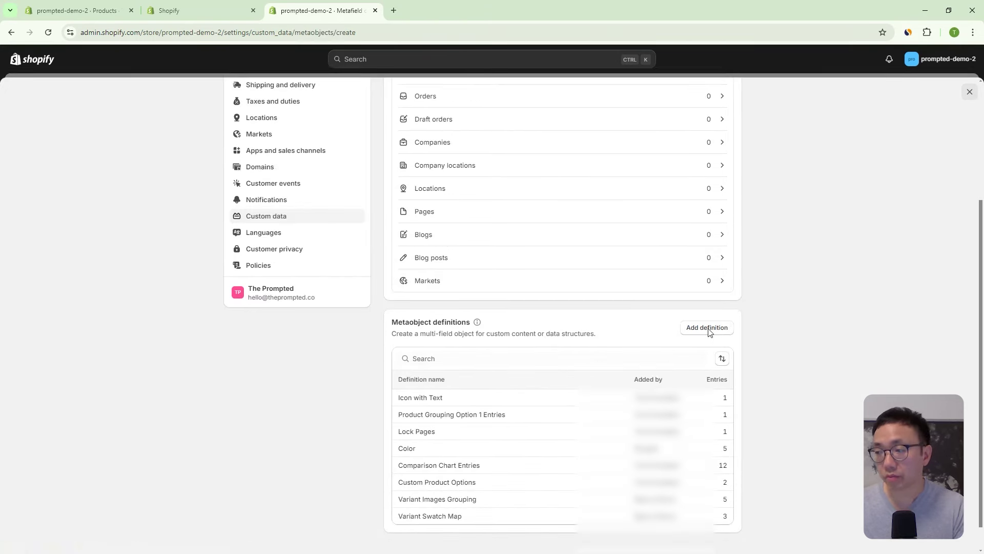
left_click(450, 151)
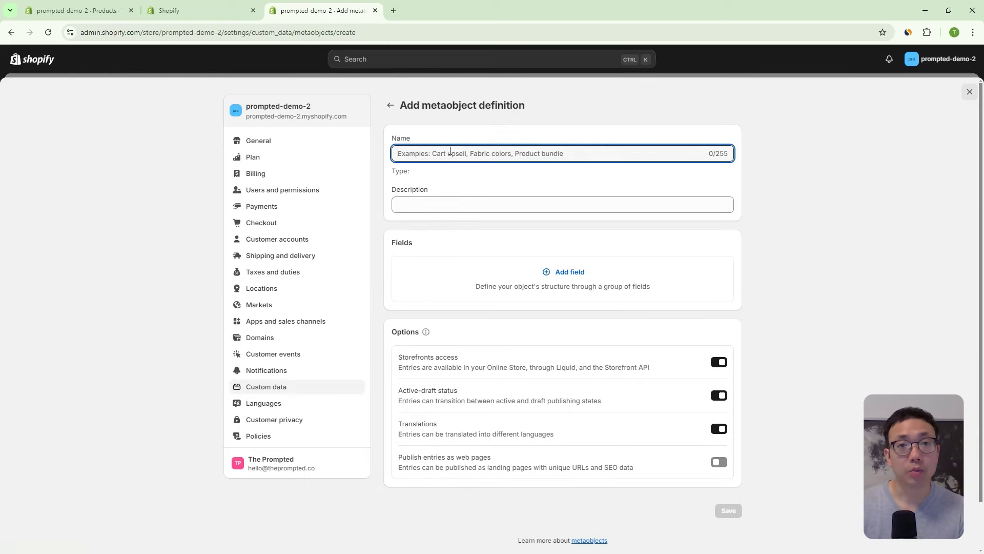
type("Quantity Rule")
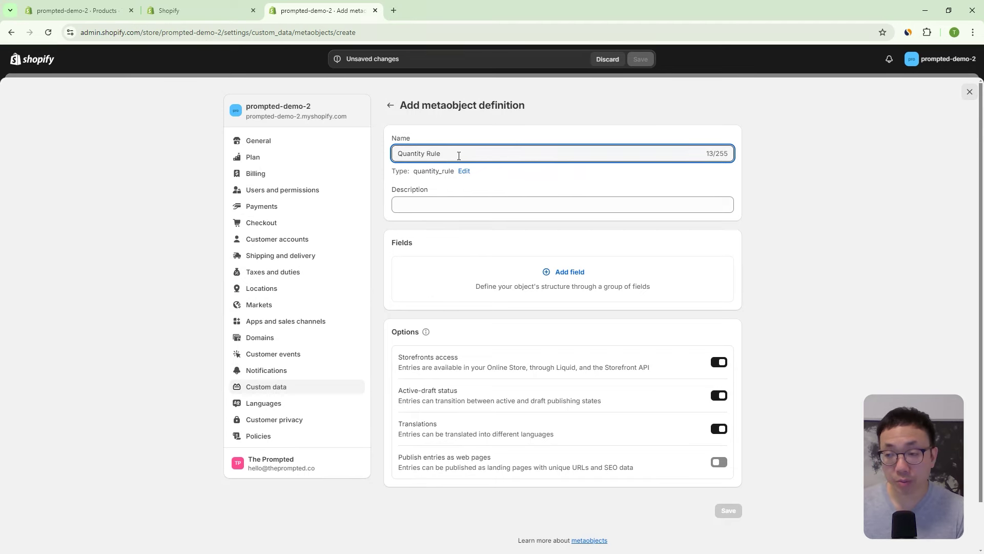
double_click(443, 154)
double_click(433, 172)
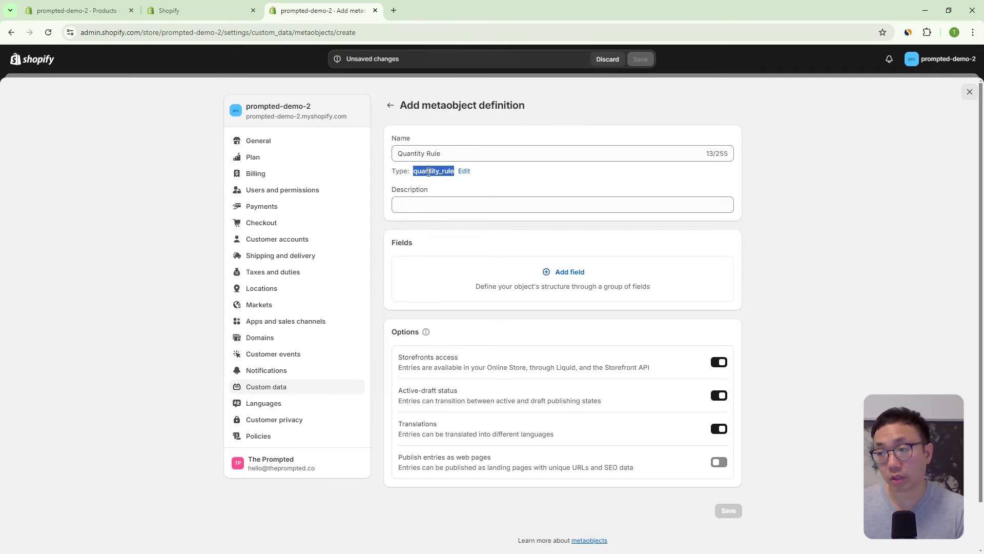
double_click(434, 172)
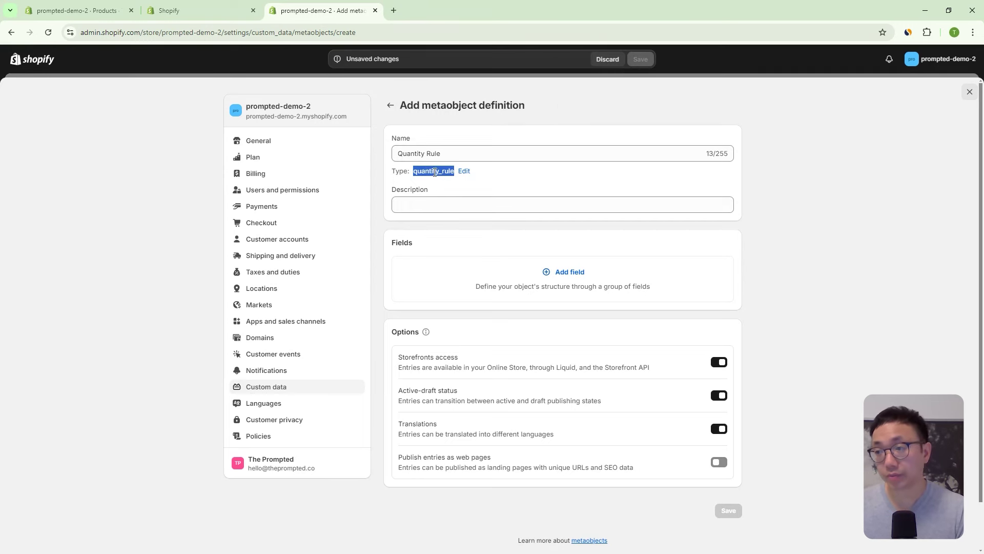
Add a required single line text field called "name" to the Quantity Rule definition.
left_click(580, 274)
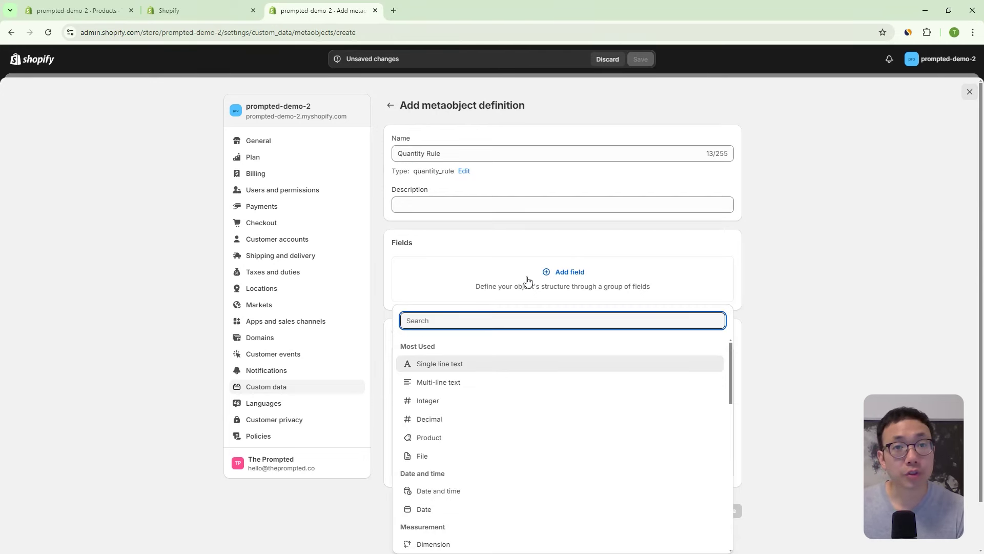
left_click(494, 364)
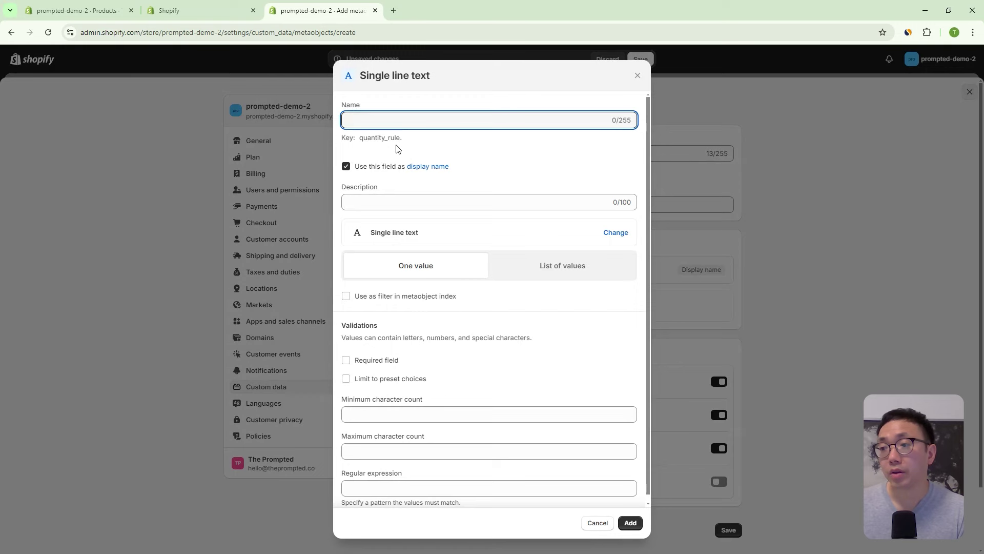
type("name")
left_click(388, 363)
left_click(630, 522)
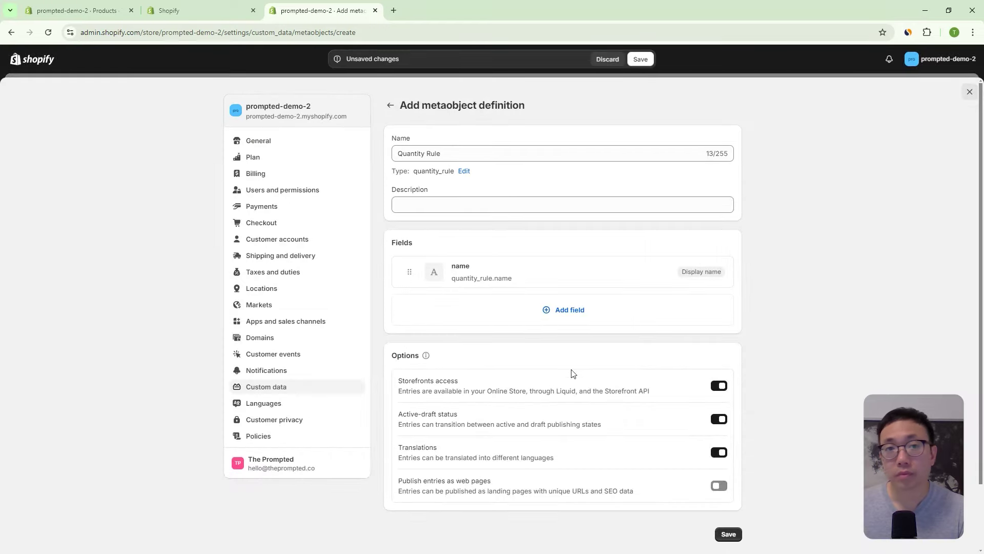
Add a required integer field called "increment" with a minimum value of 1 to the Quantity Rule definition.
left_click(517, 318)
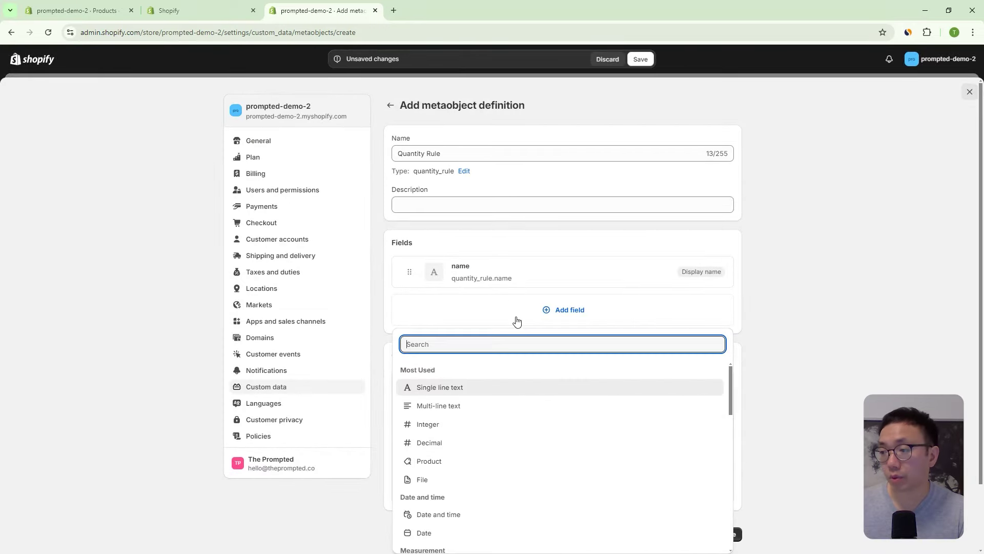
left_click(460, 425)
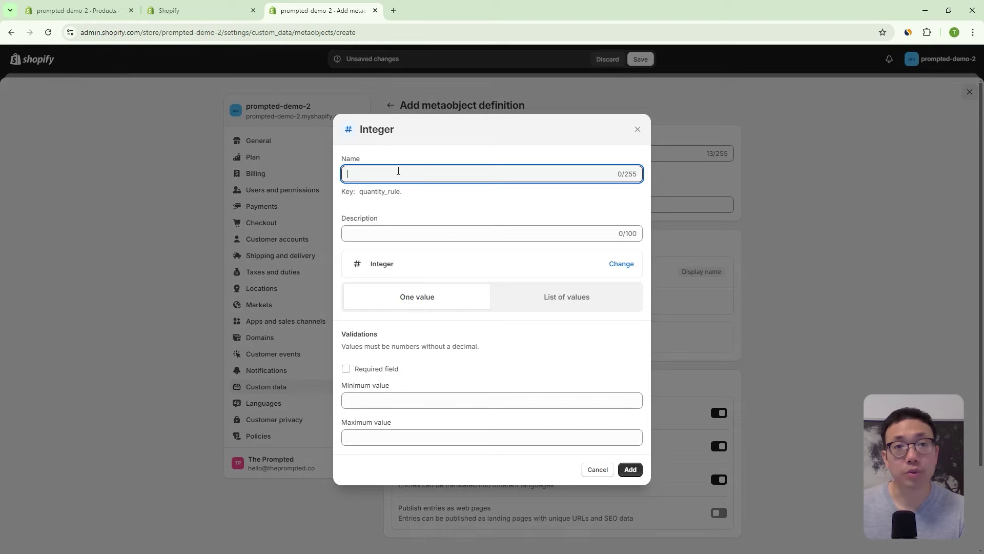
type("increment")
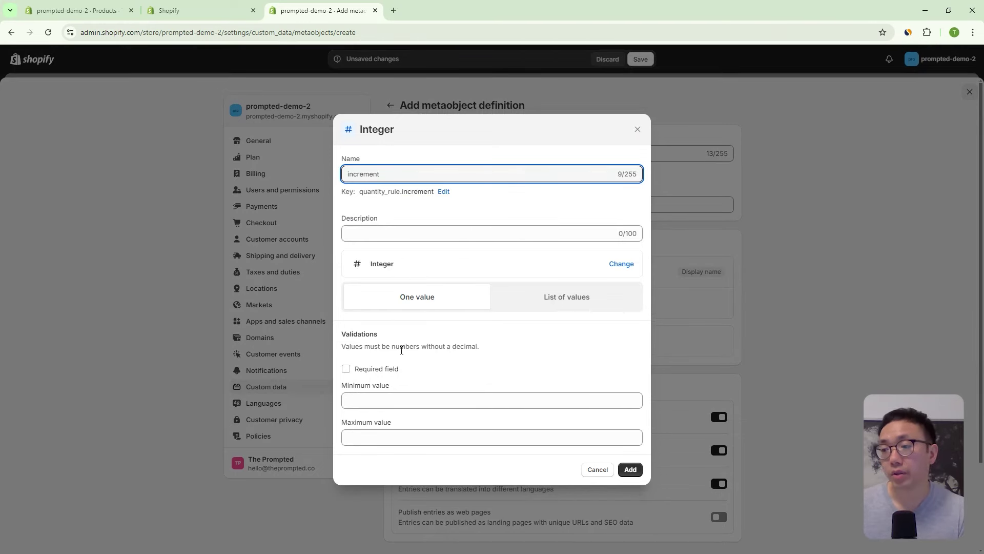
left_click(397, 372)
left_click(403, 400)
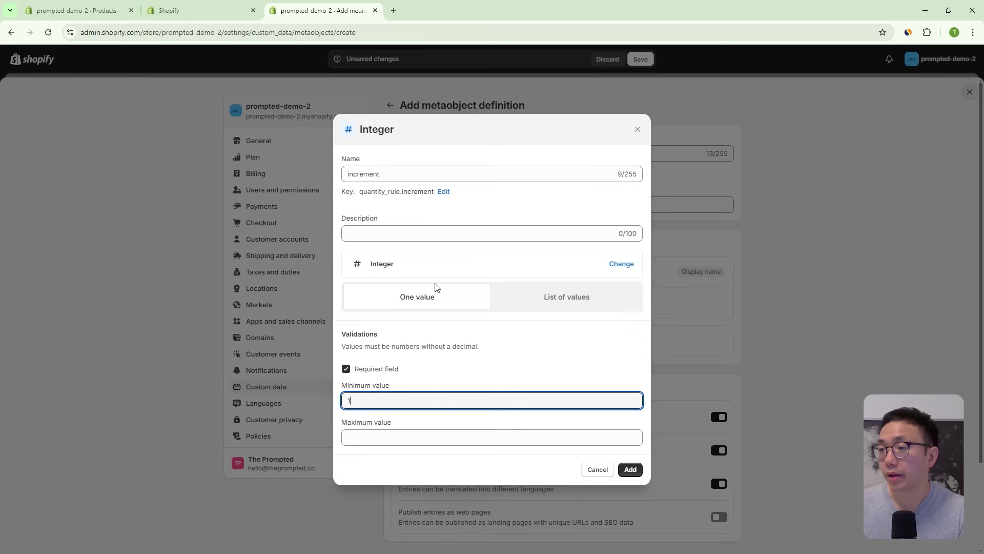
left_click(631, 469)
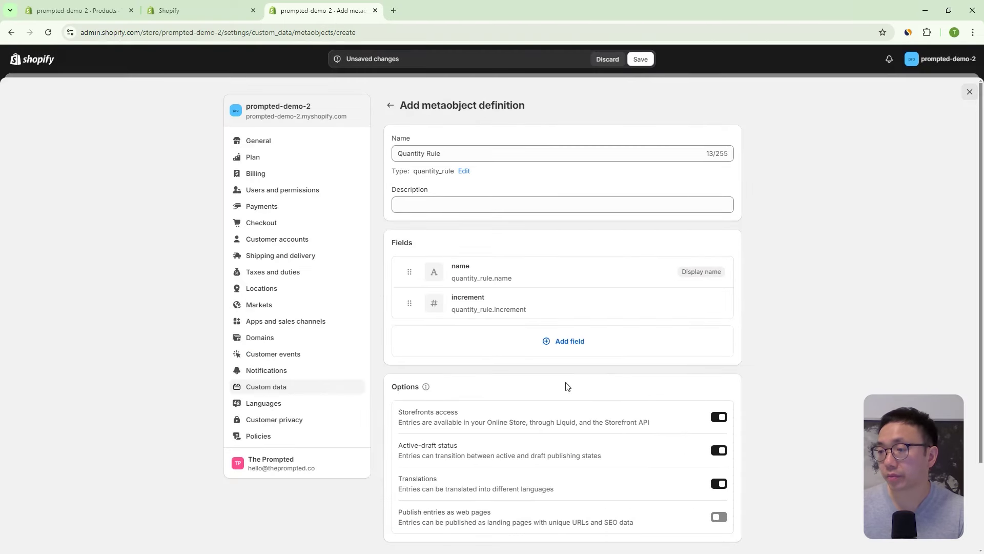
Add a required integer field called "min" with a minimum value of 1 to the Quantity Rule definition.
left_click(559, 345)
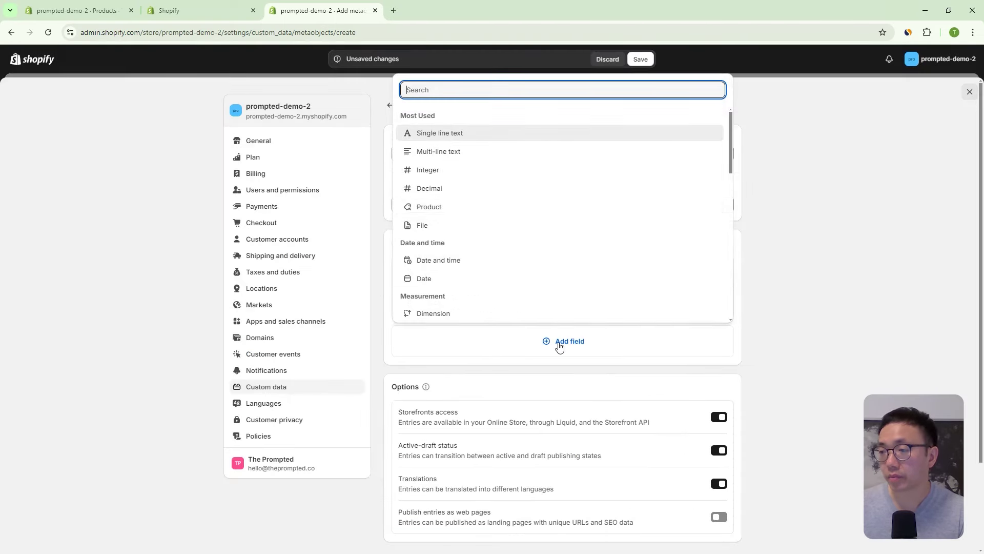
left_click(455, 168)
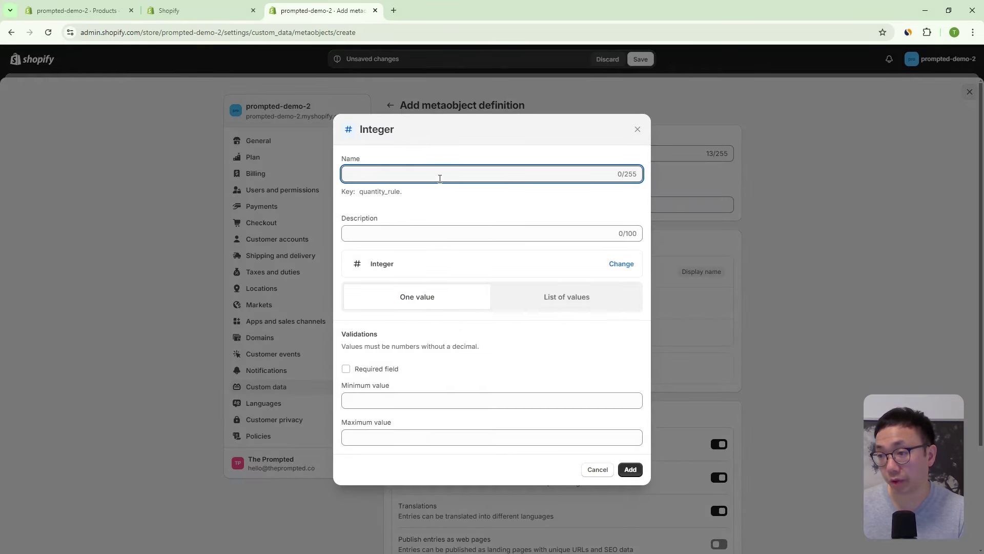
type("min")
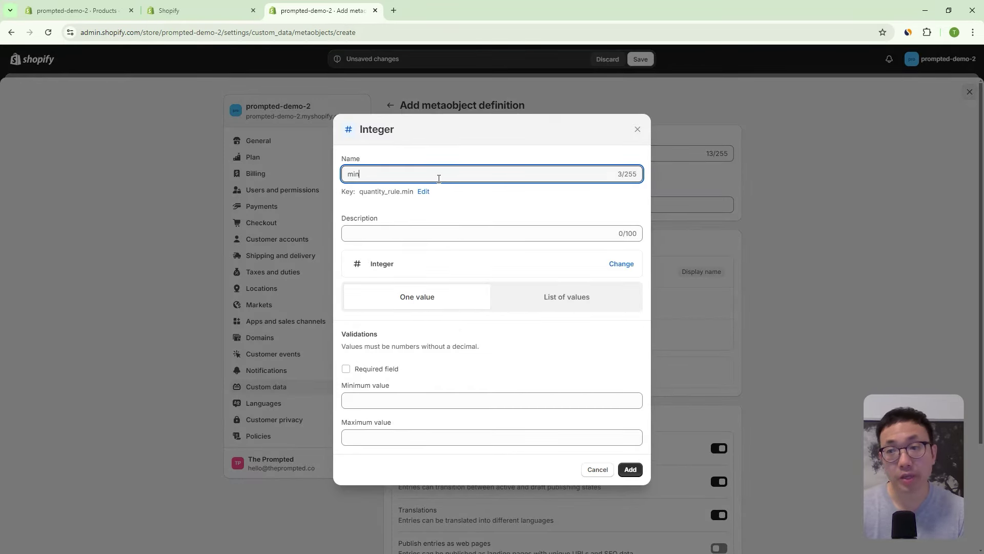
left_click(380, 370)
left_click(391, 400)
type("1")
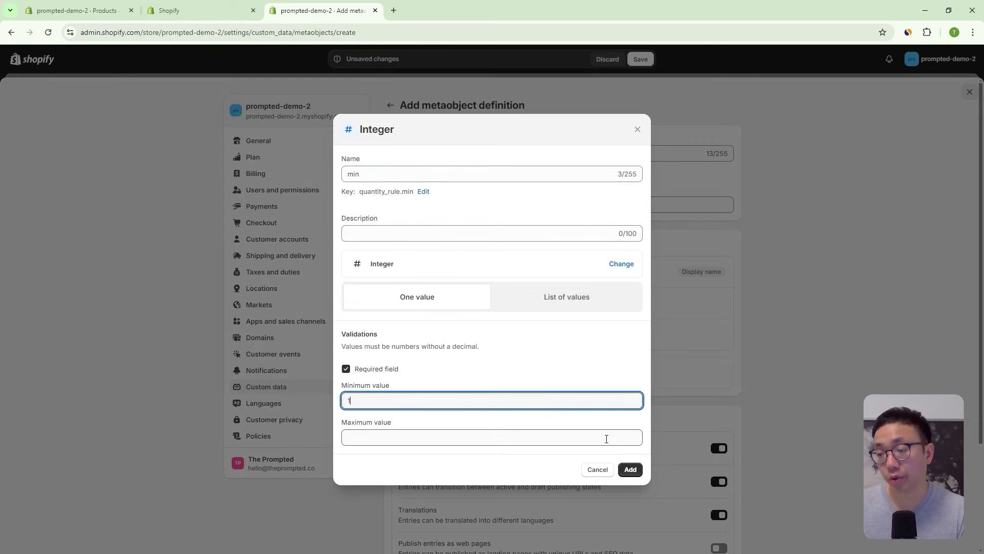
left_click(630, 470)
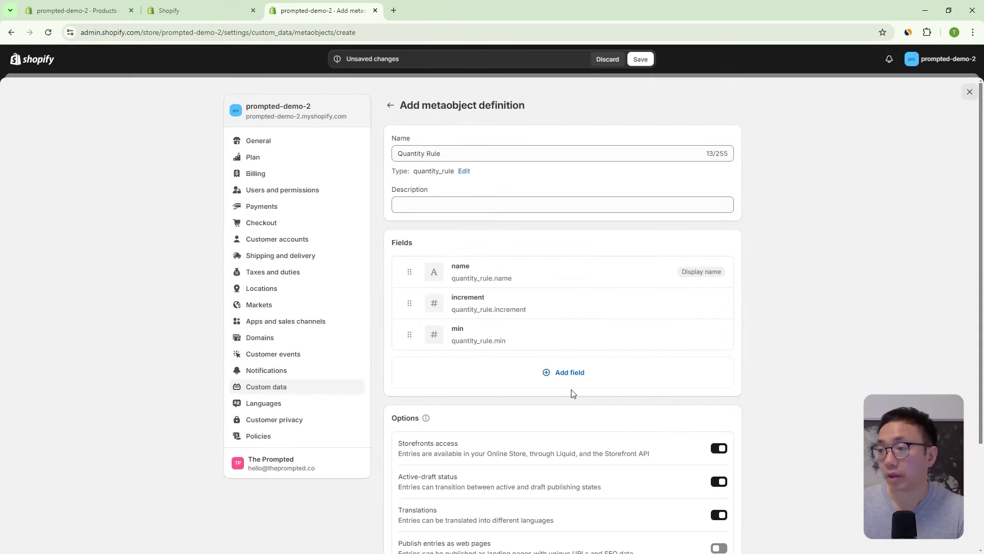
Add an optional integer field called "max" with a minimum value of 1, and save the Quantity Rule metaobject definition.
left_click(573, 374)
left_click(486, 195)
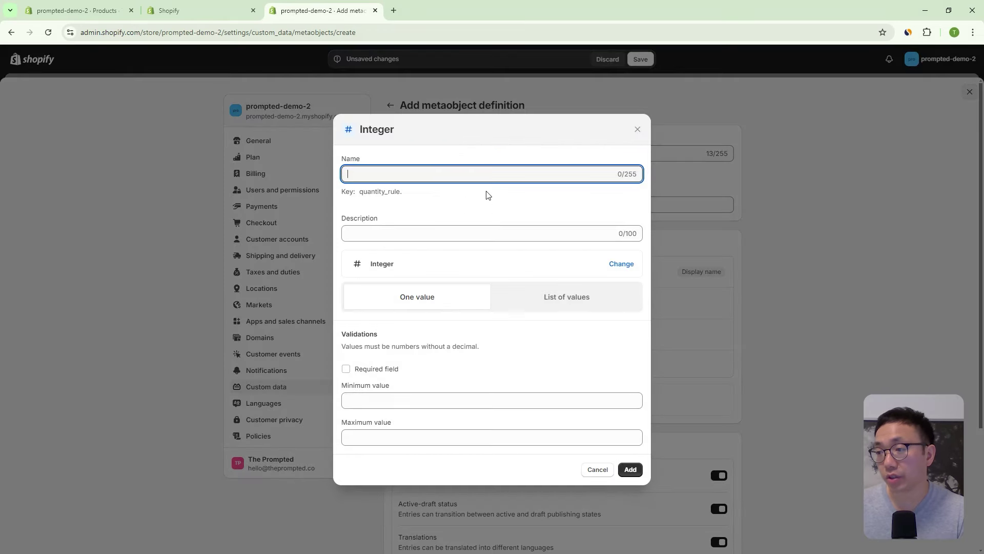
type("max")
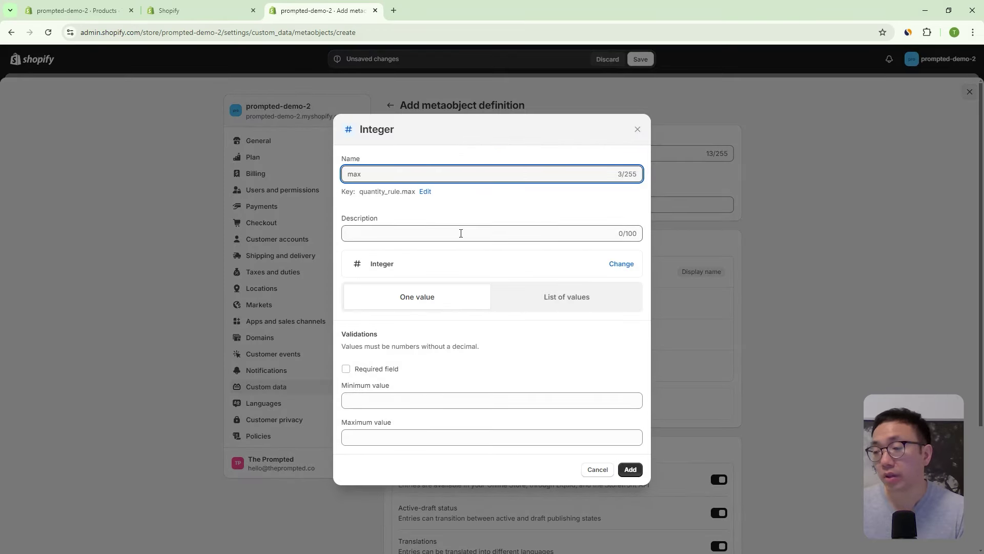
left_click(380, 400)
type("1")
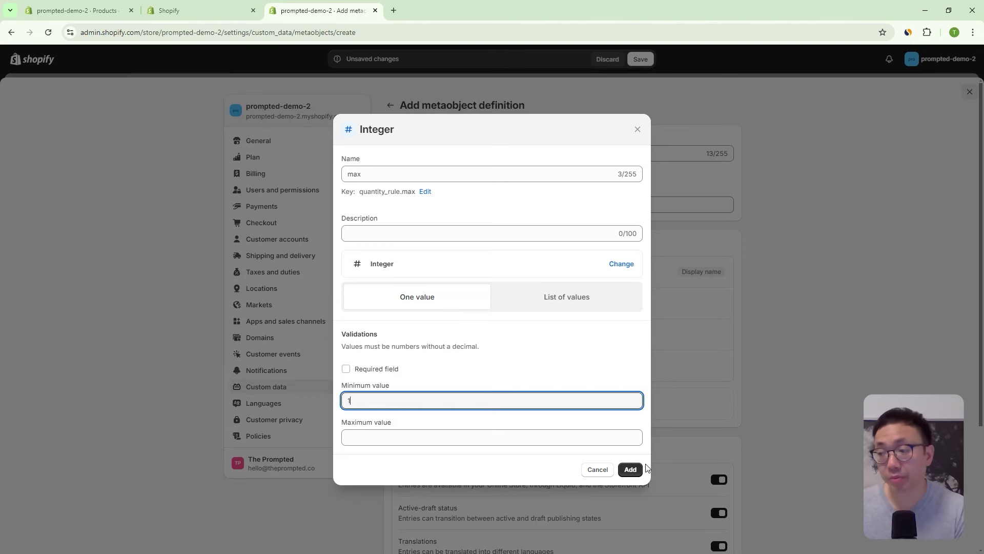
left_click(631, 470)
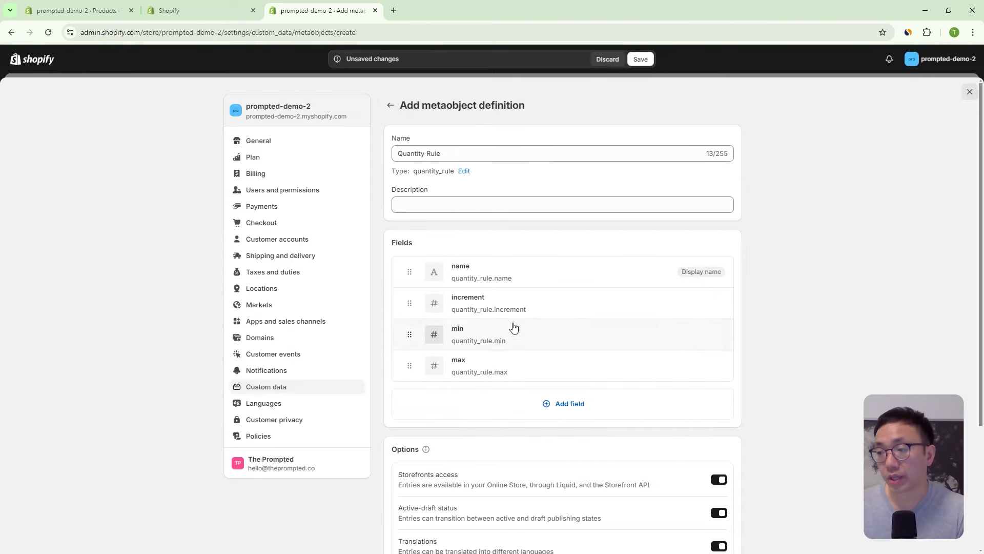
left_click(641, 59)
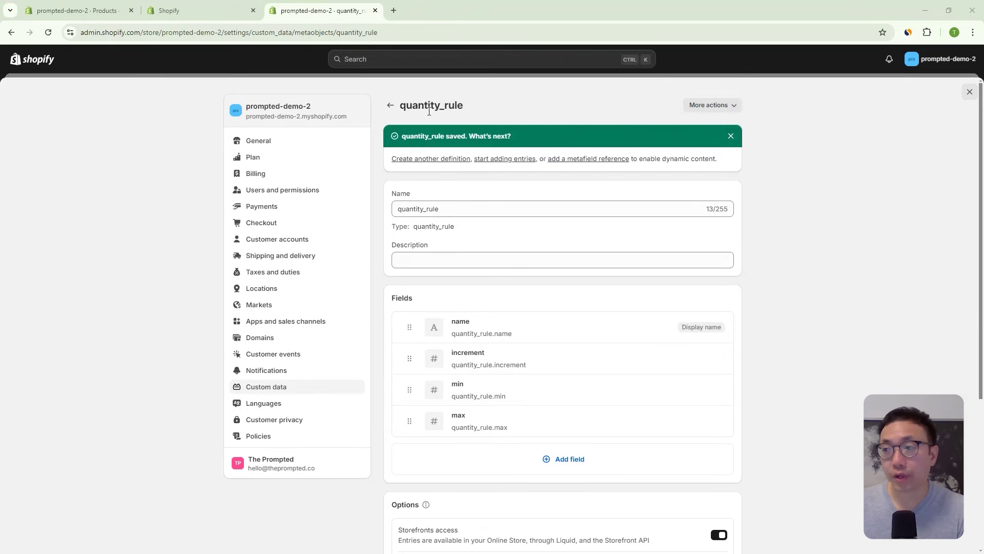
Start a new metafield definition for all products, name it "Quantity Rule" and check its key custom.quantity_rule.
left_click(392, 106)
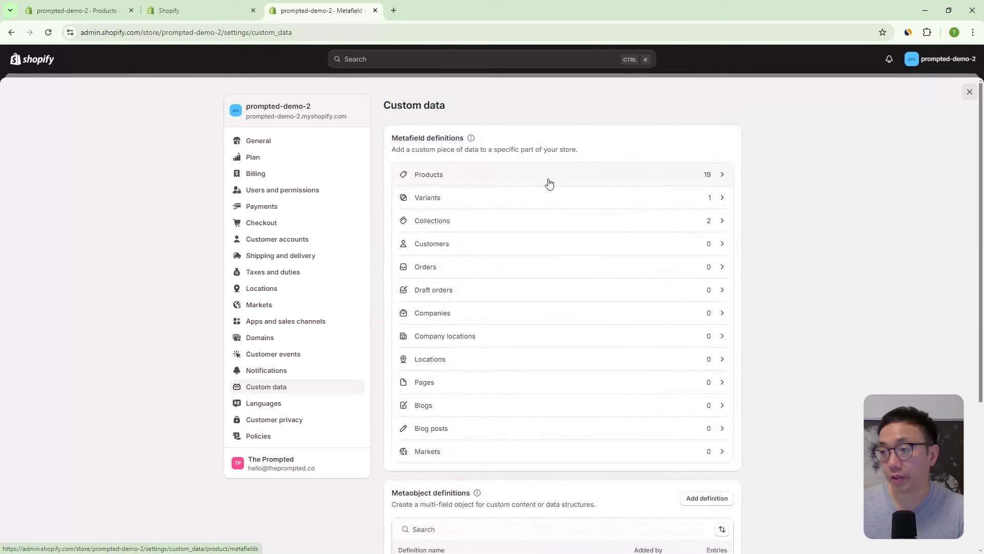
left_click(550, 184)
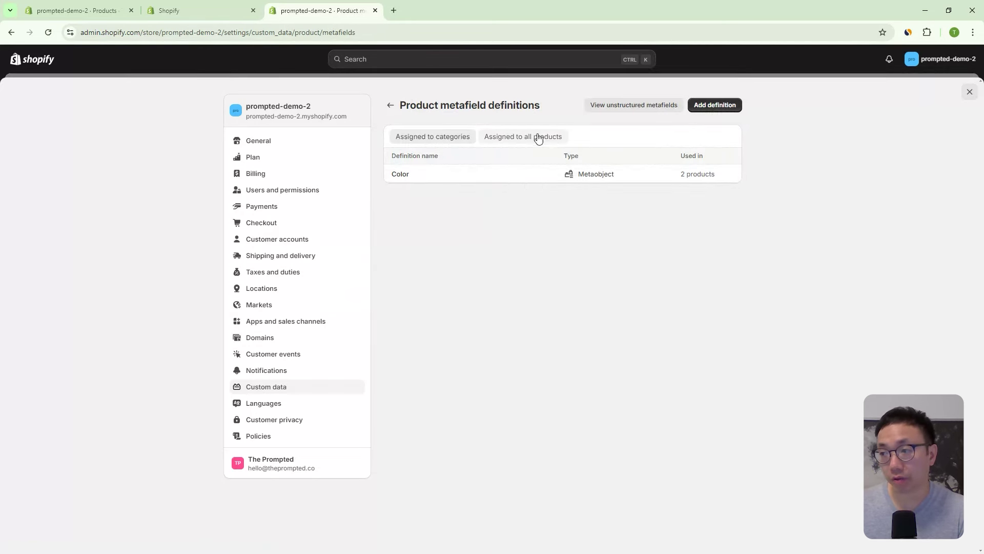
left_click(547, 137)
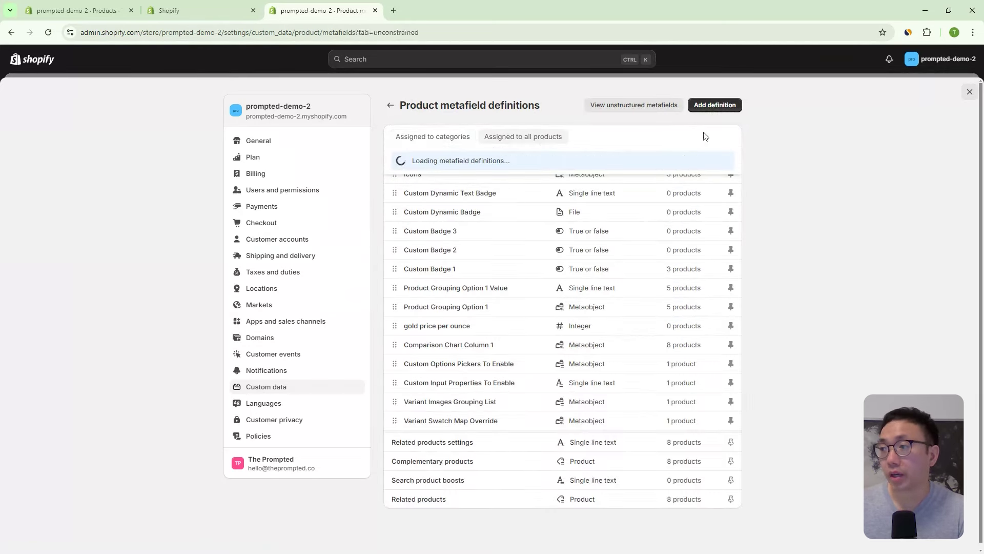
left_click(714, 106)
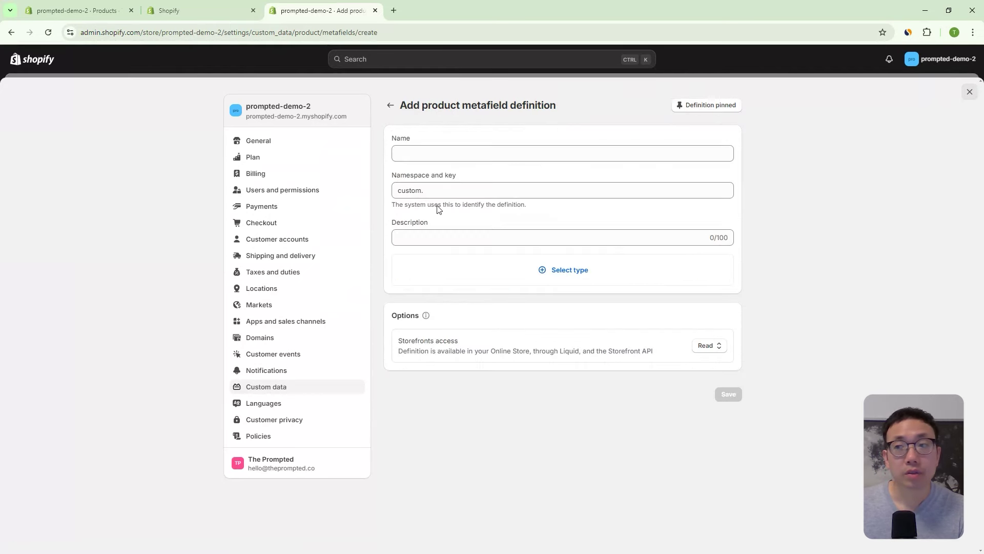
left_click(431, 153)
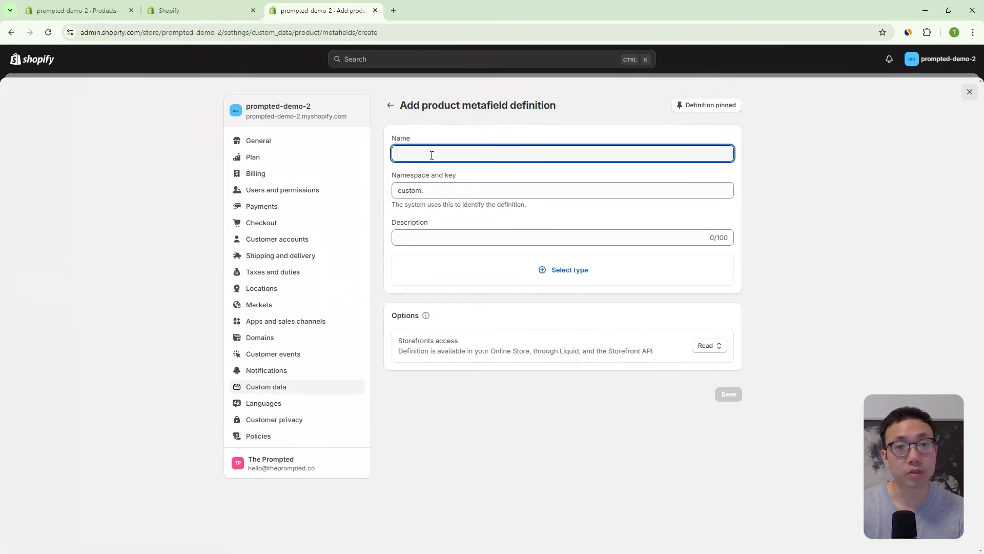
type("Quantity Rul")
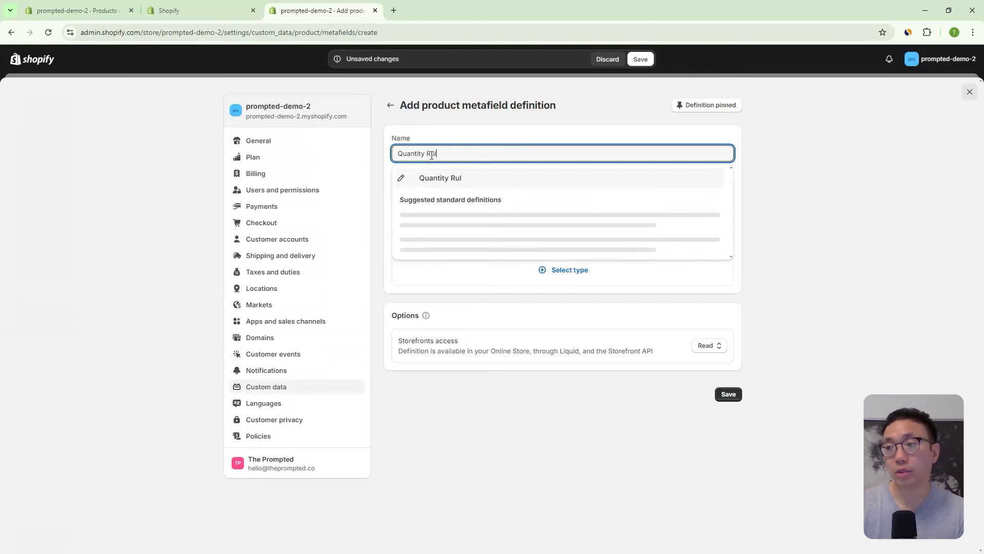
type("e")
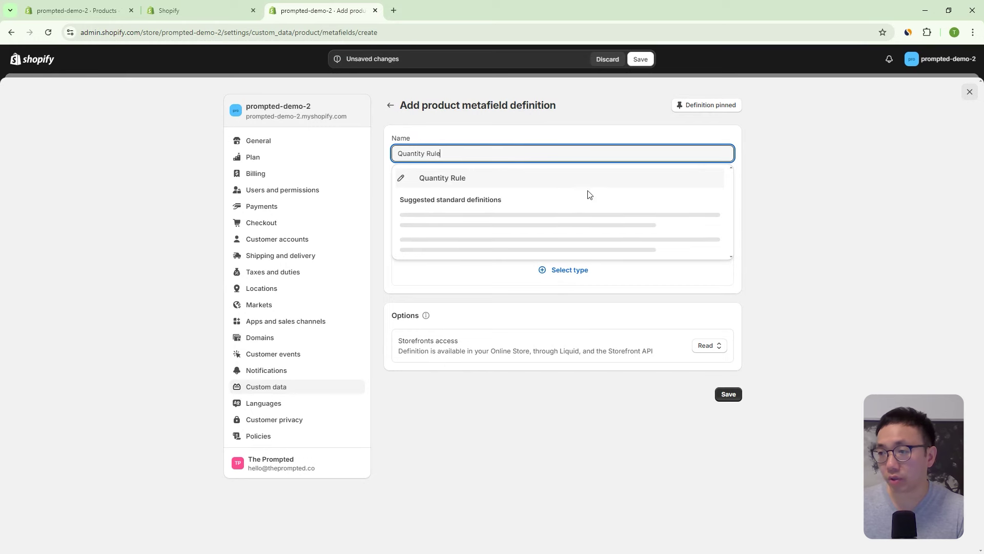
left_click(818, 181)
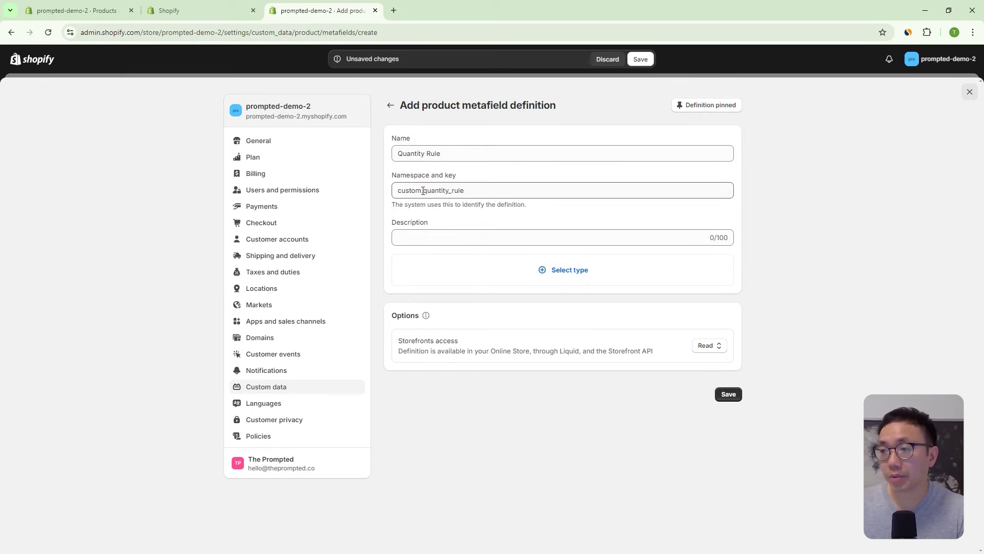
double_click(442, 192)
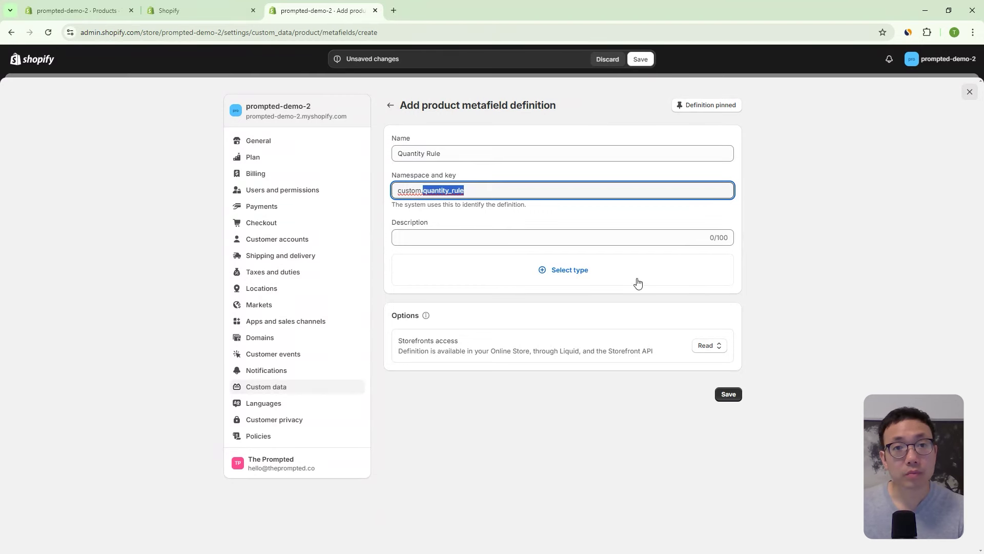
Set the product metafield's type to a single-entry Metaobject referencing Quantity Rule, and save the definition.
left_click(597, 274)
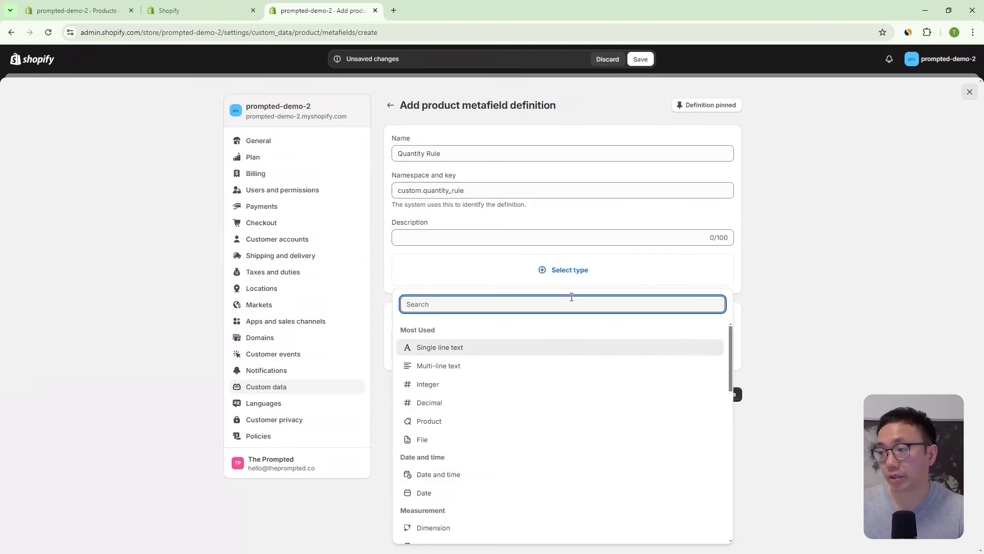
type("metaobj")
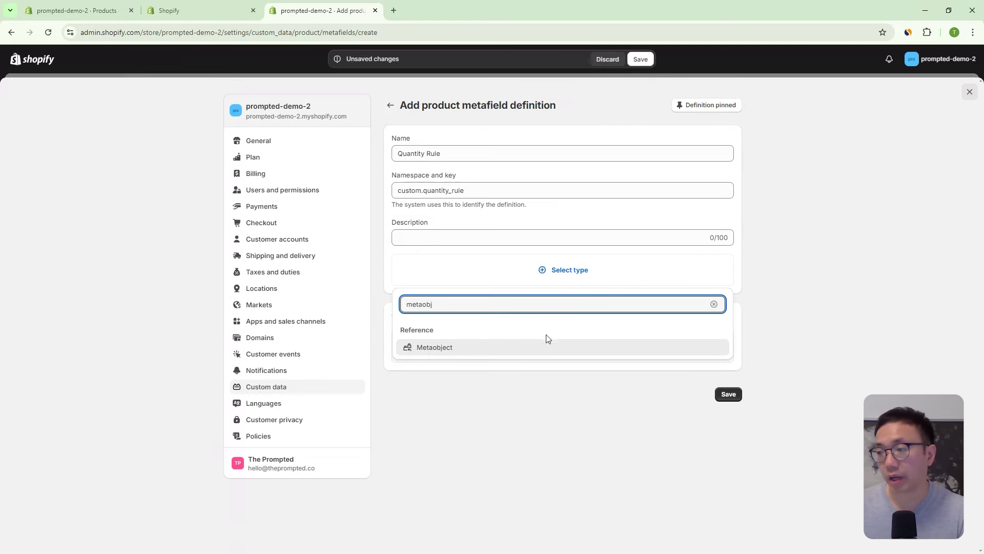
left_click(537, 348)
left_click(500, 308)
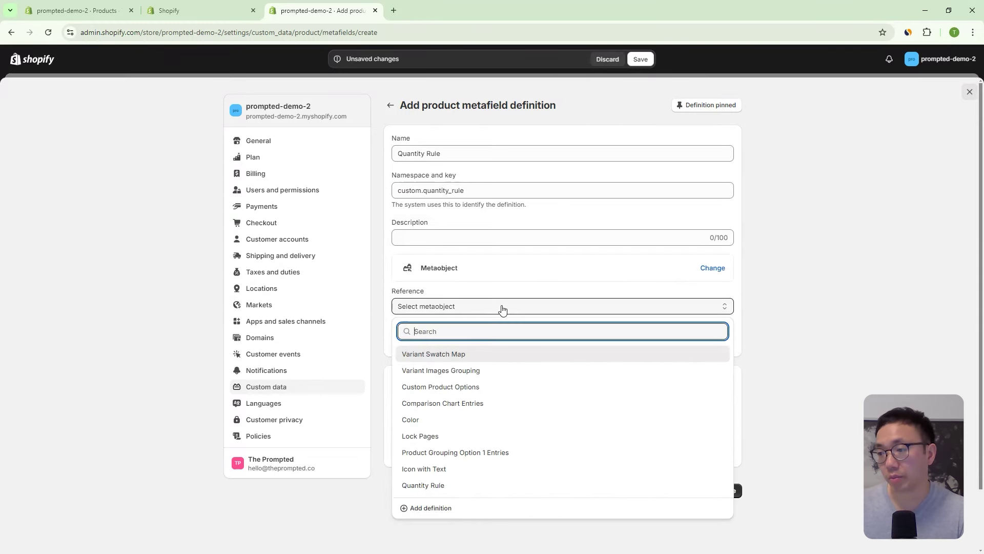
left_click(431, 486)
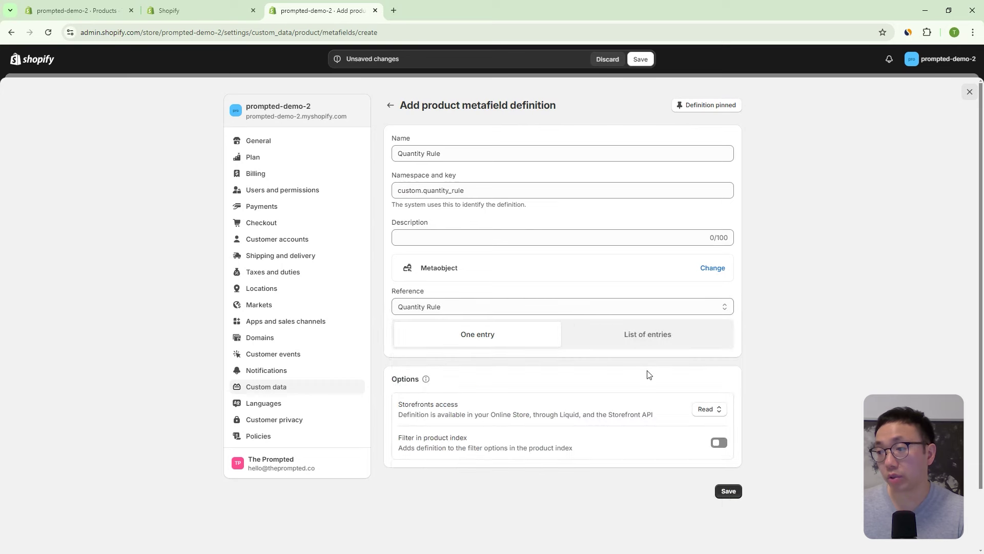
left_click(728, 491)
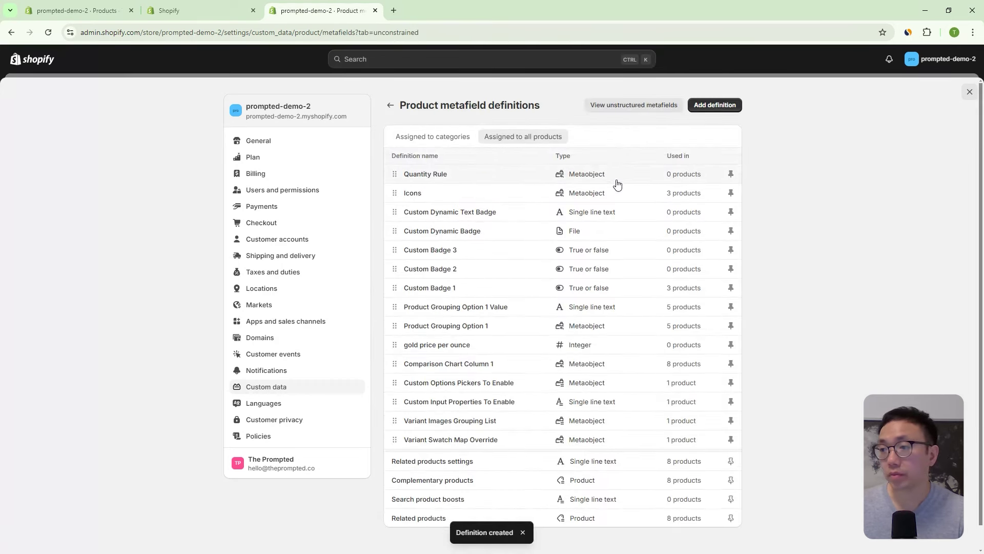
Start a new variant metafield definition in the custom data settings and name it "Quantity Rule".
left_click(392, 106)
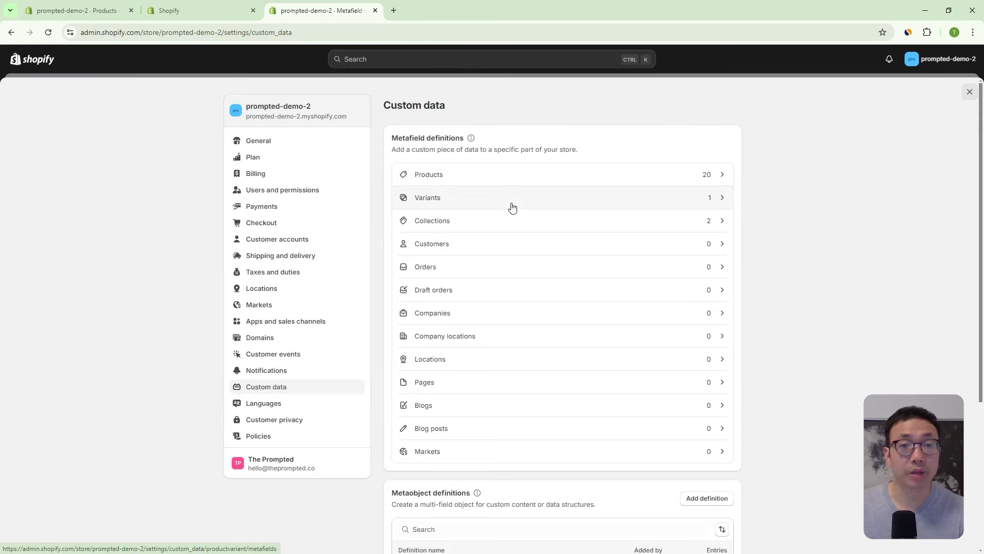
left_click(496, 211)
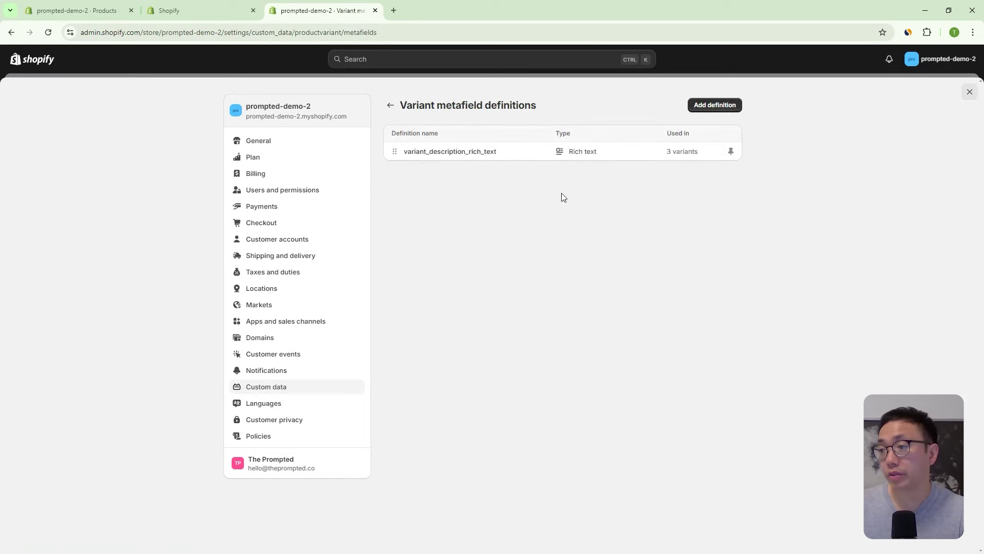
left_click(714, 105)
left_click(438, 156)
type("Quanit")
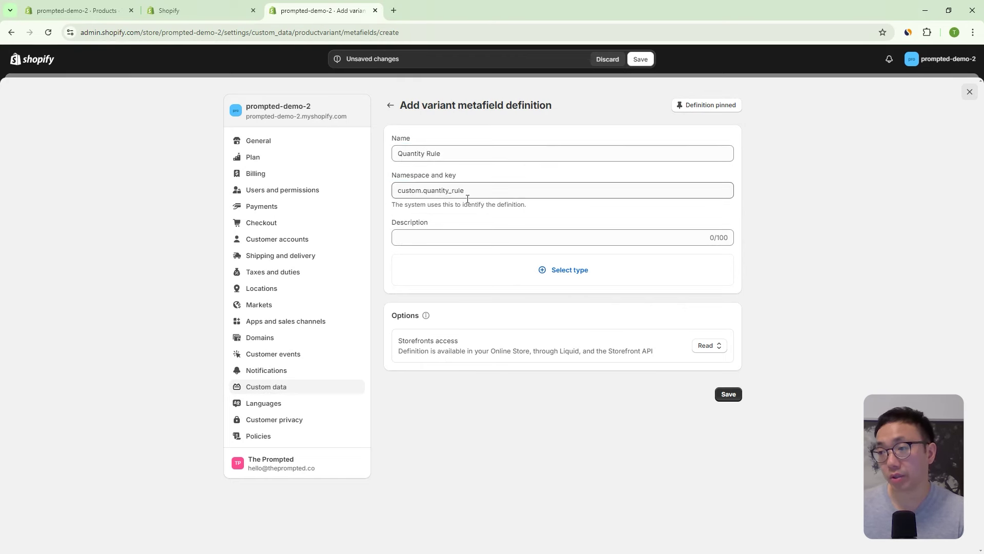
Make the variant metafield a single-entry Metaobject reference to Quantity Rule and save the definition.
left_click(578, 275)
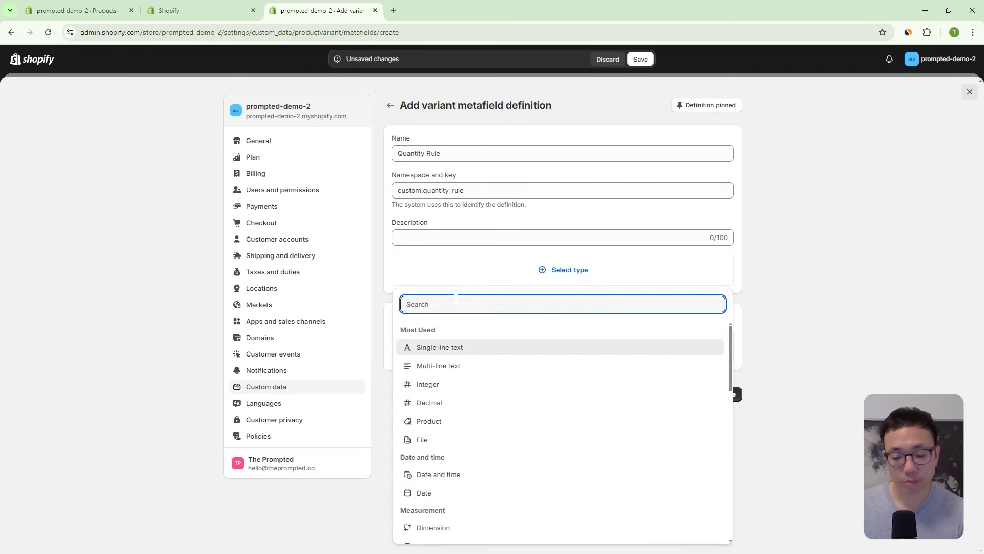
type("metaobject")
left_click(468, 353)
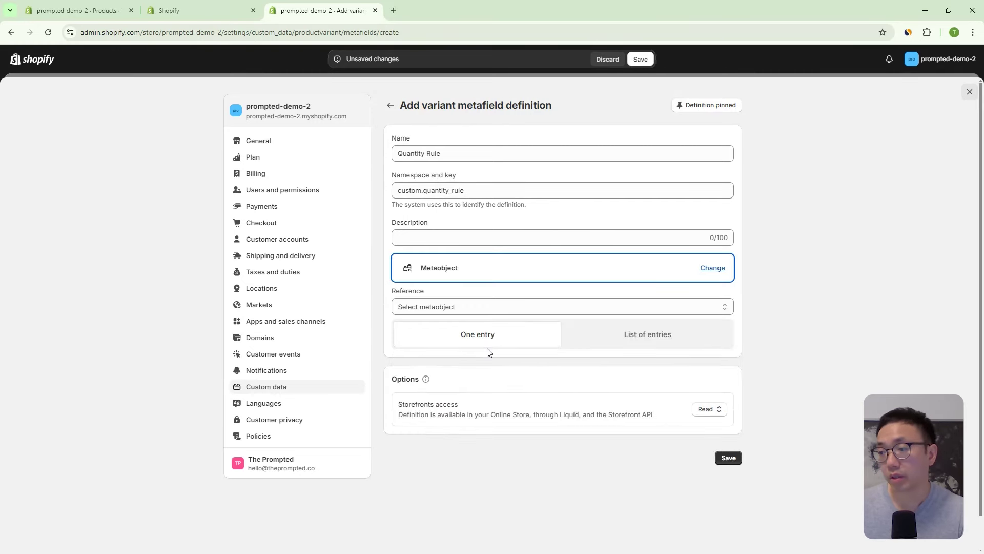
left_click(527, 309)
left_click(527, 310)
left_click(529, 312)
left_click(481, 485)
left_click(734, 459)
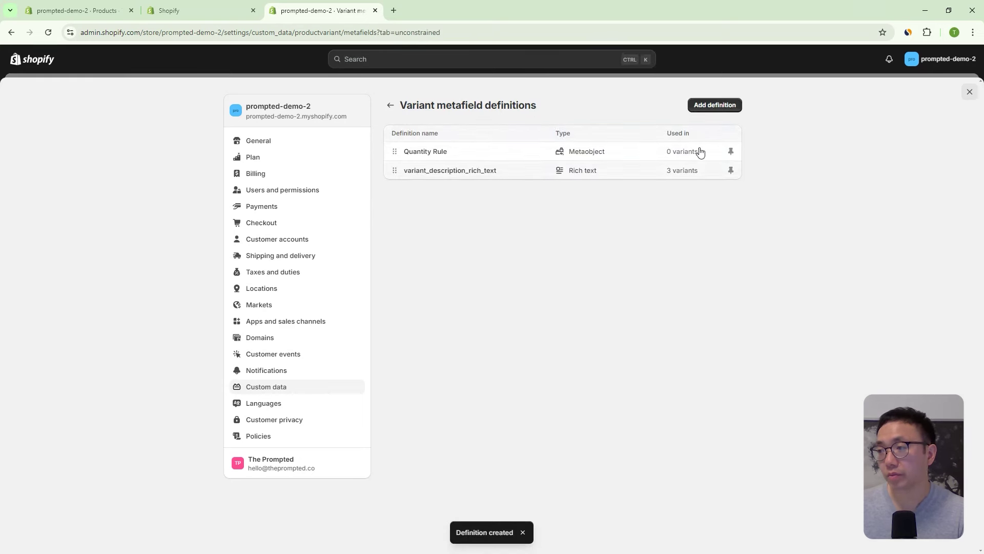
Start another product metafield definition for all products and name it "Quantity Rule Type Override".
left_click(391, 104)
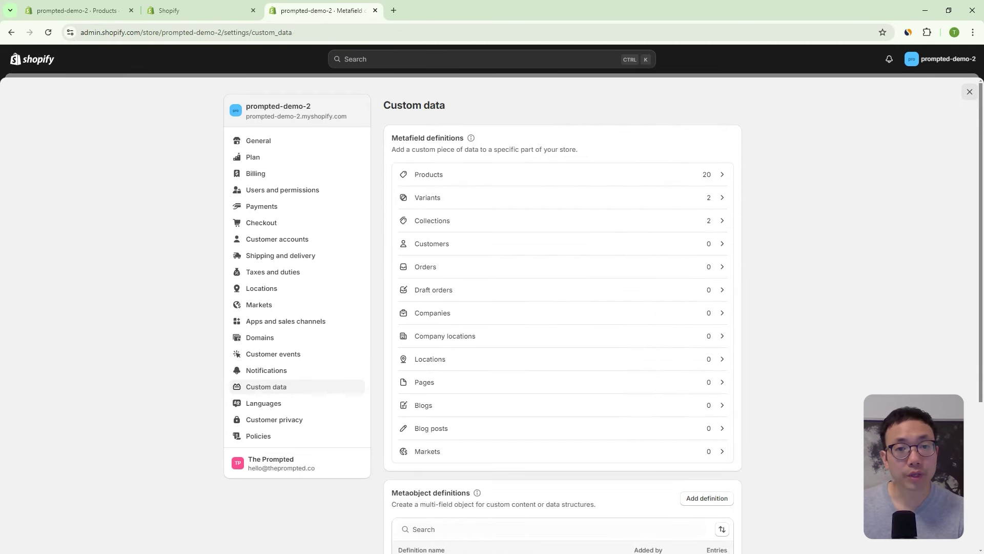
left_click(512, 176)
left_click(556, 136)
left_click(729, 105)
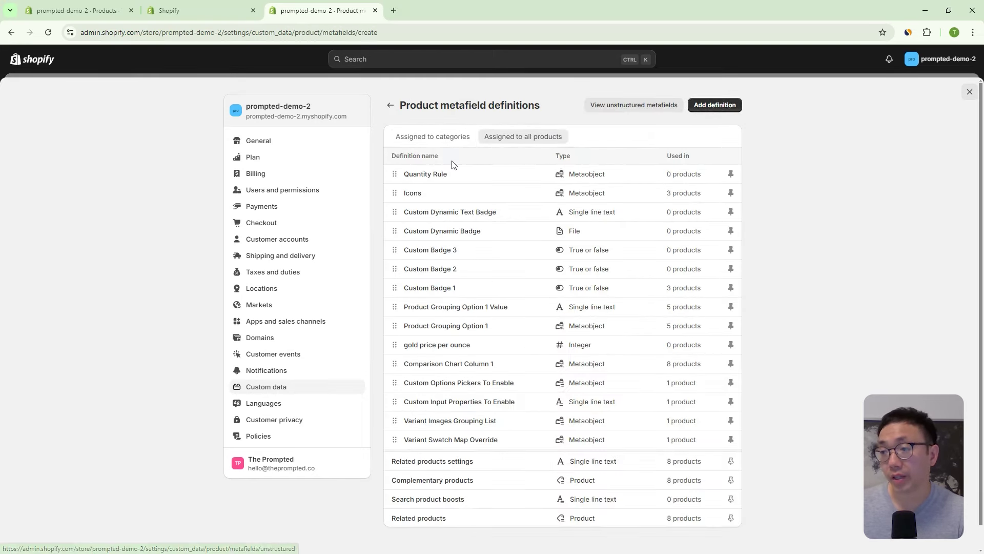
left_click(452, 155)
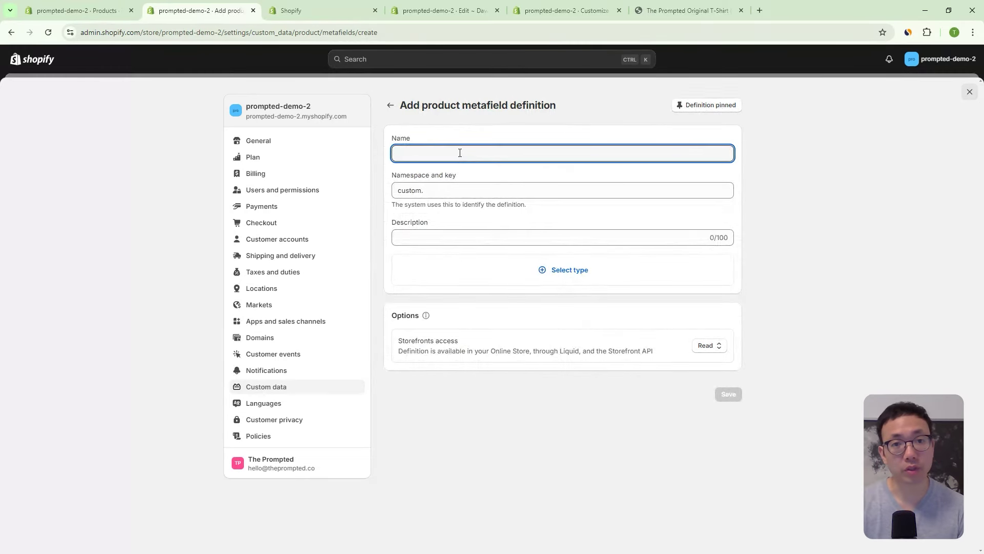
type("Quant")
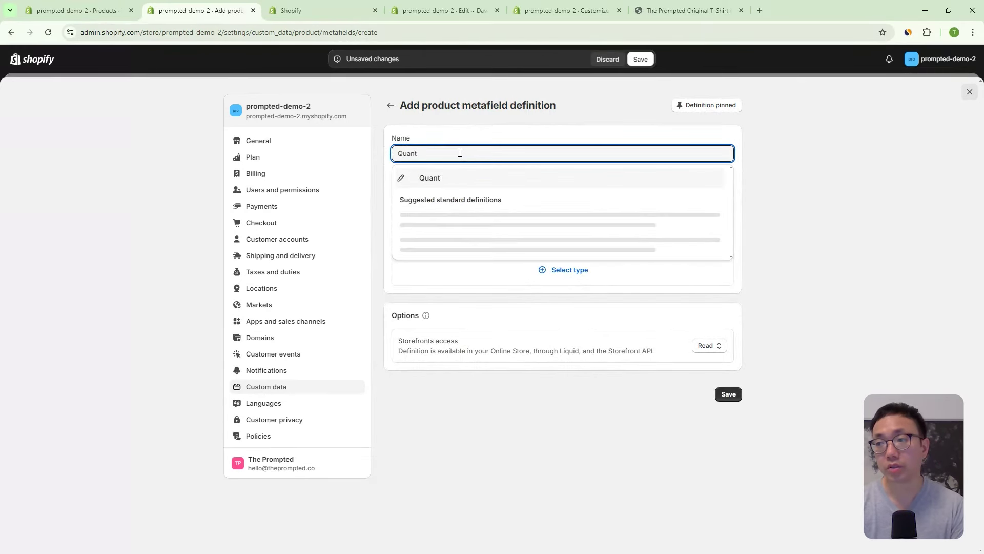
type("ity Rule Type Override")
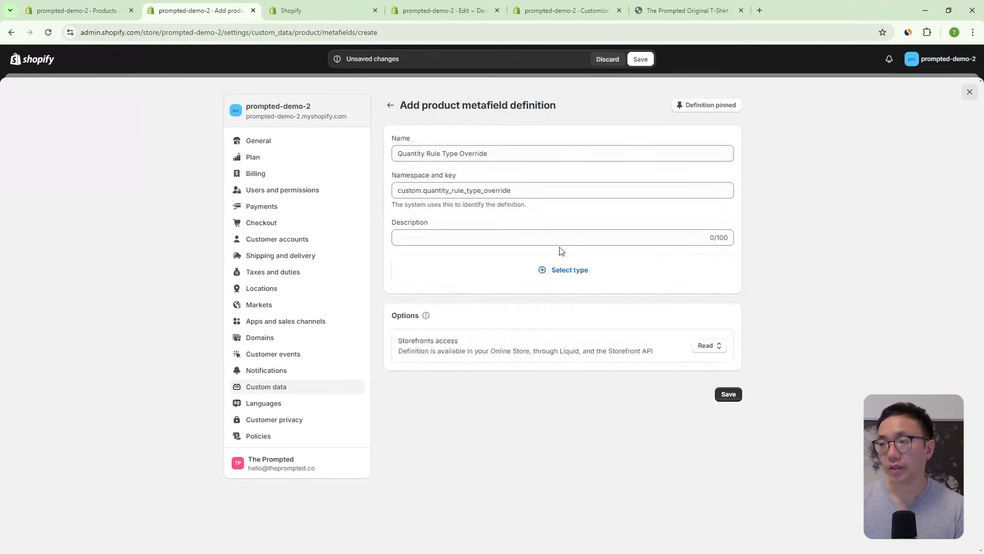
Set the override metafield's type to single line text, limited to the preset choices "Product Rules" and "Variant Rules".
left_click(551, 268)
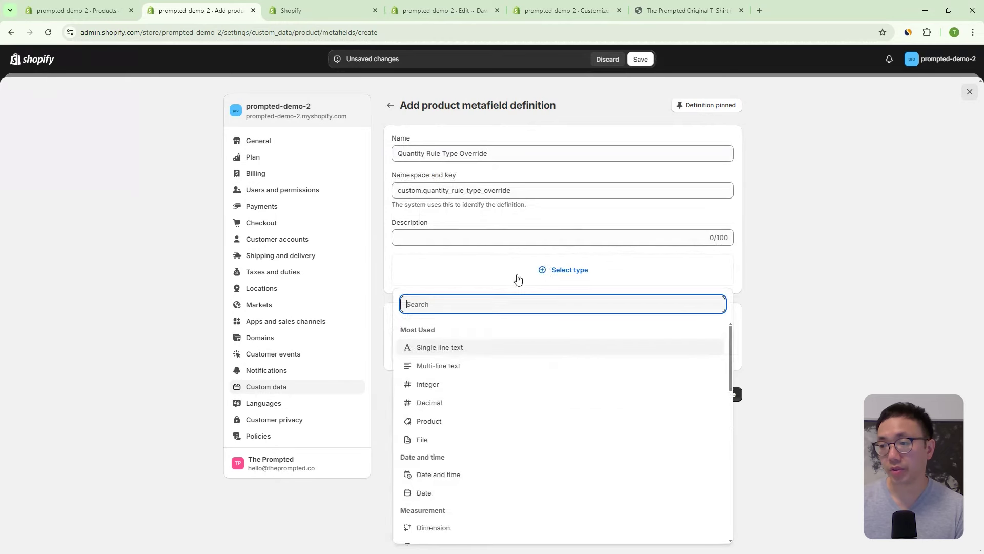
left_click(464, 349)
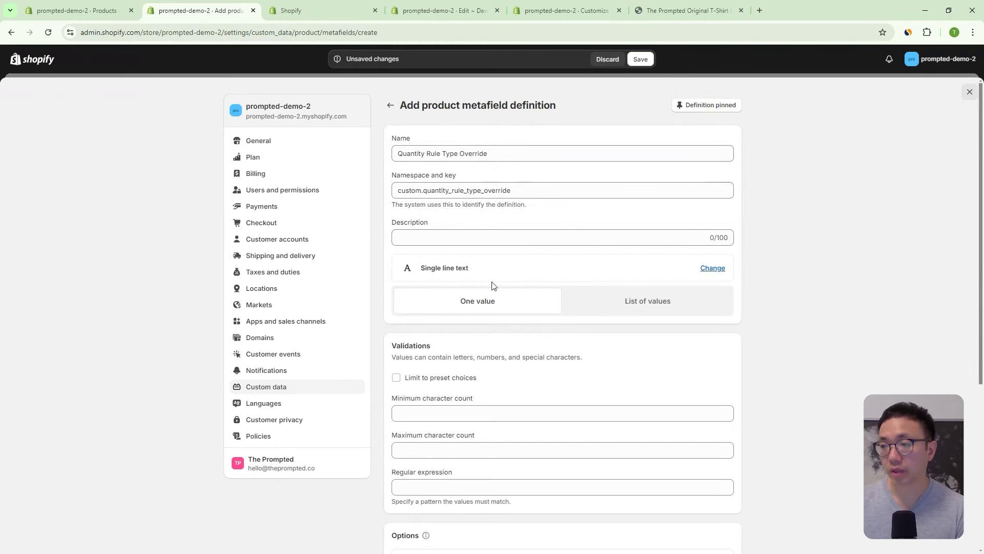
left_click(433, 378)
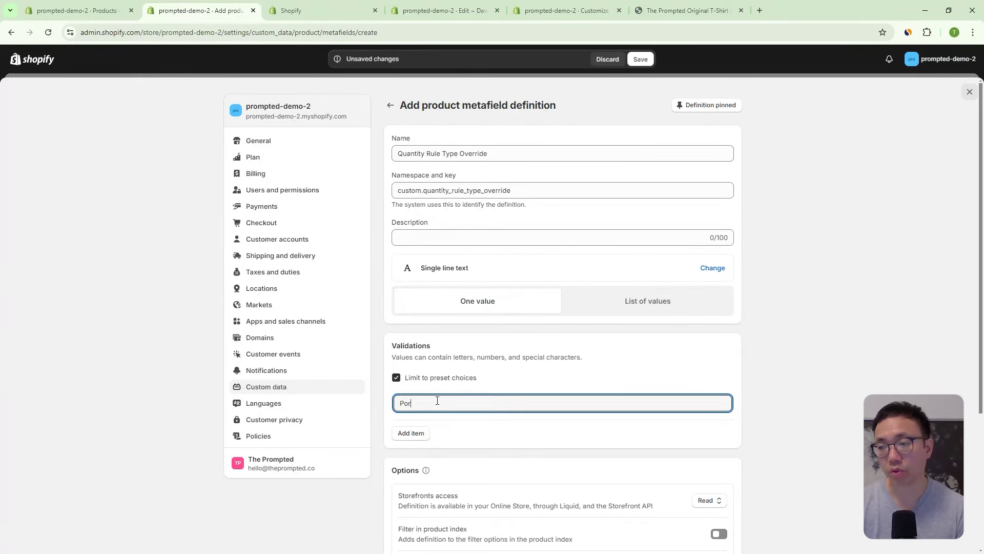
type("Product Rules")
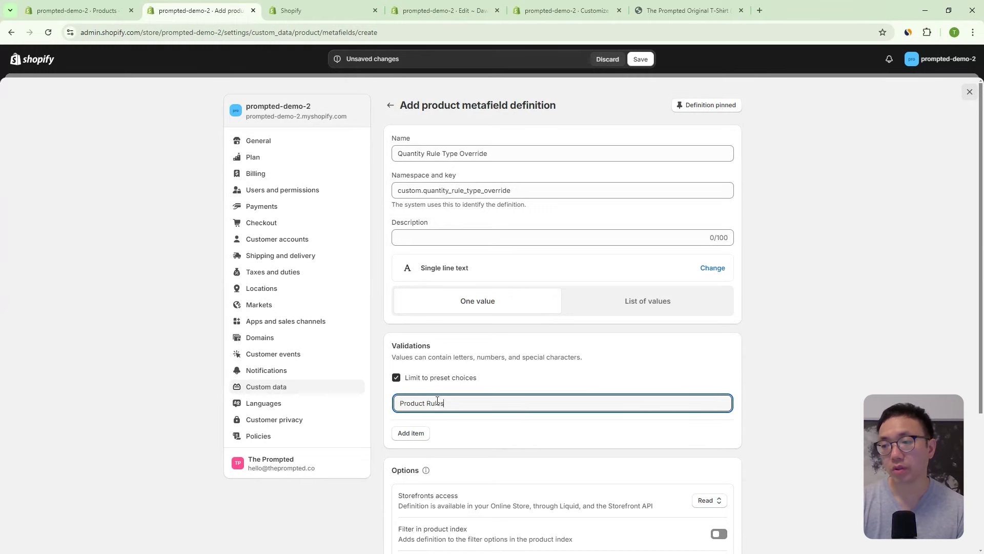
key("Return")
type("Variant Rules")
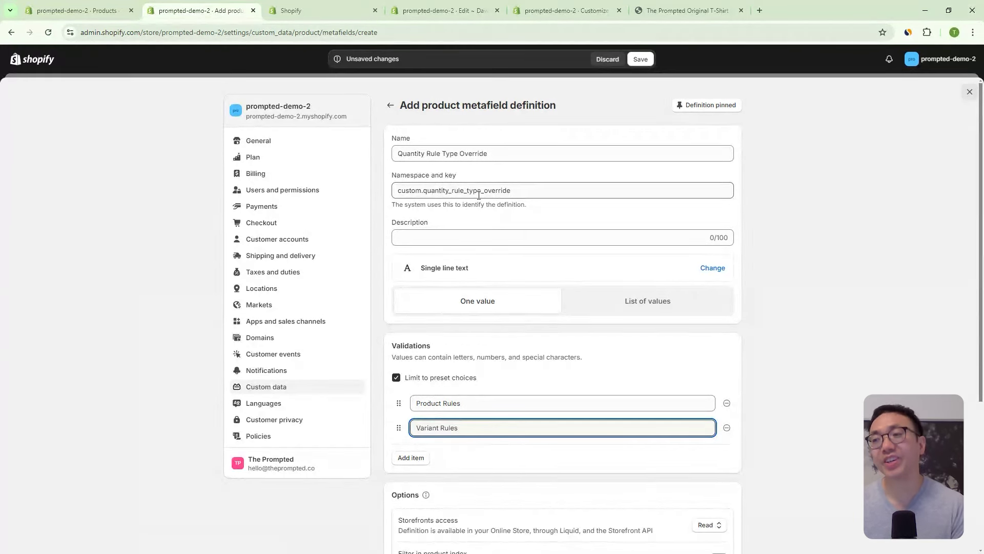
Review the override metafield's key and two preset choices, and save the product metafield definition.
double_click(498, 192)
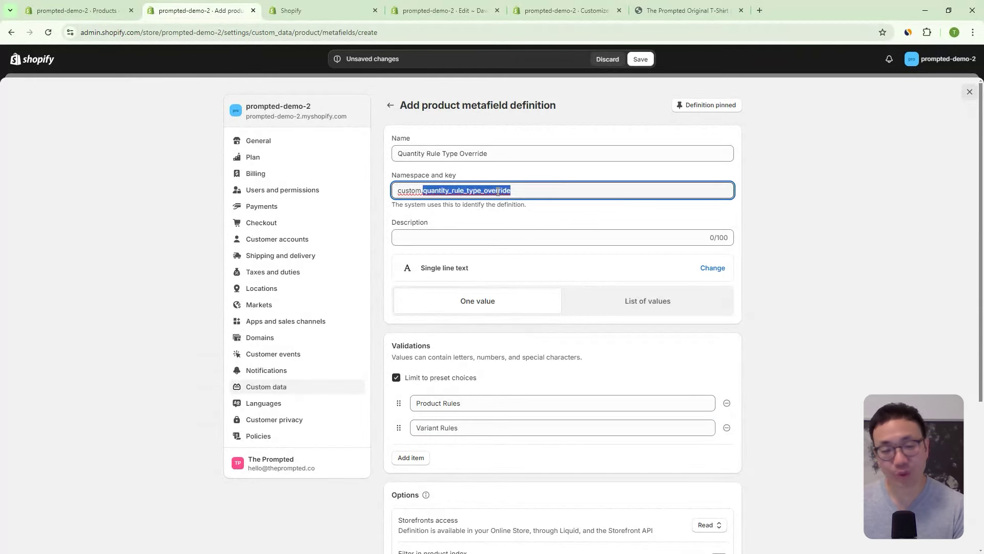
left_click_drag(484, 398, 401, 403)
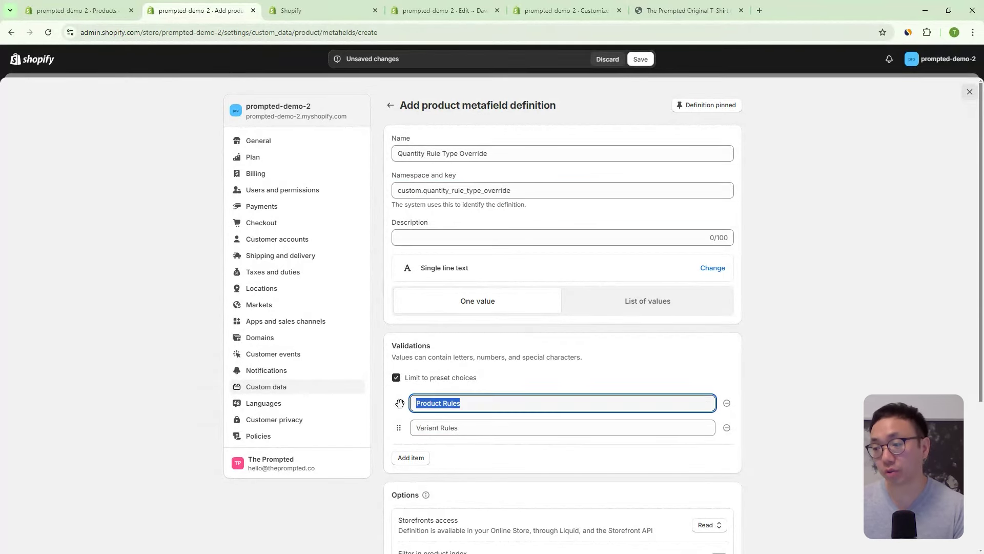
left_click_drag(470, 423, 410, 428)
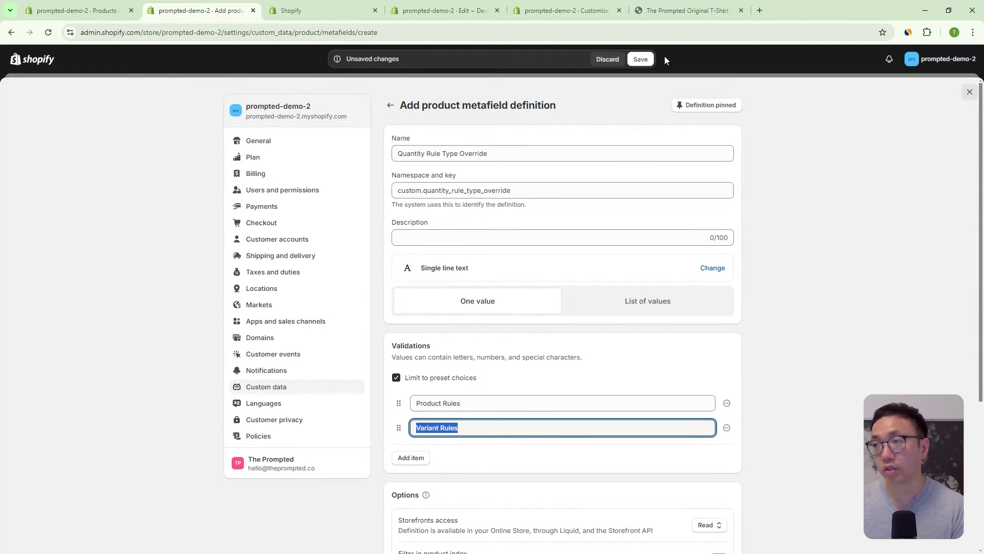
left_click(640, 59)
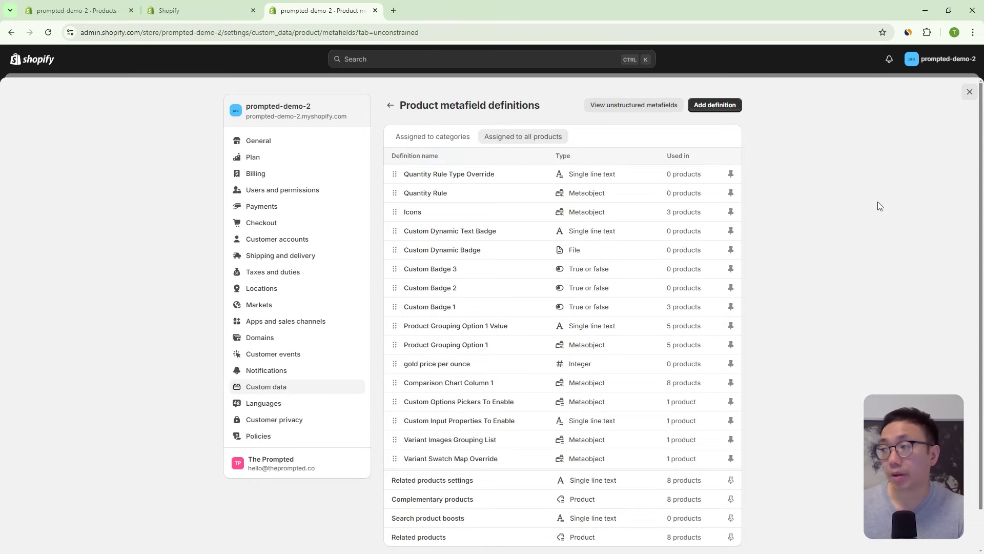
Leave the store settings and open the code editor for the current theme, "Dawn - Minimum and Maximum Quantity Rules Demo".
left_click(969, 92)
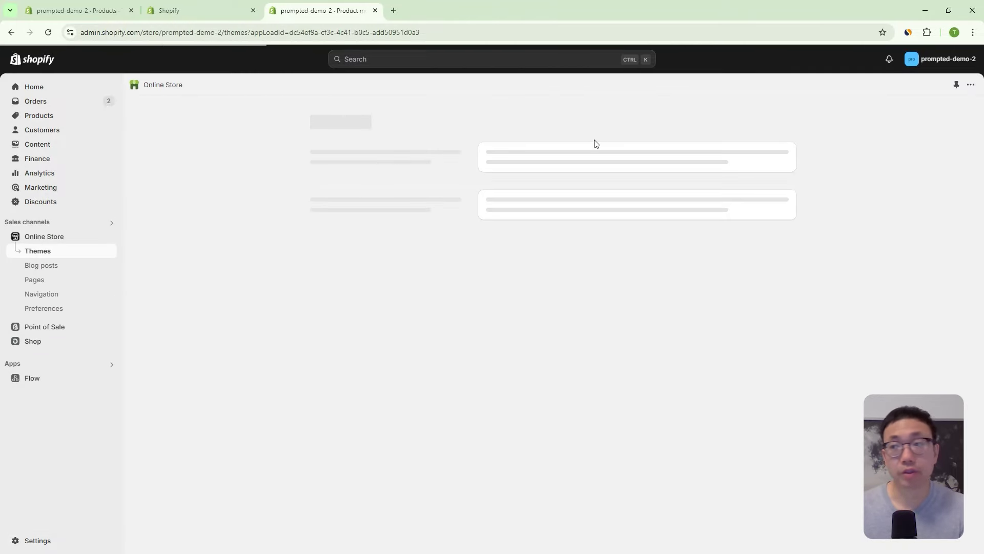
scroll(817, 282, "down", 1)
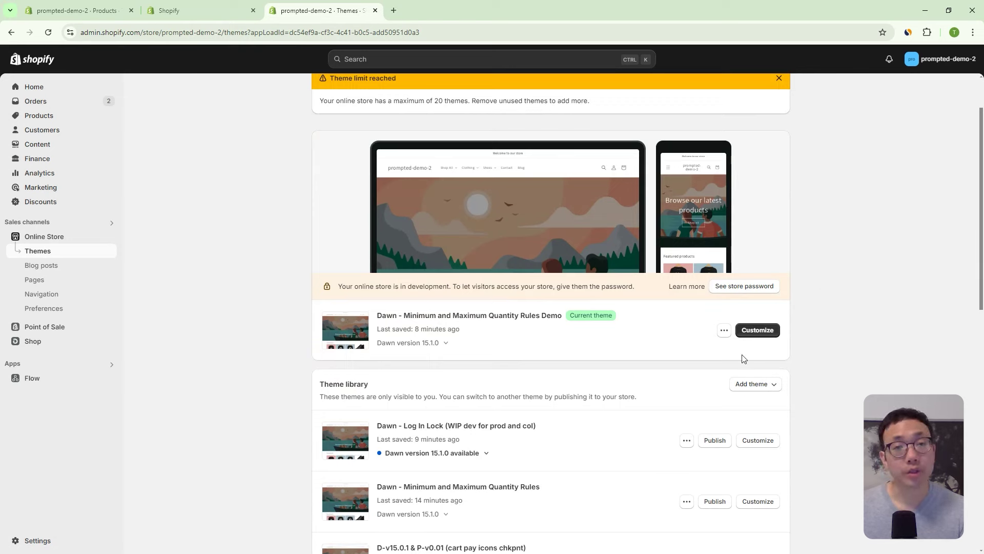
left_click(723, 332)
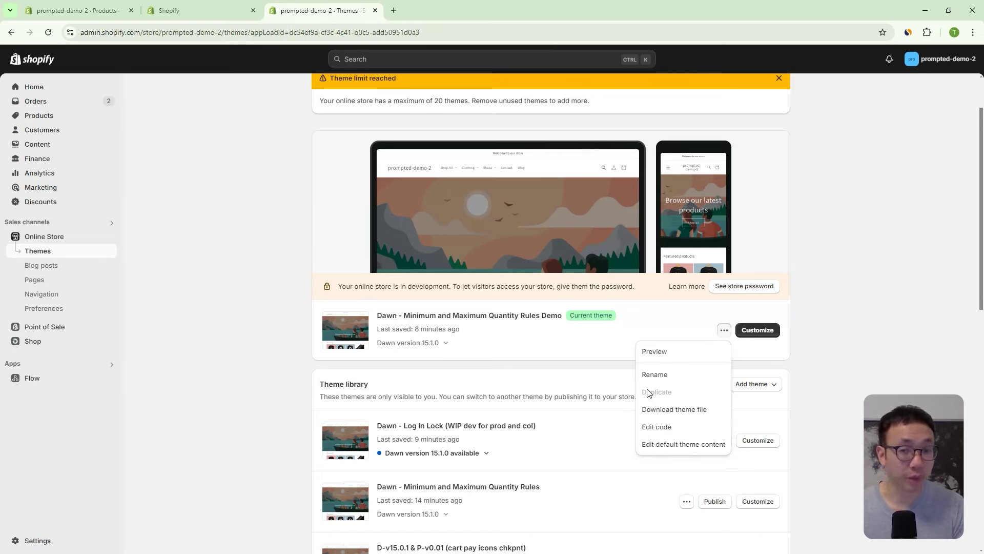
left_click(725, 330)
left_click(724, 330)
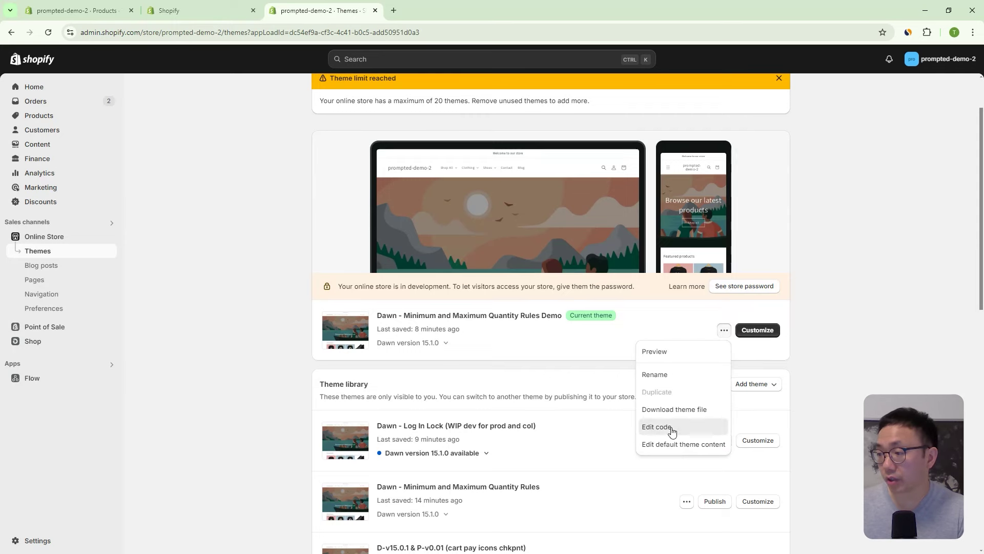
left_click(707, 425)
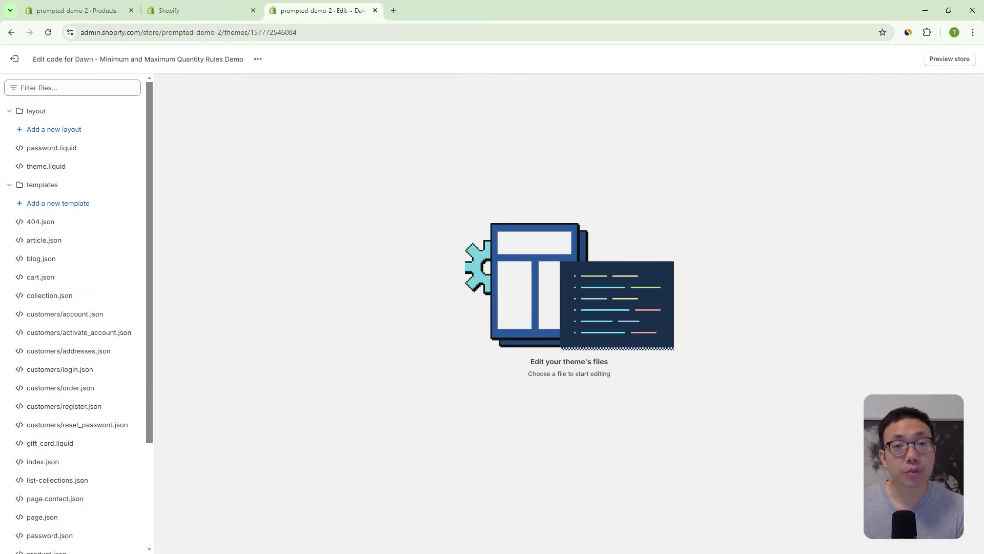
Filter the theme files by "settings" and open settings_schema.json from the config folder.
left_click(81, 87)
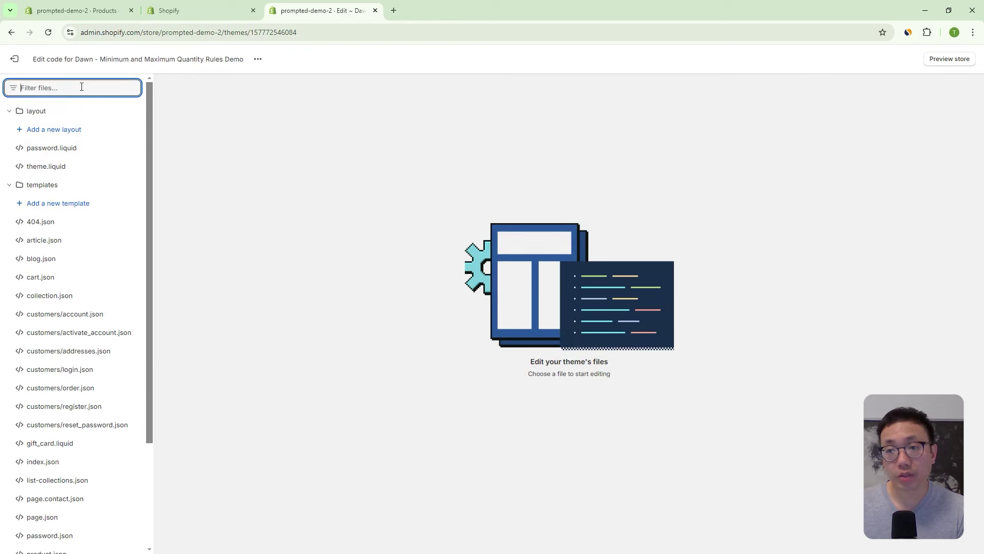
type("settings")
left_click(99, 240)
left_click(428, 218)
scroll(387, 228, "down", 10)
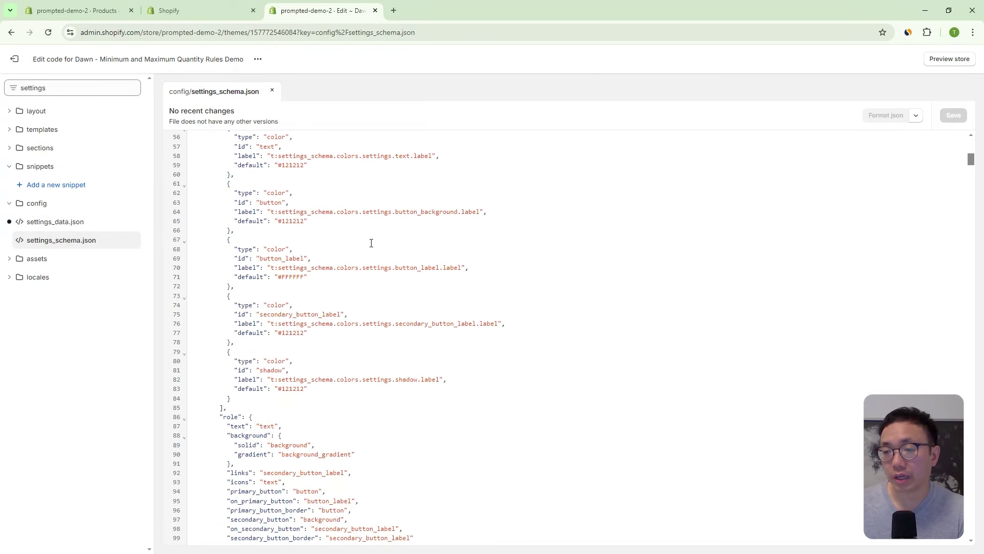
scroll(371, 243, "up", 7)
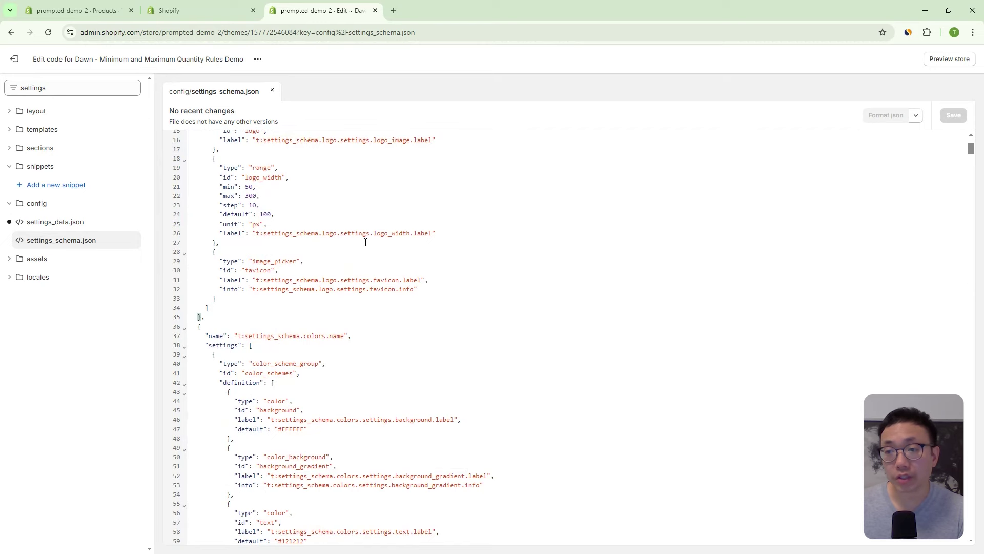
Open the theme customizer from the code editor and browse the theme settings categories.
left_click(258, 59)
left_click(235, 84)
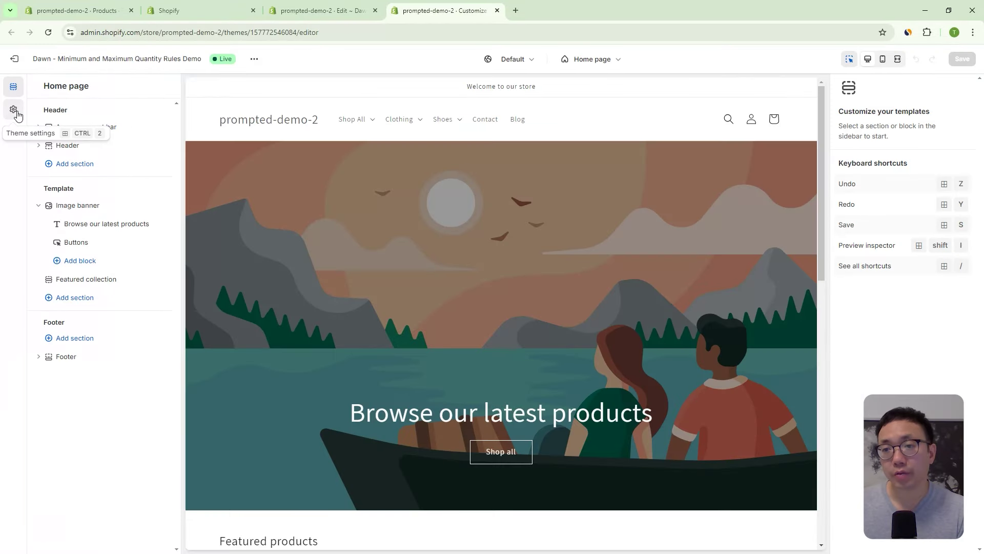
left_click(14, 109)
scroll(132, 193, "down", 3)
scroll(143, 233, "up", 2)
scroll(143, 233, "down", 2)
Expand the Cart category in the customizer's theme settings and view the available Cart type options.
left_click(293, 16)
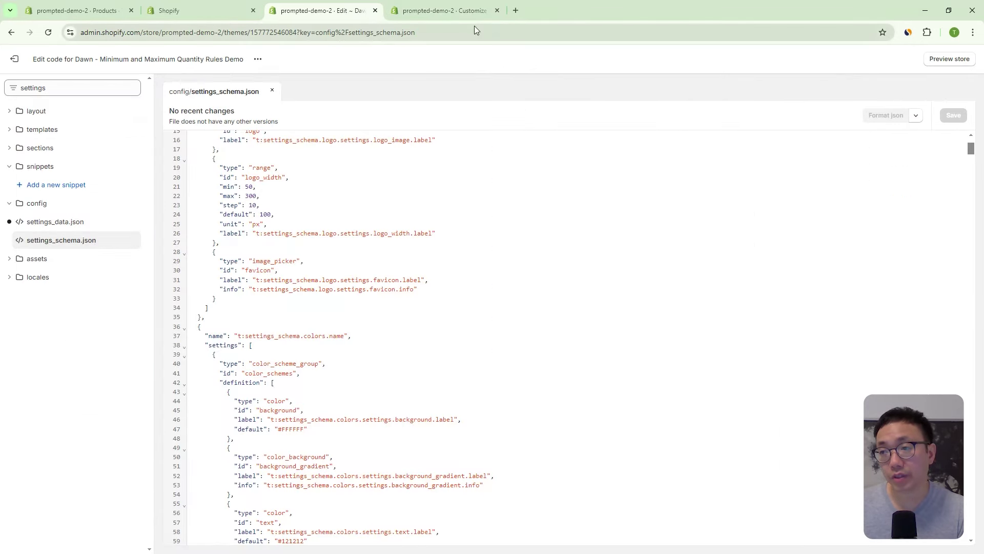
left_click(459, 2)
left_click(66, 495)
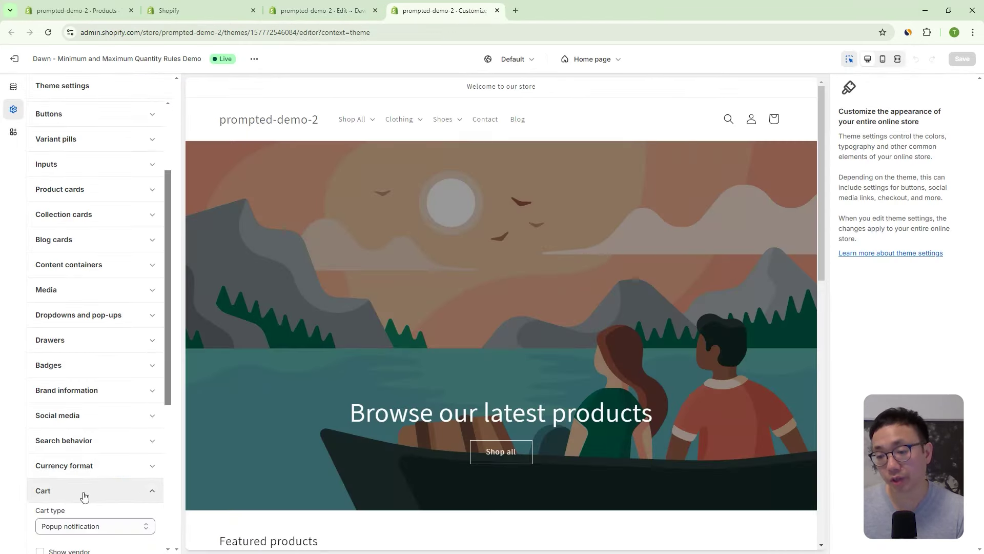
scroll(113, 328, "down", 2)
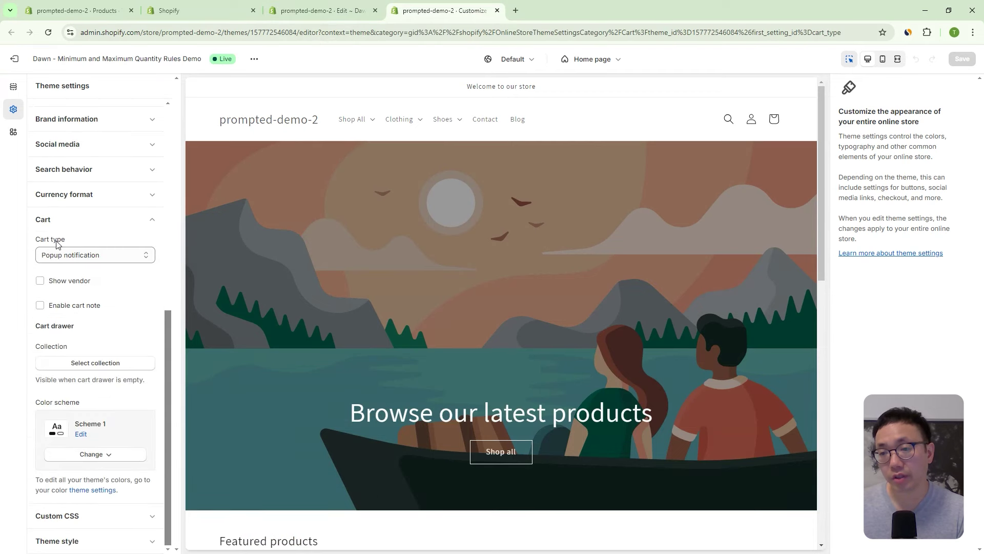
left_click(123, 256)
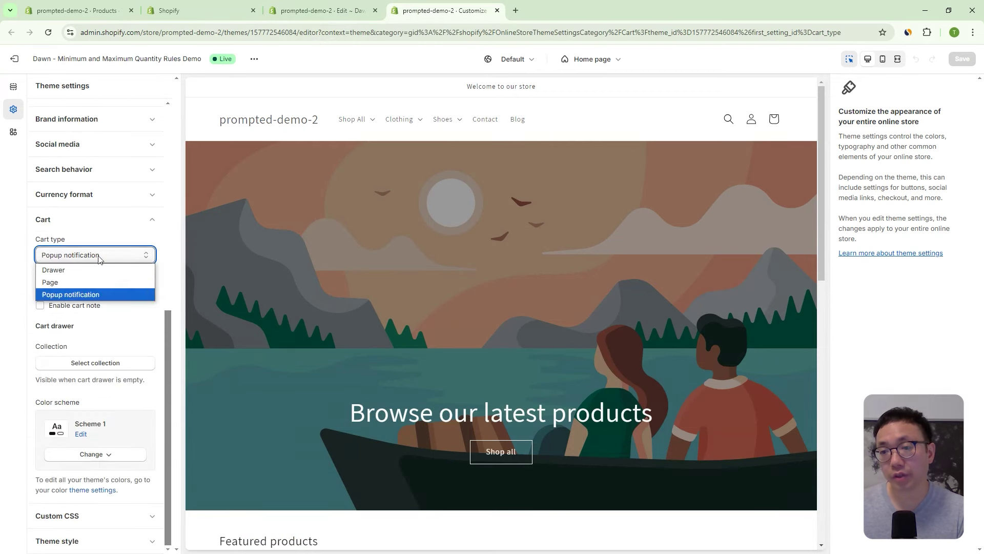
Search settings_schema.json for "cart" and locate the cart_type setting in the code.
left_click(349, 18)
left_click(349, 18)
type("cart")
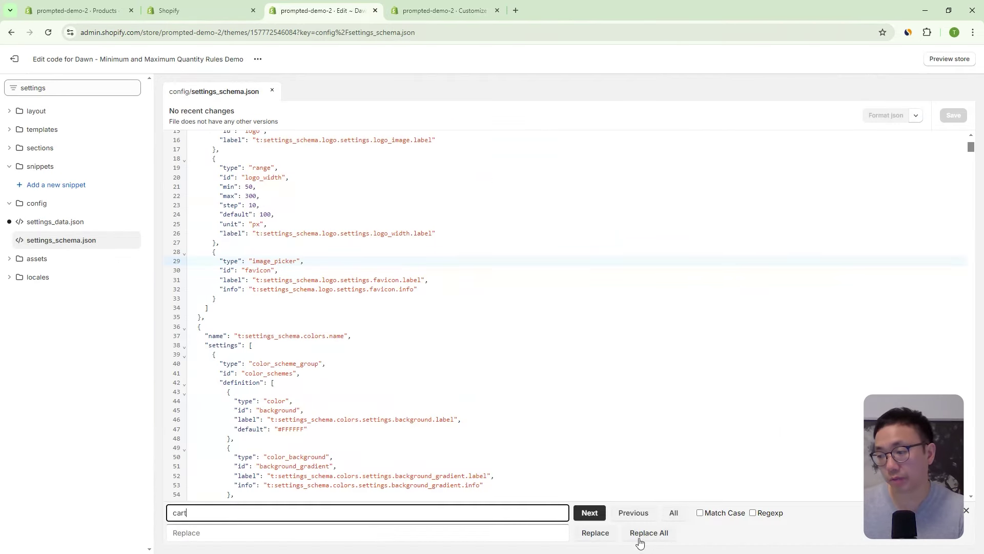
left_click(589, 513)
scroll(353, 433, "down", 5)
left_click(263, 294)
scroll(392, 321, "down", 1)
scroll(392, 321, "down", 1)
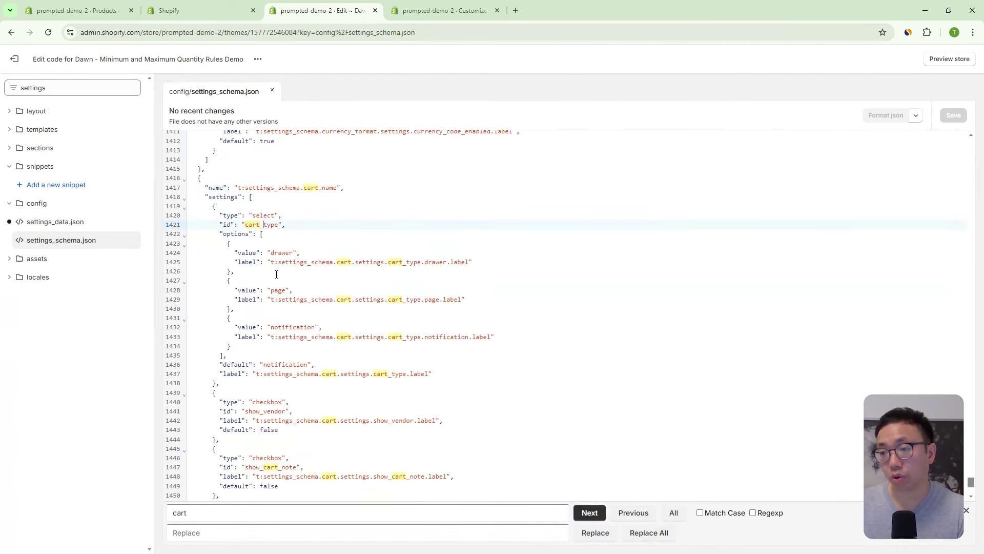
Examine the "notification" option of cart_type and the other settings in the cart block.
double_click(290, 327)
scroll(344, 334, "down", 3)
scroll(339, 308, "up", 3)
scroll(338, 303, "up", 1)
scroll(410, 221, "down", 4)
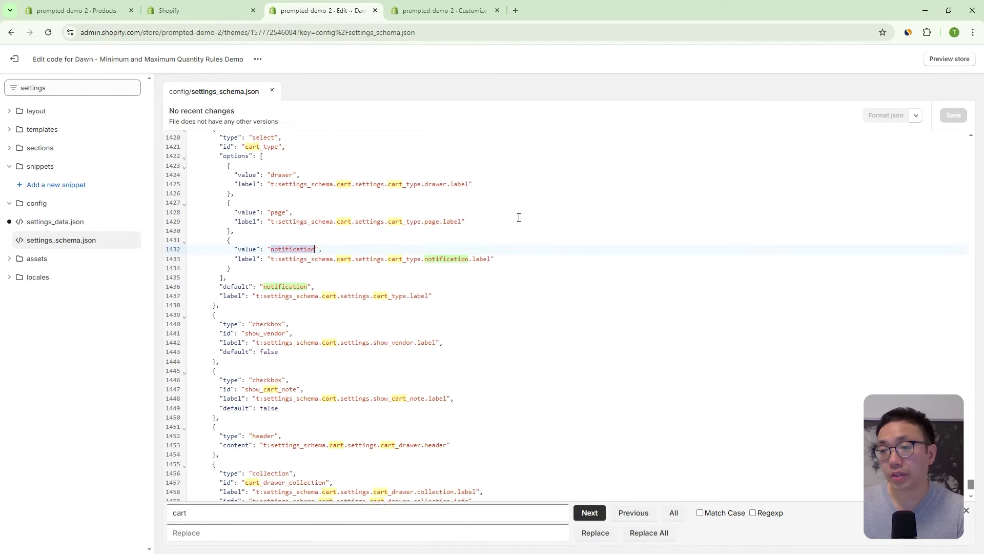
Compare the customizer's Cart settings with the schema and trace the cart block from its opening to its closing brace.
left_click(451, 11)
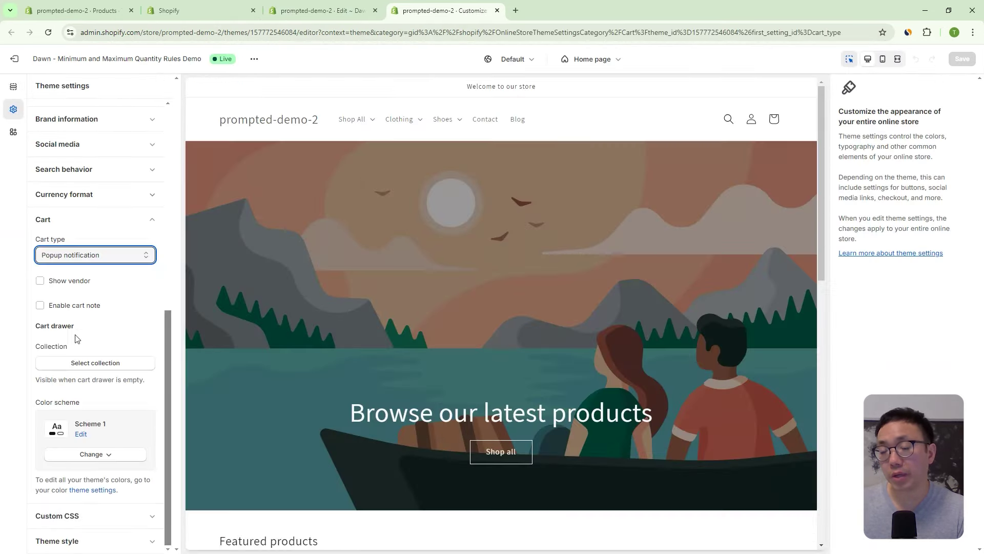
left_click(323, 10)
scroll(287, 223, "up", 5)
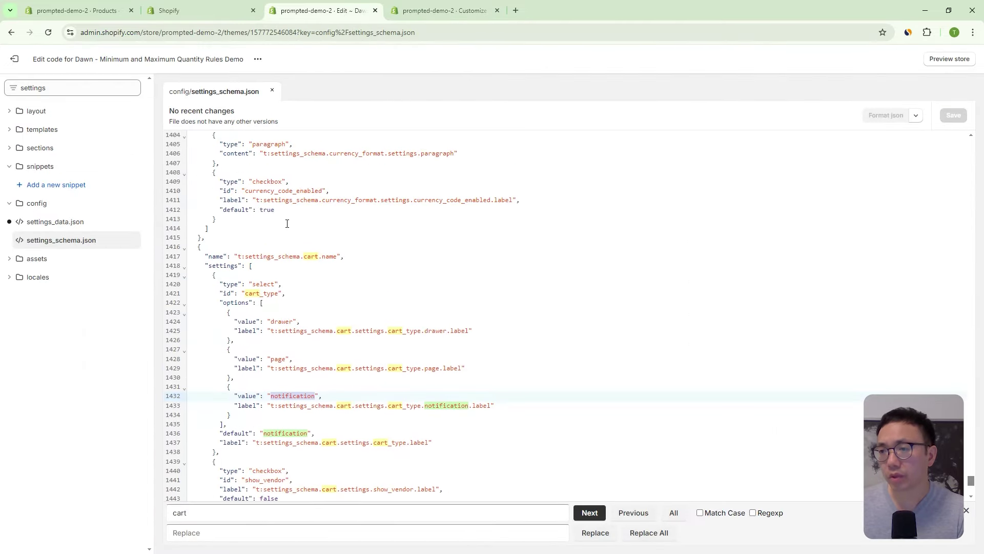
left_click(215, 247)
scroll(347, 248, "down", 5)
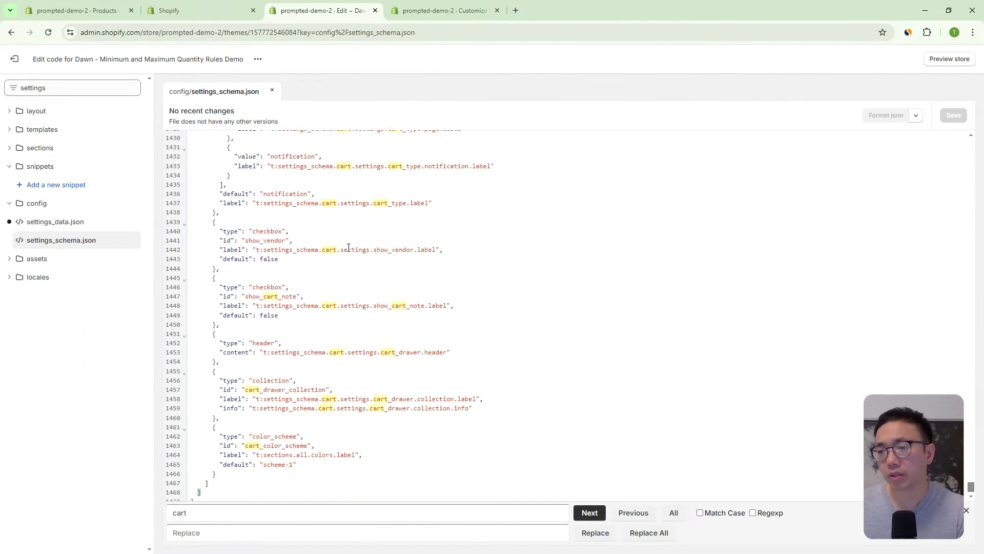
scroll(315, 432, "up", 5)
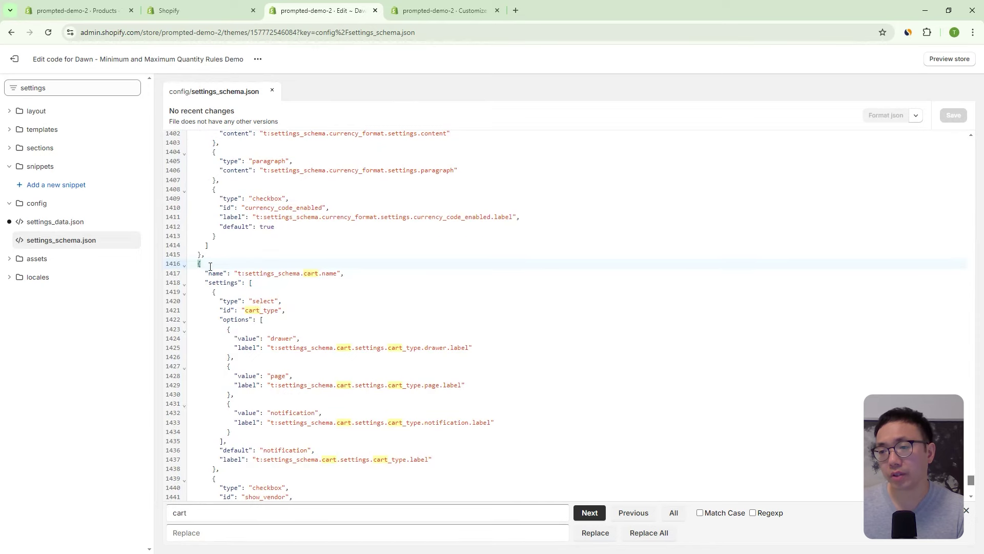
scroll(226, 277, "down", 5)
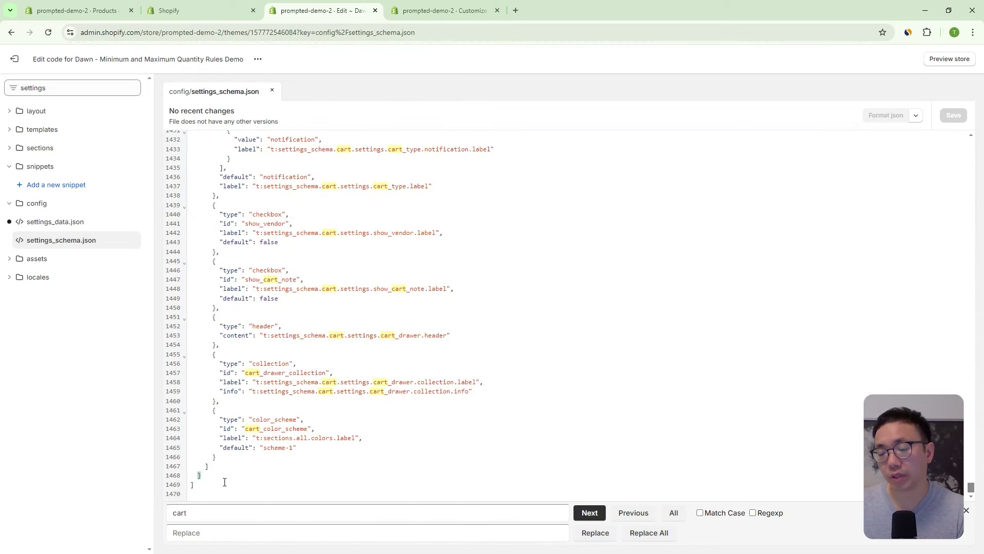
After the cart block, add a comma and a "Custom Quantity Rules" group with a use_quantity_rules checkbox and qty_rule_type select, and save settings_schema.json.
left_click(213, 474)
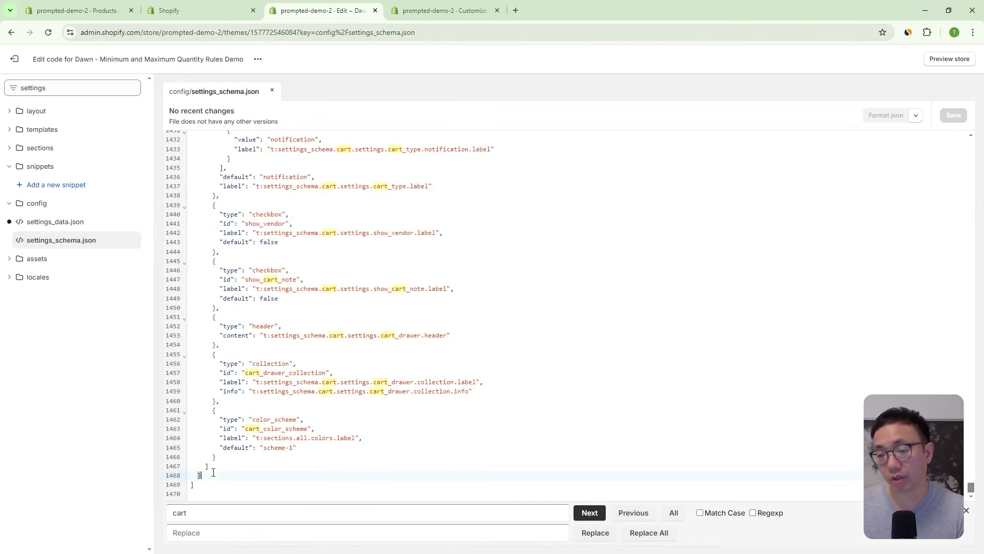
type(",")
key("Return")
key("Return")
key("Return")
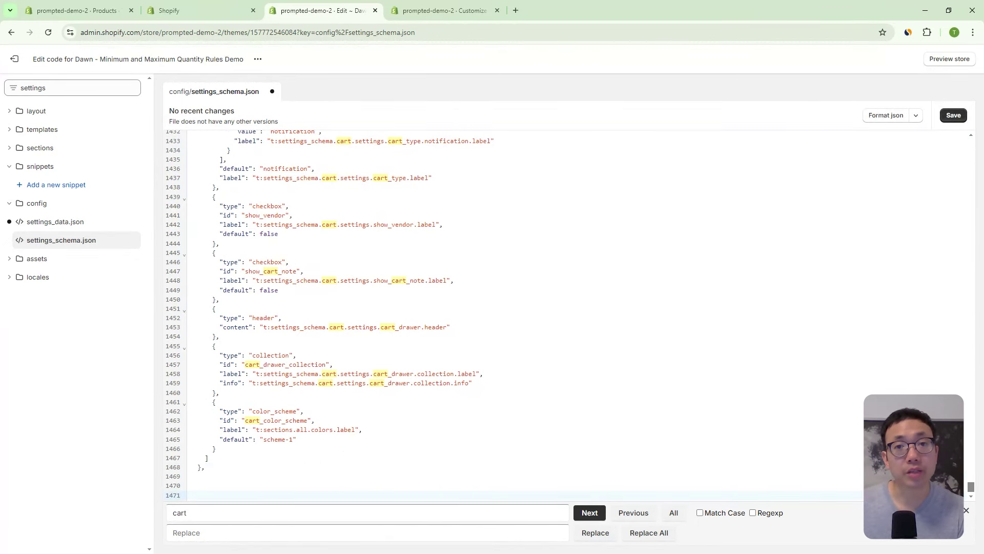
left_click(243, 483)
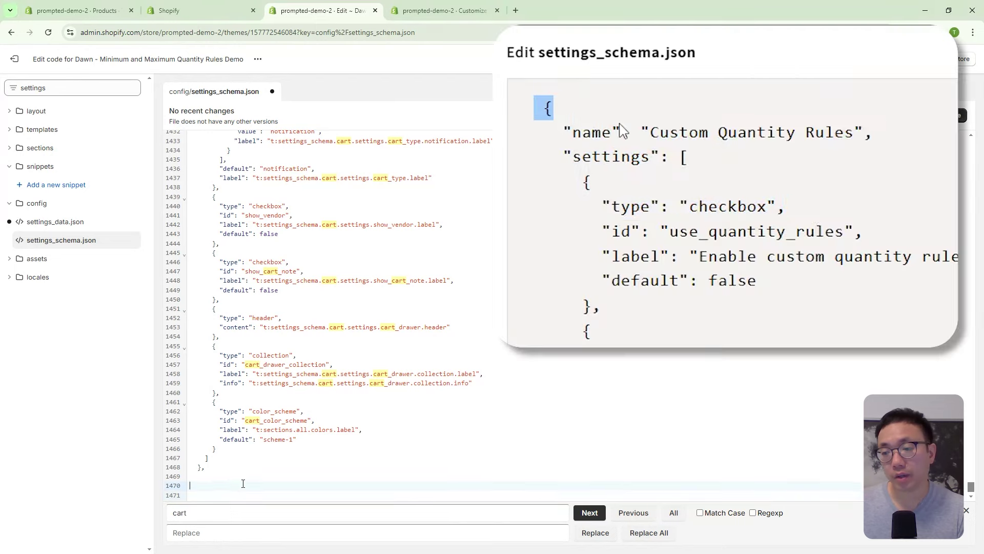
type("{   \"name\": \"Custom Quantity Rules\",   \"settings\": [     {       \"type\": \"checkbox\",       \"id\": \"use_quantity_rules\",       \"label\": \"Enable custom quantity rules\",       \"default\": false     },     {       \"type\": \"select\",       \"id\": \"qty_rule_type\",       \"options\": [         {           \"value\": \"product_rule\",           \"label\": \"Product Rules\"         },         {           \"value\": \"variant_rule\",           \"label\": \"Variant Rules\"         }       ],       \"label\": \"Quantity Rule Type\",       \"info\": \"Specify whether quantity rules are applied at the product level or variant level\",       \"default\": \"product_rule\"     }   ] }")
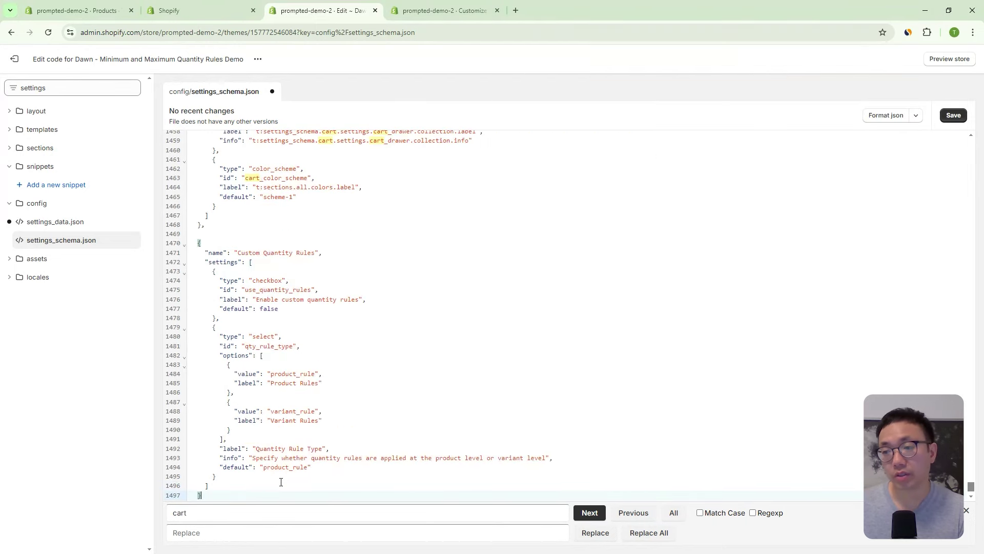
left_click(954, 115)
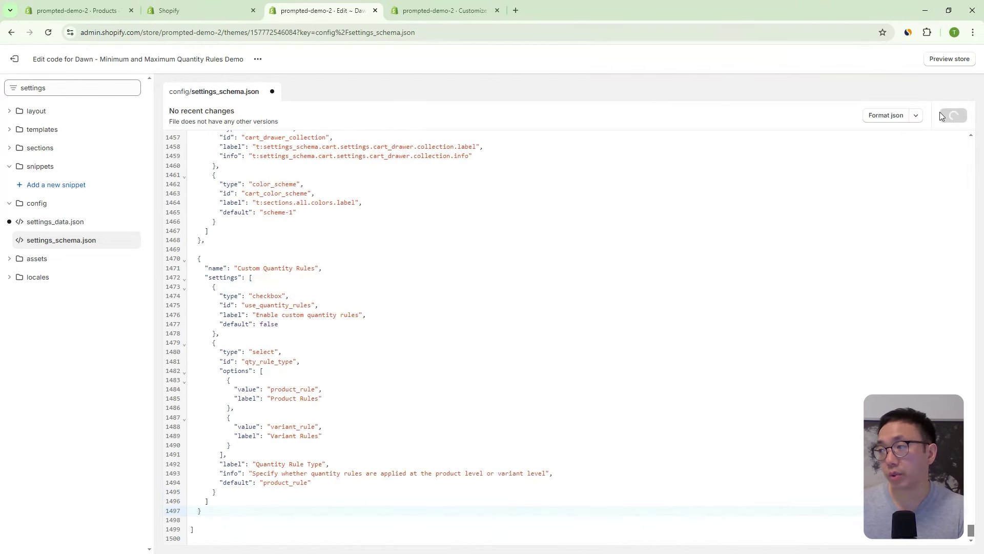
Reload the theme customizer and expand the Custom Quantity Rules category in the theme settings.
left_click(437, 15)
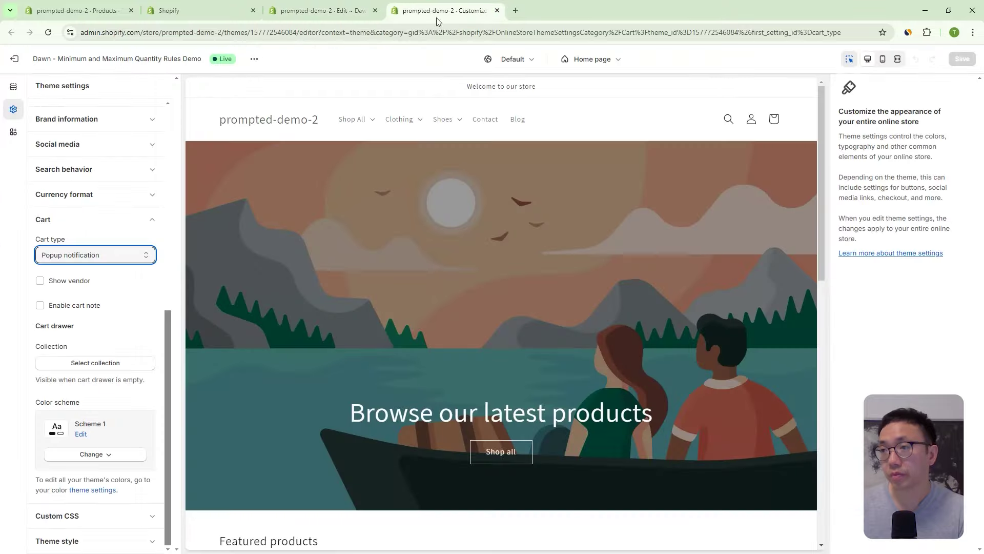
left_click(74, 222)
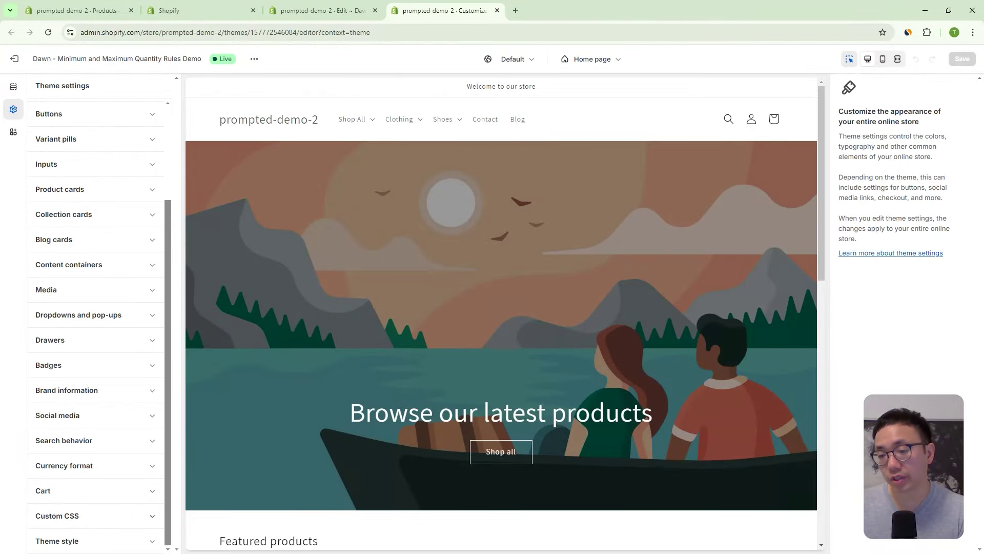
left_click(48, 33)
scroll(77, 187, "down", 3)
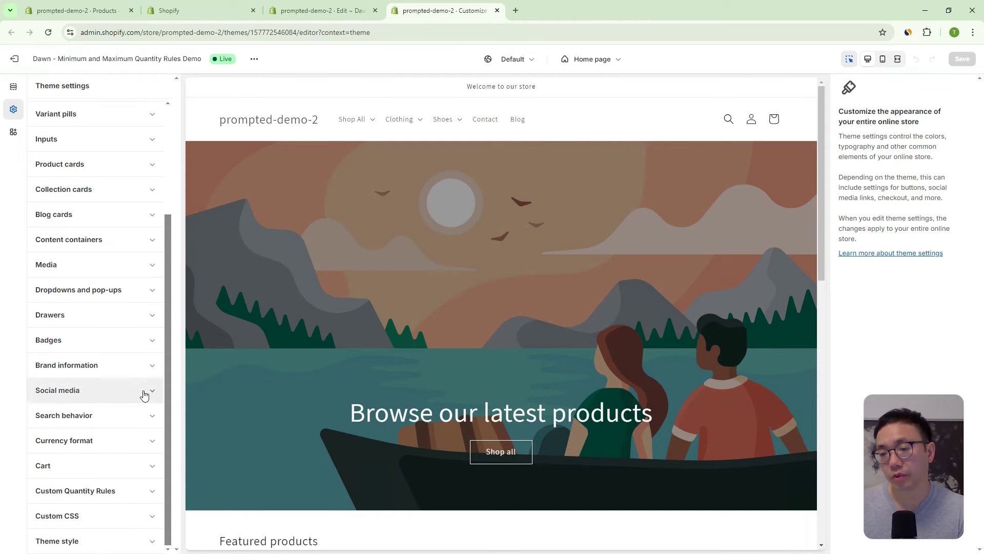
left_click(77, 492)
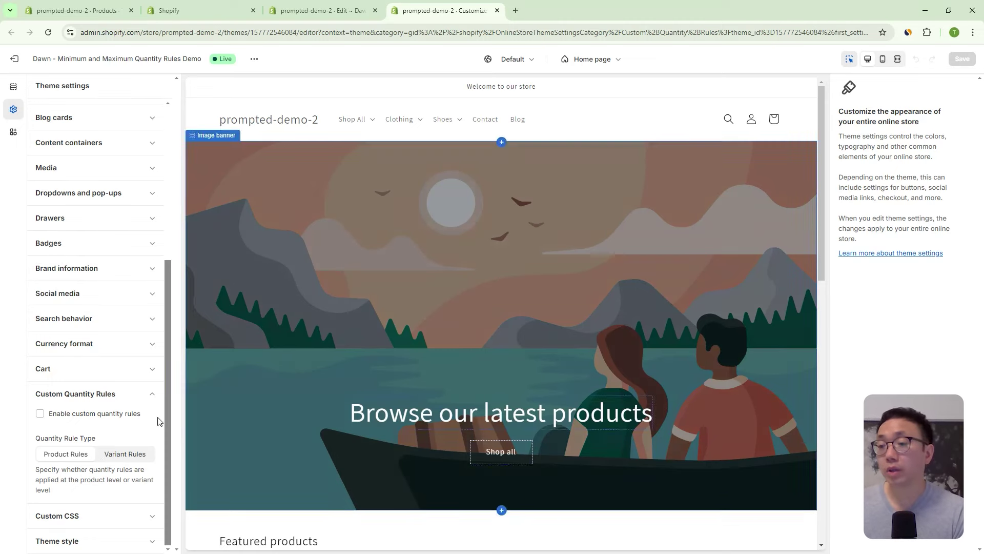
mouse_move(351, 6)
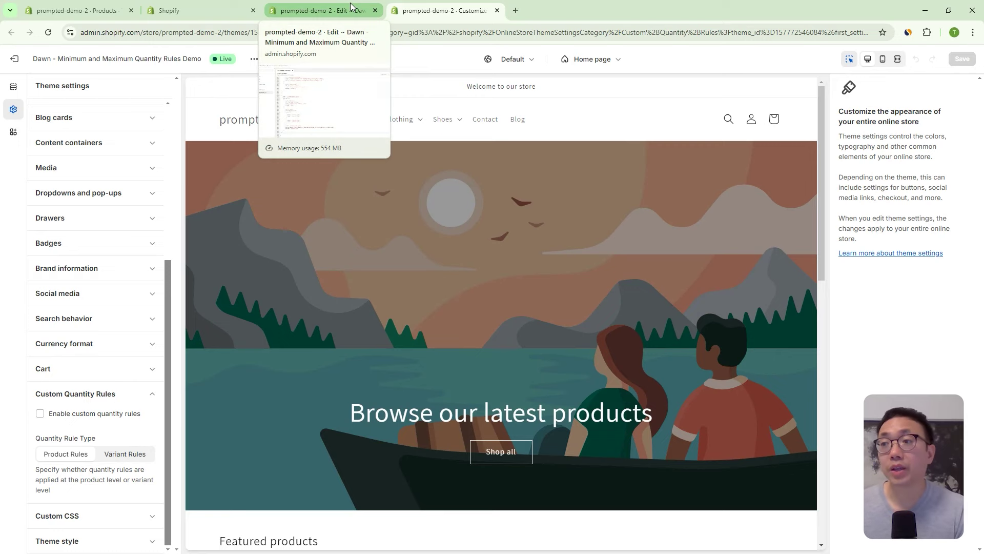
Return to the theme code editor, filter the files for main-cart-items and open main-cart-items.liquid.
left_click(351, 7)
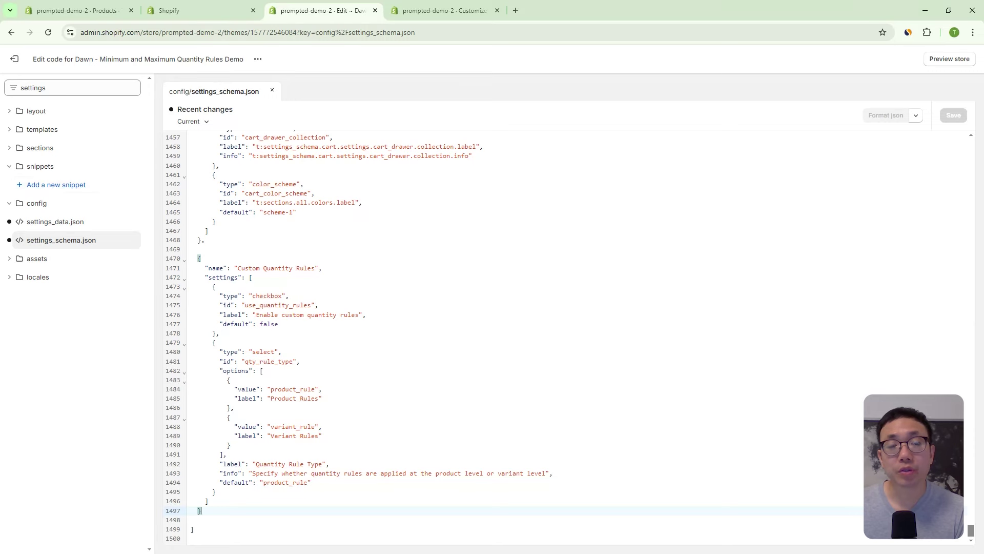
double_click(92, 88)
type("main-cart-items")
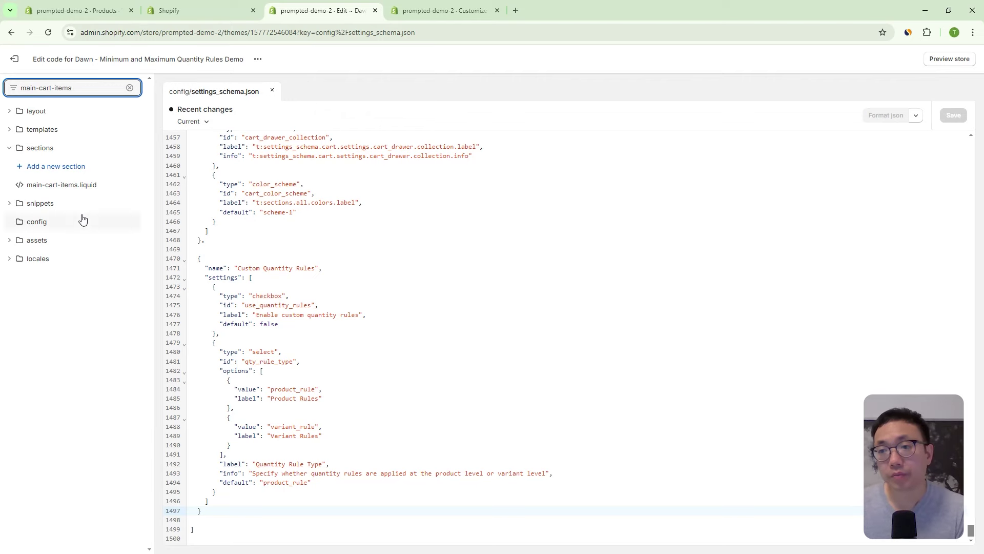
left_click(82, 186)
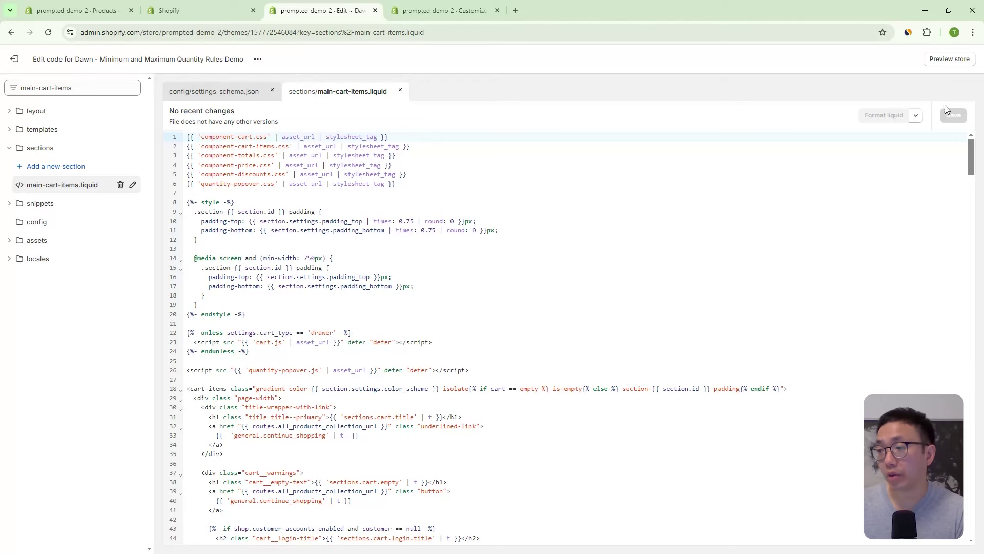
left_click_drag(973, 153, 973, 172)
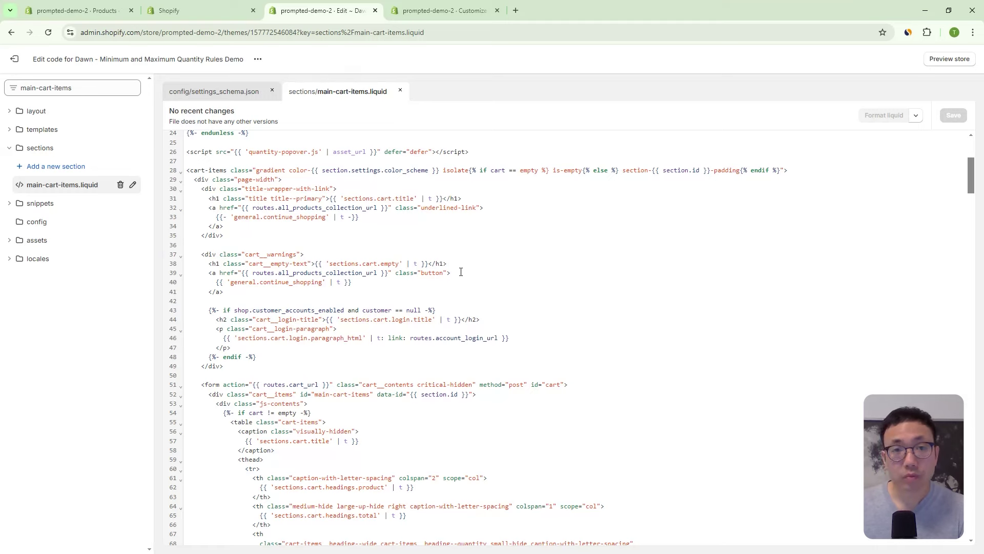
Search main-cart-items.liquid for item.variant.quantity_rule and look through the places where it is used.
left_click(564, 336)
key("ctrl+f")
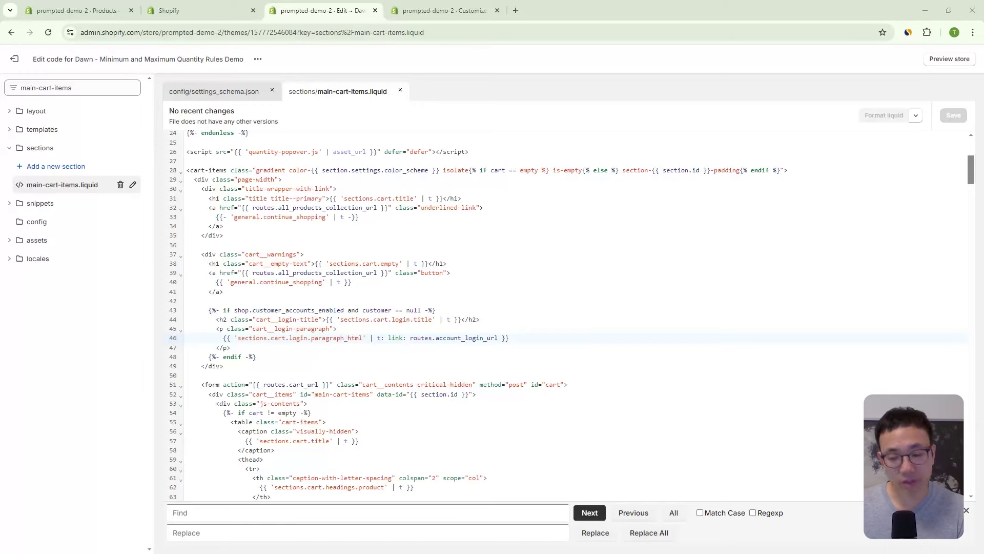
left_click(193, 512)
type("item.variant.quantity_rule")
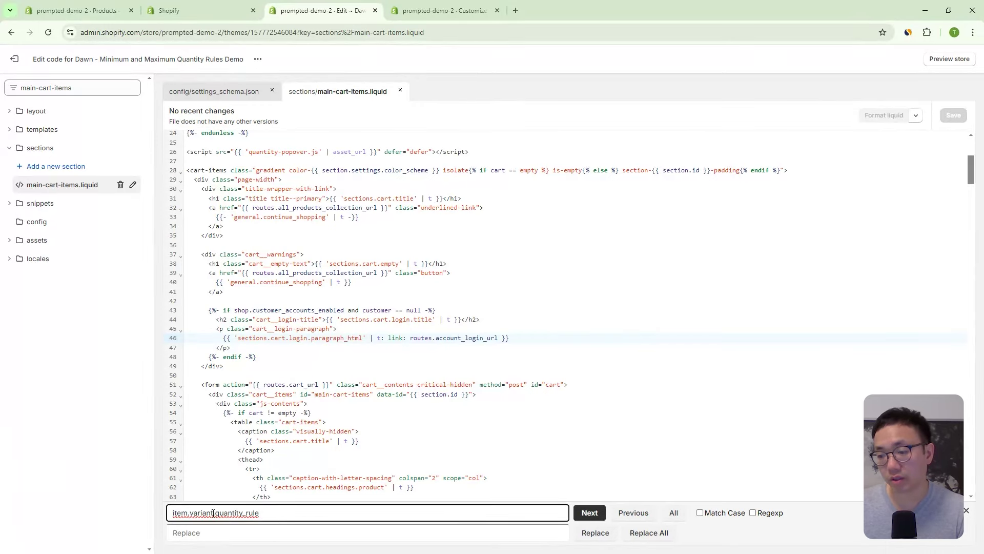
left_click(589, 512)
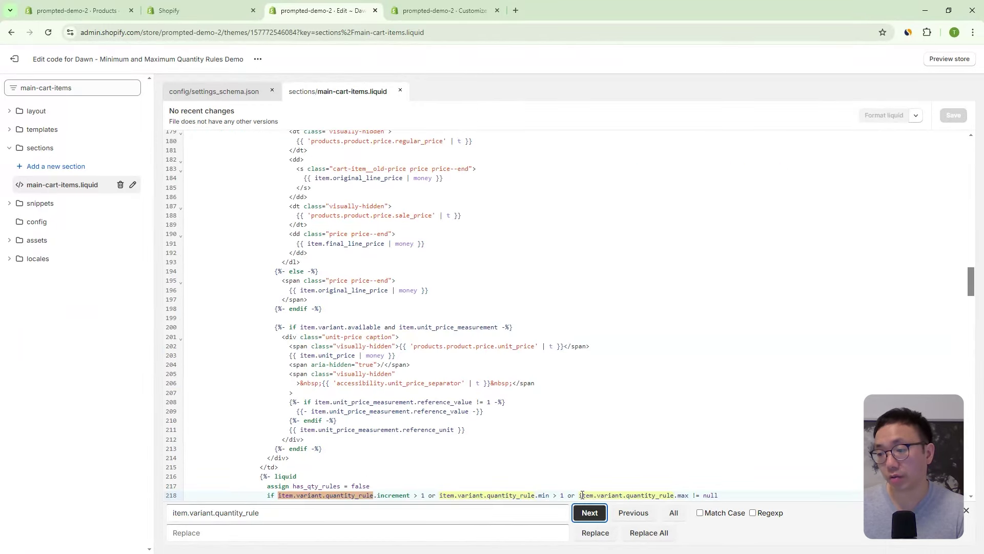
scroll(473, 386, "down", 3)
scroll(613, 341, "down", 12)
scroll(431, 219, "down", 7)
scroll(430, 219, "down", 10)
scroll(461, 286, "down", 5)
scroll(443, 328, "up", 18)
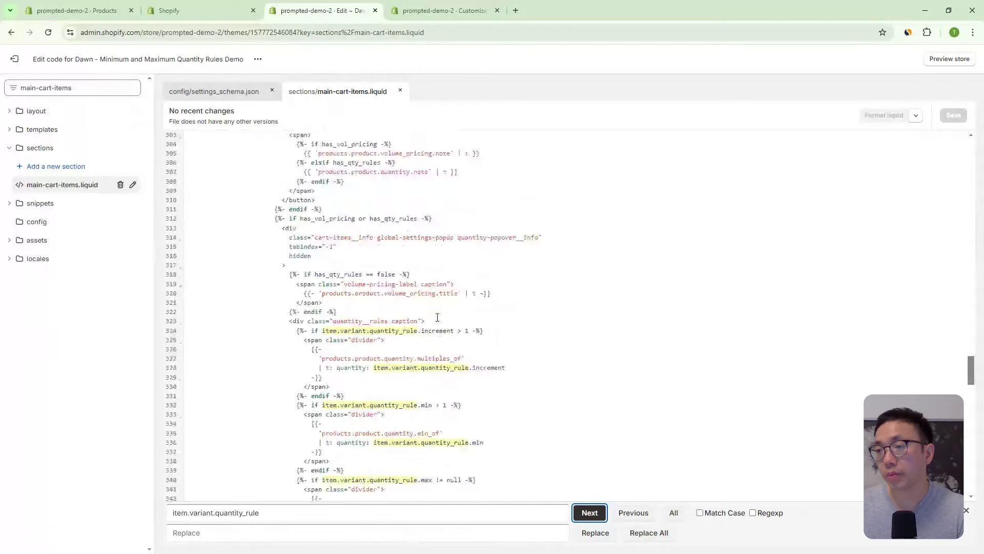
scroll(447, 329, "up", 10)
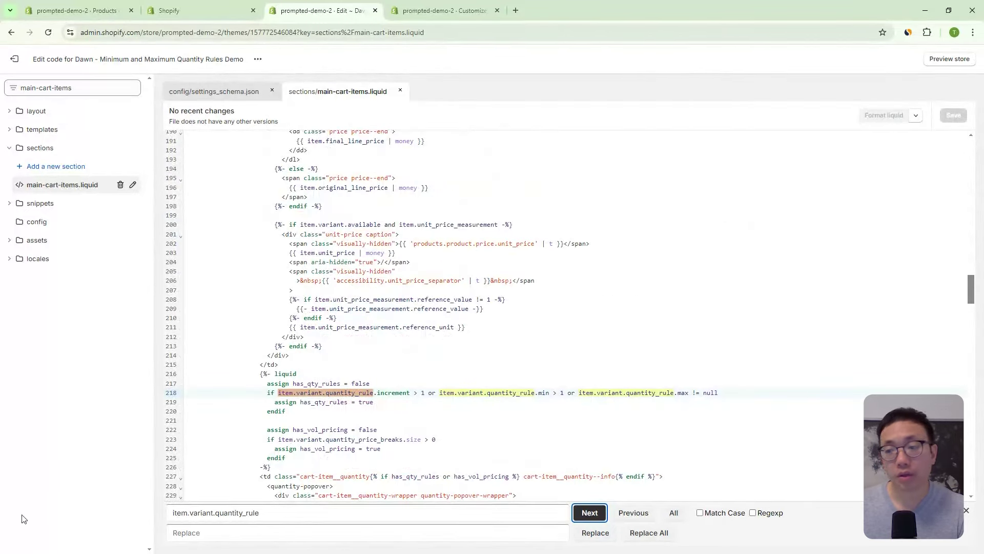
Replace every item.variant.quantity_rule in main-cart-items.liquid with quantity_rule.
double_click(219, 514)
key("ctrl+c")
left_click(257, 534)
key("ctrl+v")
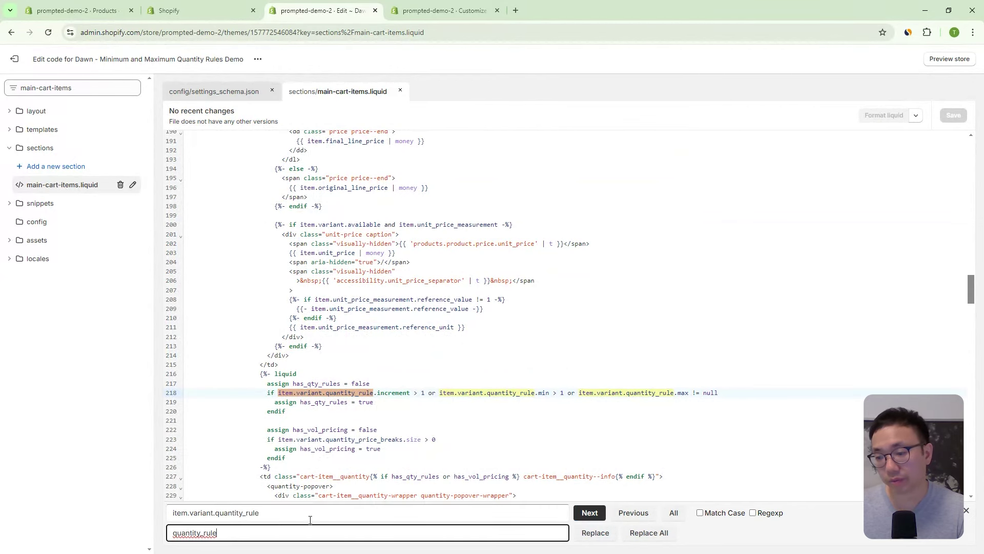
left_click(649, 533)
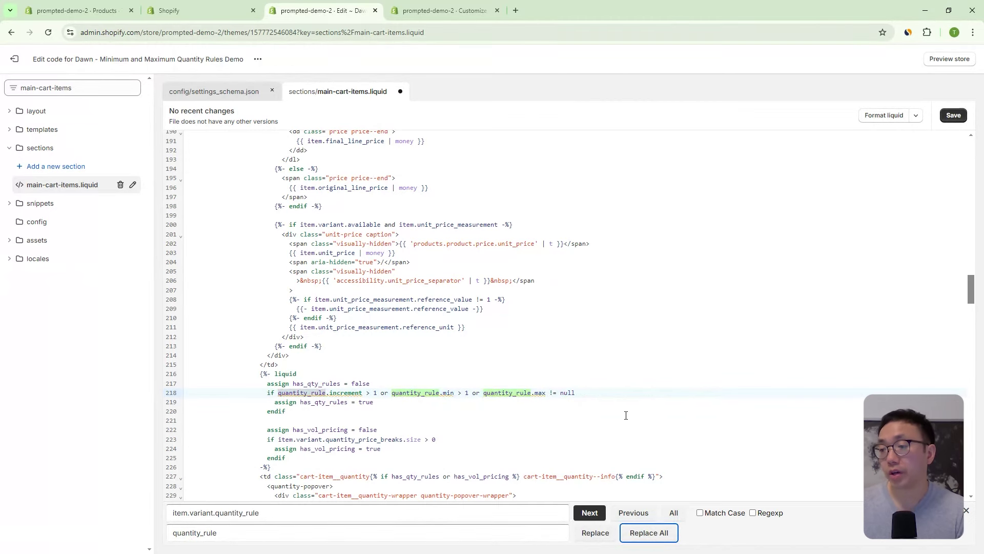
Examine the replaced has_qty_rules condition and the spot between the closing </td> and the {%- liquid block.
scroll(444, 395, "down", 3)
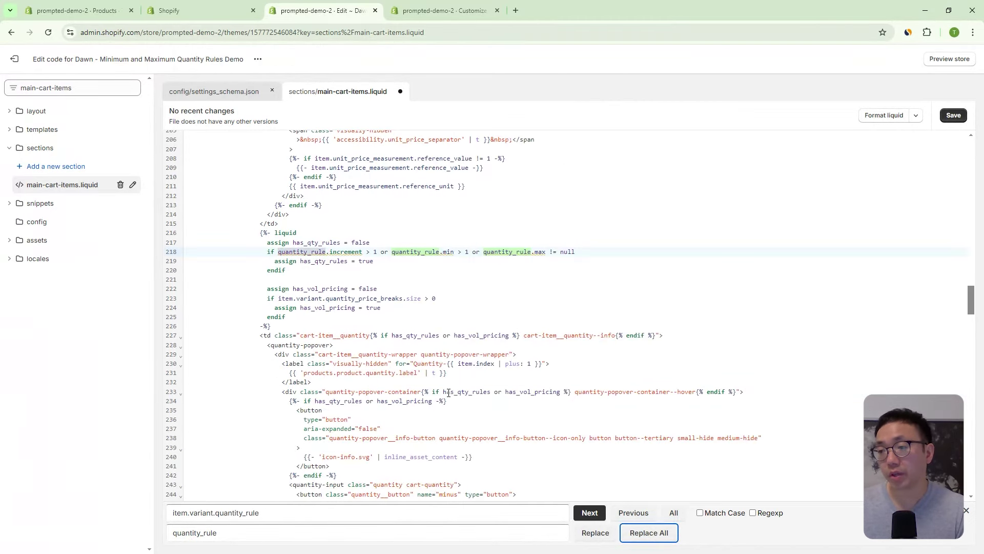
scroll(459, 338, "up", 4)
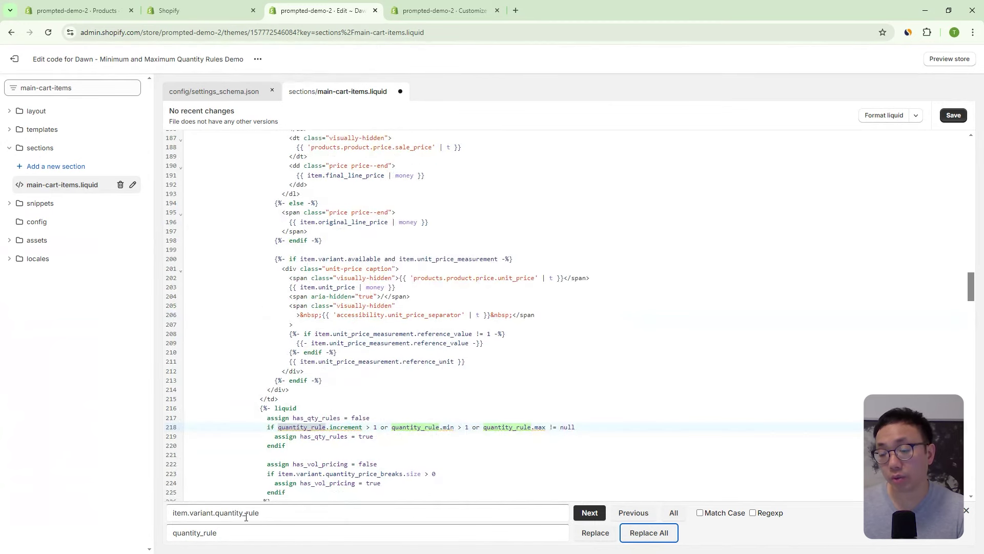
scroll(430, 263, "down", 1)
scroll(430, 263, "down", 1)
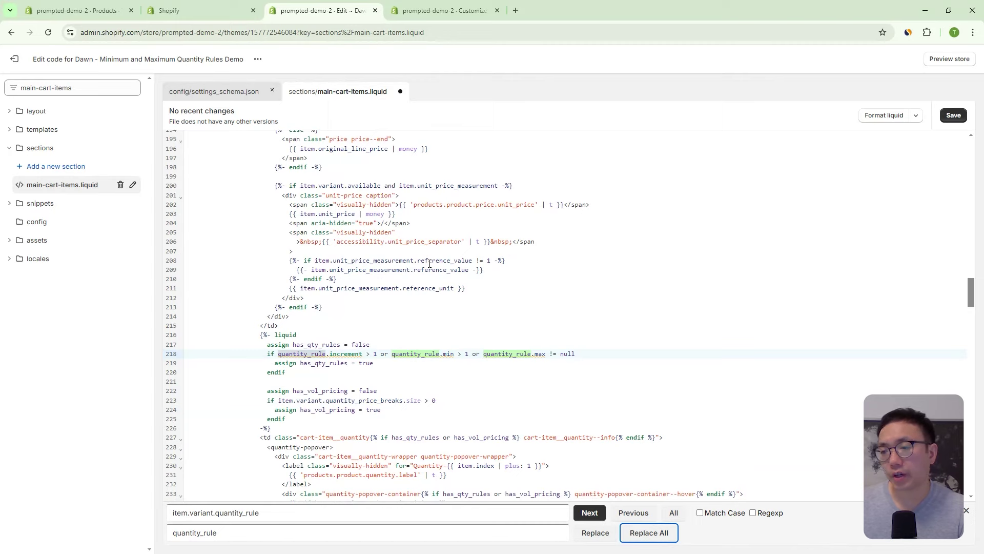
scroll(430, 263, "down", 1)
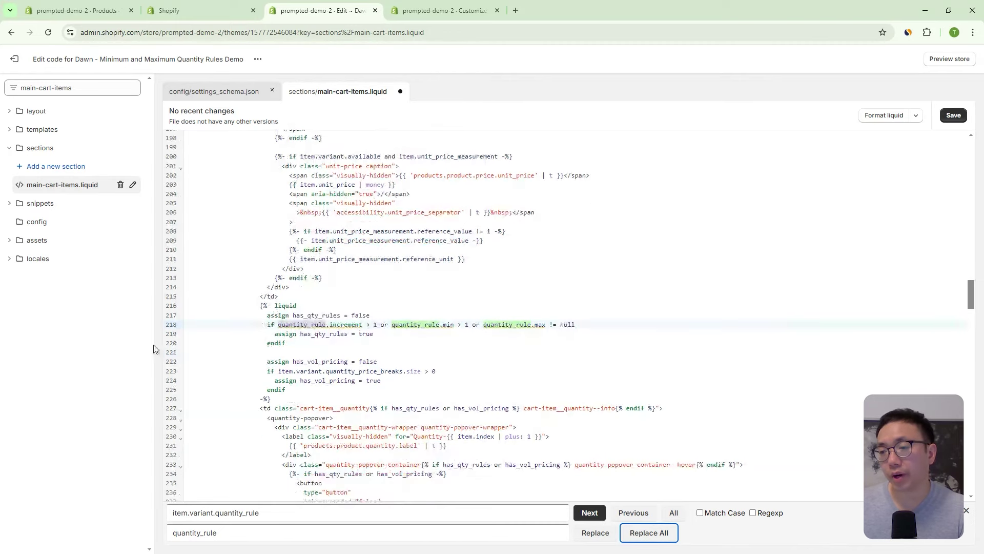
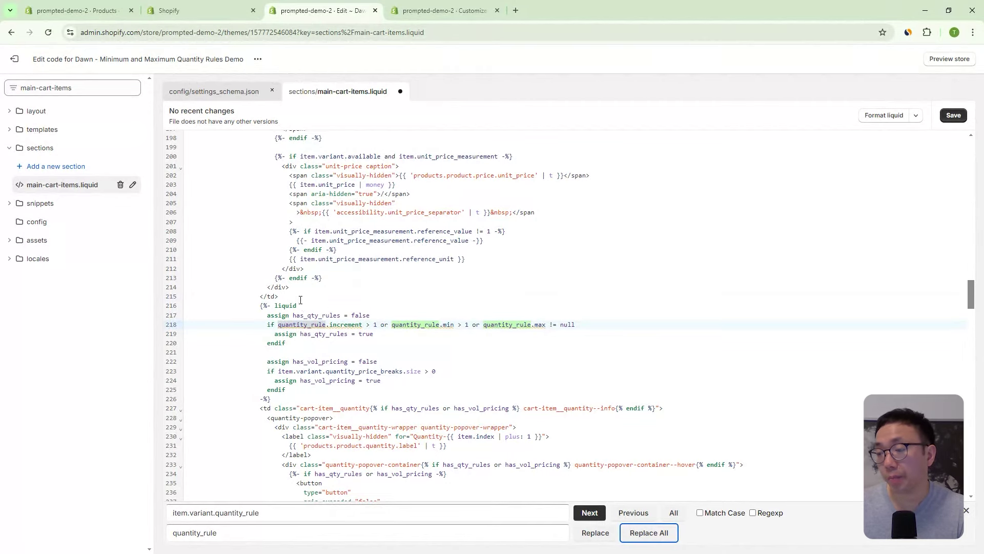
left_click(349, 298)
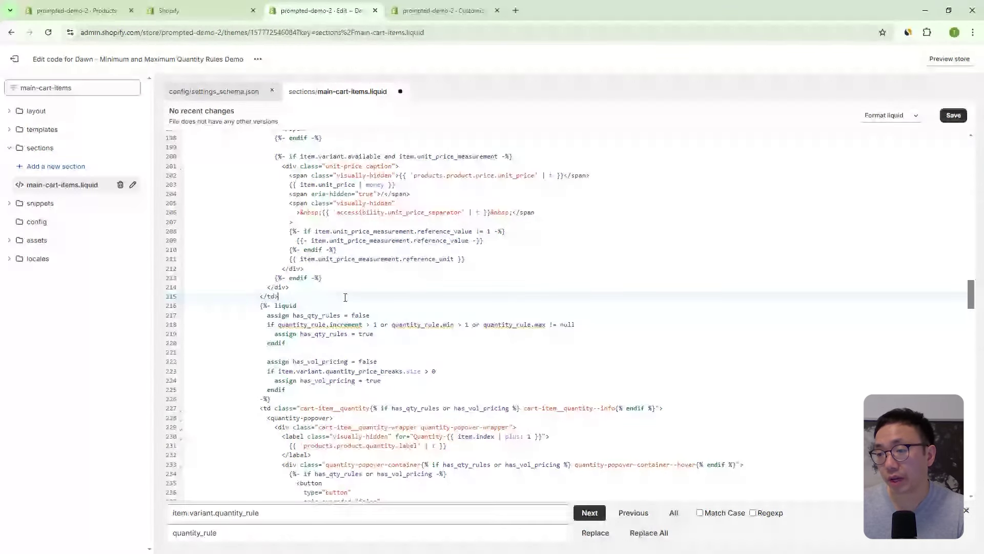
left_click(278, 306)
left_click(326, 325)
left_click_drag(292, 315, 375, 334)
left_click(261, 296)
left_click(227, 296)
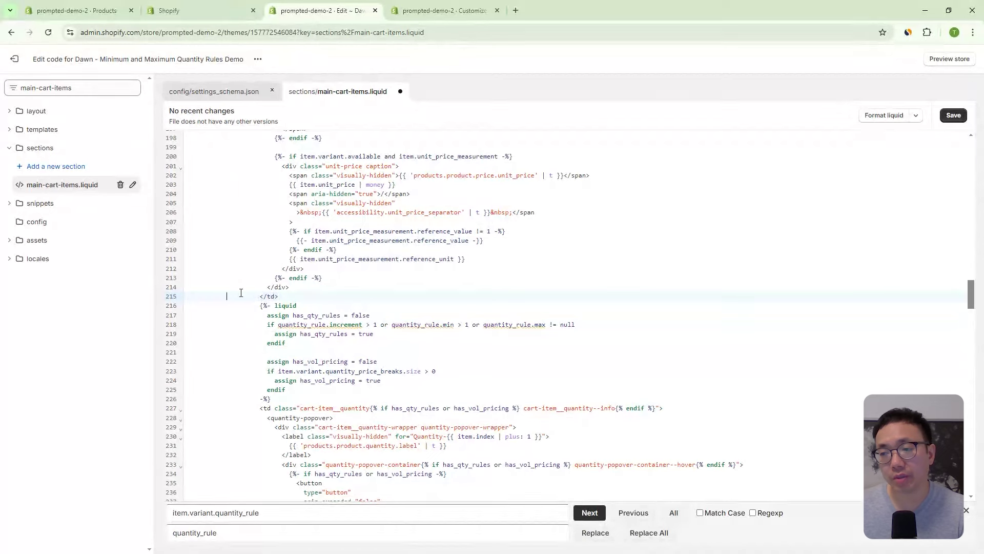
Between </td> and the {%- liquid block, insert the settings.use_quantity_rules code that assigns quantity_rule_type, quantity_rule and max_for_variant, and save the file.
left_click(287, 296)
key("Return")
key("Return")
key("Return")
key("Return")
key("Return")
key("Return")
key("Return")
key("Up")
key("Up")
key("Up")
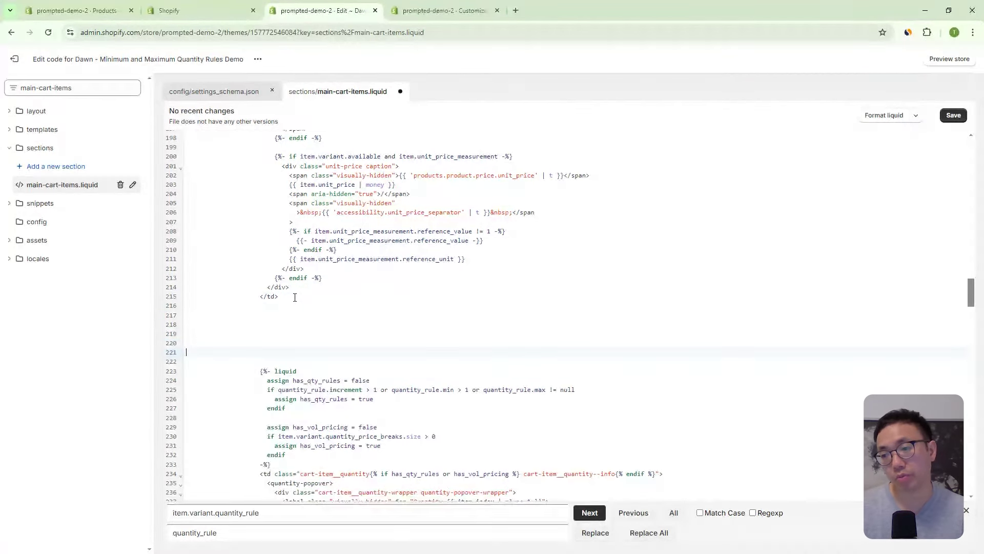
scroll(304, 297, "down", 1)
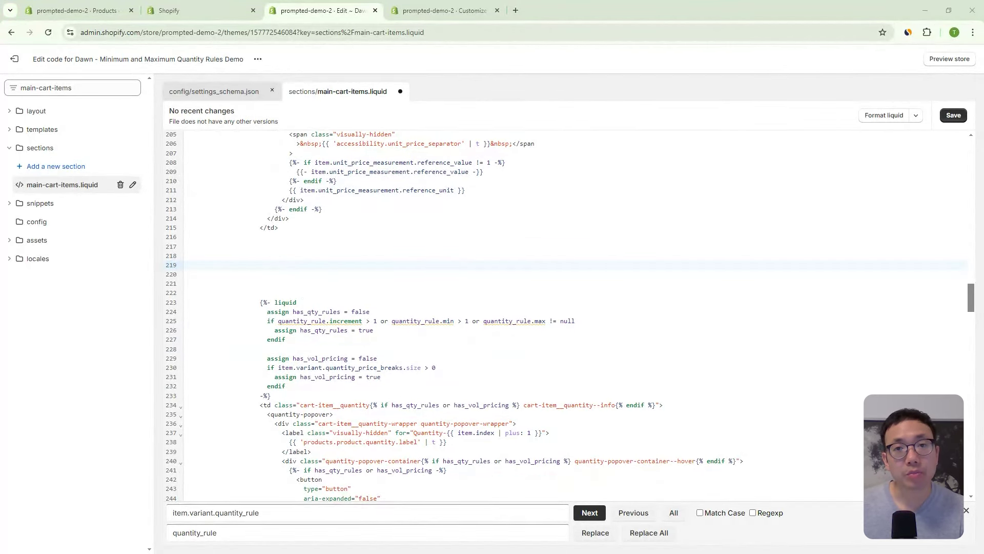
left_click(247, 255)
type("{%- if settings.use_quantity_rules -%}   {% if item.product.metafields.custom.quantity_rule_type_override == \"Product Rules\" %}     {% assign quantity_rule_type = \"product_rule\" %}   {% elsif item.product.metafields.custom.quantity_rule_type_override == \"Variant Rules\" %}     {% assign quantity_rule_type = \"variant_rule\" %}   {% elsif settings.qty_rule_type == \"product_rule\" %}     {% assign quantity_rule_type = \"product_rule\" %}   {% elsif settings.qty_rule_type == \"variant_rule\" %}     {% assign quantity_rule_type = \"variant_rule\" %}   {% endif %}   {% if quantity_rule_type == \"product_rule\" %}     {% assign quantity_rule = item.product.metafields.custom.quantity_rule.value %}     {% assign total_product_quantity = 0 %}     {% assign global_max = item.product.metafields.custom.quantity_rule.value.max | plus: 0 %}     {% for cart_item in cart.items %}       {% if cart_item.product.id == item.product.id %}         {% assign total_product_quantity = total_product_quantity | plus: cart_item.quantity %}       {% endif %}     {% endfor %}     {% assign item_remaining_qty = global_max | minus: total_product_quantity %}     {% assign max_for_variant = item.quantity | plus: item_remaining_qty %}     {% if max_for_variant > global_max %}       {% assign max_for_variant = global_max %}     {% endif %}    {% elsif quantity_rule_type == \"variant_rule\" %}      {% assign quantity_rule = item.variant.metafields.custom.quantity_rule.value %}   {% endif %}   {% if quantity_rule == nil %}     {% assign quantity_rule = item.variant.quantity_rule %}   {% endif %} {% else %}   {% assign quantity_rule = item.variant.quantity_rule %} {% endif %}")
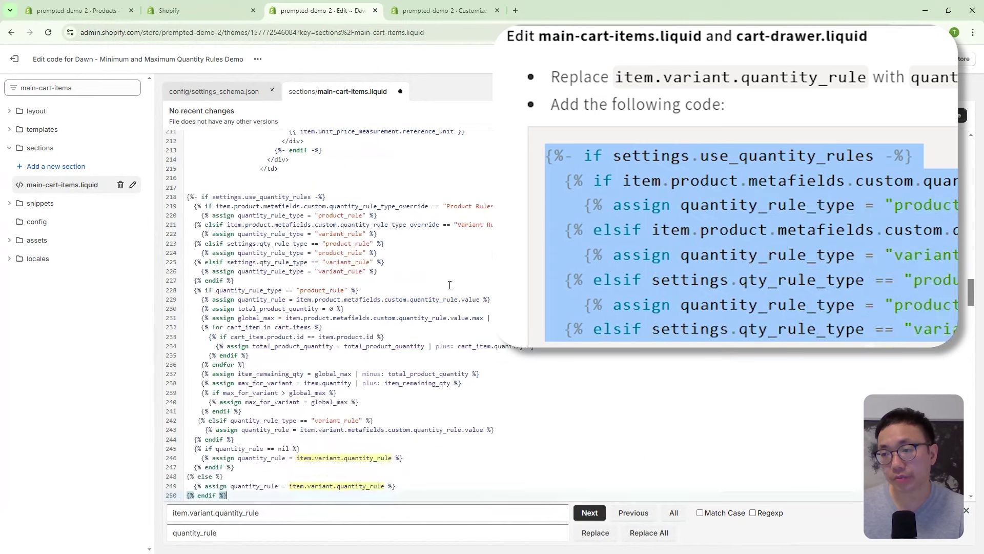
scroll(626, 253, "down", 1)
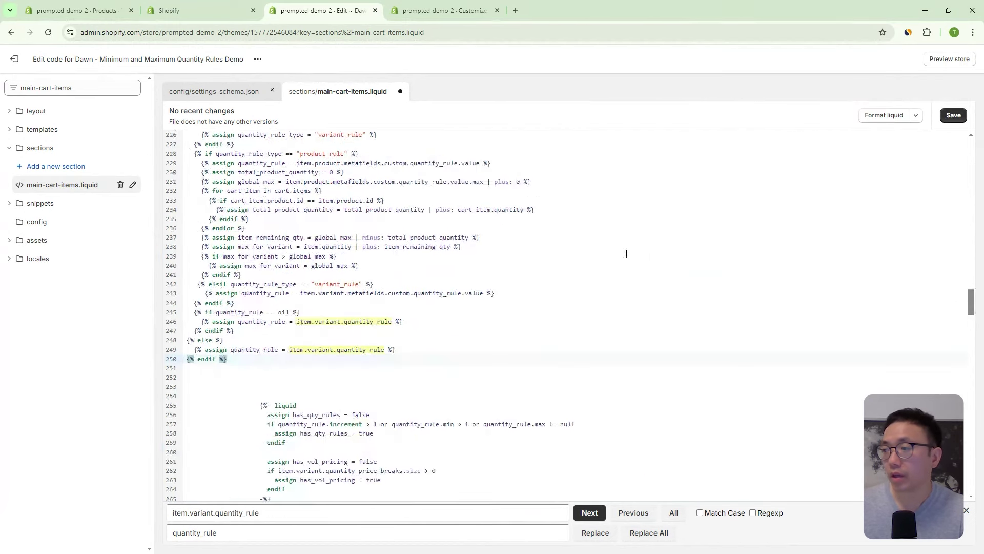
left_click(953, 115)
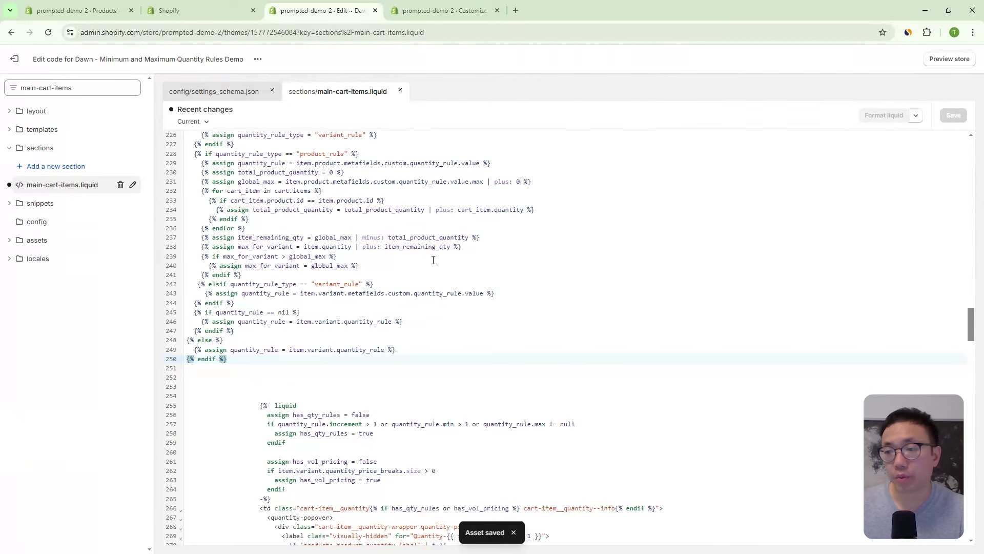
Below the quantity input's max attribute, insert a conditional using max_for_variant when quantity_rule_type is "product_rule" and quantity_rule.max otherwise.
scroll(452, 278, "down", 2)
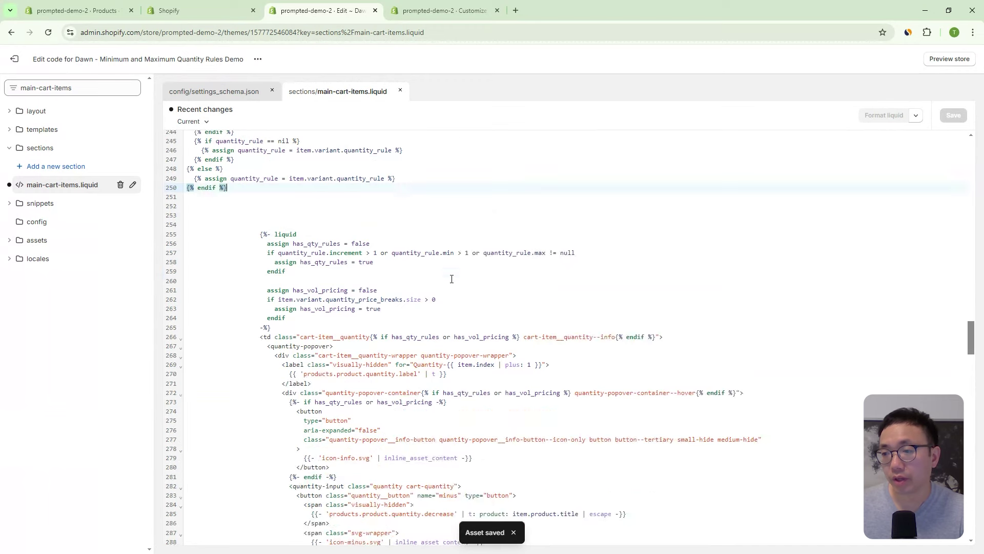
scroll(452, 279, "down", 10)
left_click(403, 229)
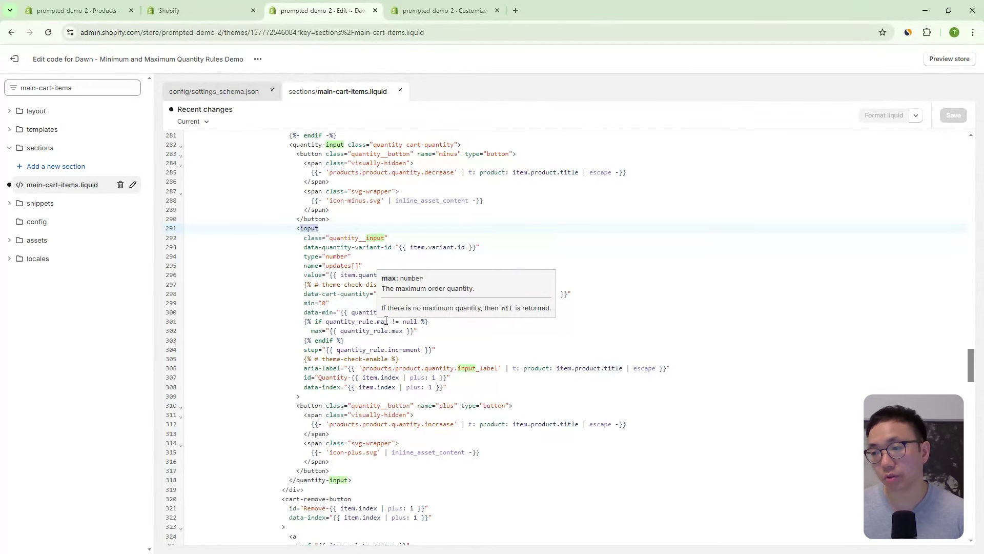
left_click(313, 331)
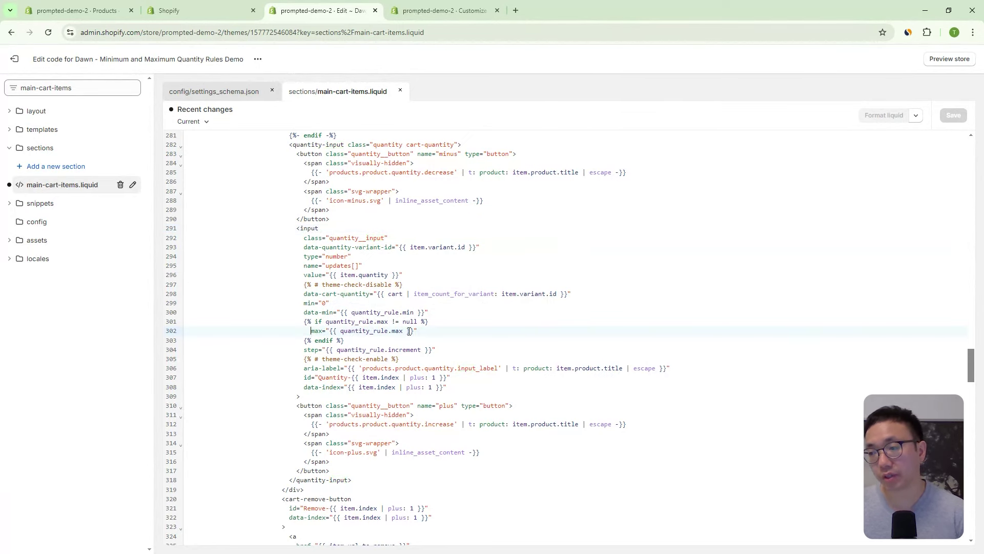
left_click(423, 332)
key("Return")
key("Return")
key("Return")
key("Return")
key("Return")
key("alt+Tab")
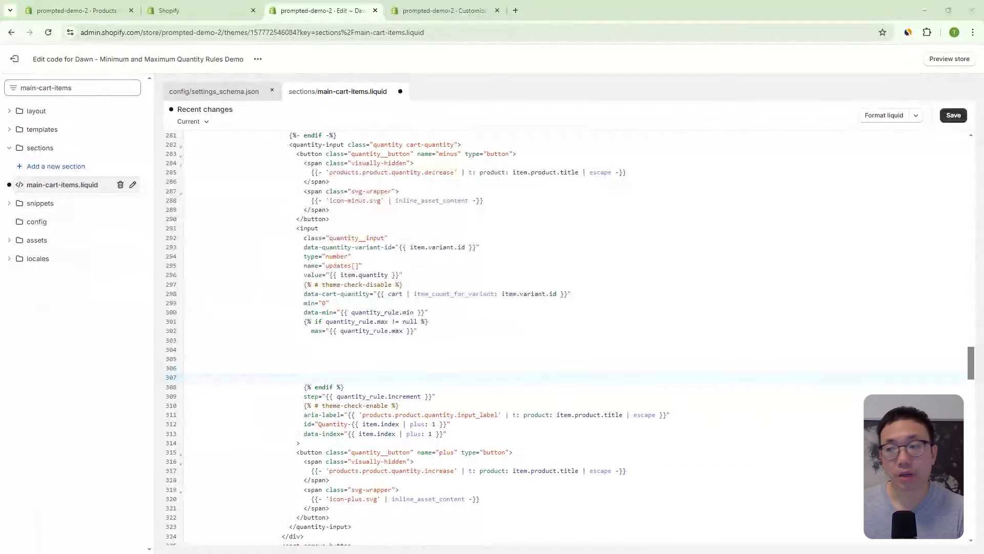
left_click(335, 351)
type("{% if quantity_rule_type == \"product_rule\"%}   max=\"{{ max_for_variant }}\" {% else %}   max=\"{{ quantity_rule.max }}\" {% endif %}")
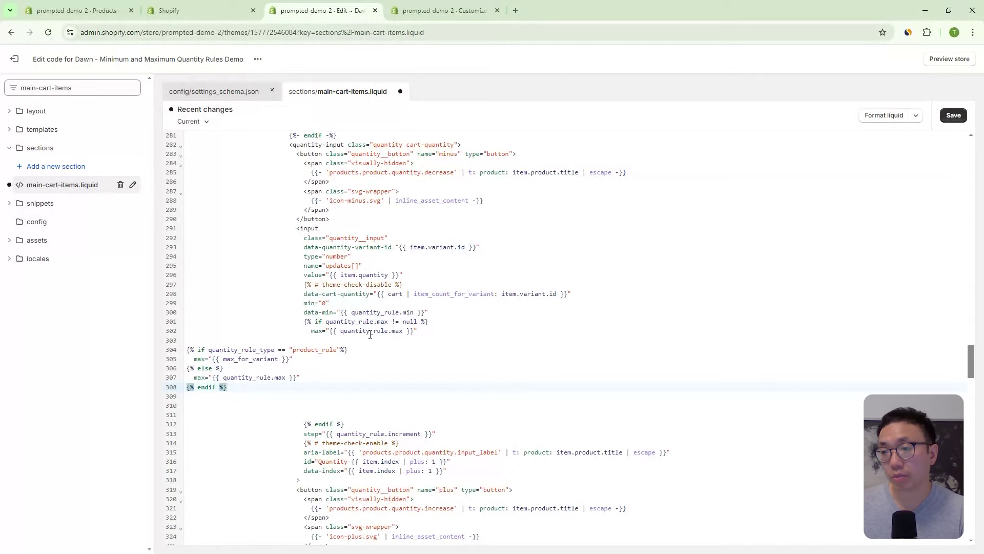
Delete the original max="{{ quantity_rule.max }}" line above the inserted conditional and save main-cart-items.liquid.
left_click_drag(418, 331, 150, 333)
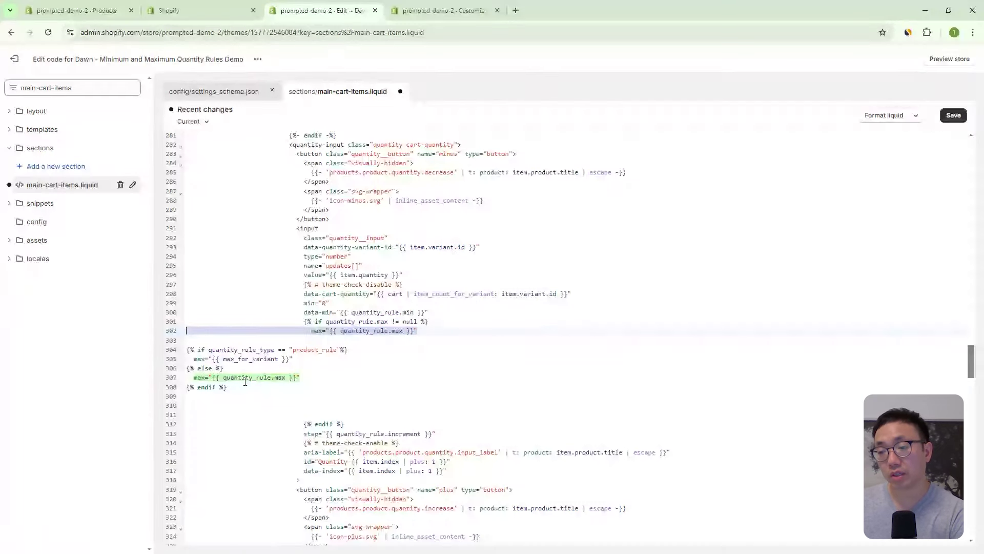
key("BackSpace")
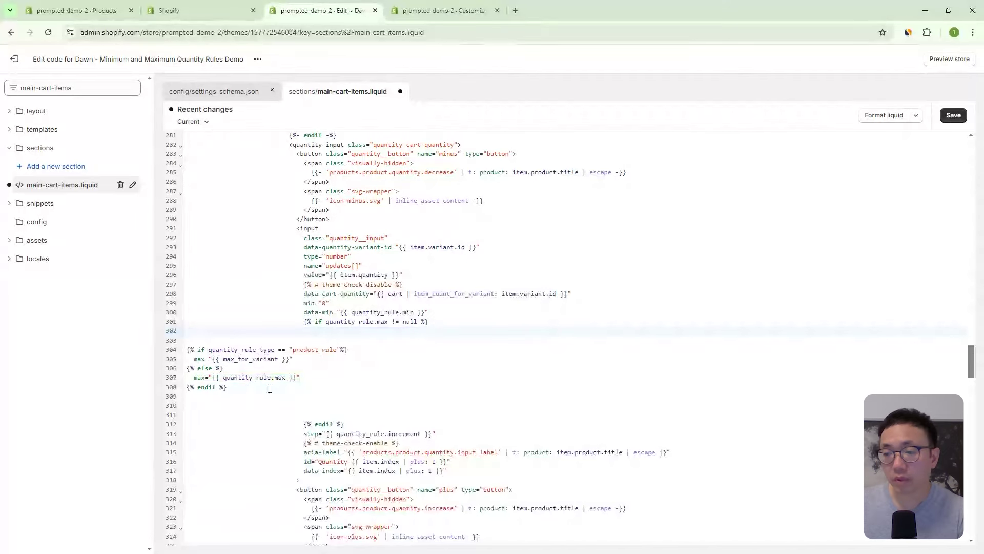
left_click_drag(286, 387, 186, 350)
left_click(953, 114)
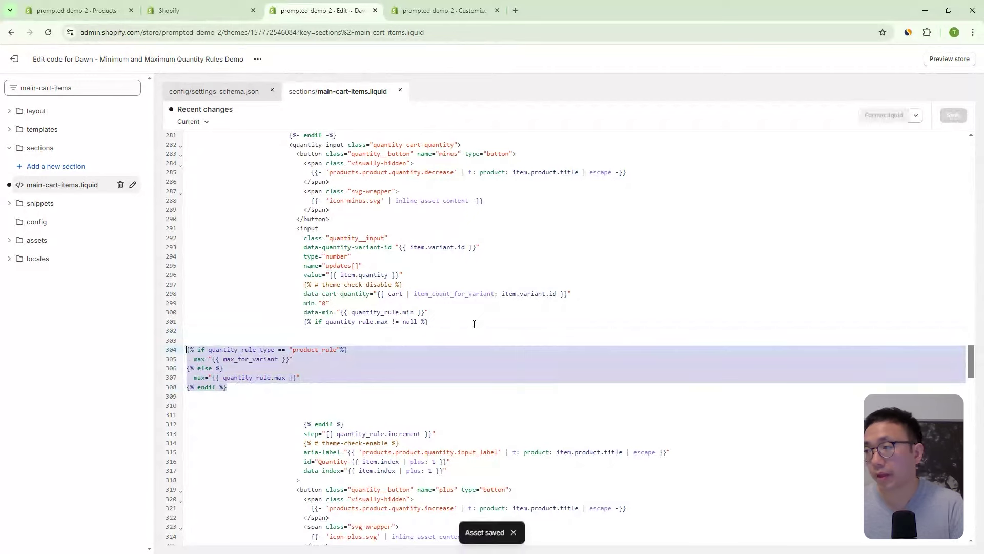
Review the inserted use_quantity_rules block and the max conditional inside the quantity input.
scroll(410, 408, "up", 3)
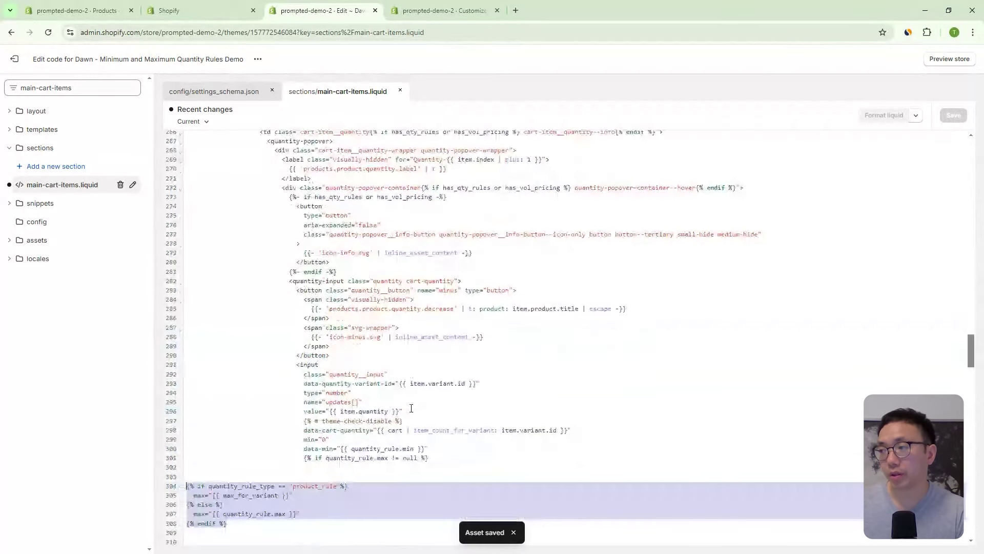
scroll(411, 408, "down", 3)
left_click(281, 259)
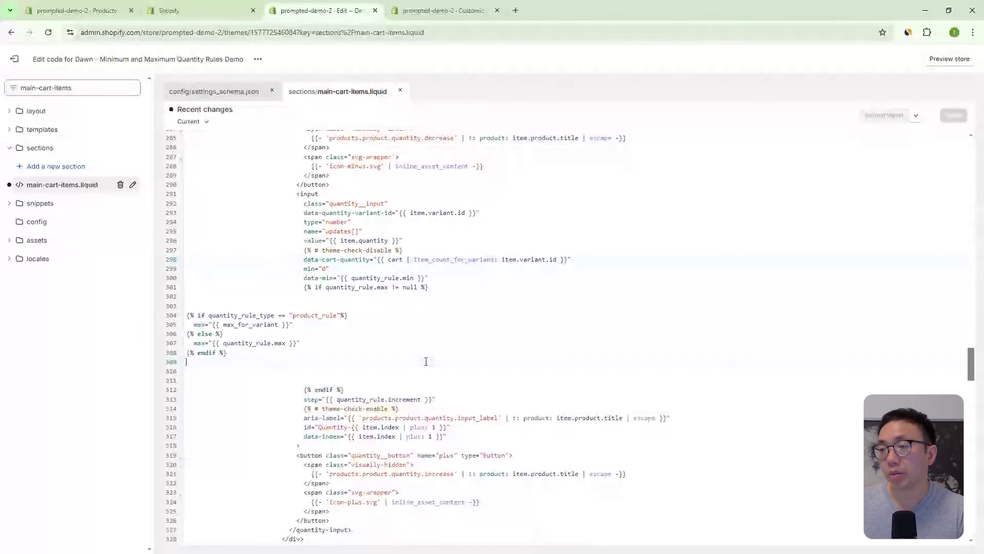
scroll(407, 358, "up", 5)
scroll(407, 358, "up", 10)
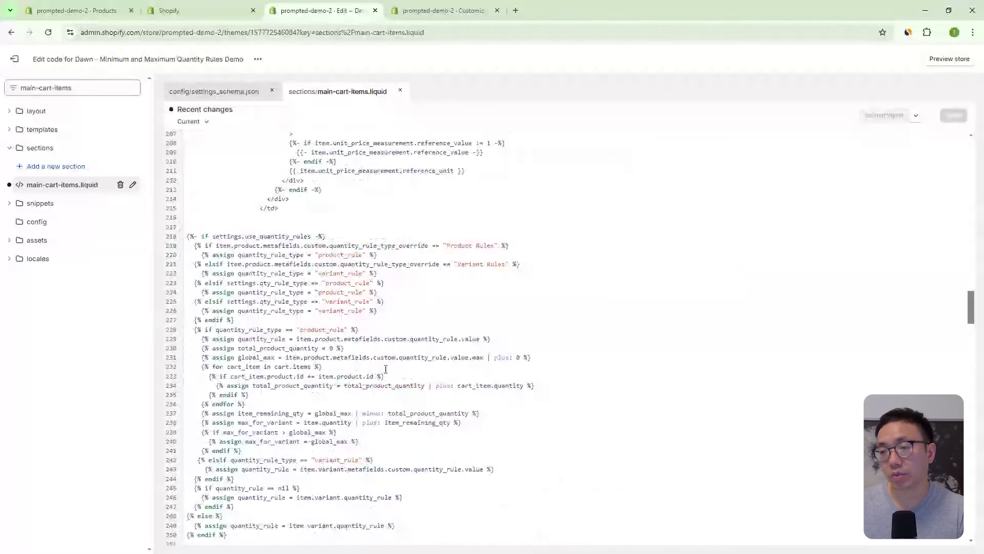
scroll(386, 369, "down", 11)
scroll(401, 342, "down", 3)
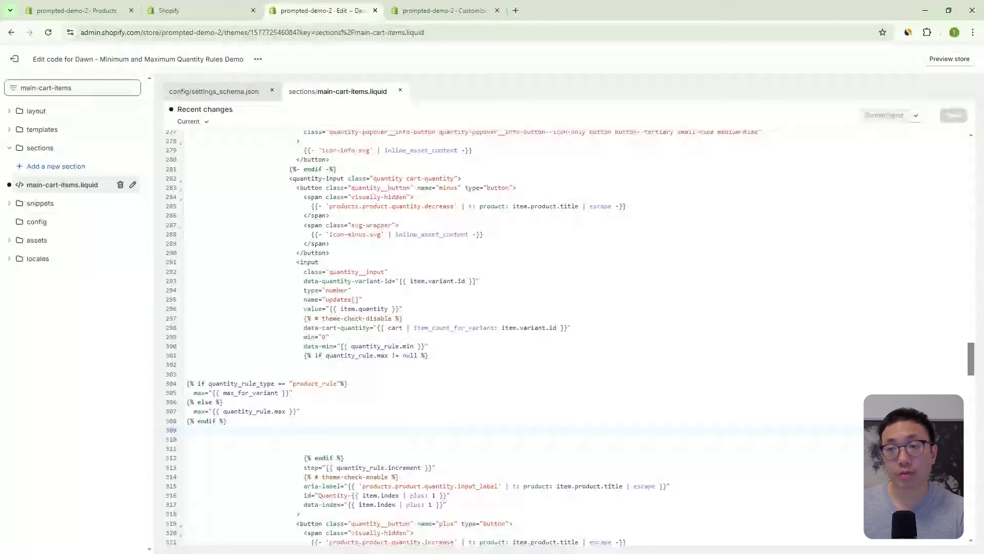
Filter the theme files by "cart-" and open cart-drawer.liquid from the sections folder.
triple_click(46, 87)
key("BackSpace")
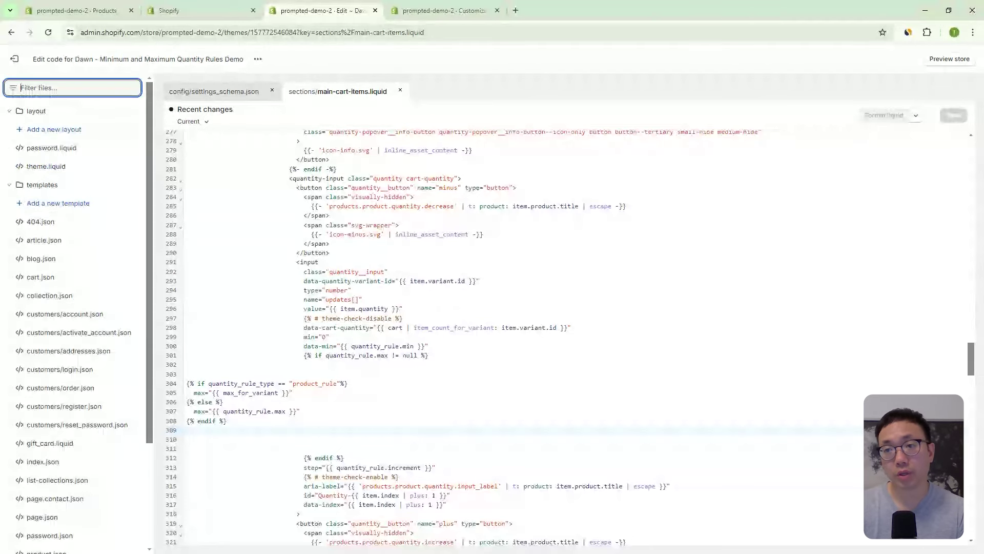
type("cart-")
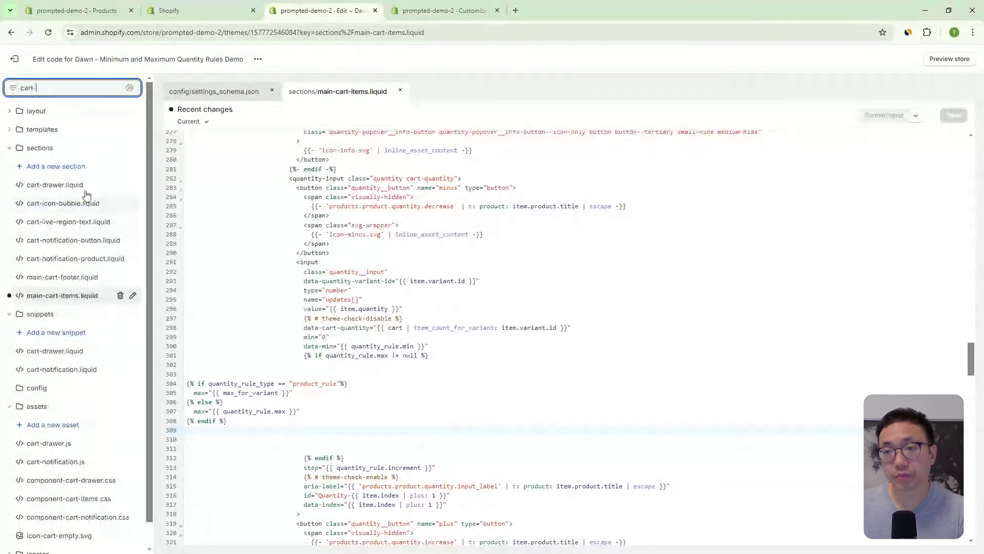
left_click(55, 185)
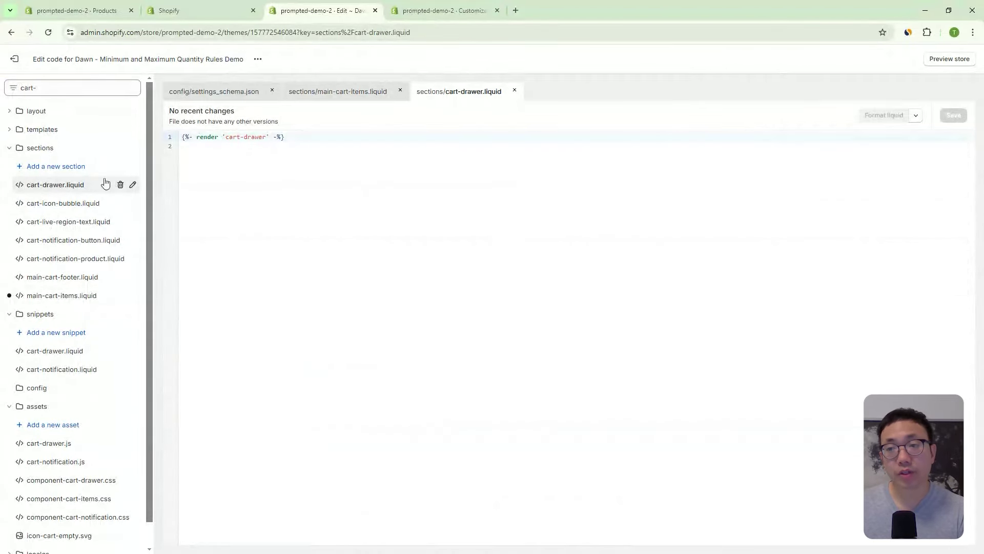
Follow the 'cart-drawer' render reference in the section file to open the cart-drawer.liquid snippet.
left_click(183, 144)
left_click_drag(334, 160, 204, 135)
left_click(302, 213)
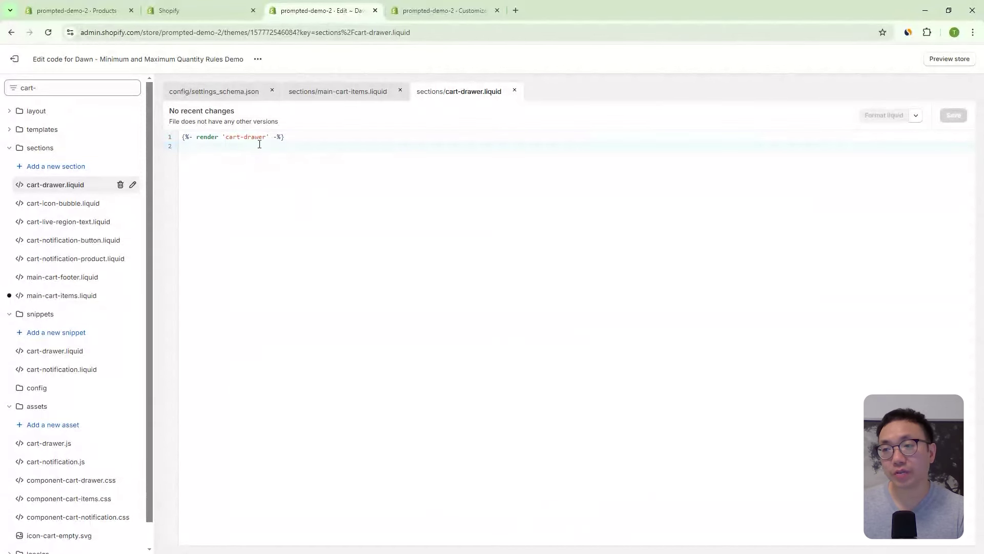
mouse_move(262, 136)
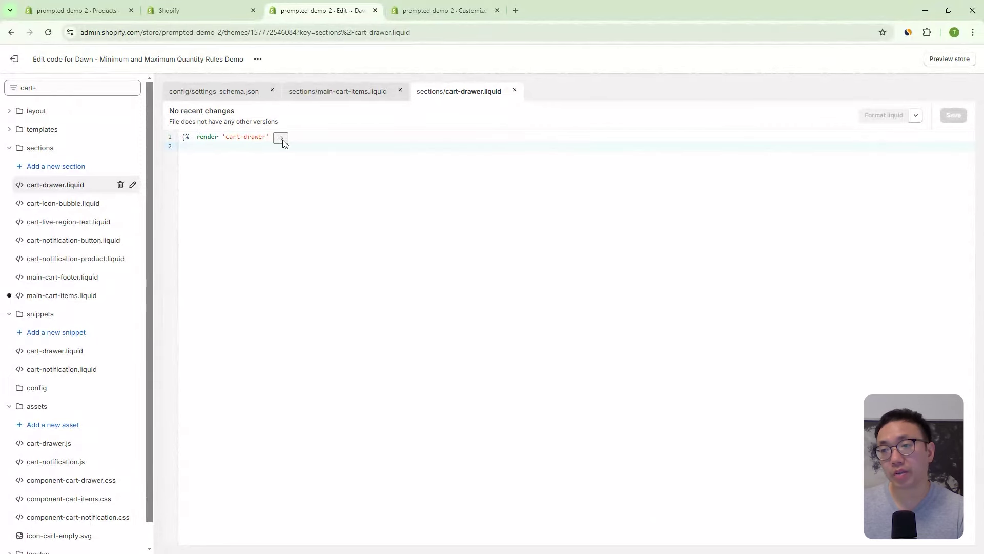
left_click(282, 139)
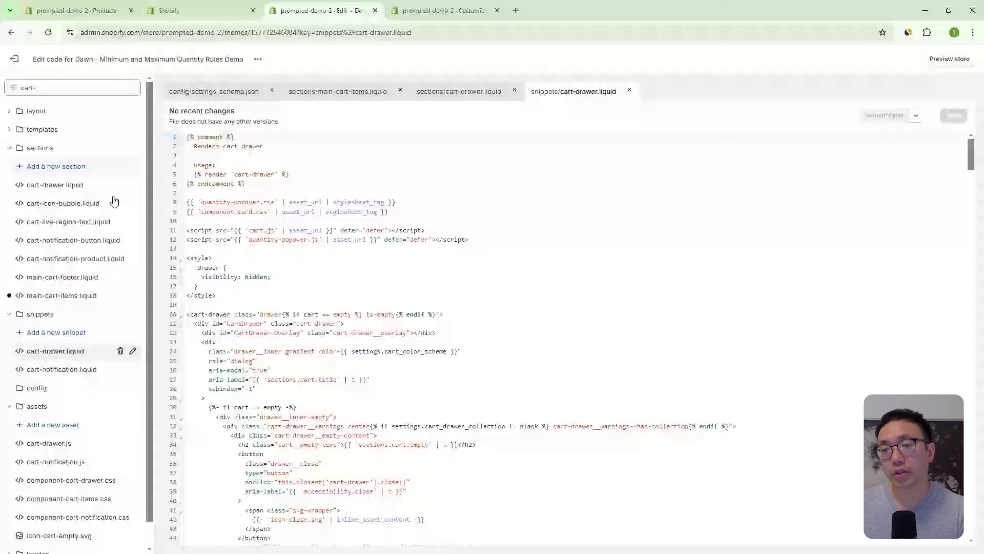
Close the sections version of cart-drawer.liquid and switch to the snippets/cart-drawer.liquid file.
scroll(46, 333, "down", 1)
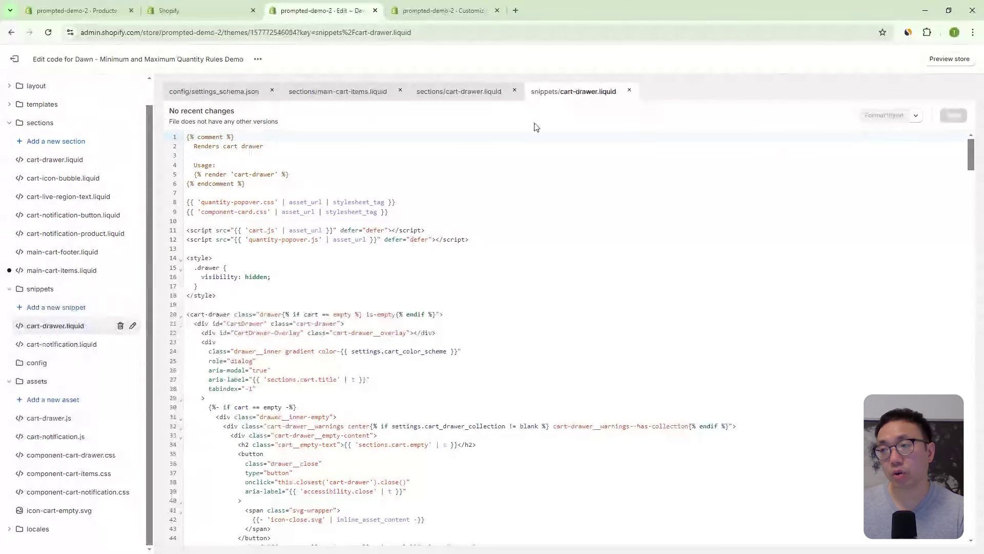
left_click(468, 94)
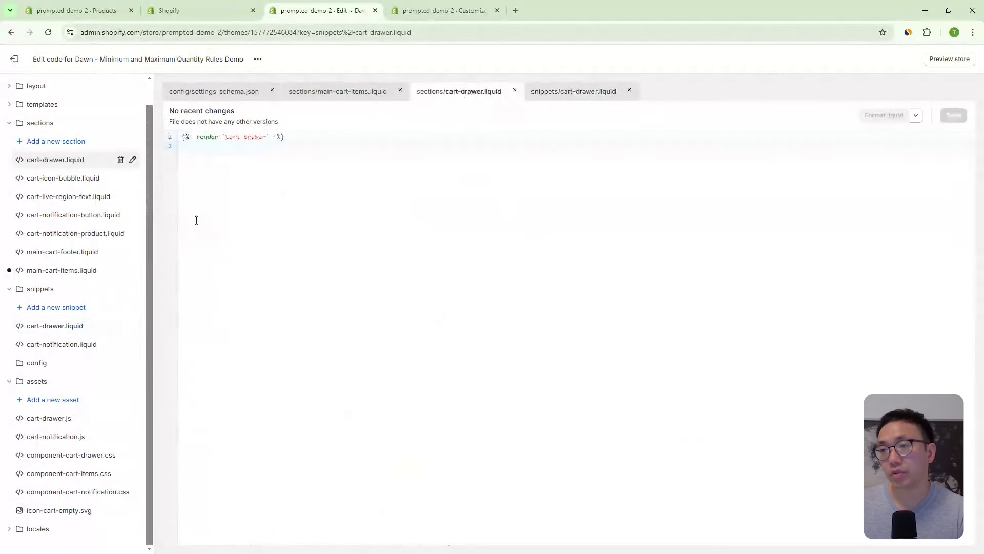
left_click(515, 91)
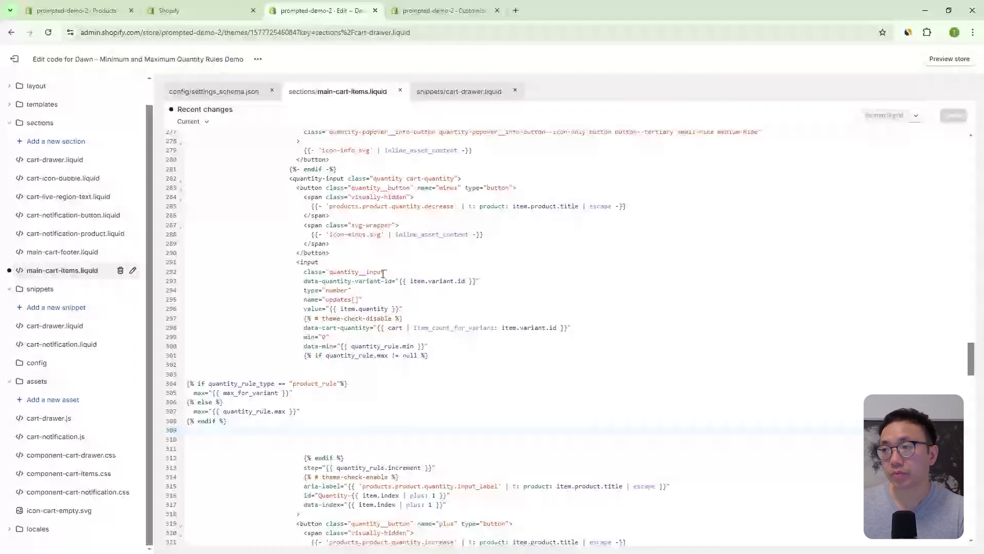
left_click(467, 93)
triple_click(396, 239)
scroll(395, 215, "down", 1)
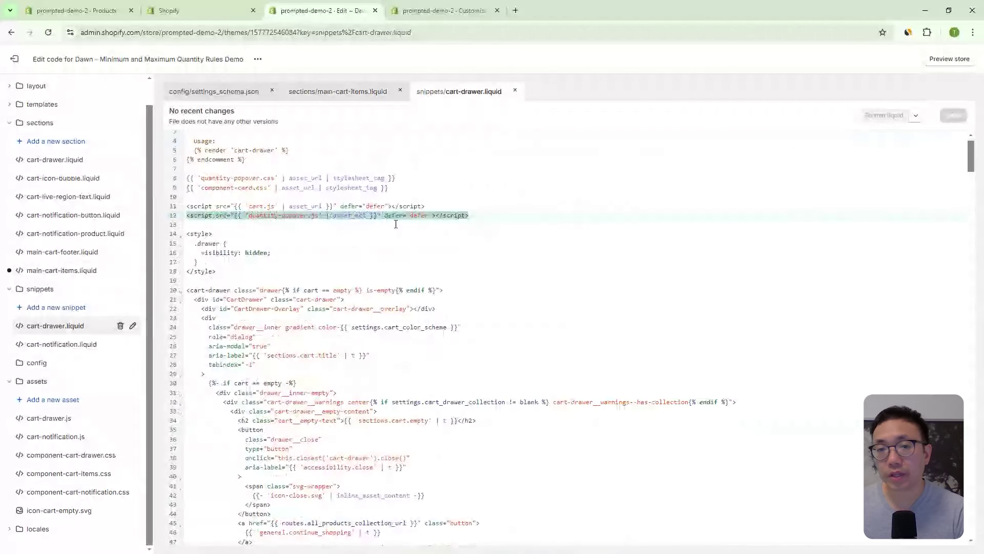
scroll(396, 224, "down", 1)
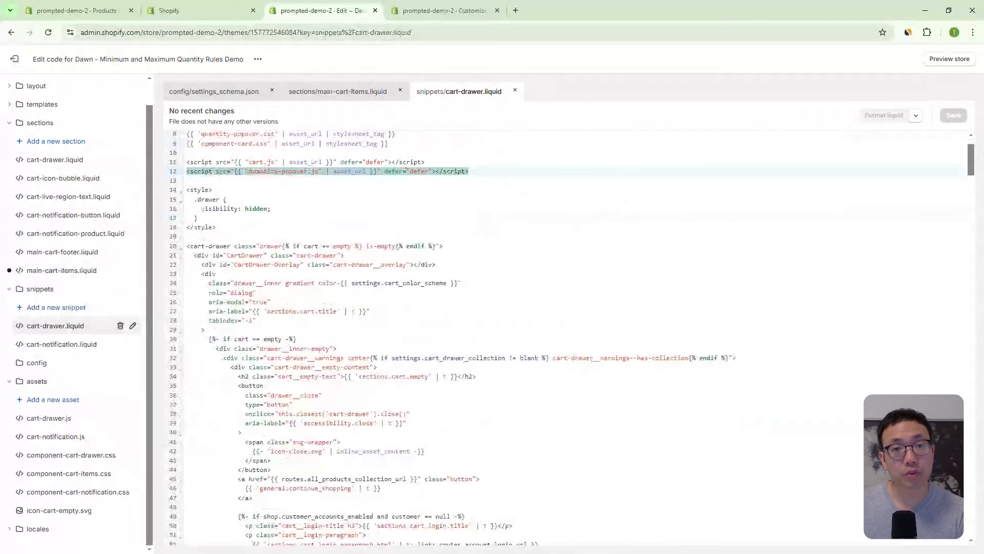
Find item.variant.quantity_rule in snippets/cart-drawer.liquid and replace every occurrence with quantity_rule.
key("alt+Tab")
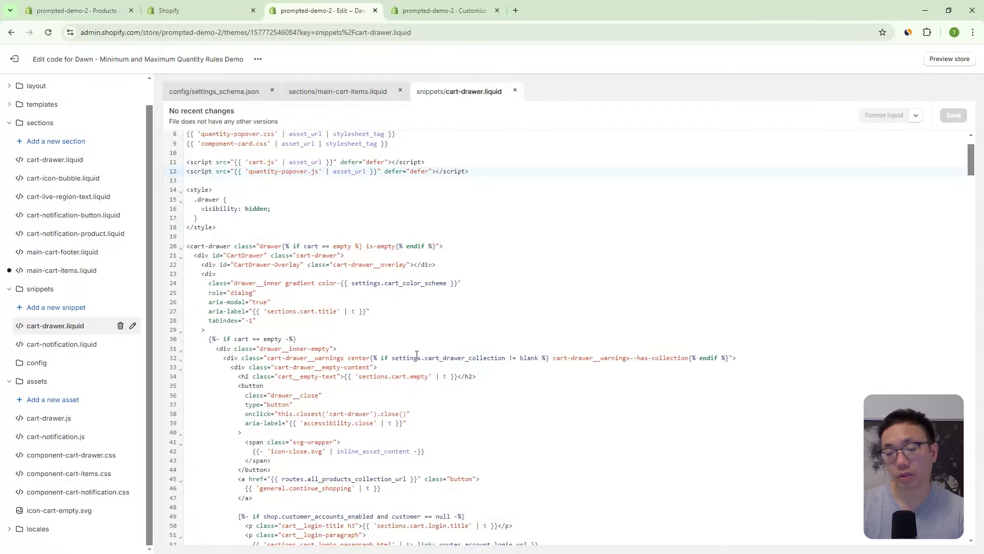
key("ctrl+f")
type("item.variant.quantity_rule")
left_click(587, 515)
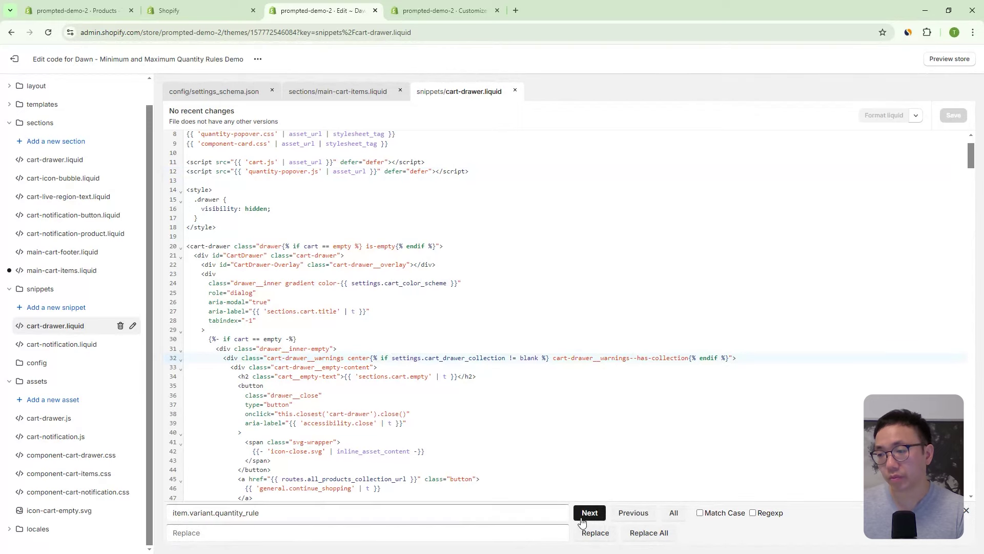
scroll(587, 433, "down", 3)
scroll(574, 424, "down", 2)
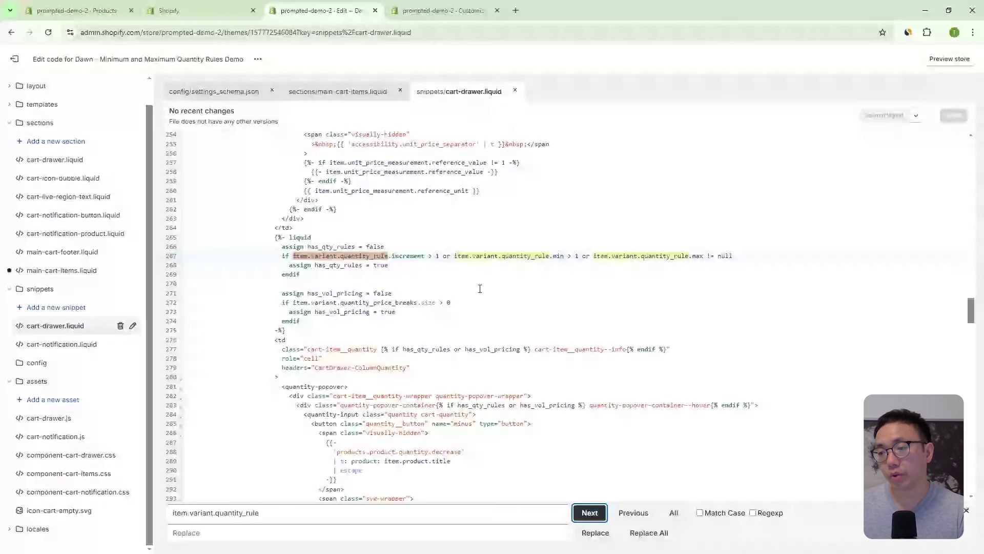
double_click(243, 512)
key("ctrl+c")
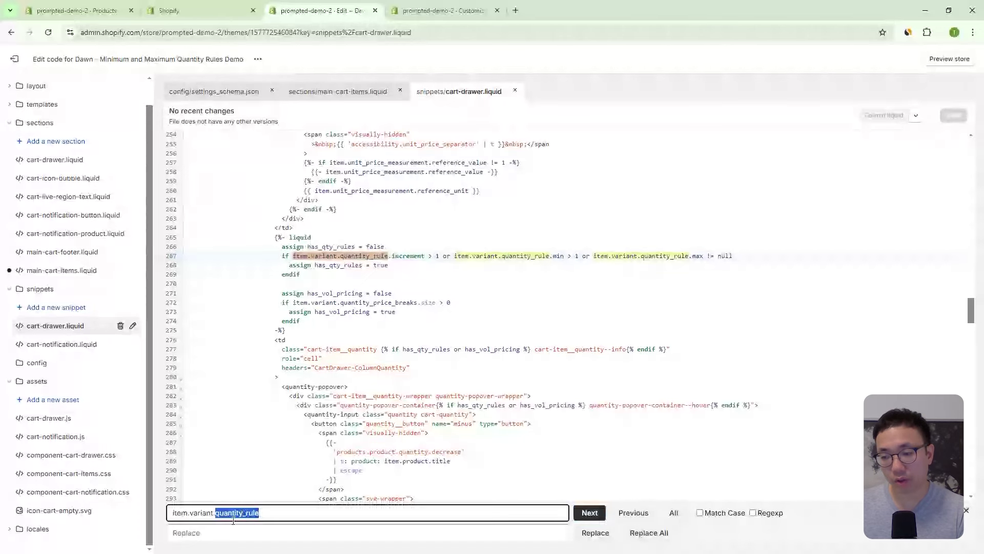
left_click(243, 530)
key("ctrl+v")
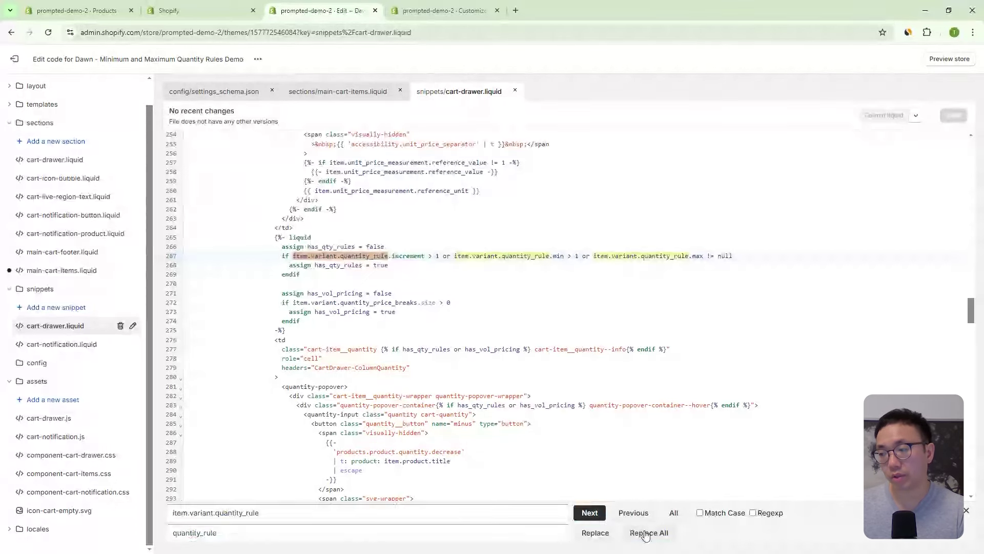
left_click(647, 532)
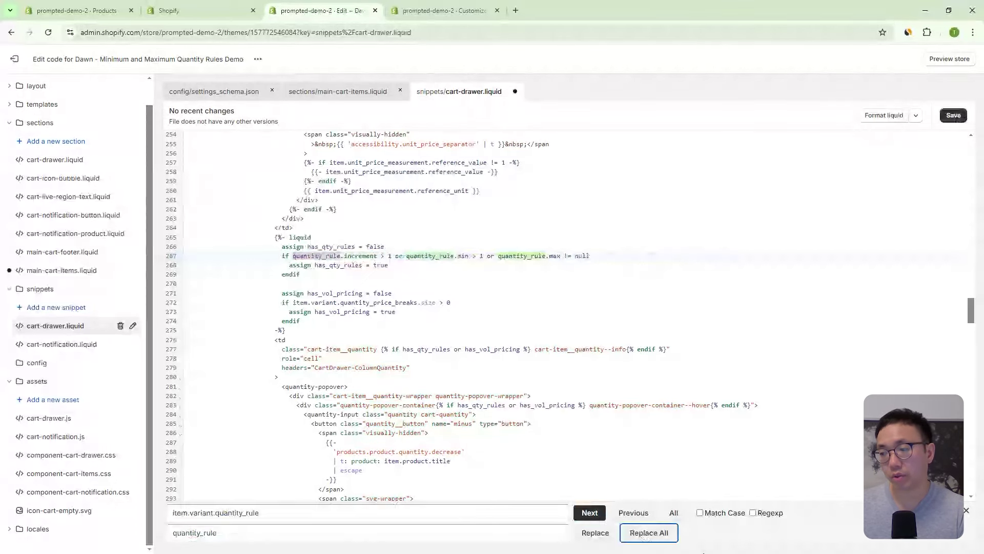
Paste the quantity_rule assignment code on new lines between the closing td tag and the has_qty_rules liquid block, and save the snippet.
left_click(296, 237)
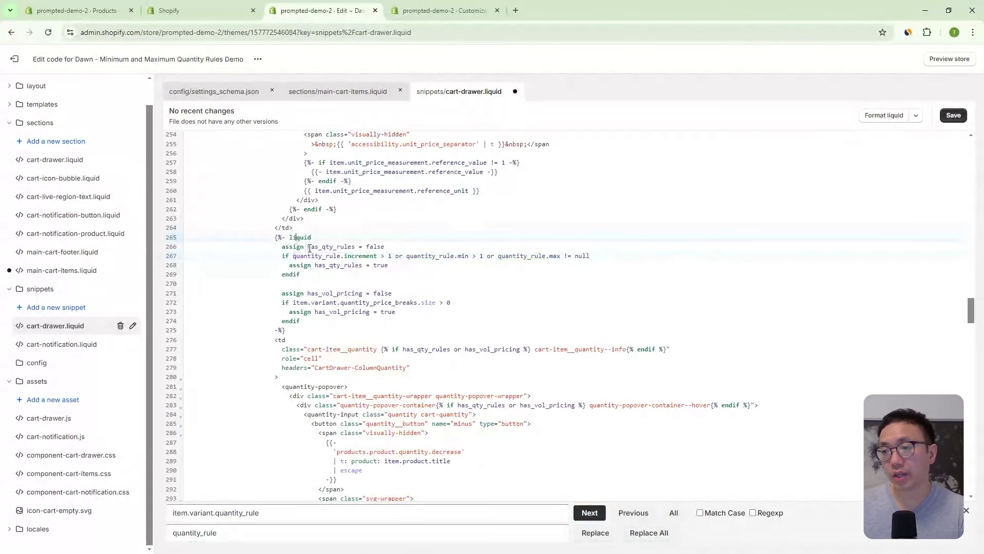
left_click(283, 248)
key("shift+End")
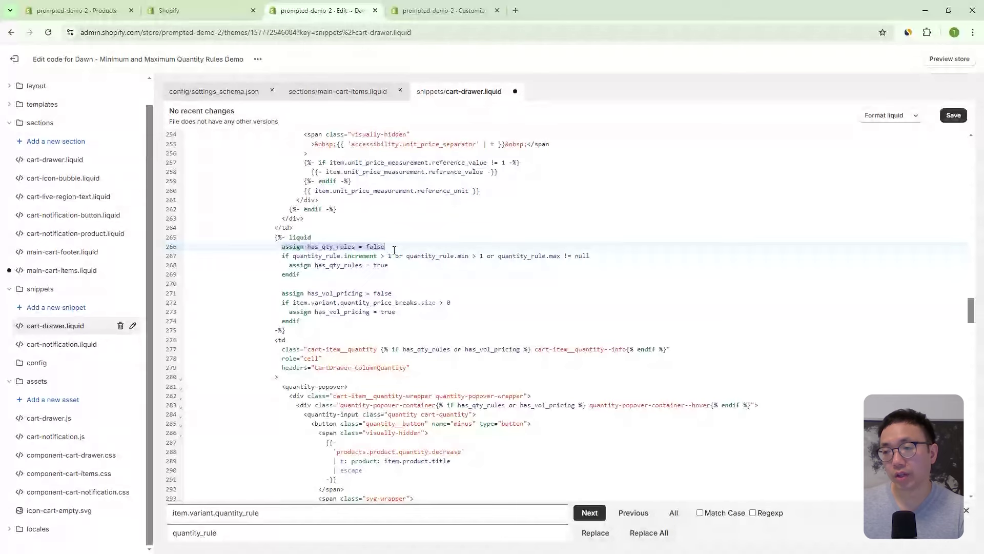
left_click(323, 231)
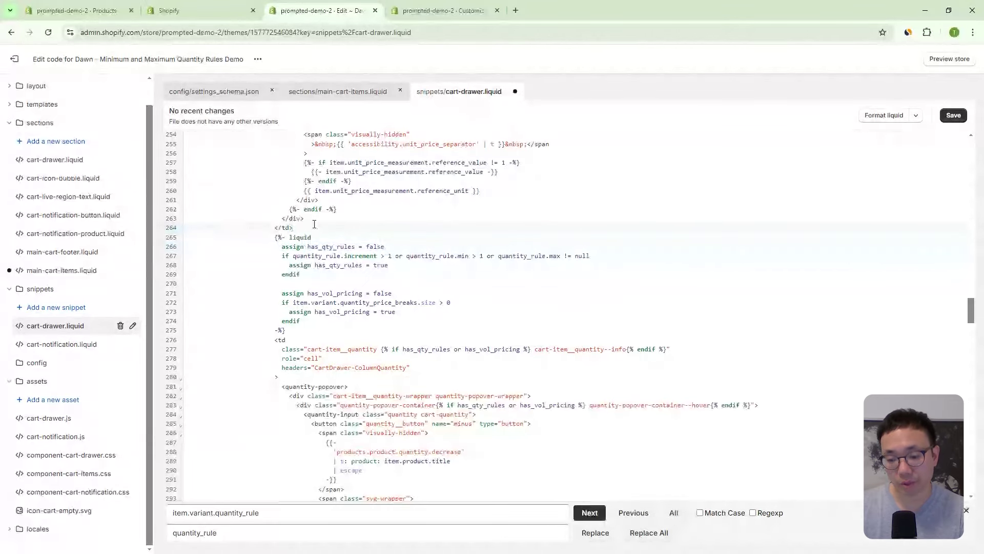
key("Return")
key("Return")
key("Return")
key("Return")
key("Return")
key("Up")
key("Up")
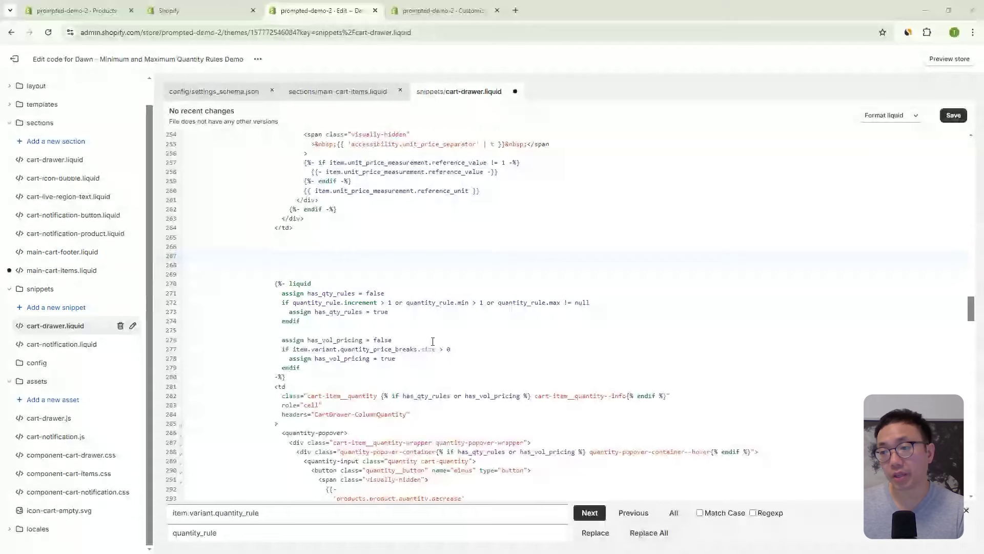
key("ctrl+v")
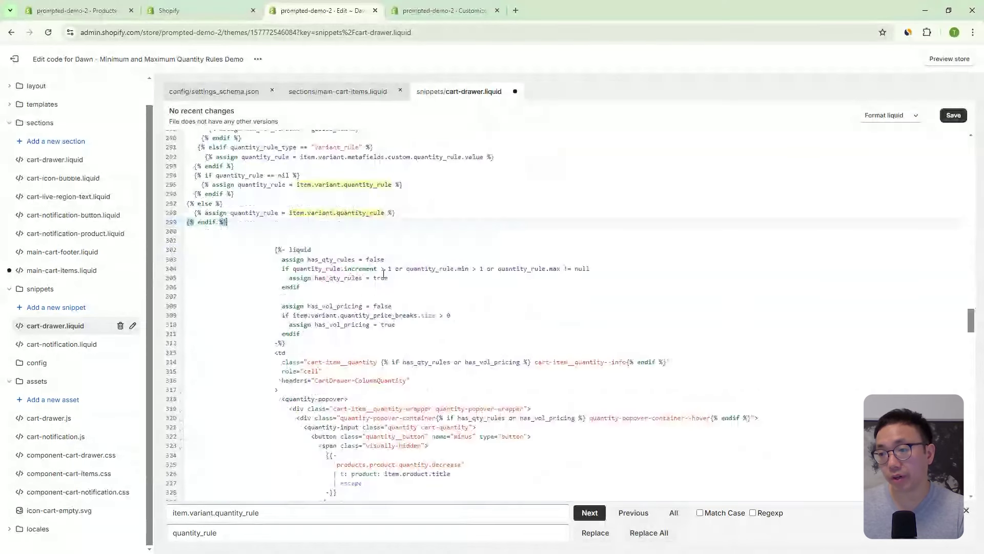
left_click(960, 116)
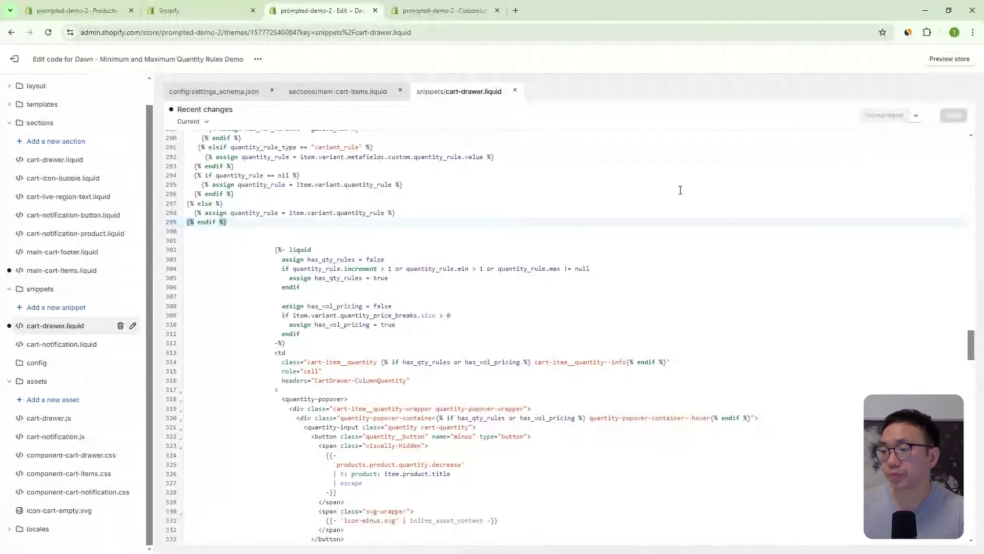
Below the quantity input's max attribute, add a condition using max_for_variant when quantity_rule_type is "product_rule" and quantity_rule.max otherwise.
scroll(553, 202, "up", 3)
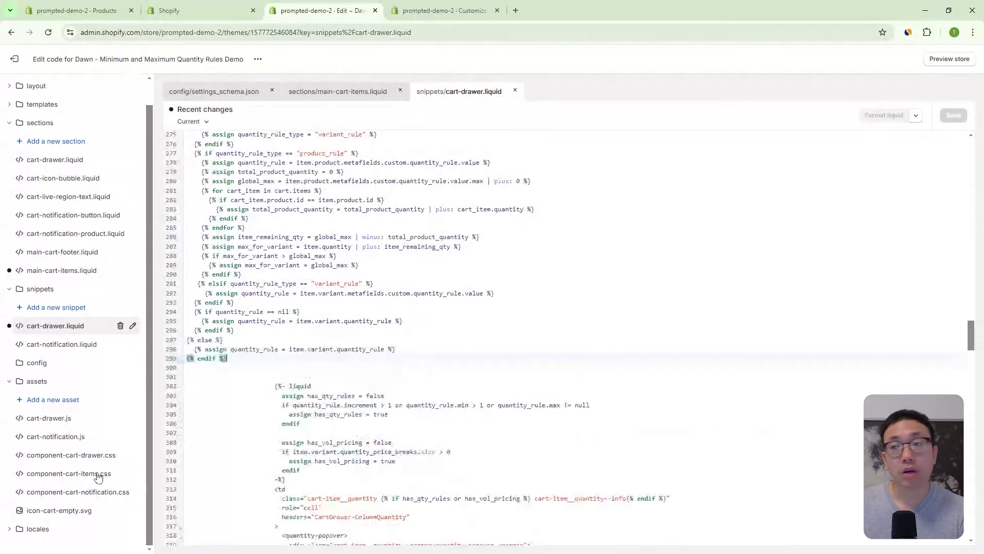
scroll(385, 314, "down", 2)
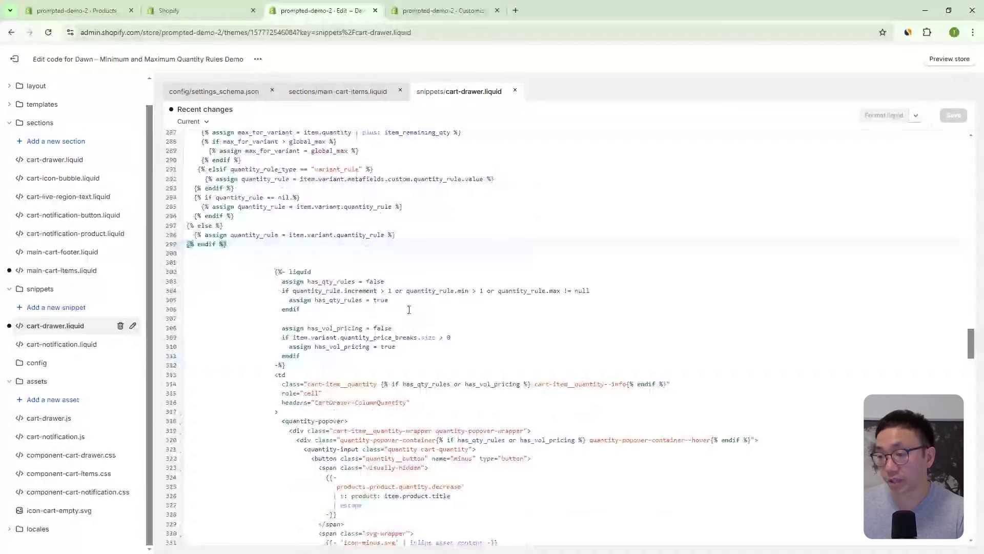
scroll(395, 333, "down", 4)
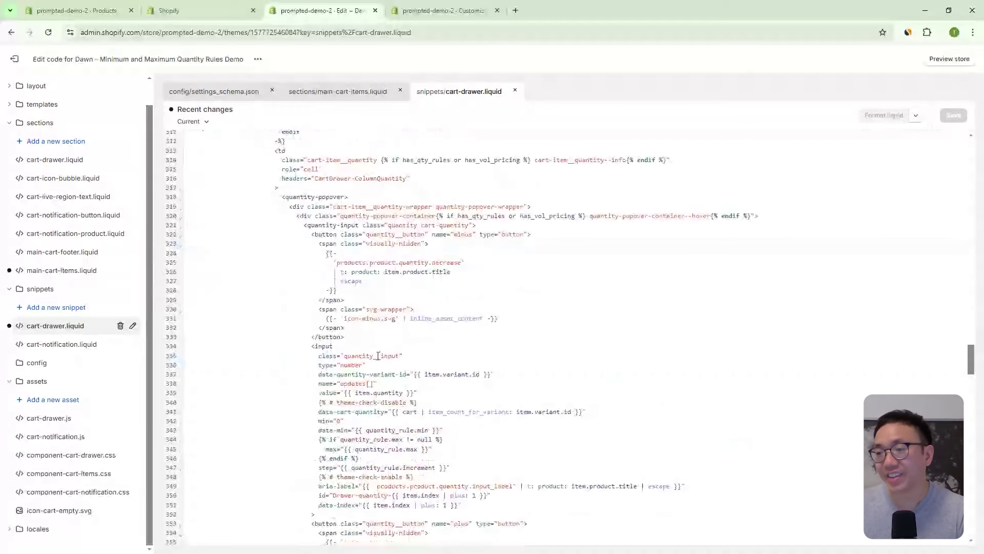
double_click(323, 347)
scroll(416, 313, "down", 3)
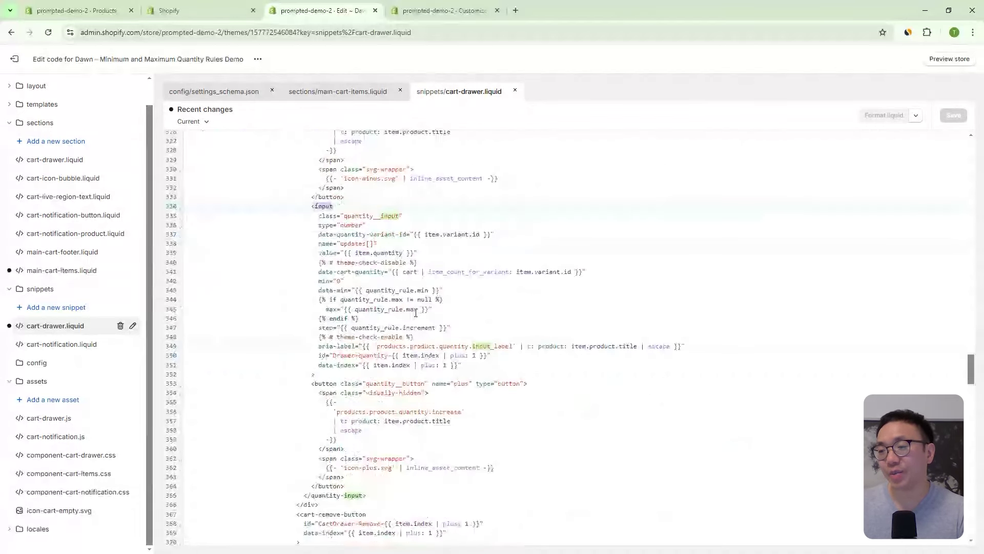
left_click_drag(326, 310, 434, 309)
left_click(445, 312)
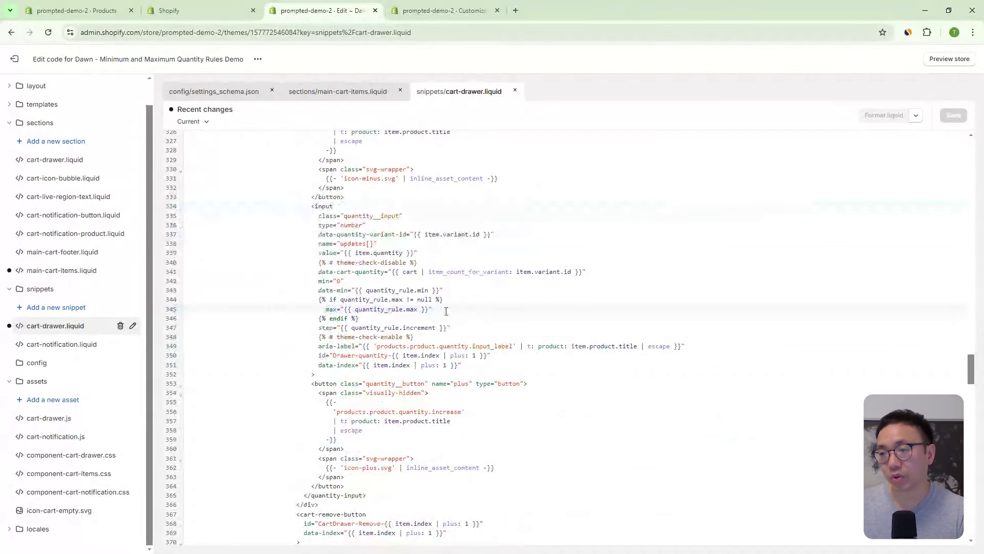
key("Return")
key("Return")
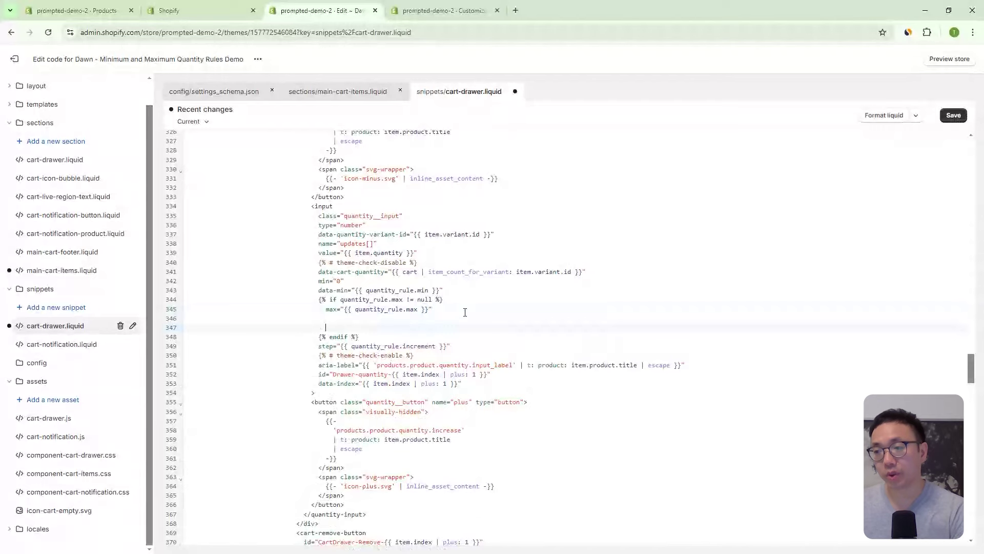
left_click(451, 309)
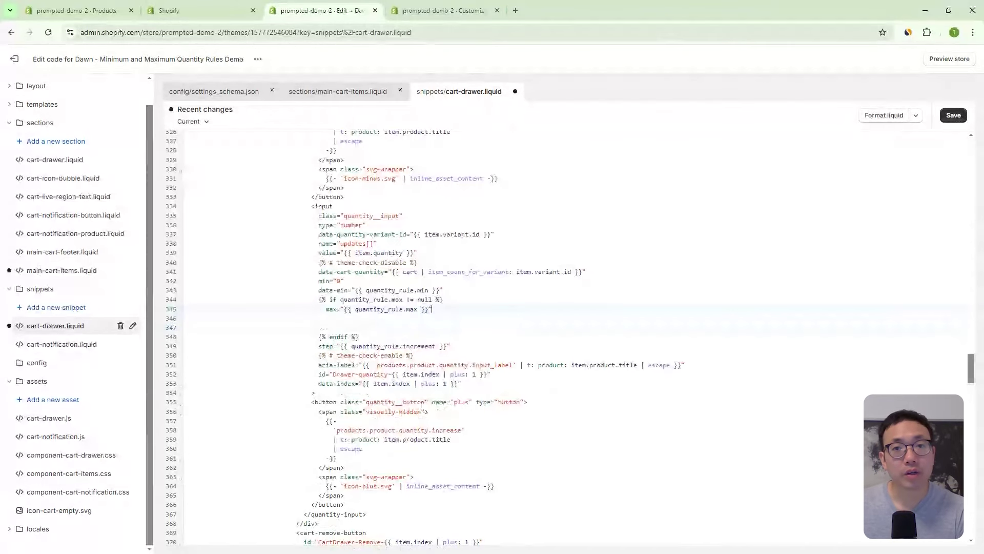
left_click(368, 318)
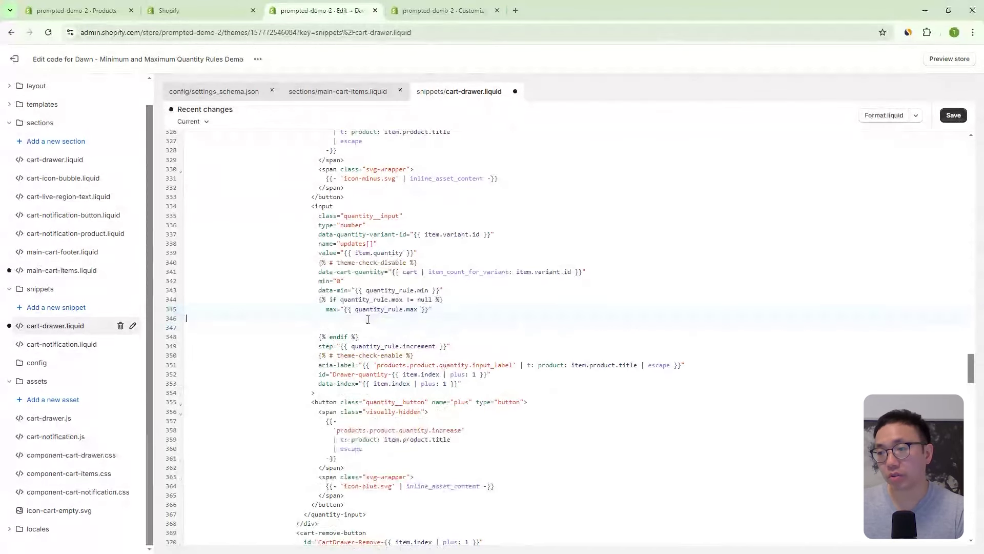
type("{% if quantity_rule_type == \"product_rule\"%}   max=\"{{ max_for_variant }}\" {% else %}   max=\"{{ quantity_rule.max }}\" {% endif %}")
Delete the original max="{{ quantity_rule.max }}" line above the new condition and save the cart drawer snippet.
left_click_drag(434, 309, 169, 313)
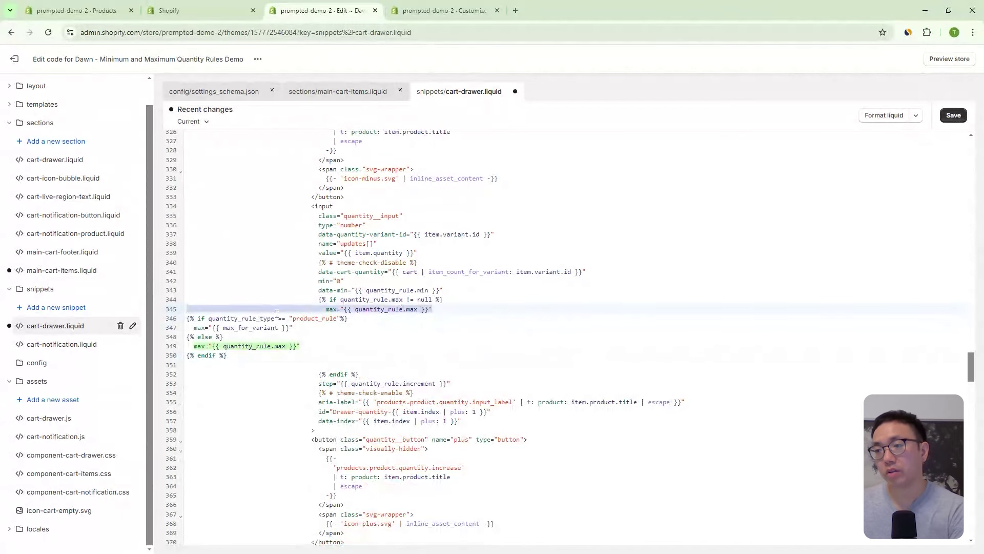
key("BackSpace")
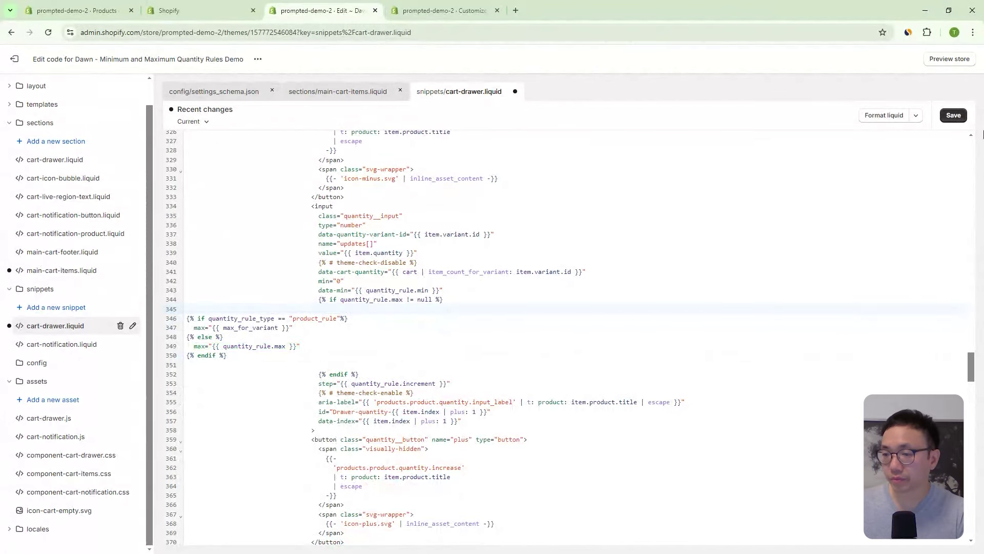
left_click(954, 115)
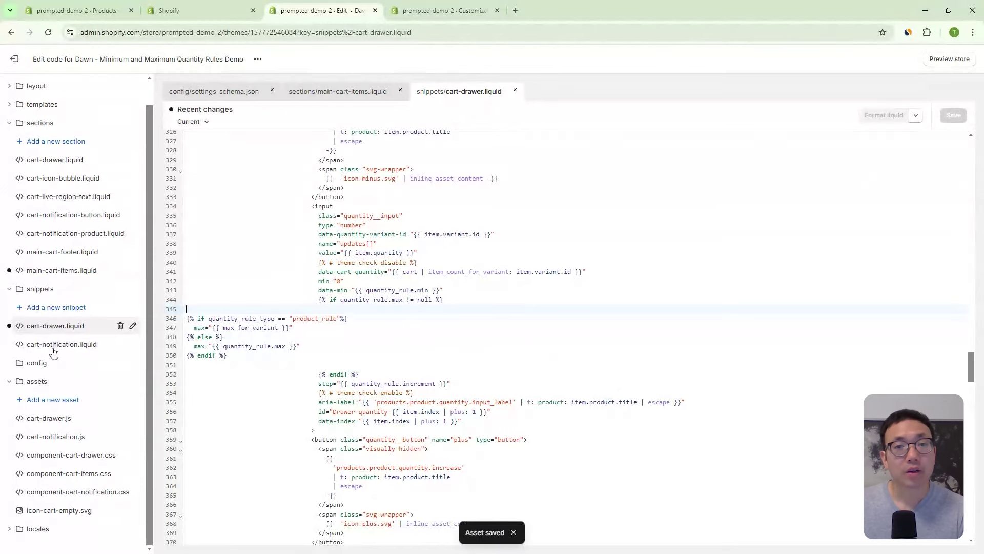
Filter the theme files by "main-produ" and open main-product.liquid from the sections folder.
scroll(148, 122, "up", 1)
double_click(27, 88)
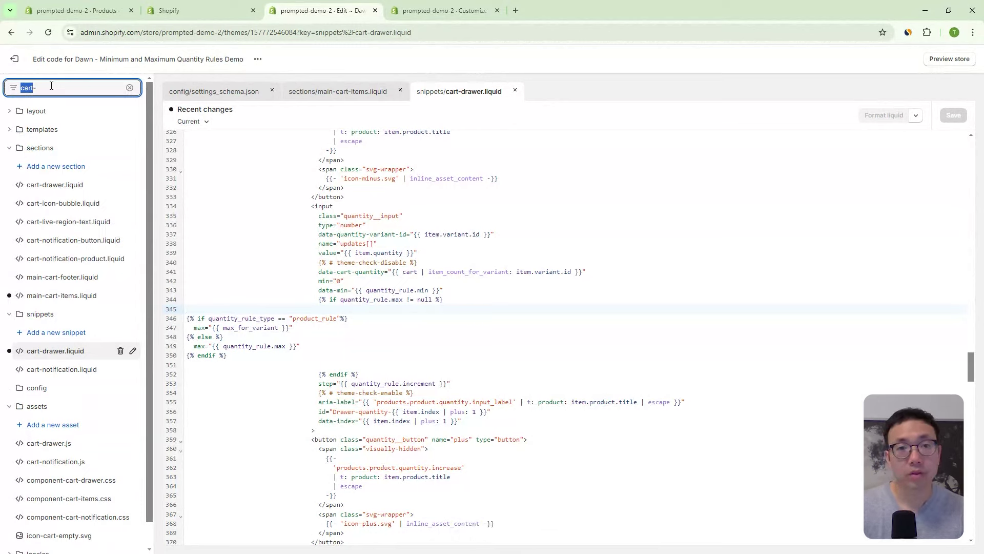
key("BackSpace")
type("main-product")
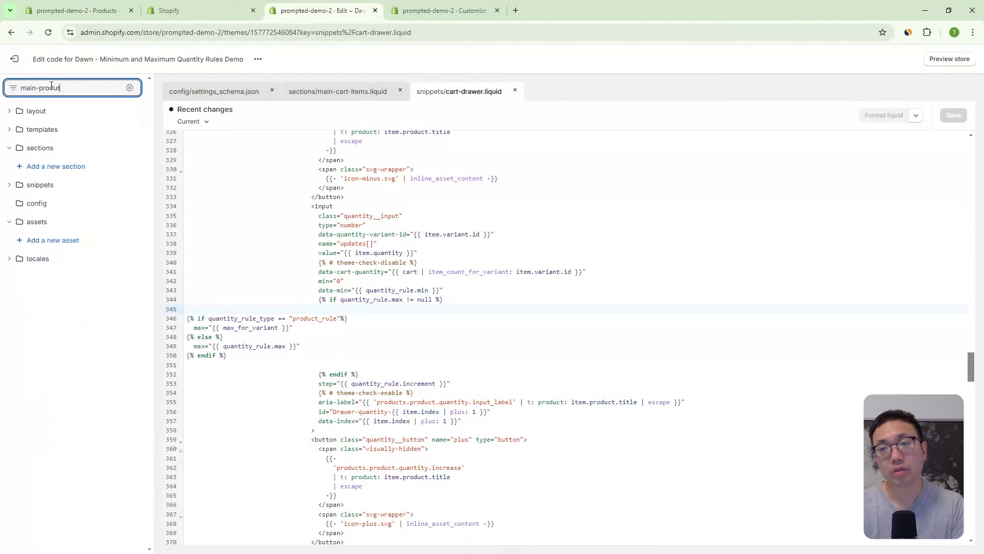
key("BackSpace")
key("BackSpace")
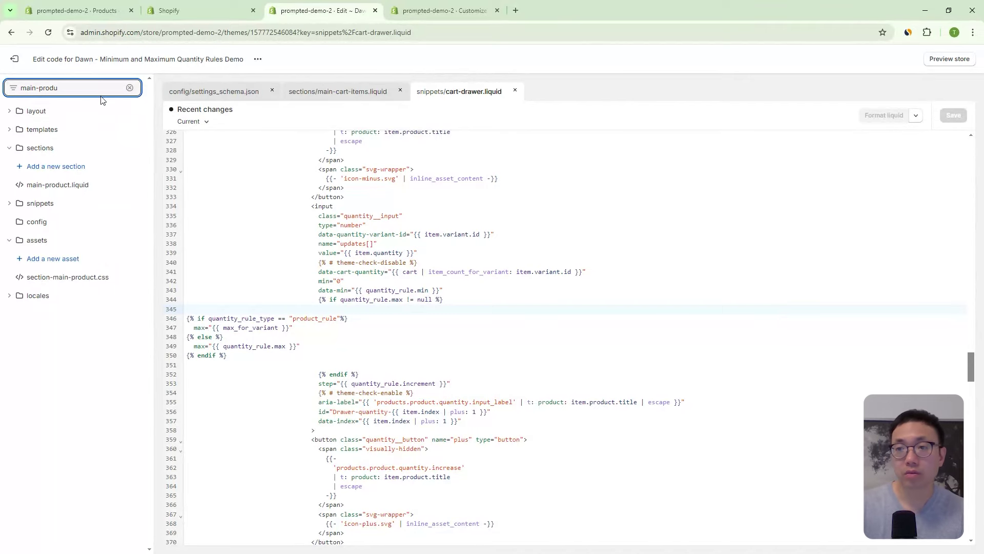
left_click(70, 185)
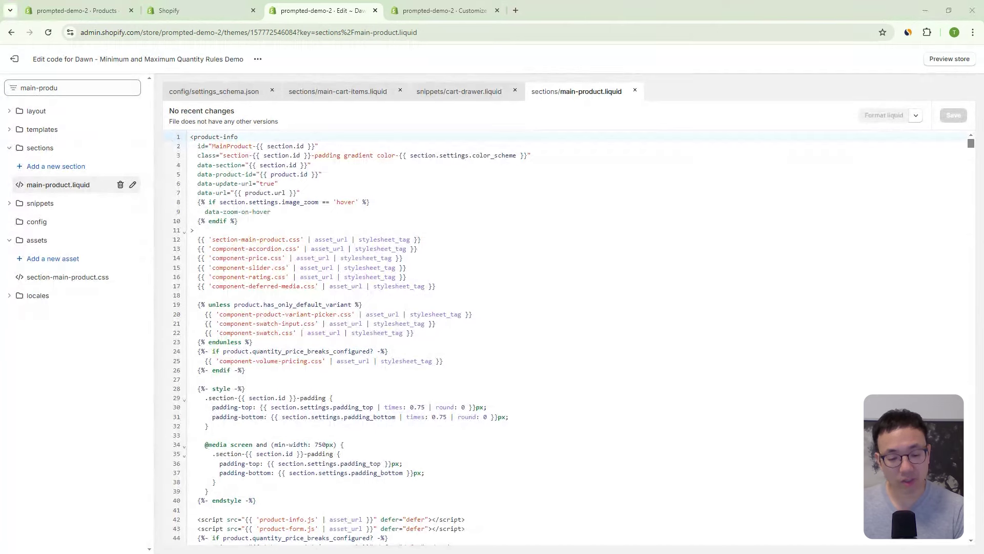
Find the occurrences of "product.selected_or_first_available_variant.quantity_rule" in main-product.liquid.
left_click(429, 384)
key("ctrl+f")
type("product.selected_or_first_available_variant.quantity_rule")
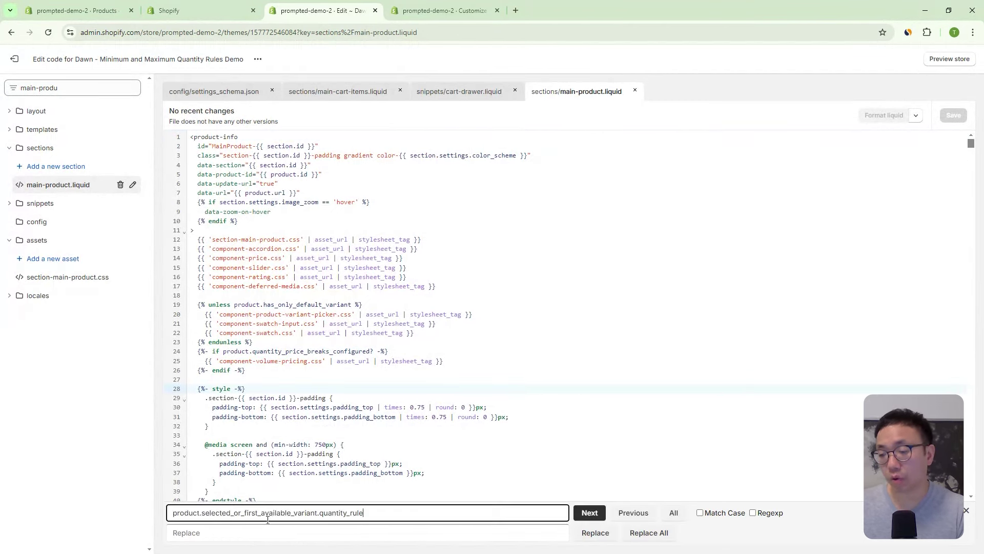
left_click_drag(375, 515, 156, 513)
left_click_drag(410, 512, 183, 510)
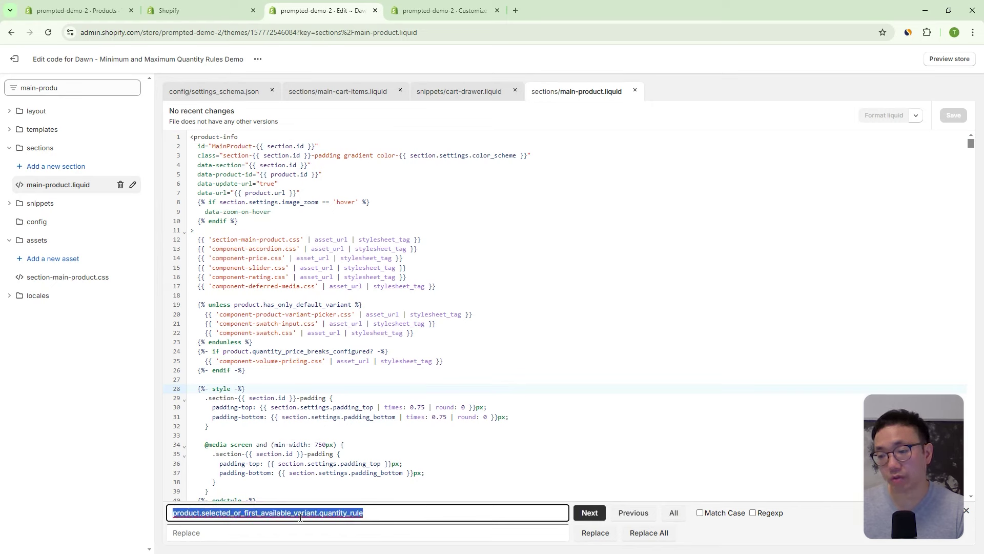
left_click(380, 514)
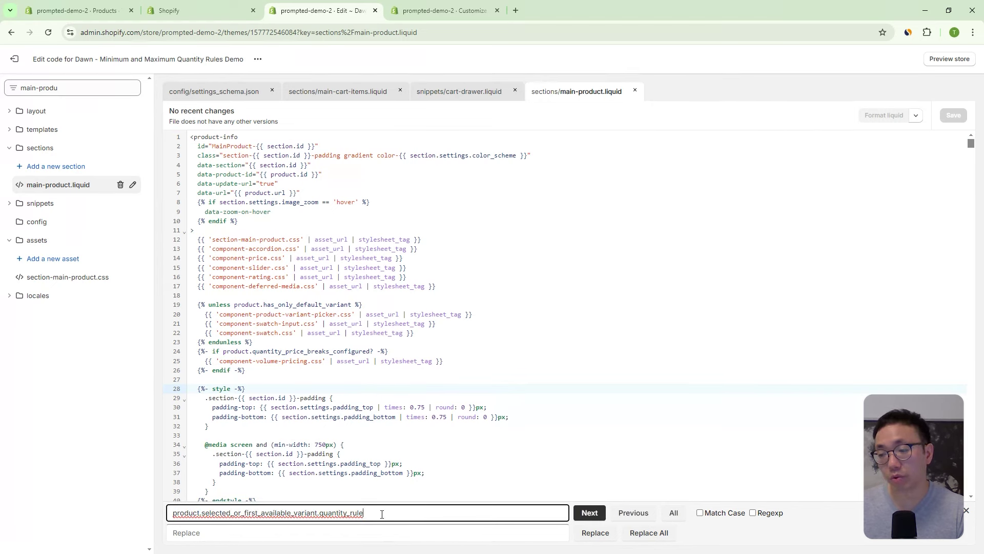
left_click(590, 512)
scroll(577, 424, "down", 5)
scroll(587, 333, "up", 4)
scroll(531, 363, "down", 5)
scroll(533, 328, "up", 3)
Replace all matches of the searched expression in main-product.liquid with "quantity_rule".
key("alt+Tab")
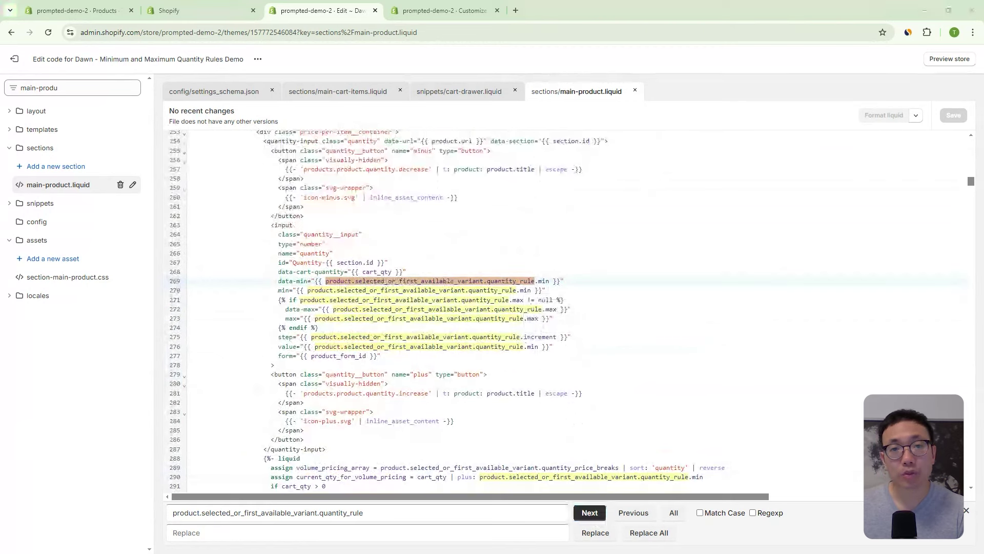
left_click(329, 531)
type("quantity_rule")
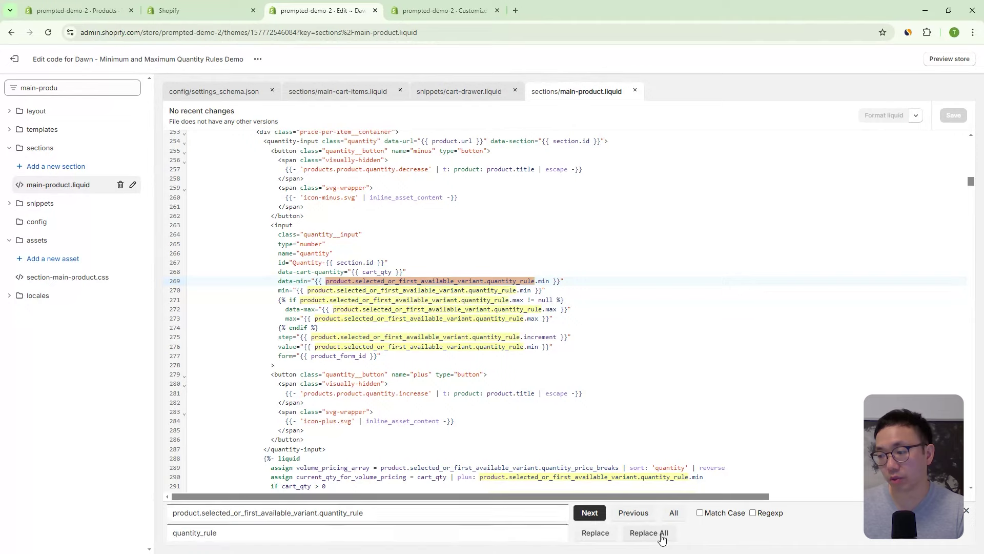
left_click(674, 531)
In the quantity_selector block, add three blank lines between the opening div tag's closing bracket and the TODO theme-check comment.
scroll(525, 299, "up", 5)
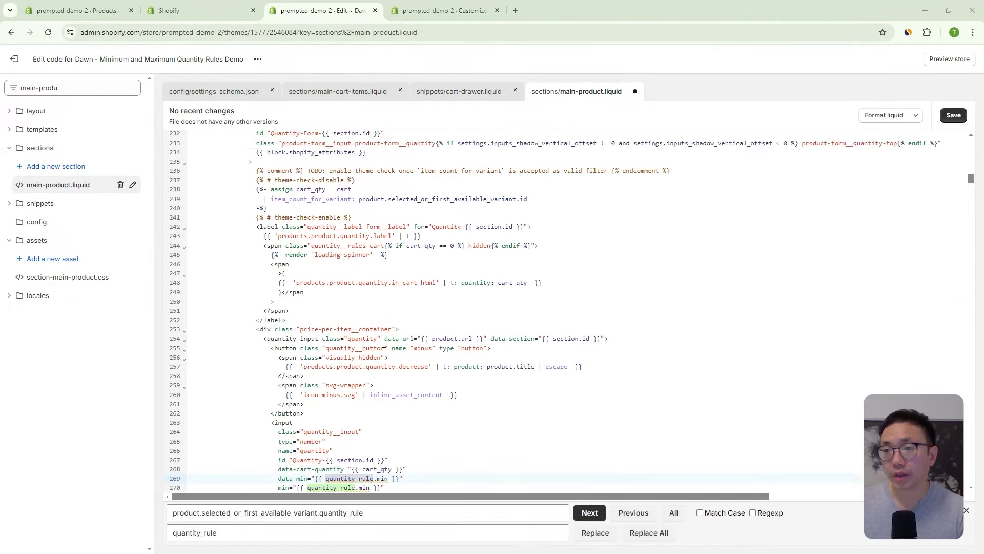
scroll(382, 351, "up", 2)
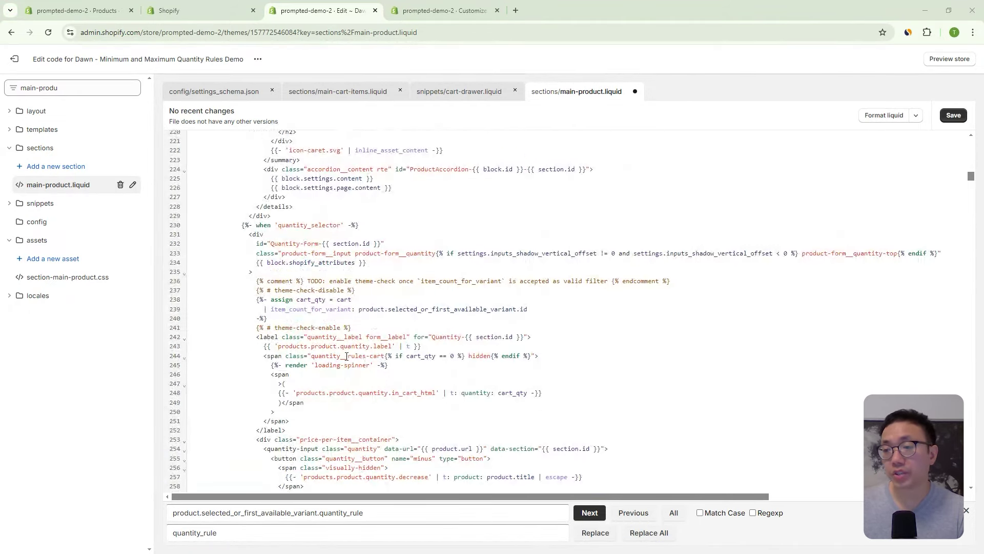
left_click_drag(251, 226, 359, 226)
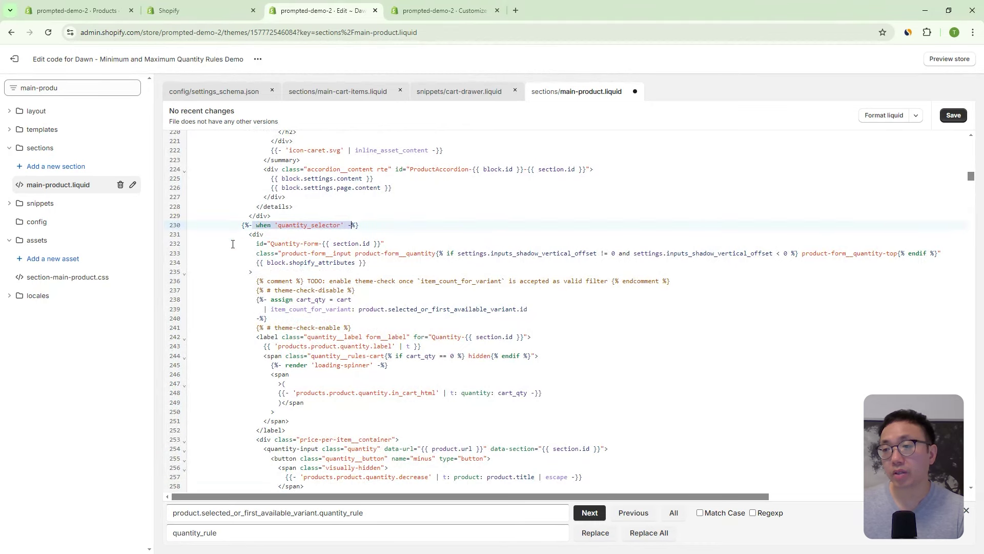
left_click_drag(262, 272, 184, 235)
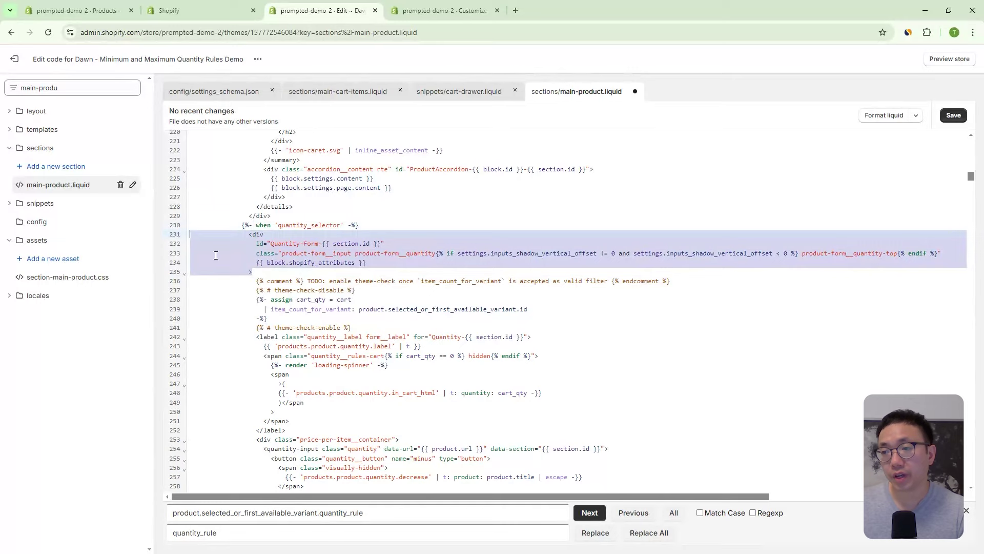
left_click(273, 275)
key("Return")
key("Return")
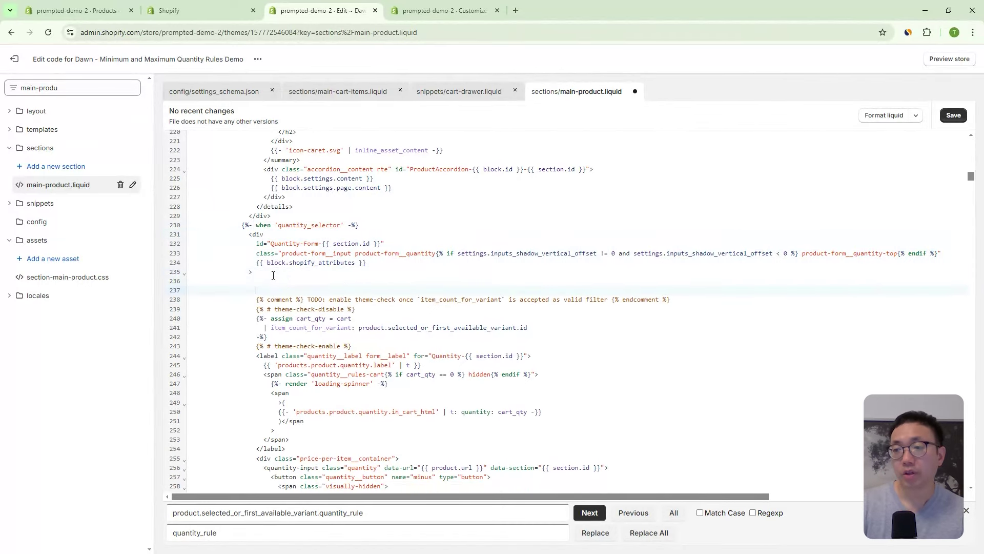
key("Return")
key("Up")
key("Up")
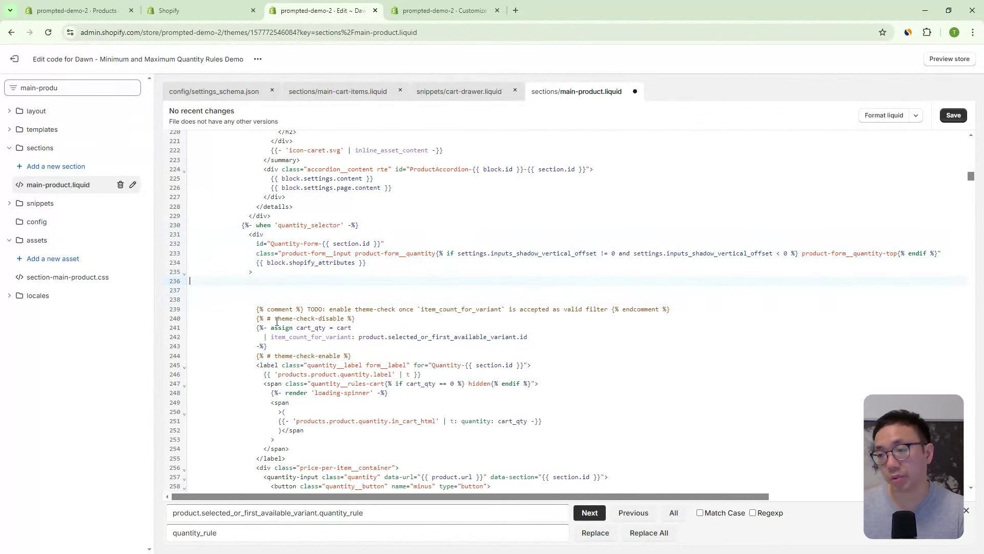
Add four blank lines between the theme-check-enable line and the quantity label element.
left_click(353, 356)
key("Return")
key("Return")
key("Return")
key("Return")
key("Up")
key("Up")
Paste the quantity_rule and cart_qty assignment code into the blank lines above the TODO theme-check comment.
left_click(293, 284)
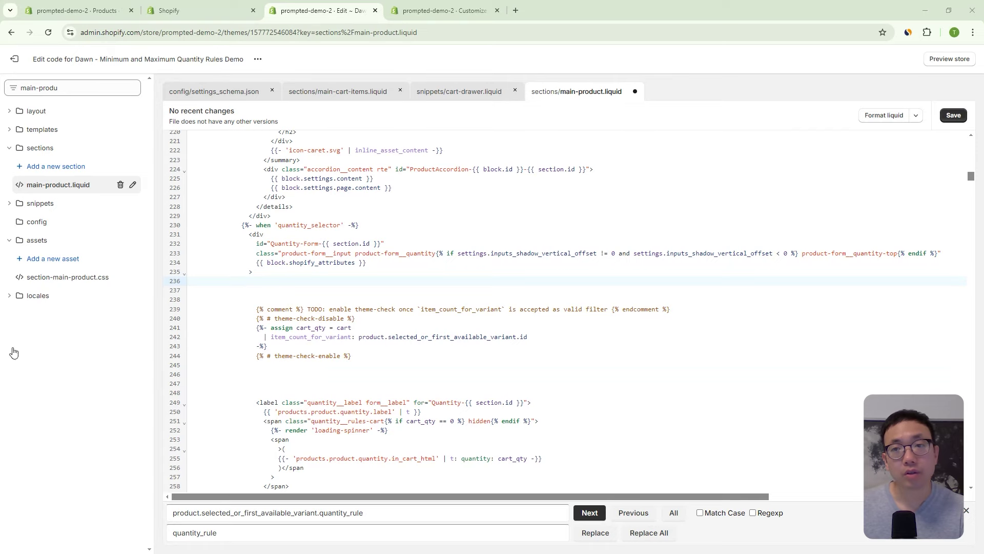
left_click(251, 290)
key("ctrl+v")
scroll(284, 404, "down", 1)
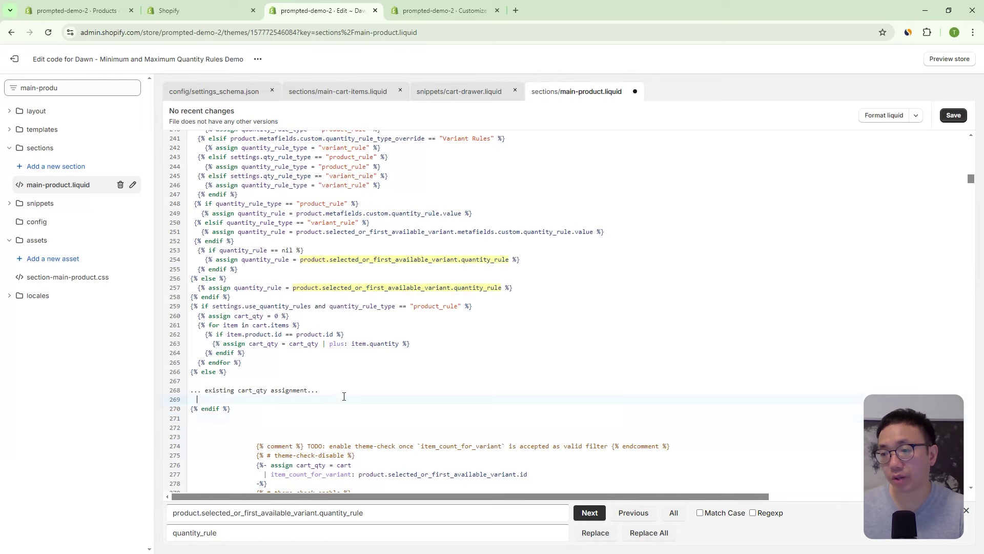
Move the original cart_qty assignment, including its theme-check comments, into the else branch, replacing the "... existing cart_qty assignment..." placeholder.
left_click_drag(336, 391, 176, 393)
scroll(316, 388, "down", 1)
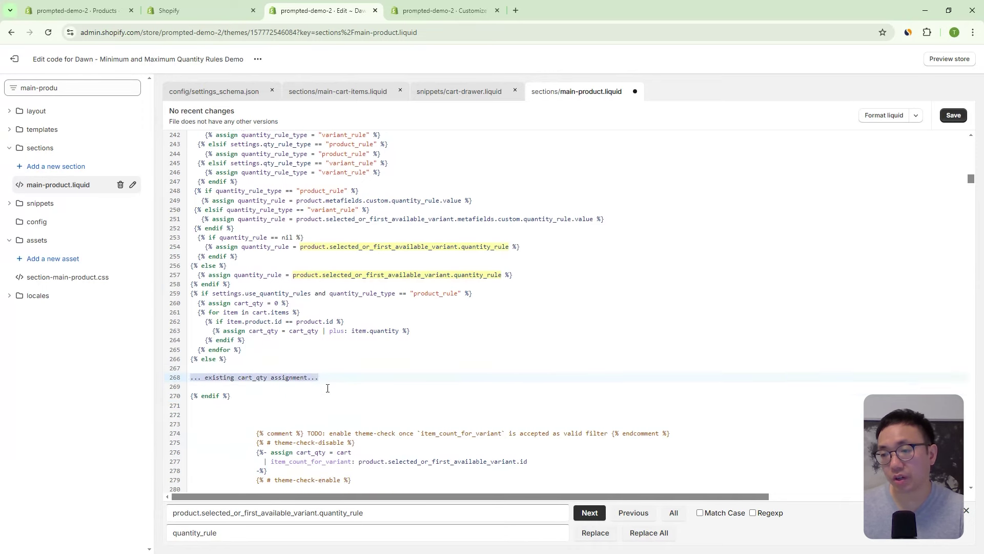
scroll(316, 388, "down", 1)
left_click_drag(260, 362, 172, 343)
key("ctrl+c")
key("BackSpace")
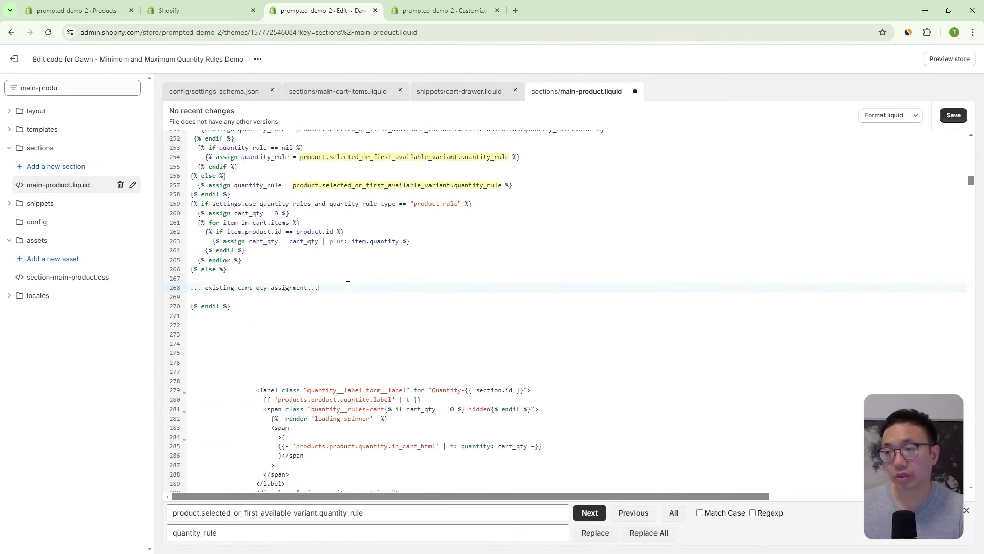
left_click_drag(319, 288, 188, 287)
key("ctrl+v")
left_click(293, 362)
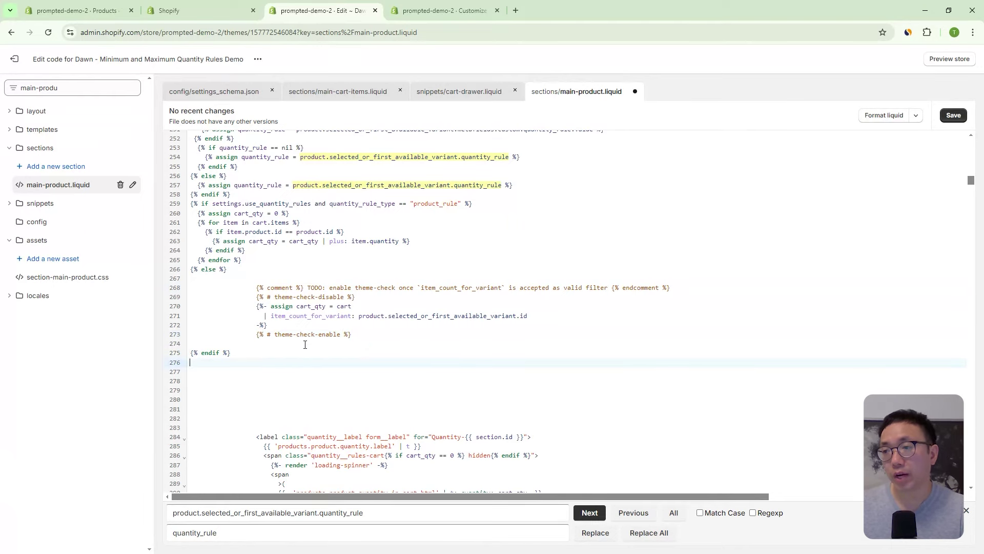
Review the pasted quantity rule conditions and the product_rule cart_qty loop, and save main-product.liquid.
scroll(342, 273, "up", 3)
scroll(443, 369, "down", 2)
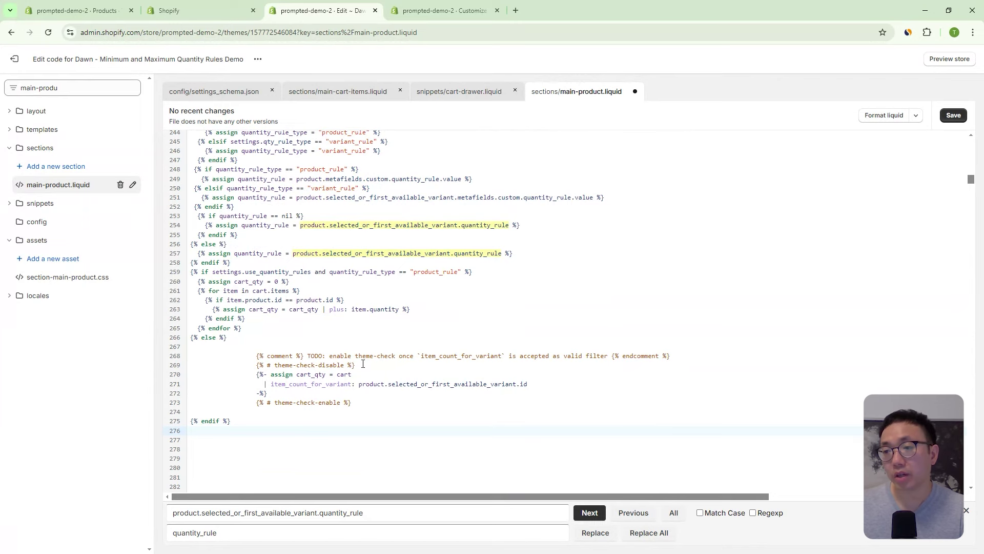
scroll(363, 364, "up", 3)
scroll(337, 333, "down", 1)
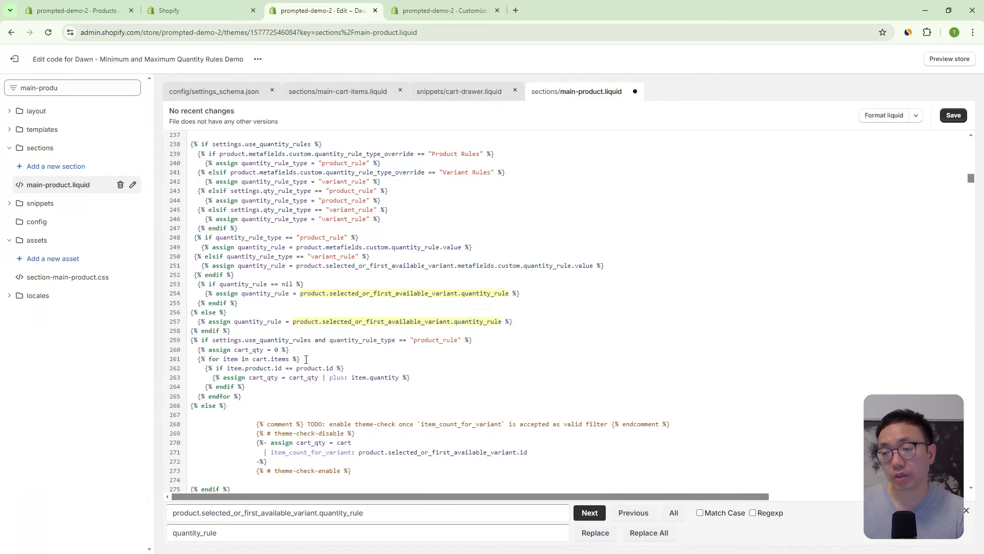
scroll(306, 359, "down", 2)
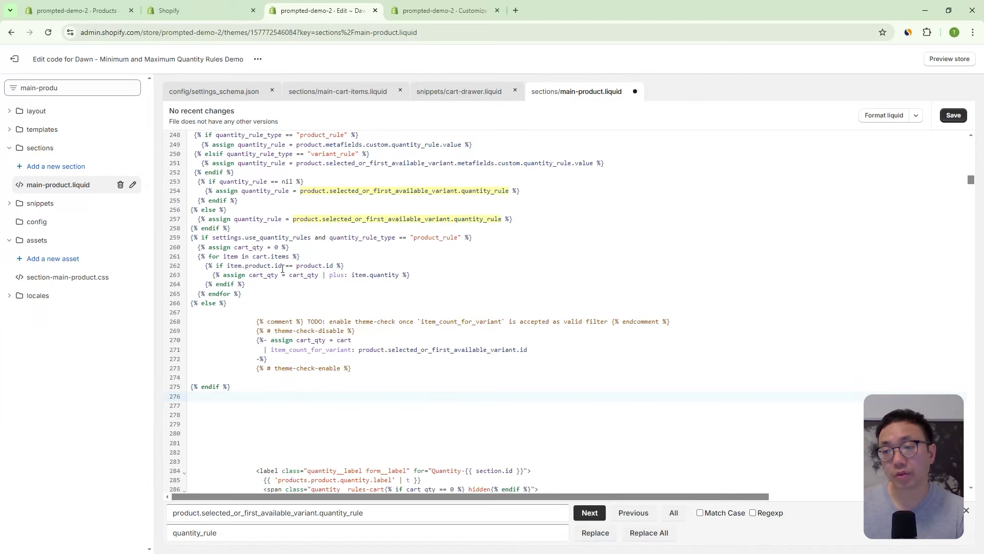
left_click_drag(317, 266, 285, 234)
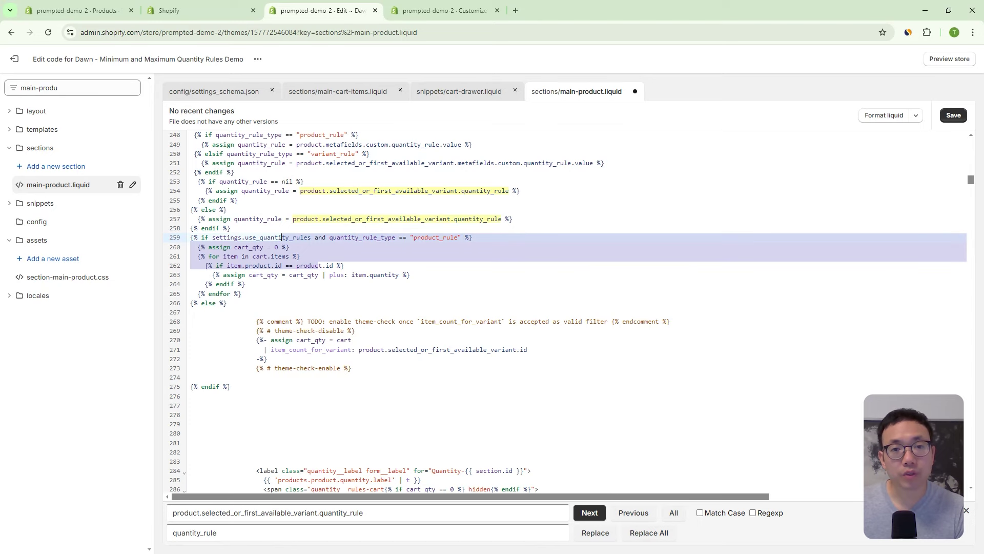
key("ctrl+s")
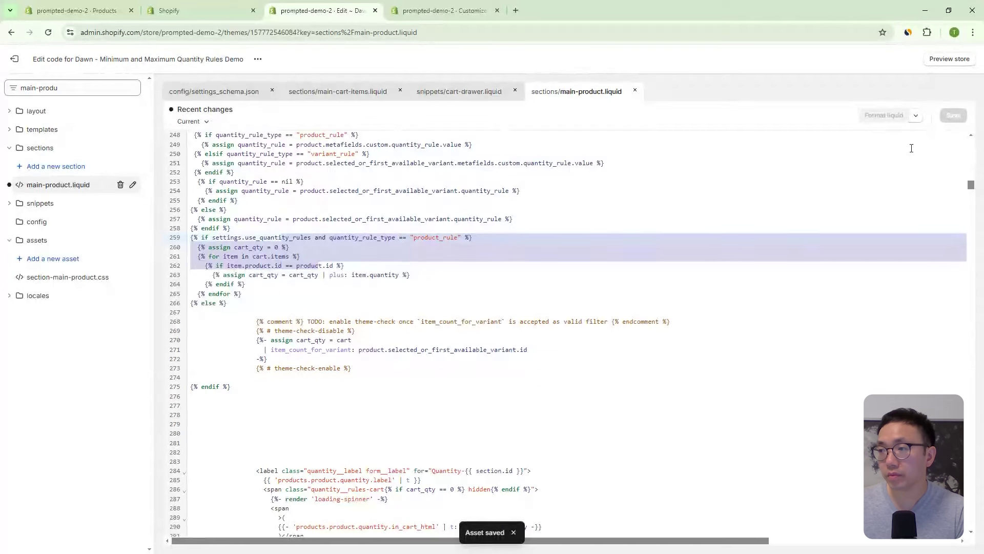
Filter the theme files by "product-info" and open product-info.js from the assets folder.
triple_click(67, 87)
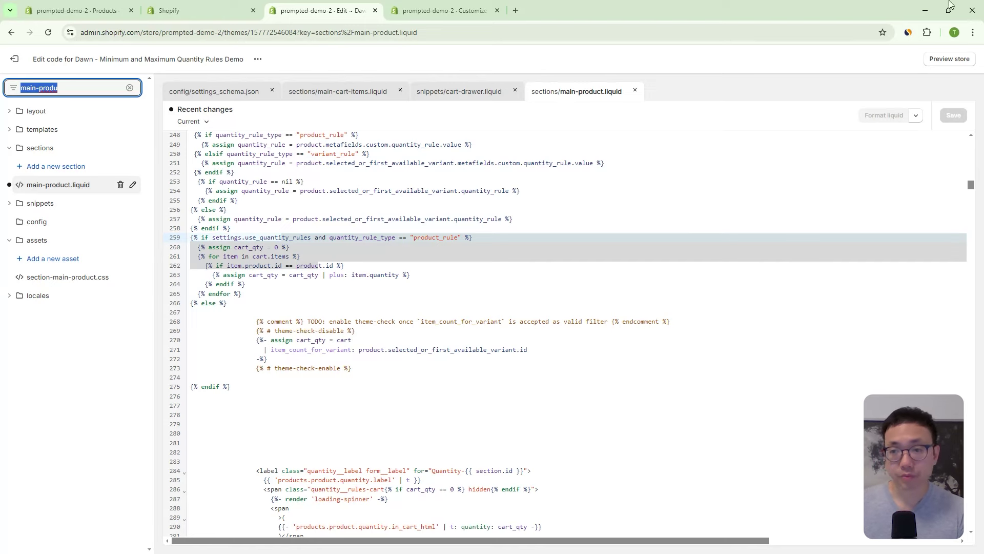
left_click(70, 93)
key("ctrl+a")
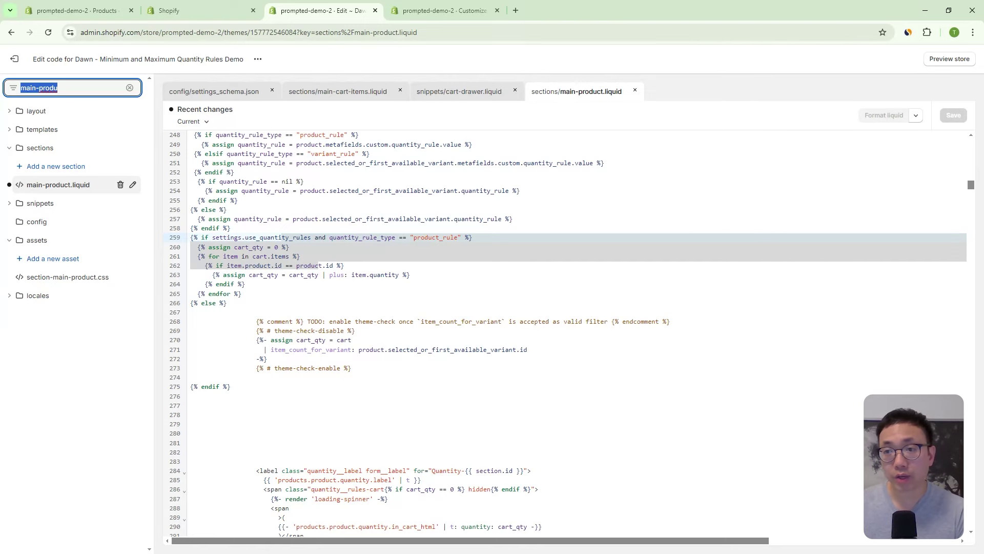
type("product-info")
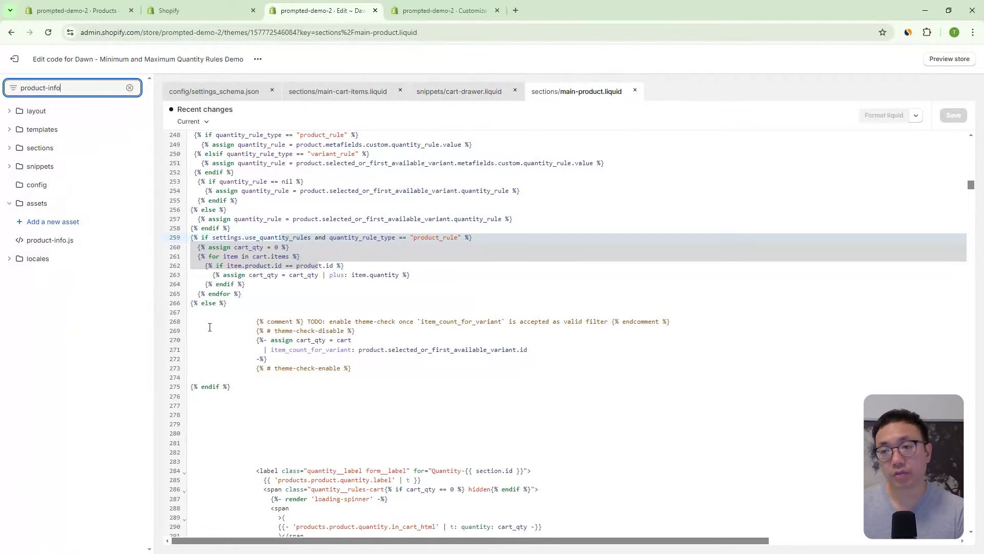
left_click(72, 241)
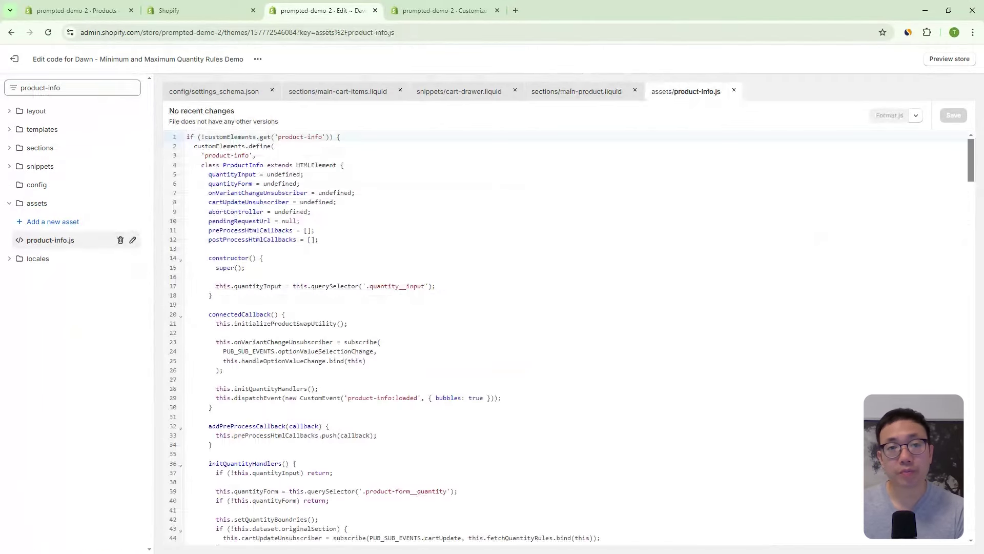
Locate the handleUpdateProductInfo method in product-info.js and examine its code, including the updateQuantityRules call.
scroll(367, 242, "down", 9)
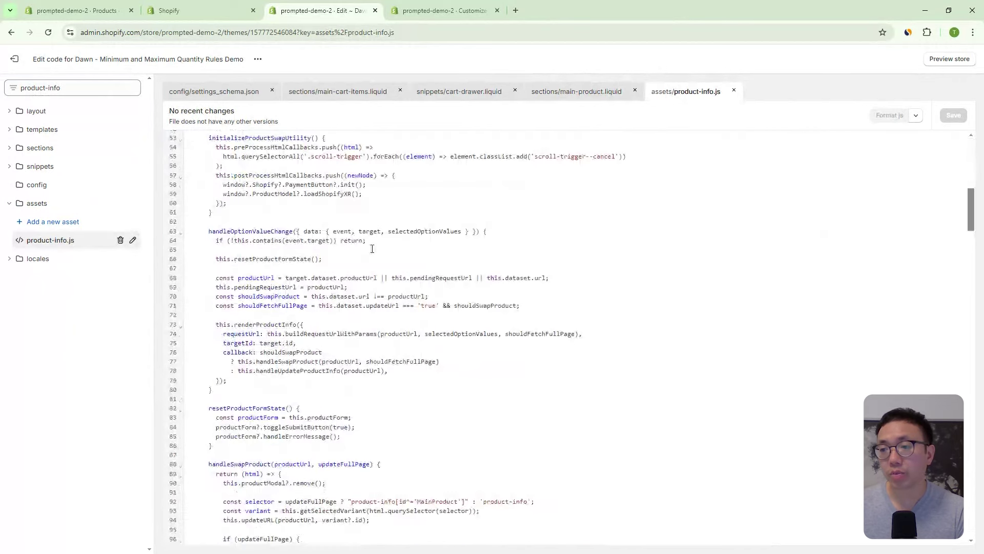
scroll(373, 248, "down", 11)
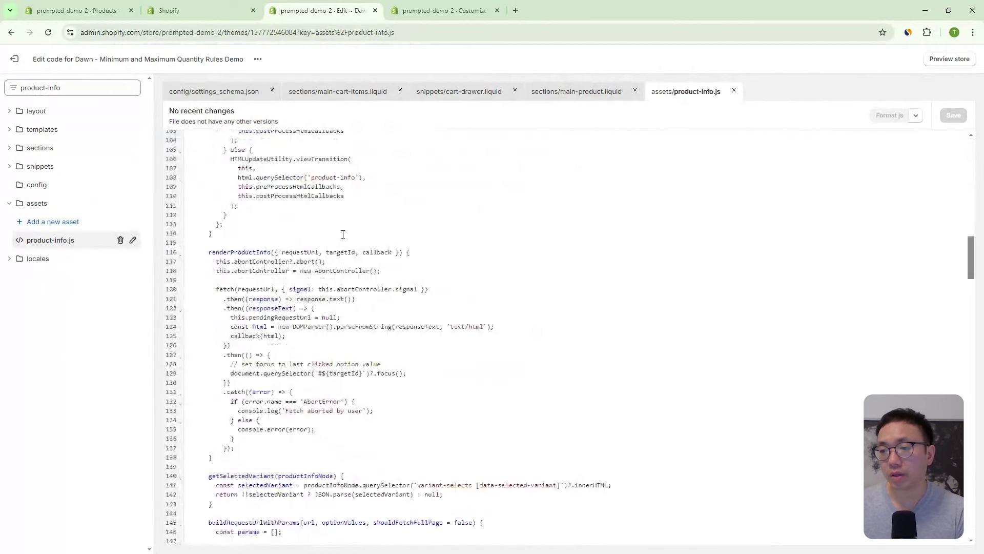
scroll(376, 283, "down", 6)
double_click(262, 222)
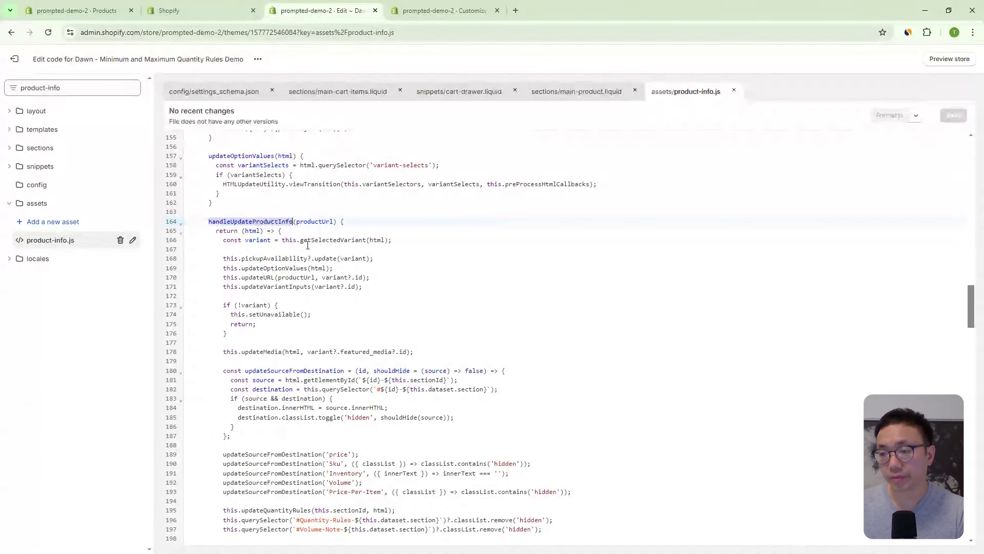
scroll(347, 245, "down", 2)
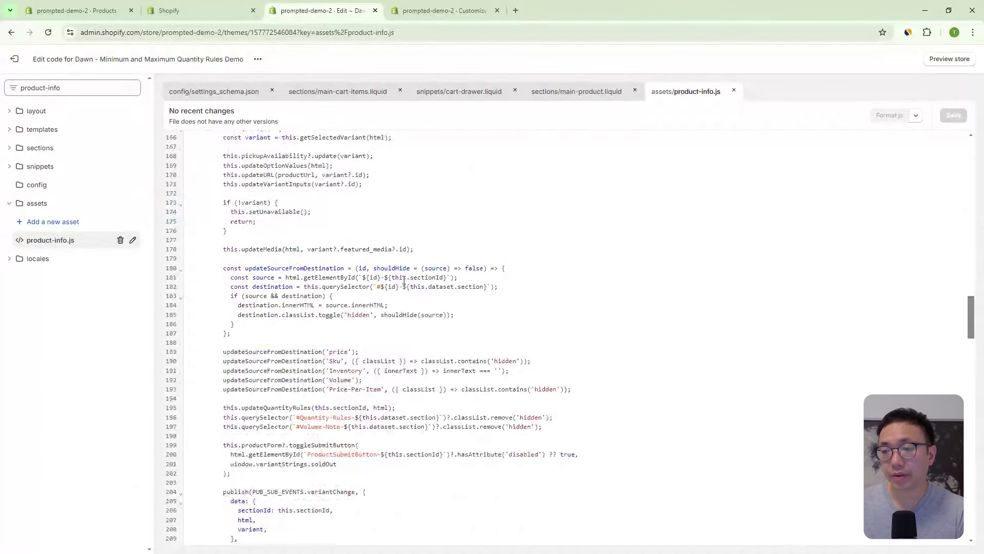
scroll(354, 268, "down", 1)
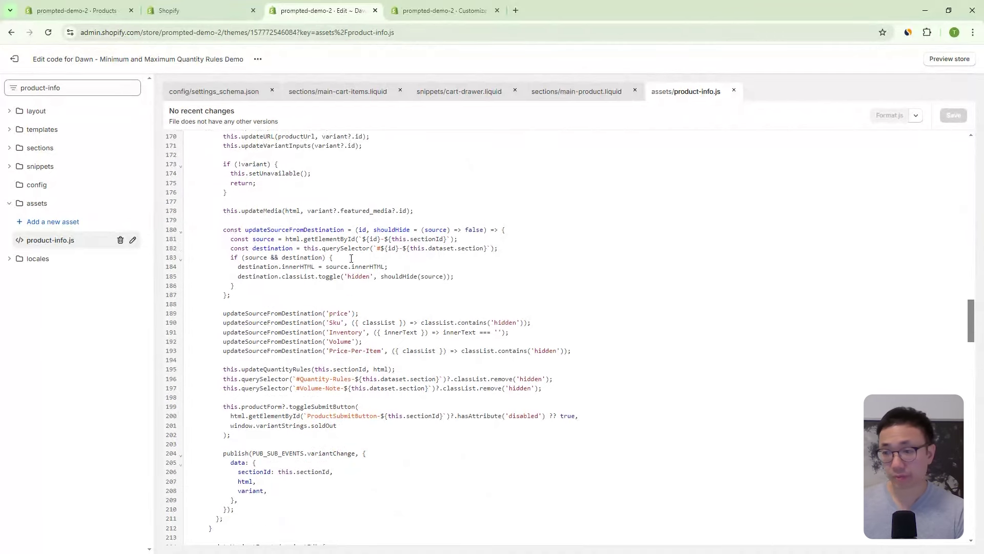
scroll(354, 268, "up", 6)
left_click(359, 358)
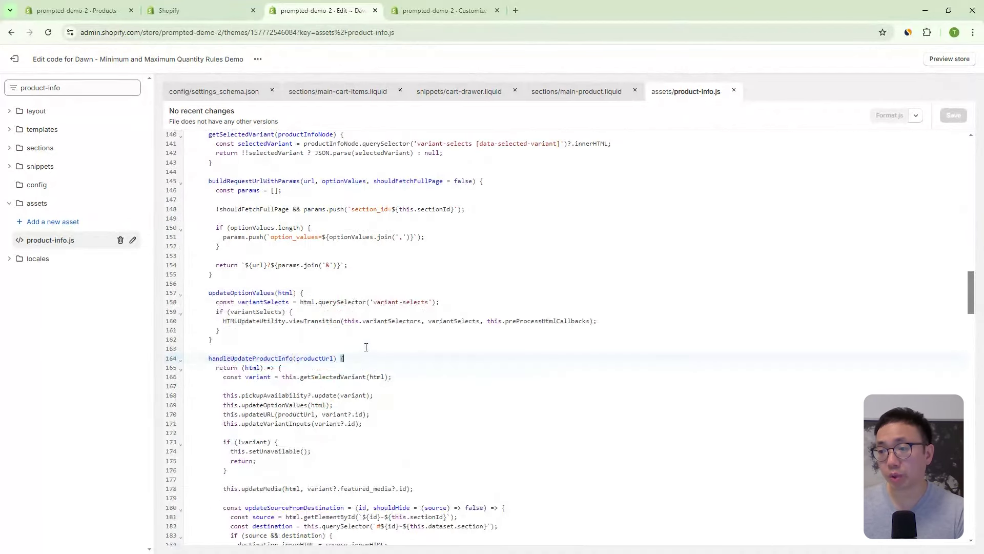
scroll(347, 358, "down", 2)
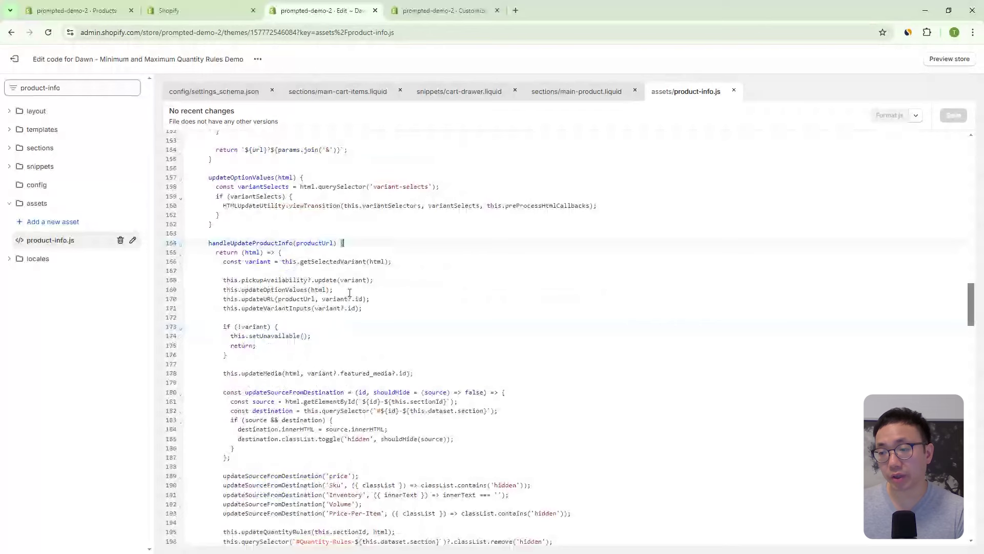
Insert four blank lines after the closing brace of handleUpdateProductInfo, above updateVariantInputs.
scroll(350, 293, "down", 6)
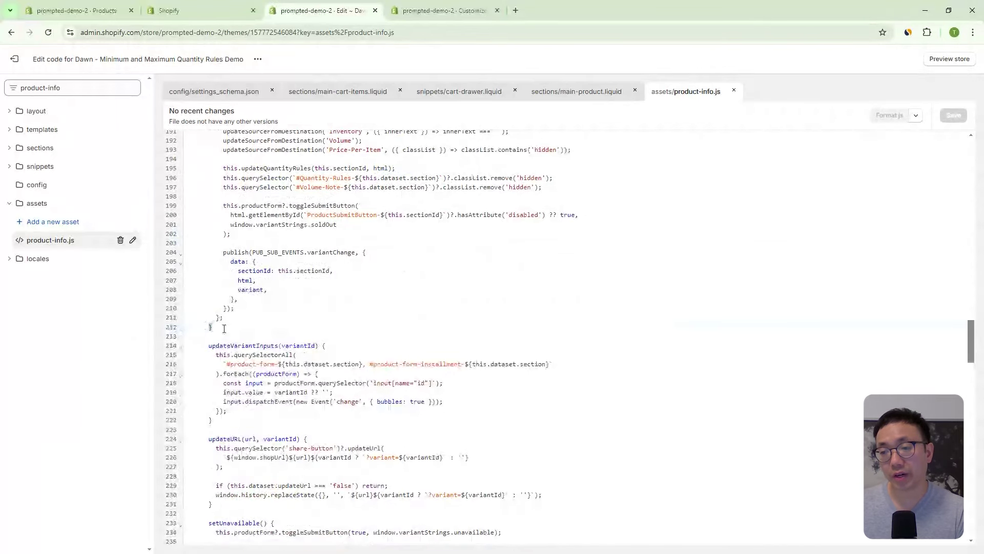
key("Return")
key("Return")
key("Return")
key("Return")
key("Up")
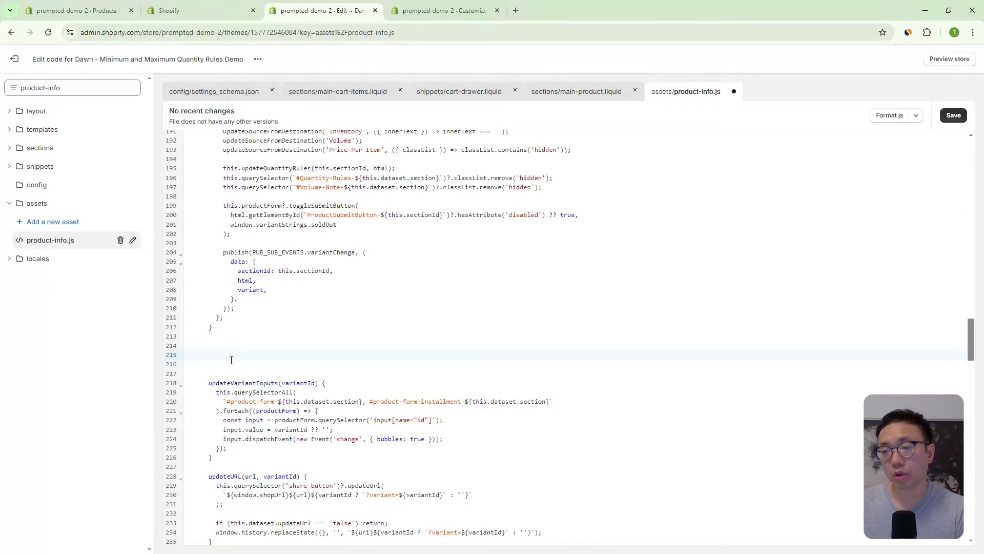
Add the updateQuantitySelector(html) method between the updateQuantityRules method and the productForm getter, and check the inserted code.
scroll(295, 341, "down", 7)
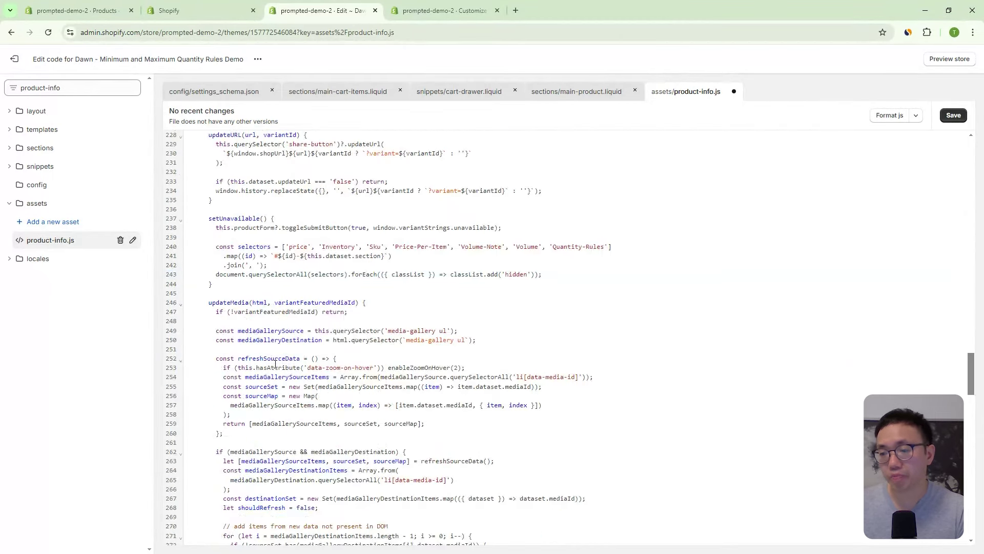
scroll(276, 364, "down", 6)
scroll(335, 263, "down", 9)
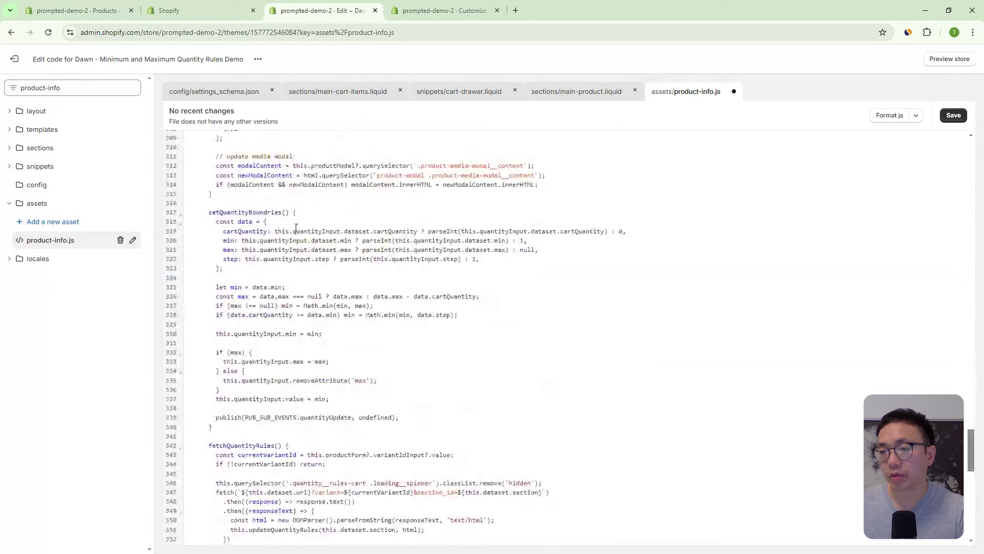
double_click(241, 445)
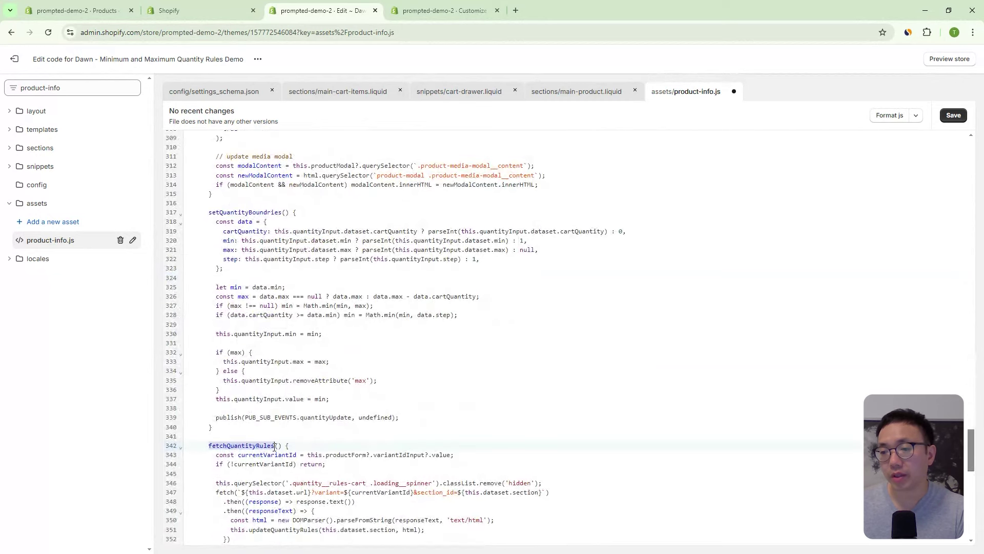
scroll(341, 383, "down", 6)
double_click(250, 278)
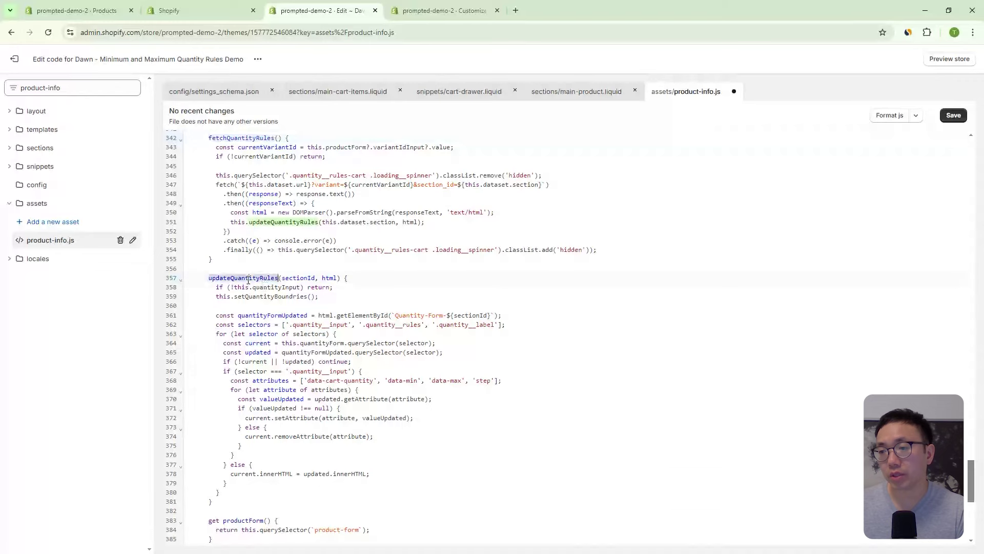
scroll(262, 347, "down", 1)
scroll(262, 347, "down", 1)
left_click(349, 210)
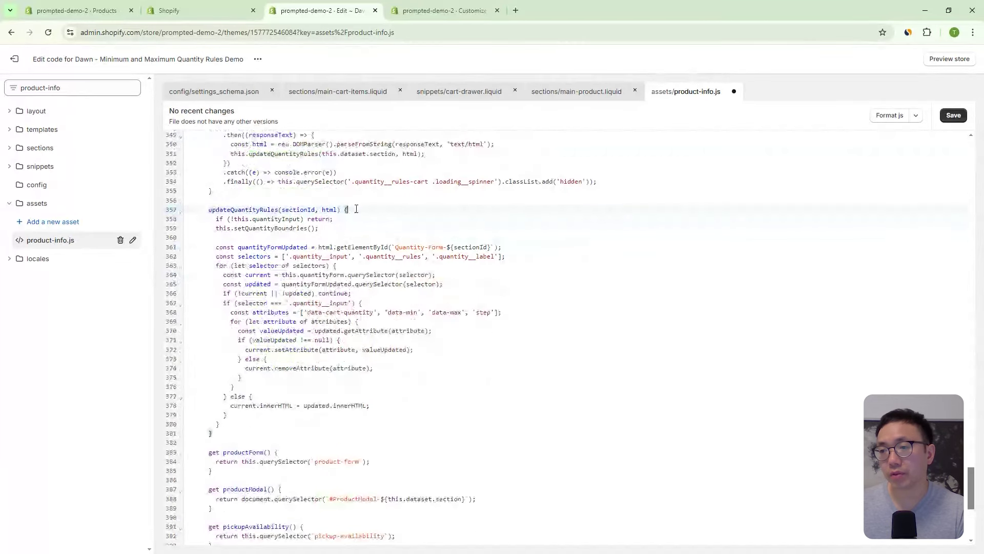
left_click(219, 431)
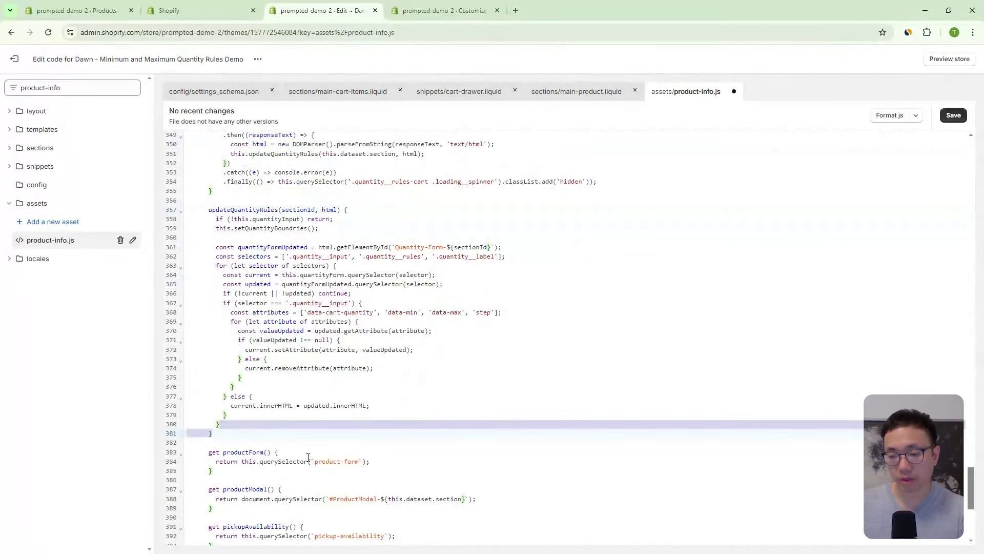
key("Return")
key("Return")
key("Return")
type("updateQuantitySelector(html) {   const newQuantitySelectorContainer = html.querySelector('#Quantity-Form-' + this.sectionId);   const currentQuantitySelectorContainer = document.querySelector('#Quantity-Form-' + this.dataset.section);    if (newQuantitySelectorContainer && currentQuantitySelectorContainer) {     const newContent = newQuantitySelectorContainer.innerHTML.trim();      if (newContent === '') {       return;     }      currentQuantitySelectorContainer.innerHTML = newContent;      this.quantityInput = currentQuantitySelectorContainer.querySelector('.quantity__input');     this.initQuantityHandlers();   } }")
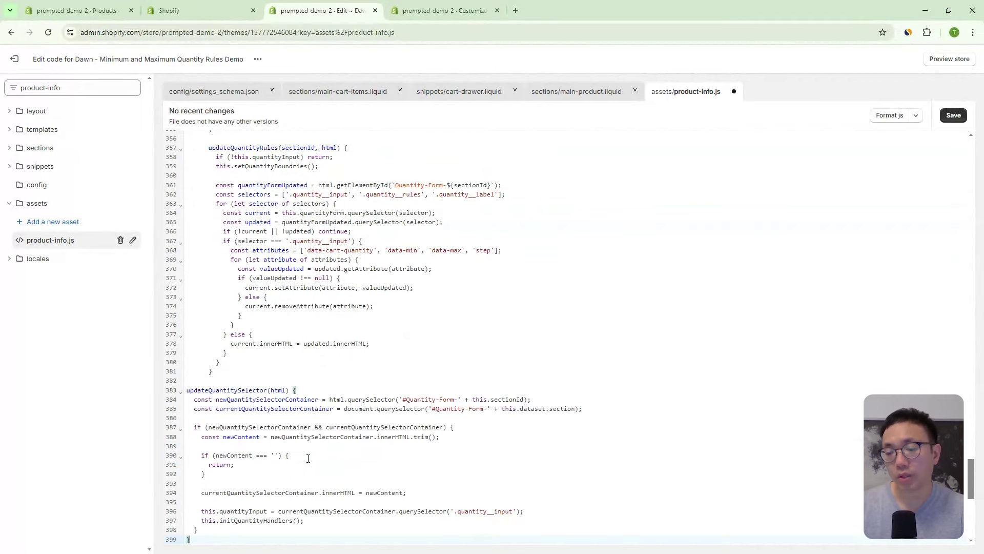
scroll(261, 451, "up", 3)
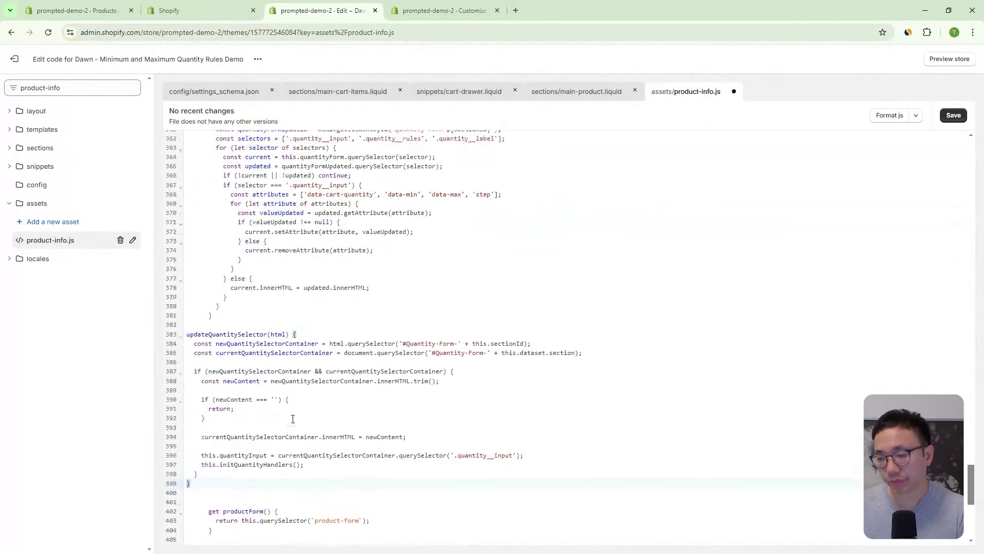
scroll(258, 451, "down", 4)
In handleUpdateProductInfo, add the call this.updateQuantitySelector(html); on its own line above the updateQuantityRules call.
scroll(267, 410, "up", 15)
scroll(275, 375, "up", 20)
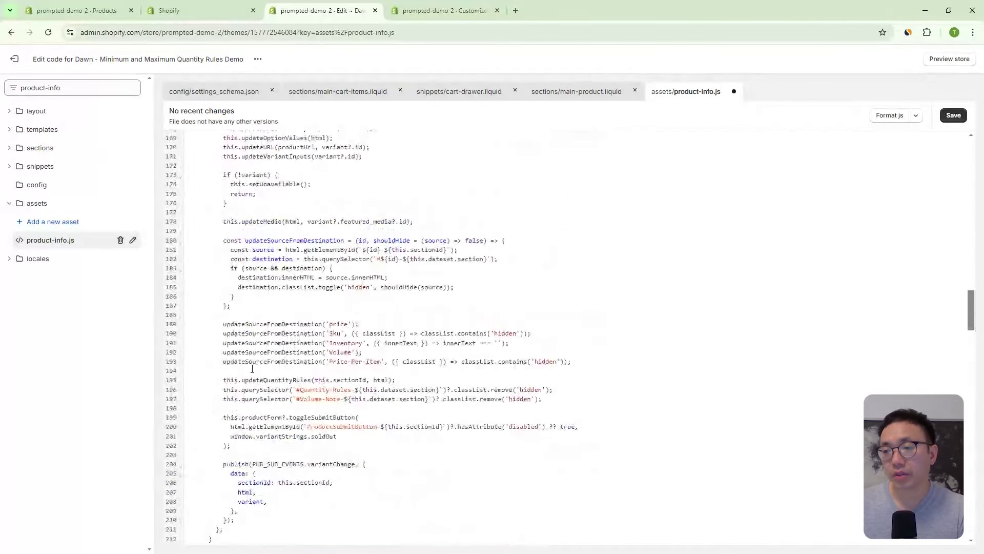
scroll(334, 318, "up", 7)
scroll(334, 318, "up", 1)
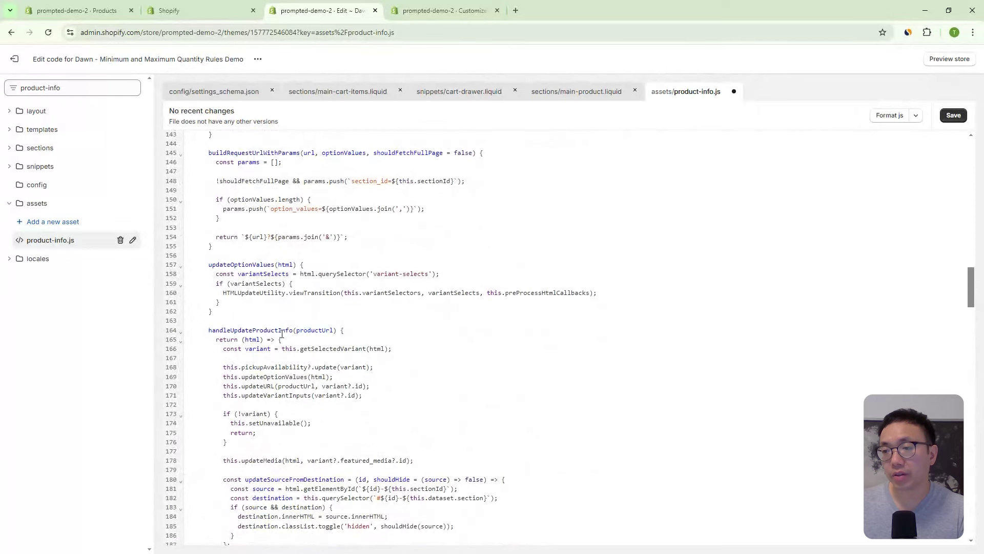
double_click(281, 330)
scroll(359, 345, "down", 10)
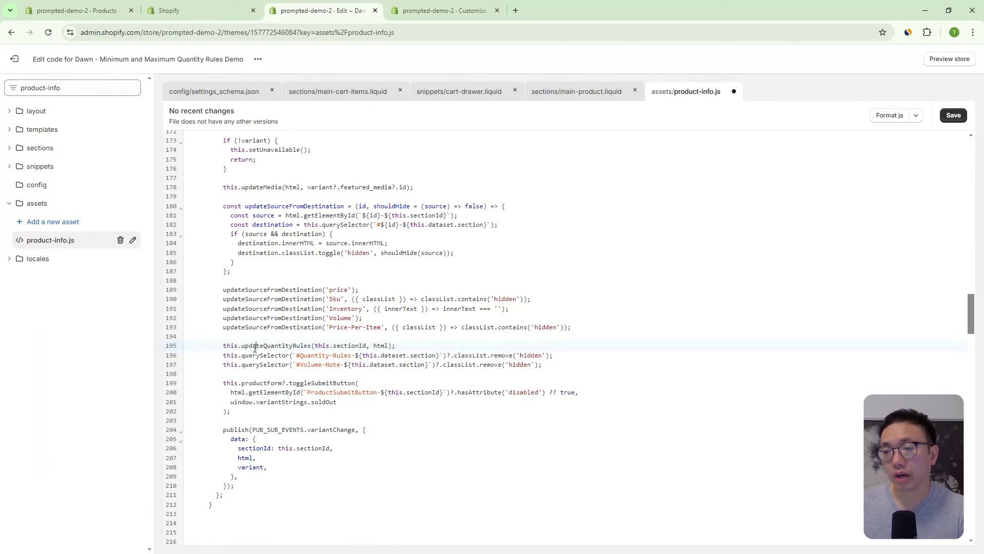
double_click(278, 347)
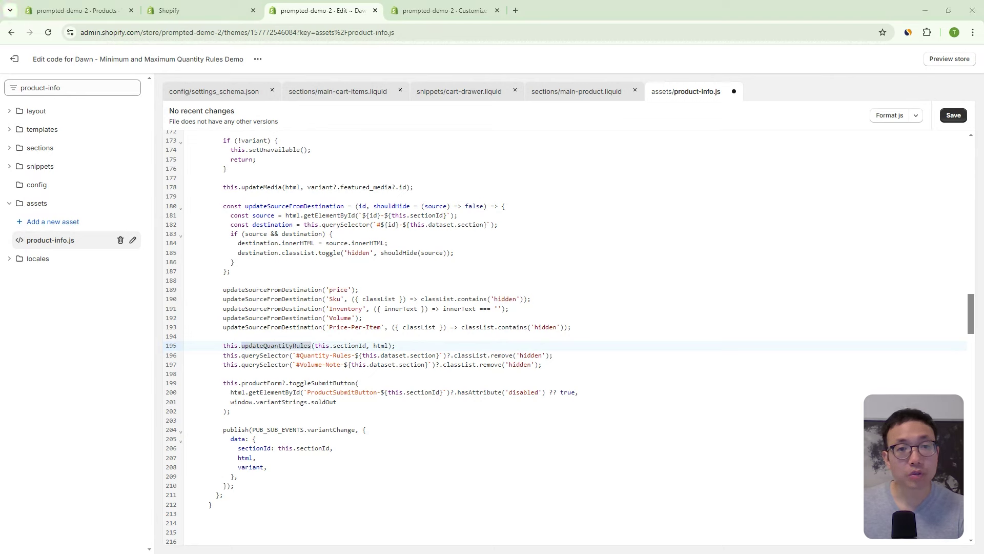
left_click(295, 340)
key("Return")
type("this.updateQuantitySelector(html);")
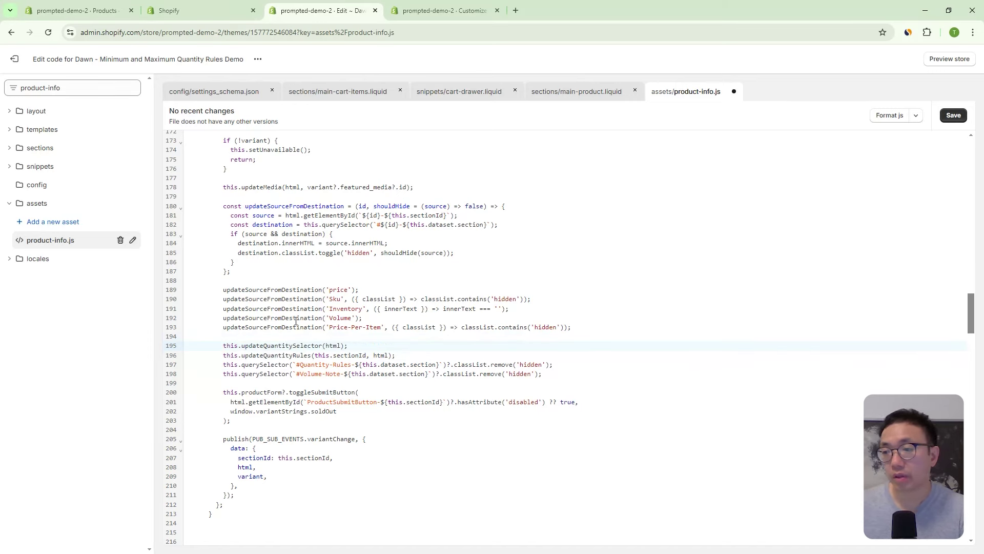
Comment out the this.updateQuantityRules(this.sectionId, html) call with // and save product-info.js.
left_click(224, 355)
type("//")
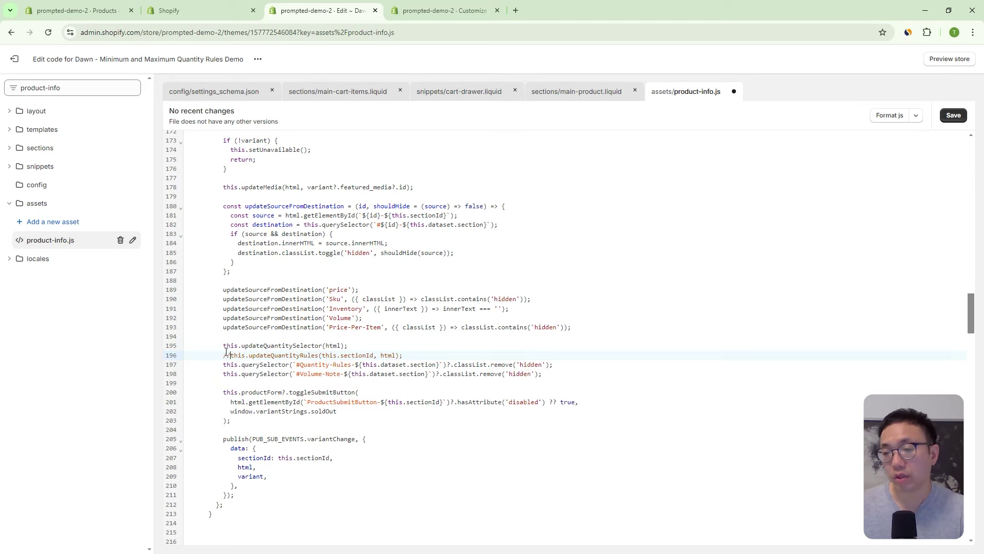
left_click_drag(230, 356, 223, 354)
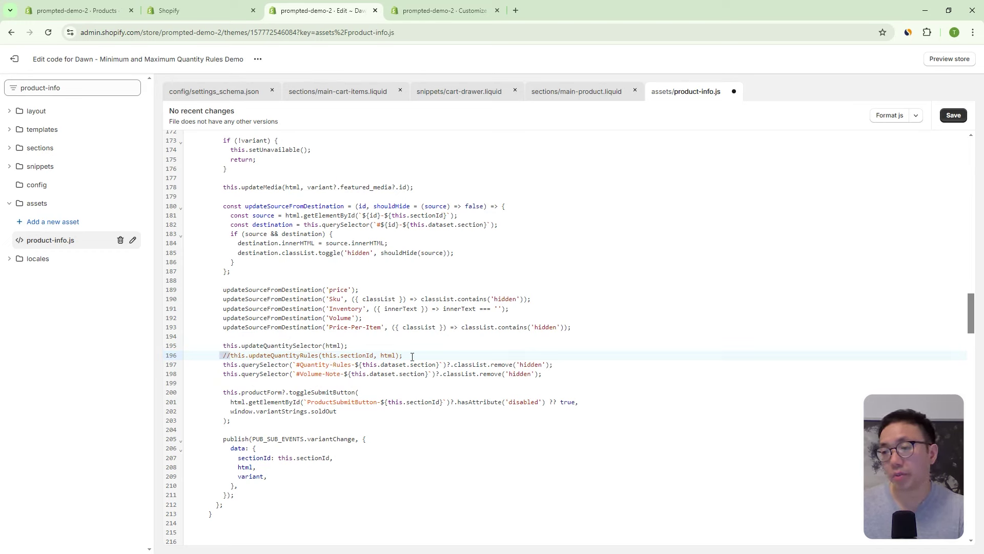
left_click_drag(412, 357, 242, 358)
double_click(284, 347)
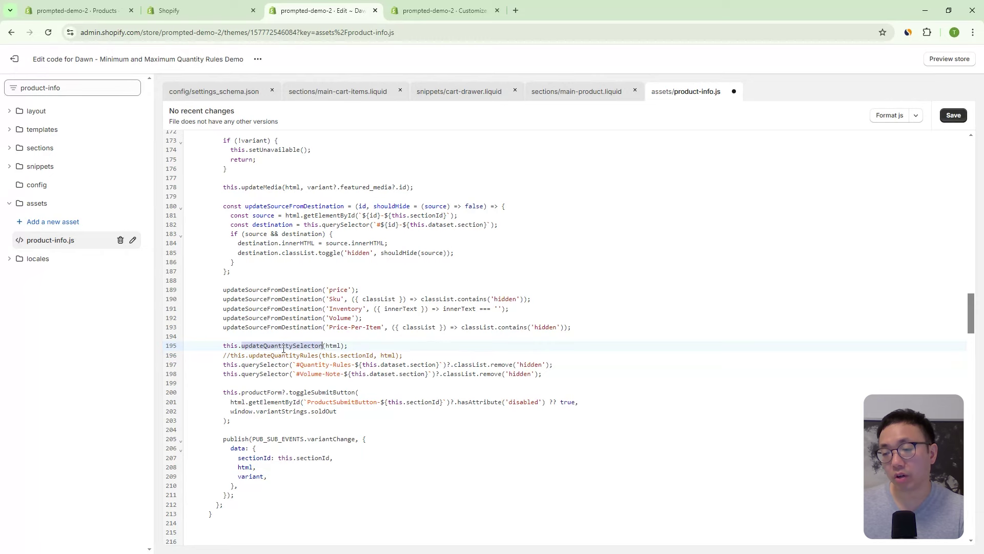
left_click(952, 116)
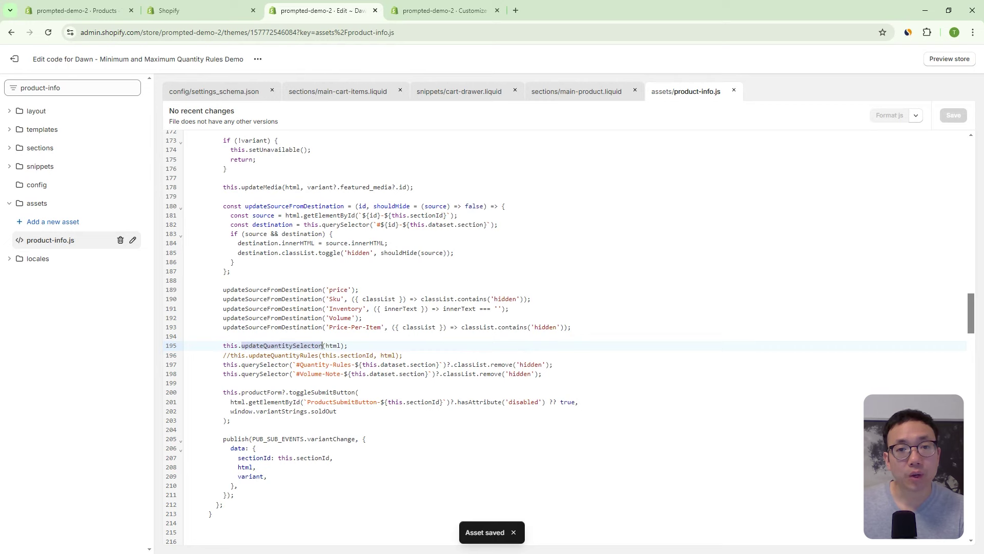
Filter the theme files by "quantity-pop" and open quantity-popover.js from the assets folder.
left_click_drag(62, 88, 19, 88)
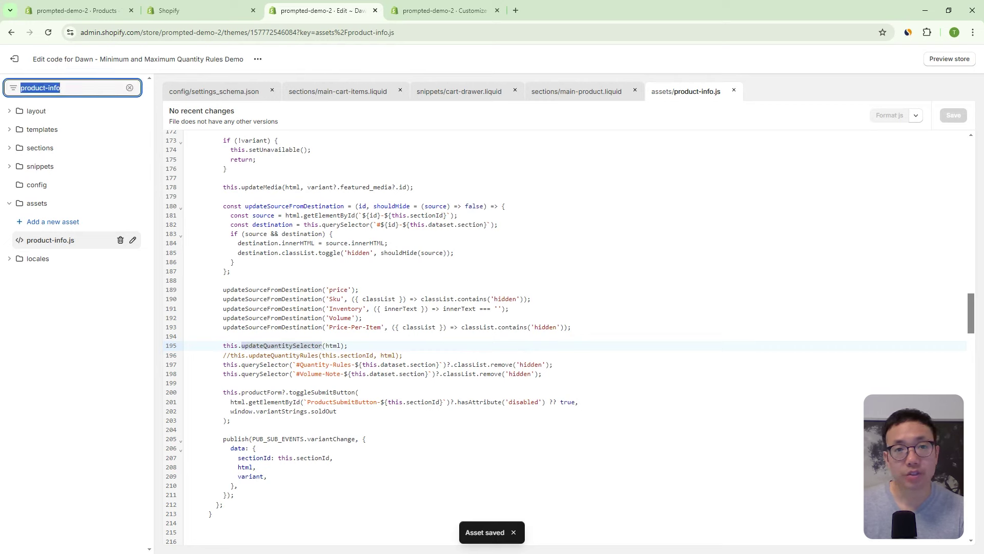
type("quantity-pop")
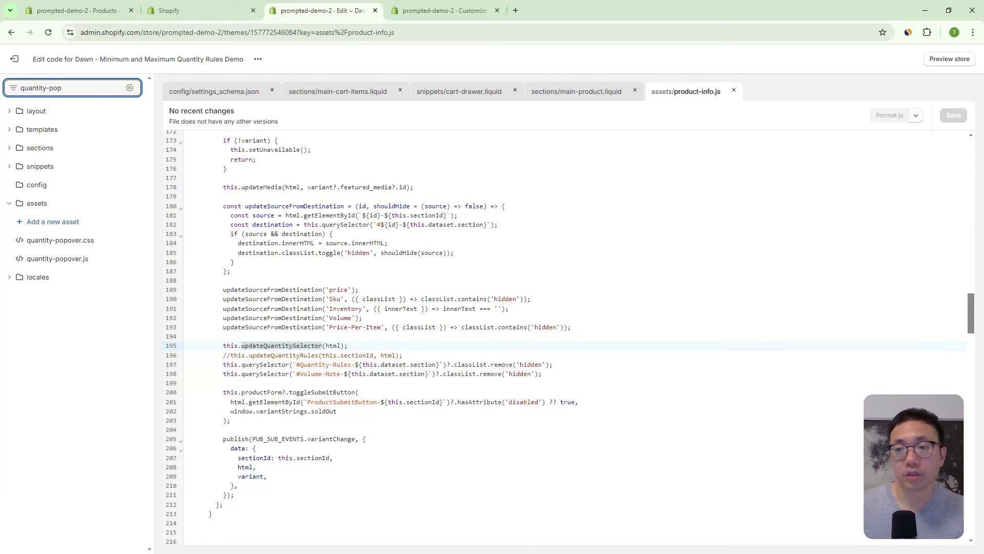
left_click(51, 258)
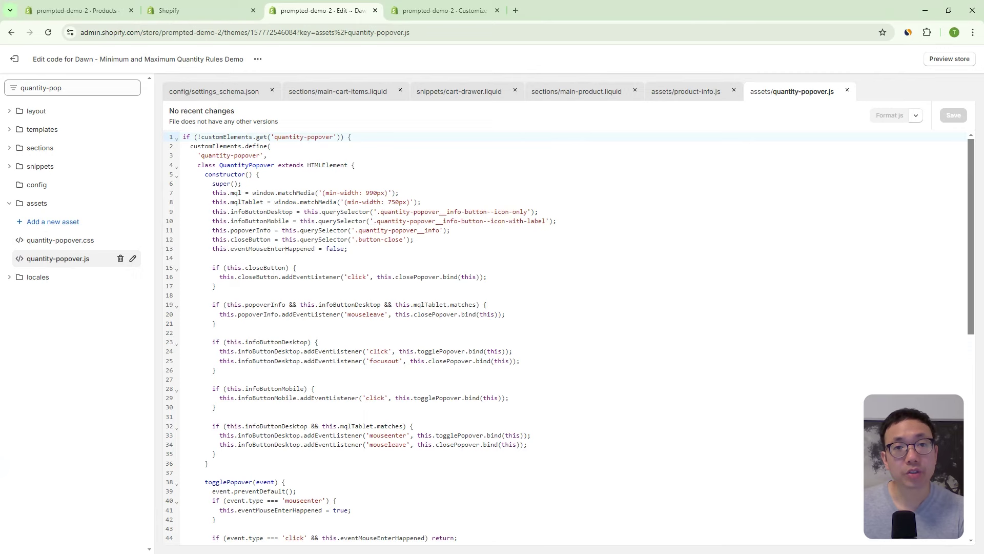
In the togglePopover method, replace this.infoButtonDesktop with button in the classList.add line for the icon-only animation class.
scroll(201, 332, "down", 7)
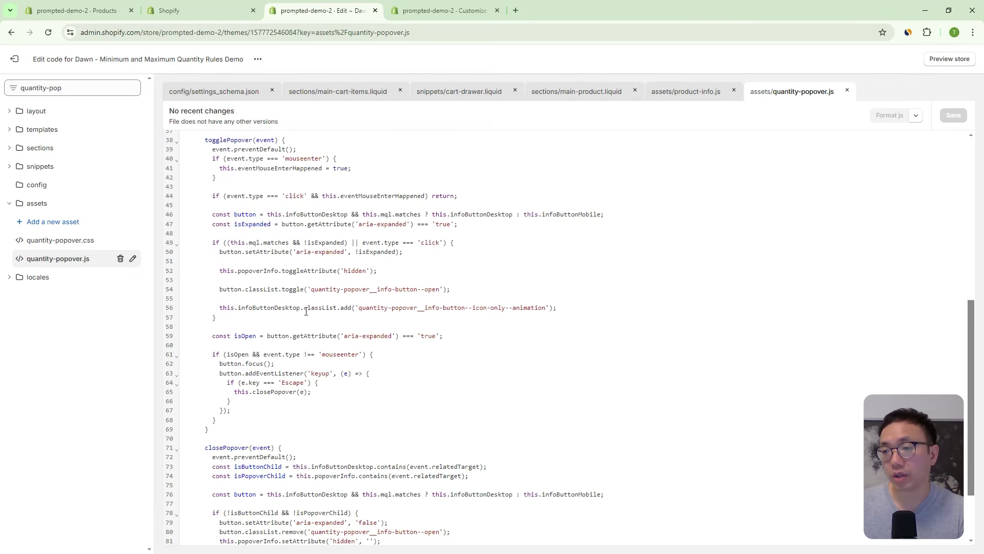
double_click(232, 139)
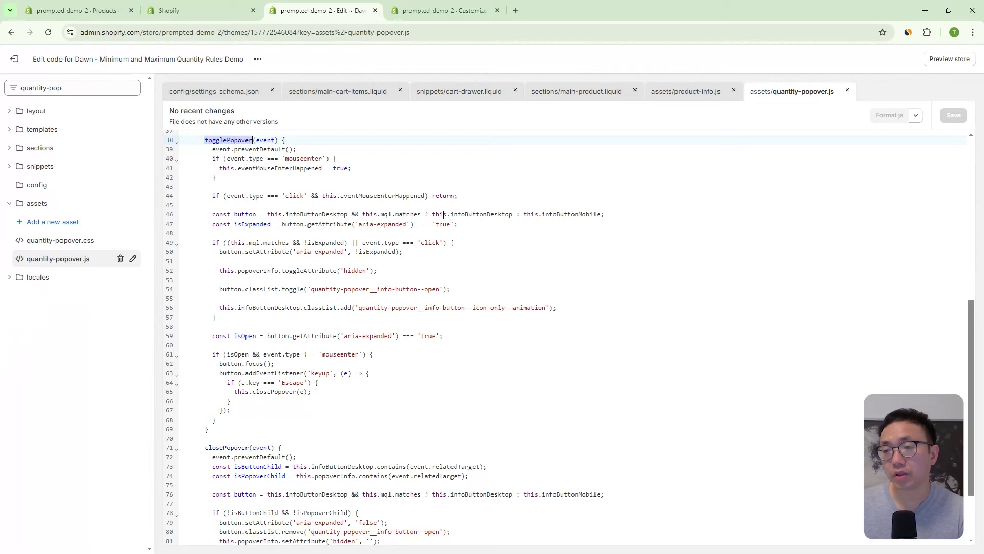
scroll(238, 408, "down", 2)
double_click(226, 382)
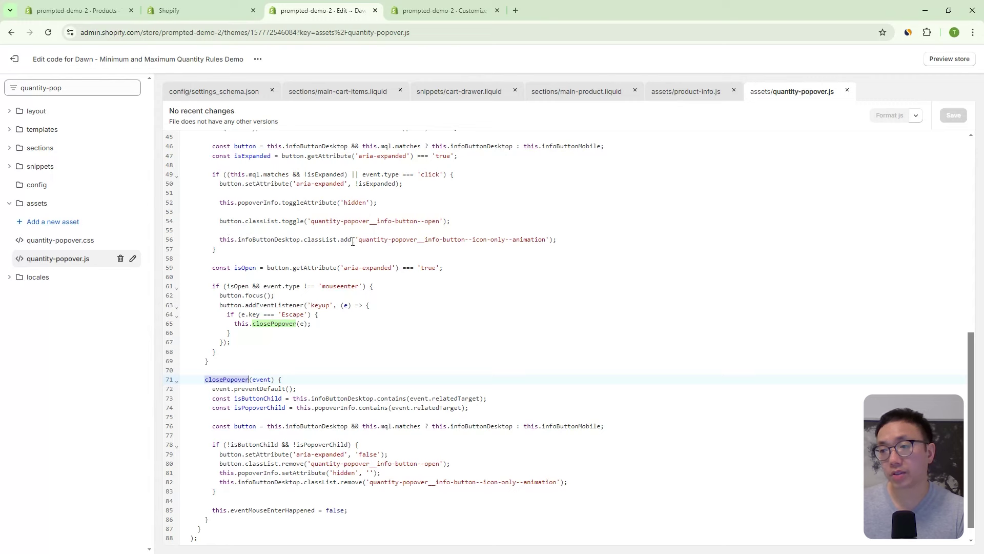
left_click_drag(220, 239, 301, 237)
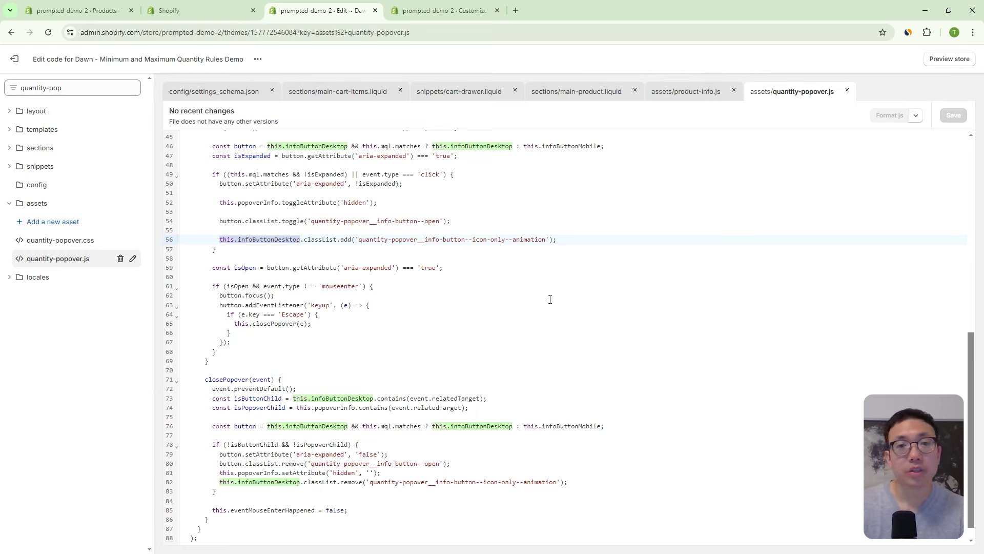
type("button")
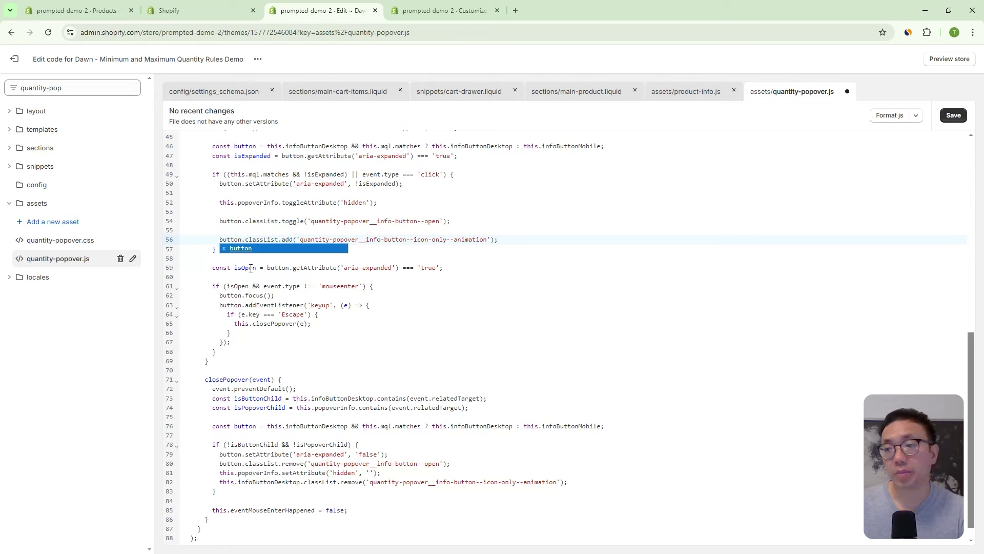
left_click(270, 239)
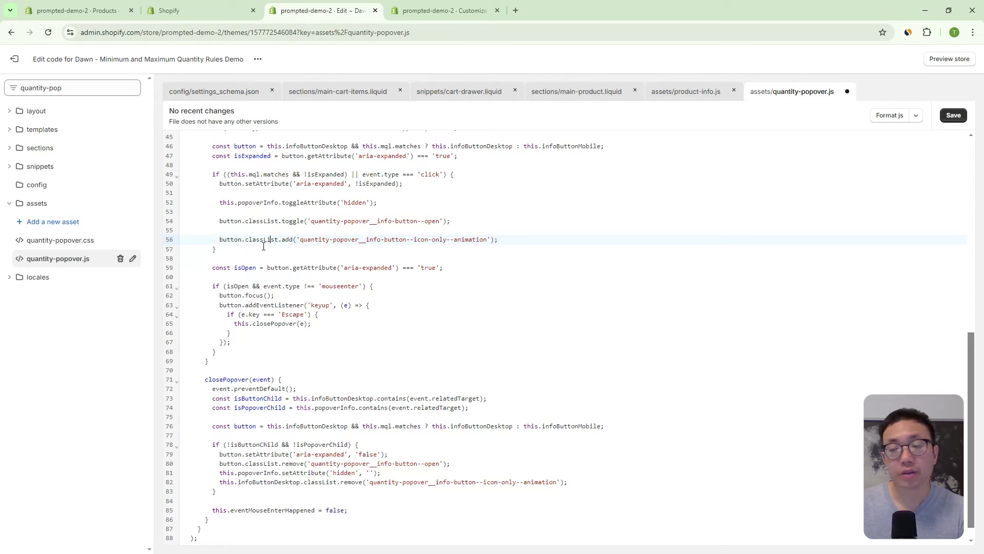
In the closePopover method, replace this.infoButtonDesktop with button in the classList.remove line for the icon-only animation class.
scroll(260, 300, "down", 1)
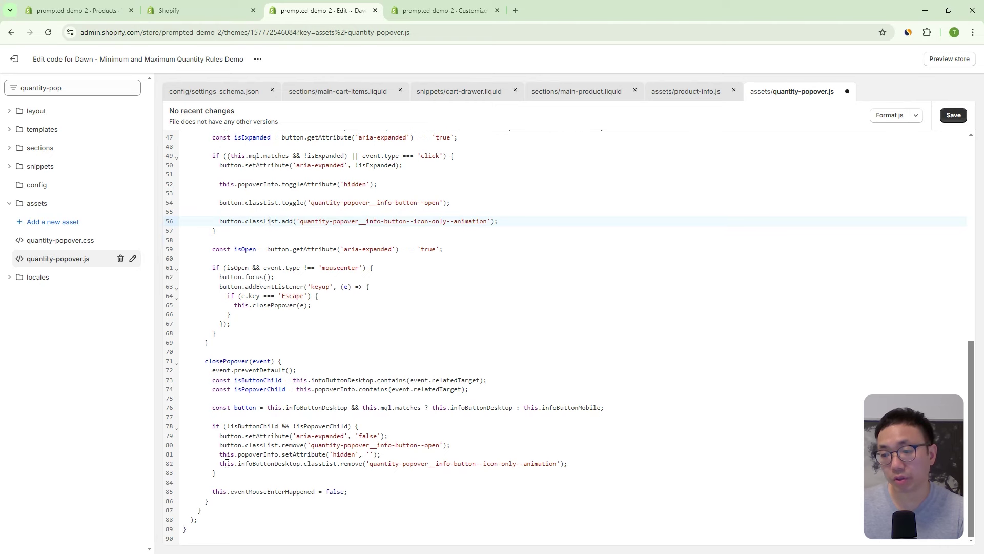
left_click_drag(221, 463, 303, 464)
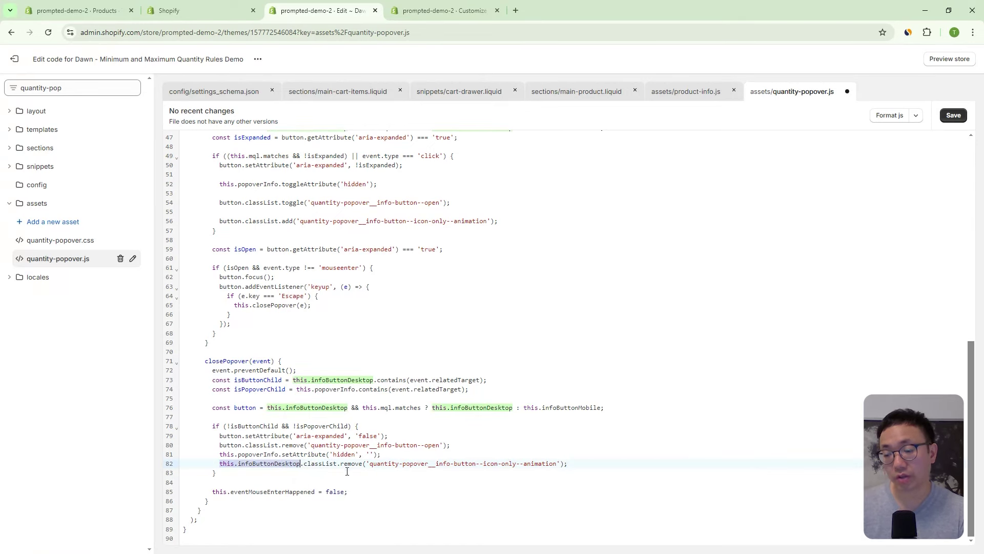
type("button")
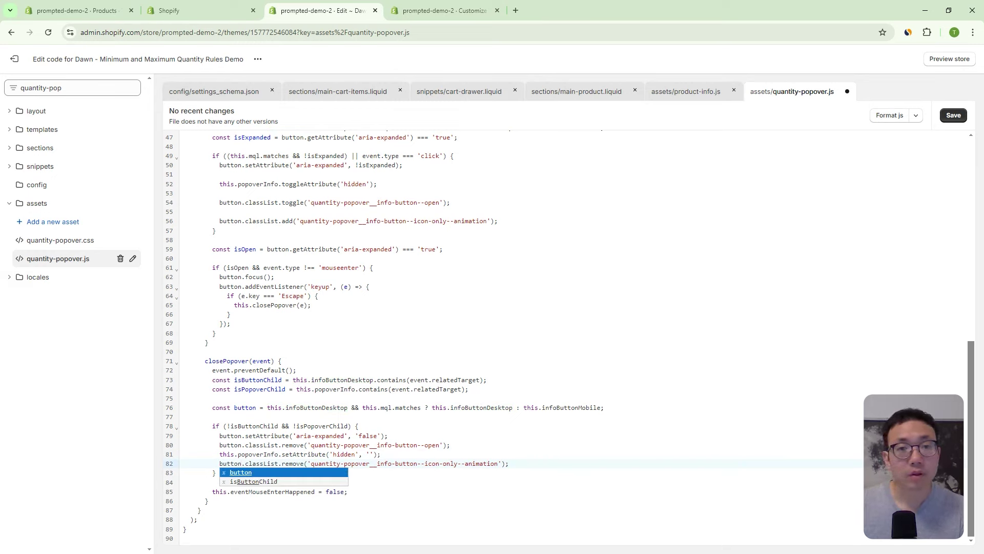
left_click(317, 409)
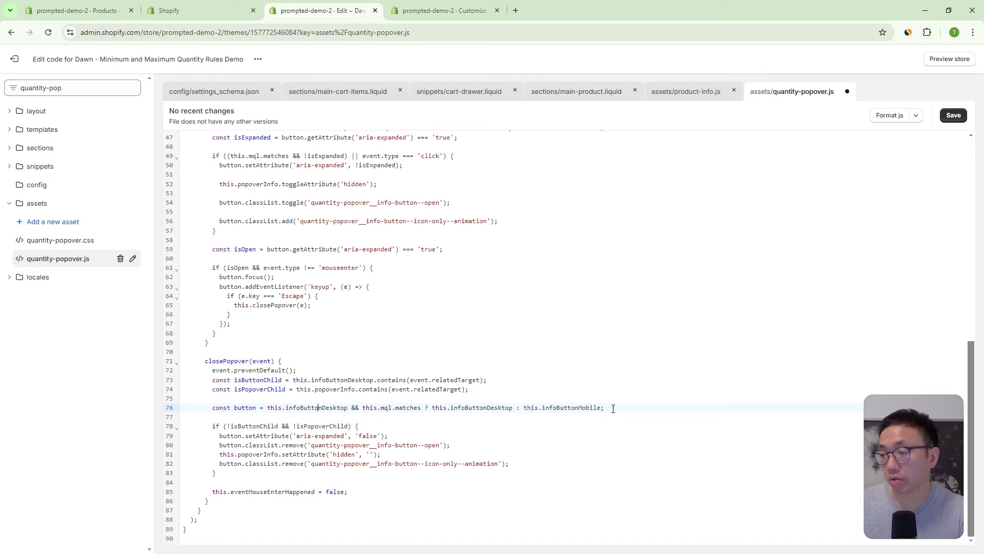
Move the const button declaration in closePopover directly below event.preventDefault(), set off by blank lines, and remove a leftover empty line.
left_click_drag(605, 408, 165, 409)
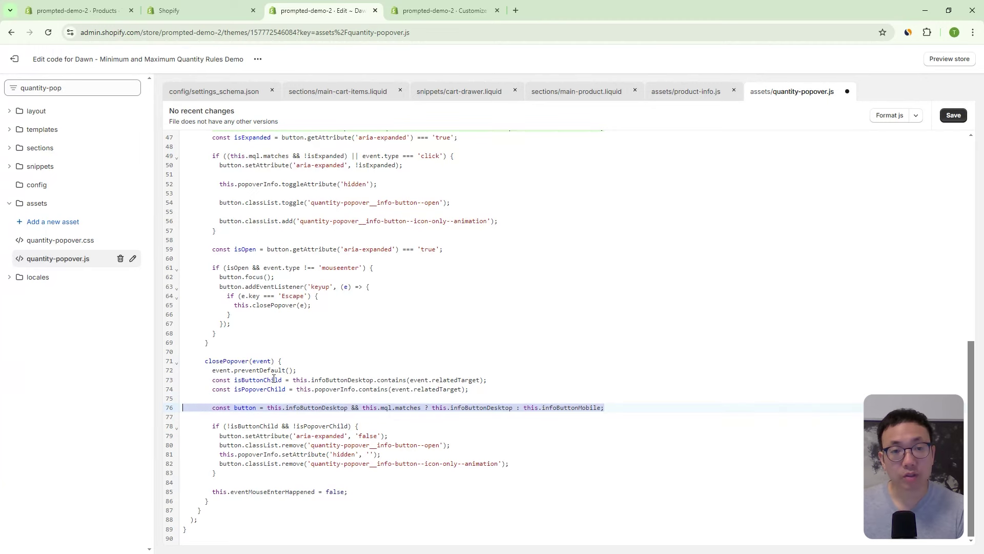
key("ctrl+x")
left_click(315, 369)
key("Return")
key("Return")
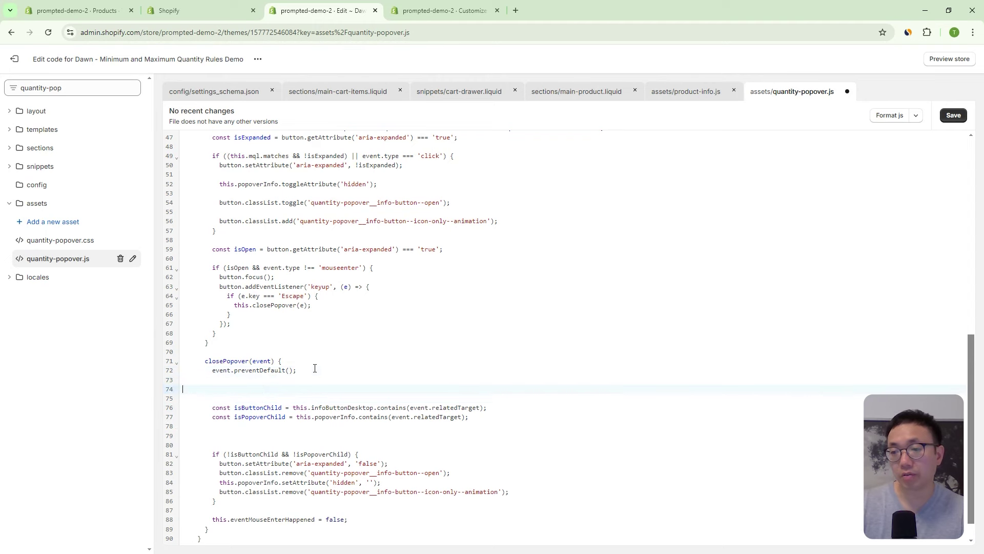
key("ctrl+v")
left_click(273, 435)
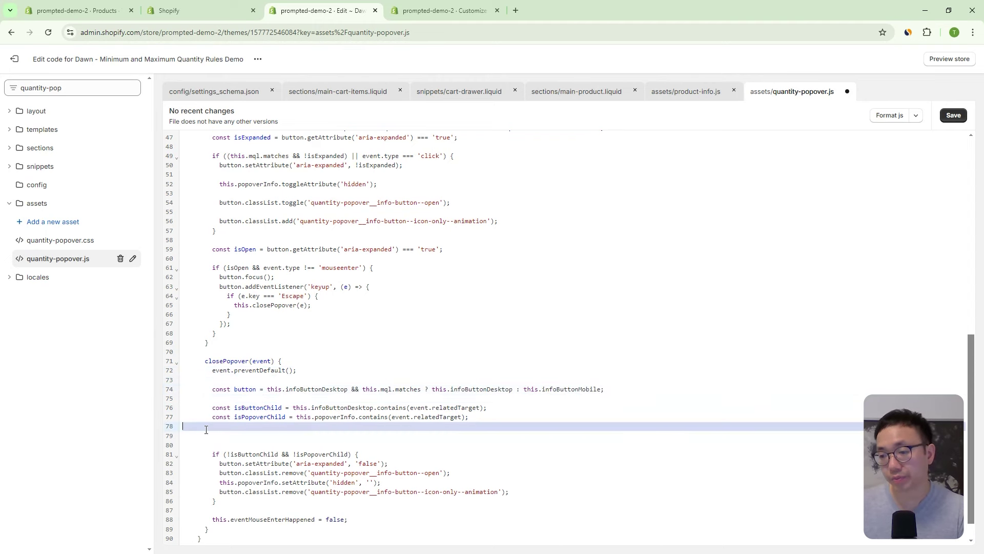
key("BackSpace")
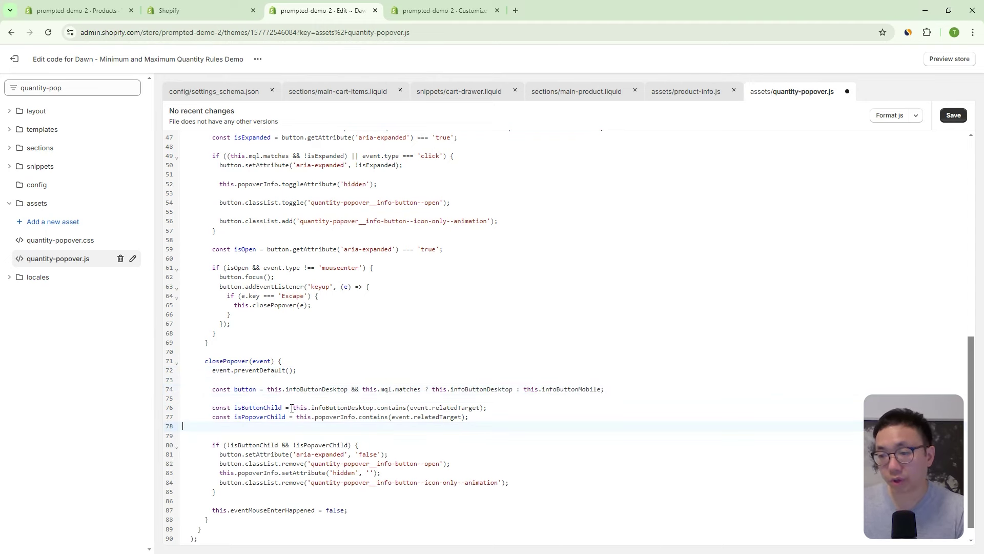
Replace this.infoButtonDesktop with button in the isButtonChild declaration of closePopover and save quantity-popover.js.
left_click_drag(293, 408, 374, 407)
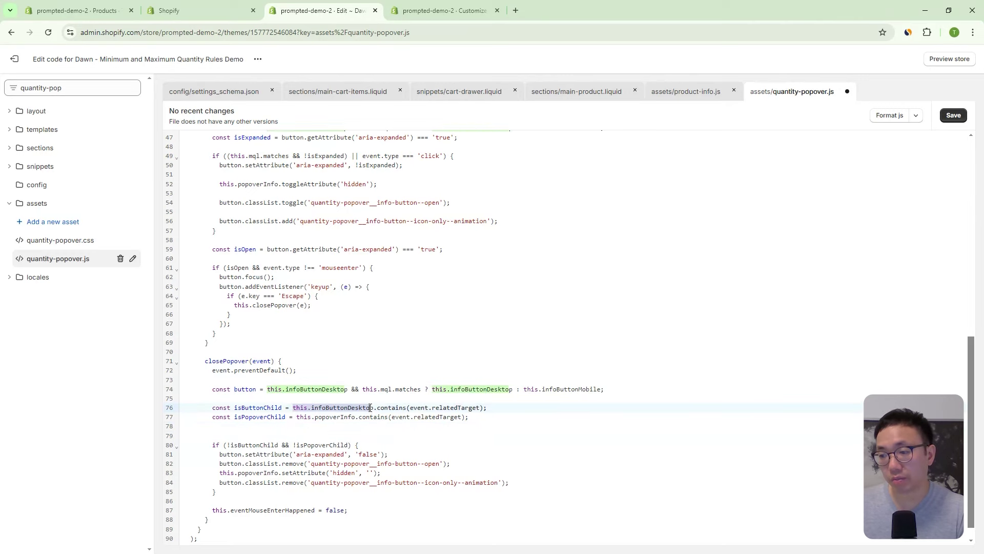
type("button")
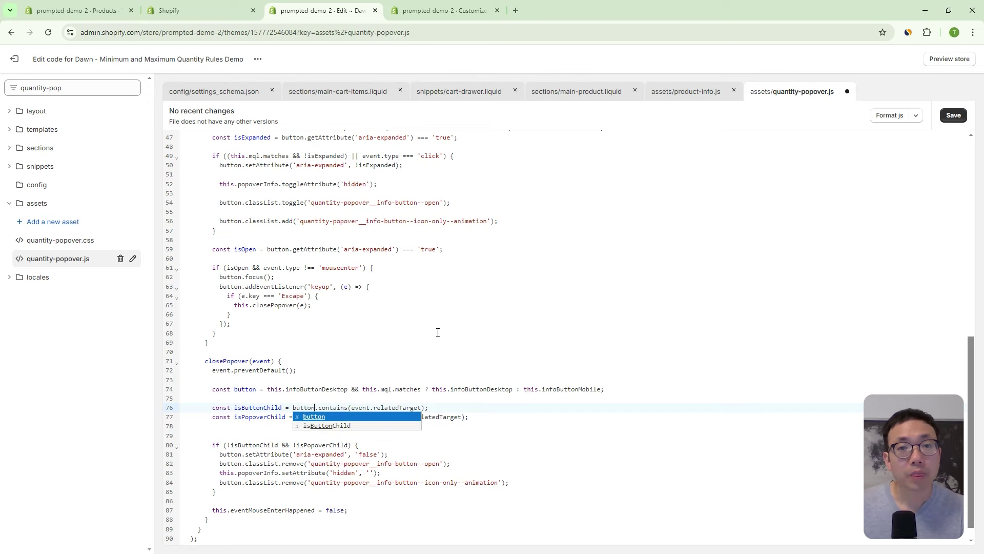
left_click(537, 332)
left_click(952, 115)
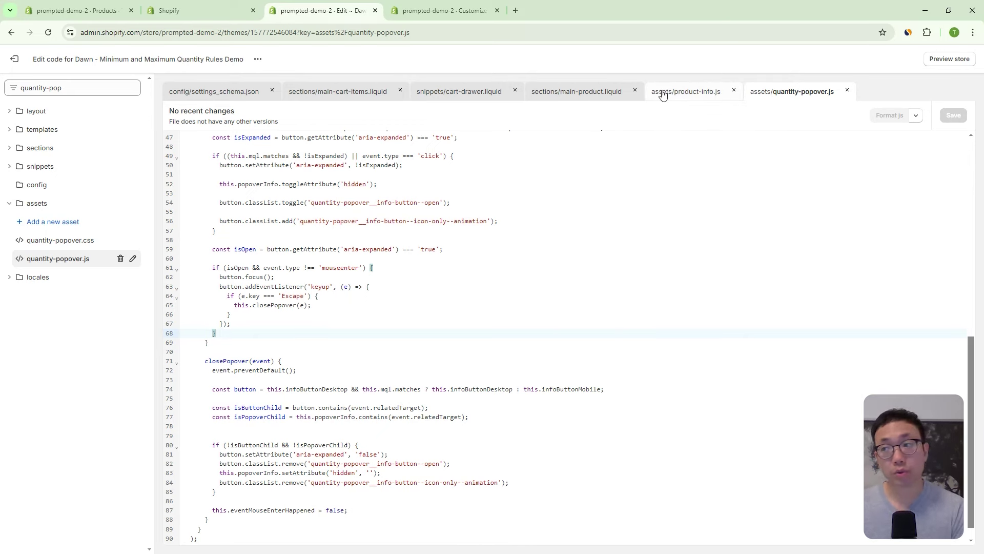
Switch to the store admin and open the entries of the Quantity Rule metaobject.
left_click(106, 14)
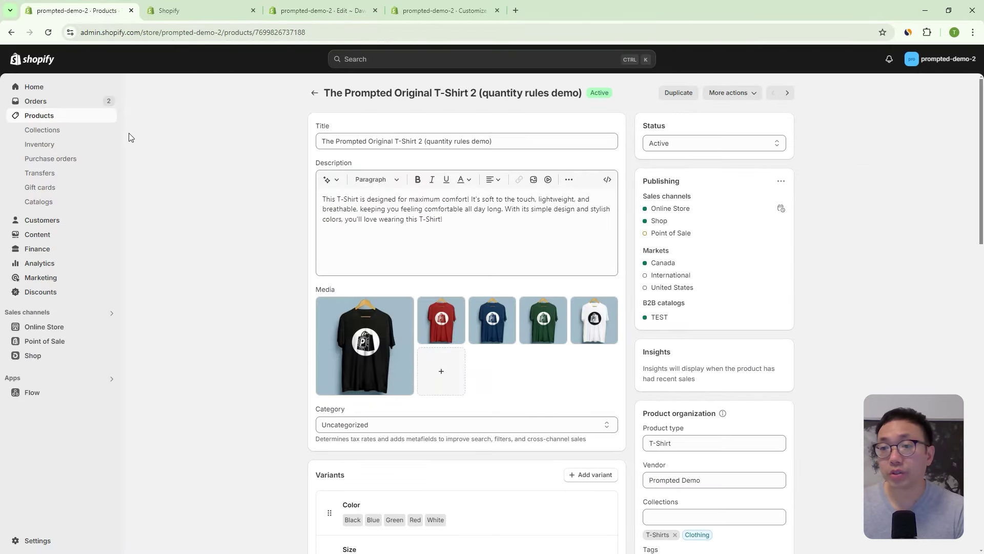
left_click(60, 237)
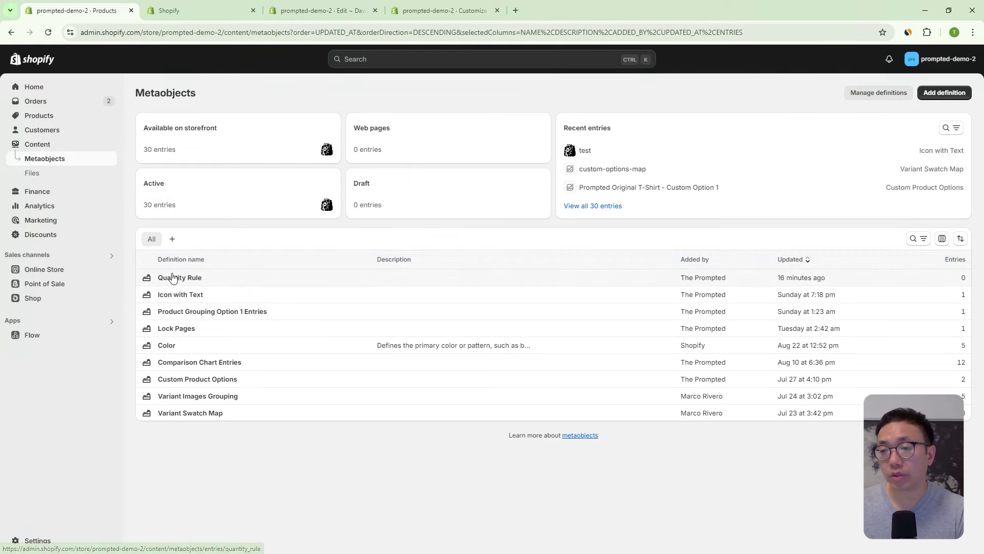
left_click(193, 280)
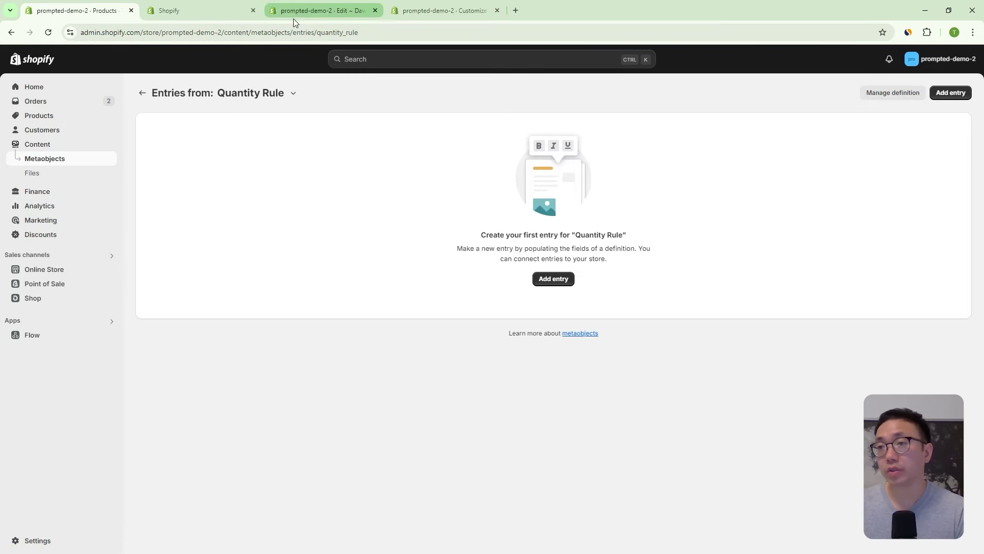
Open the store admin's Products list in a new browser tab and switch to it.
right_click(36, 103)
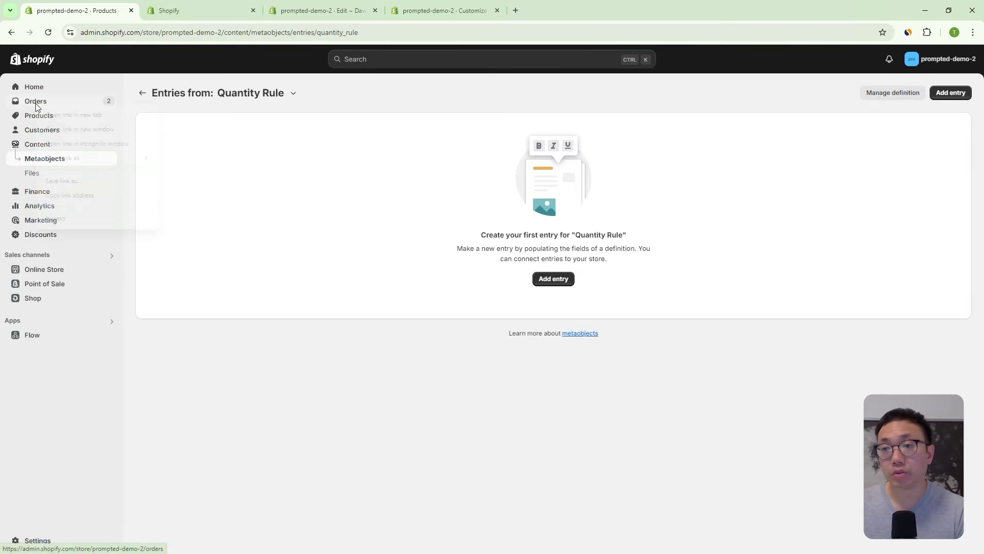
left_click(201, 309)
right_click(54, 116)
left_click(72, 126)
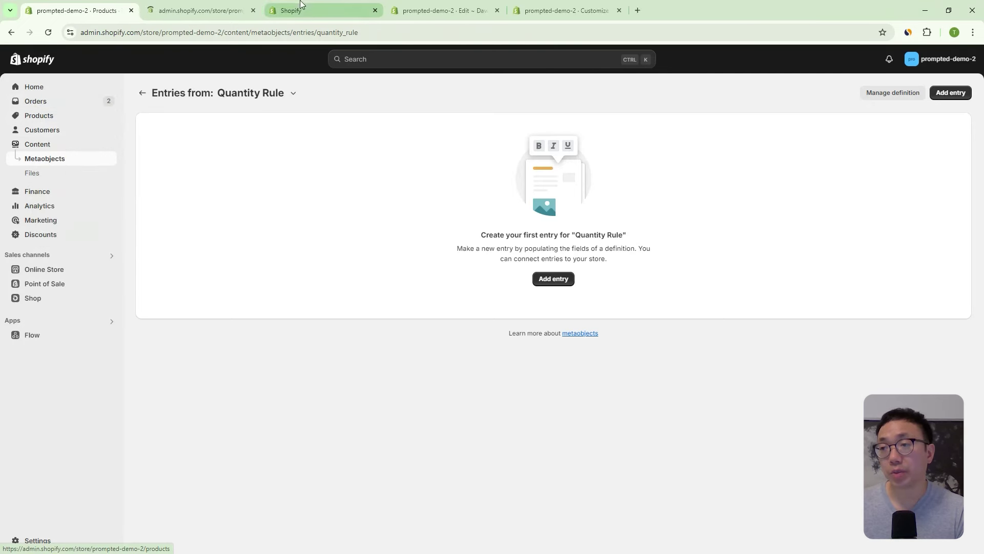
left_click(202, 10)
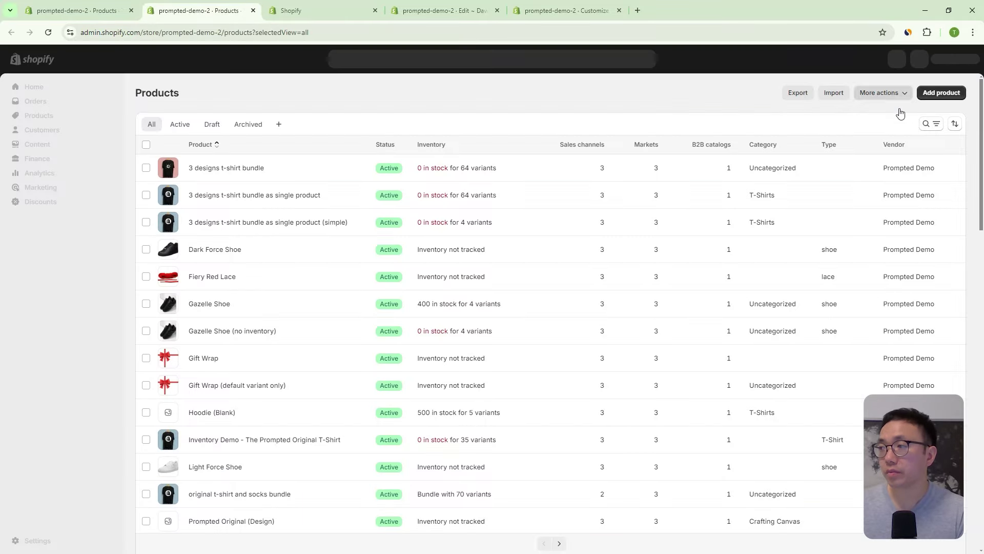
Search the products for "rule" and open The Prompted Original T-Shirt (quantity rules demo).
left_click(929, 124)
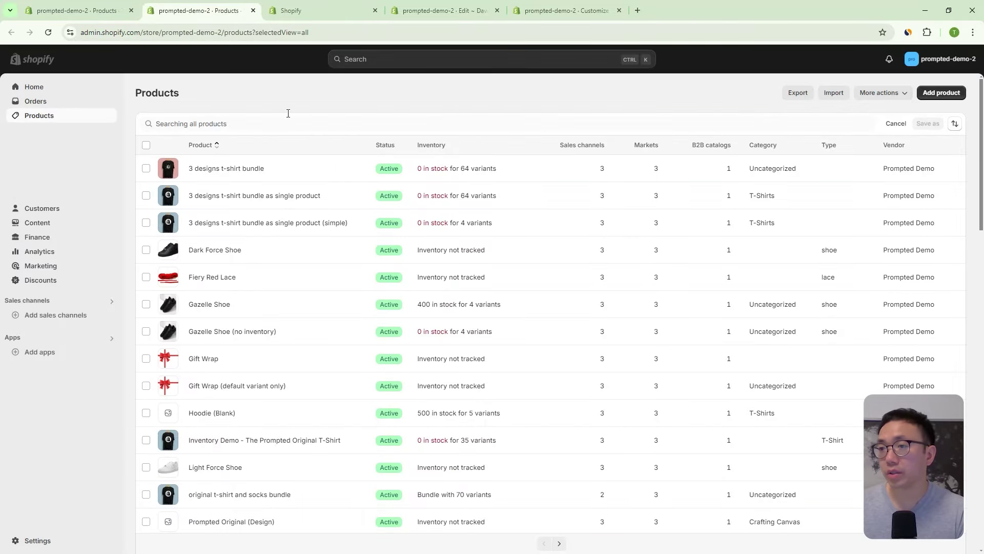
left_click(273, 122)
type("rule")
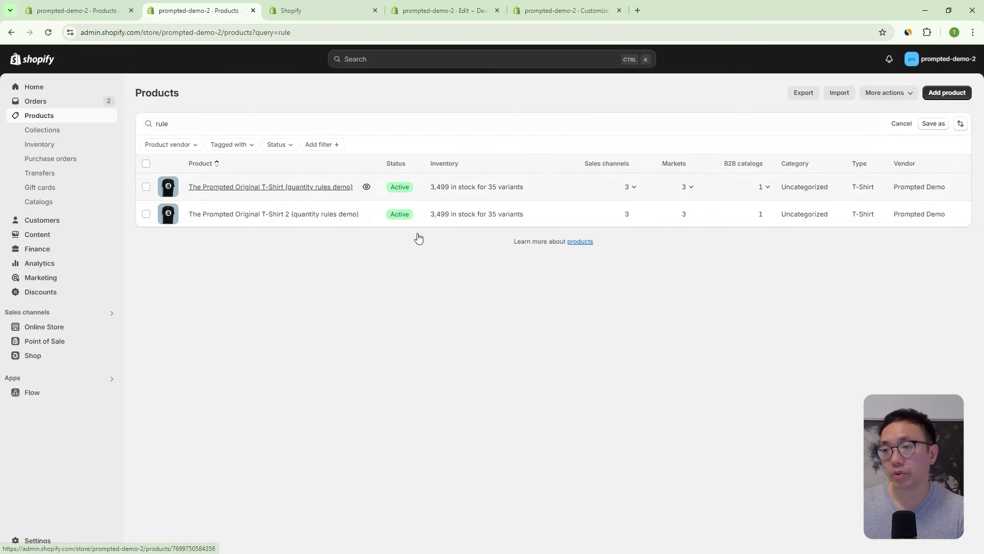
left_click(404, 227)
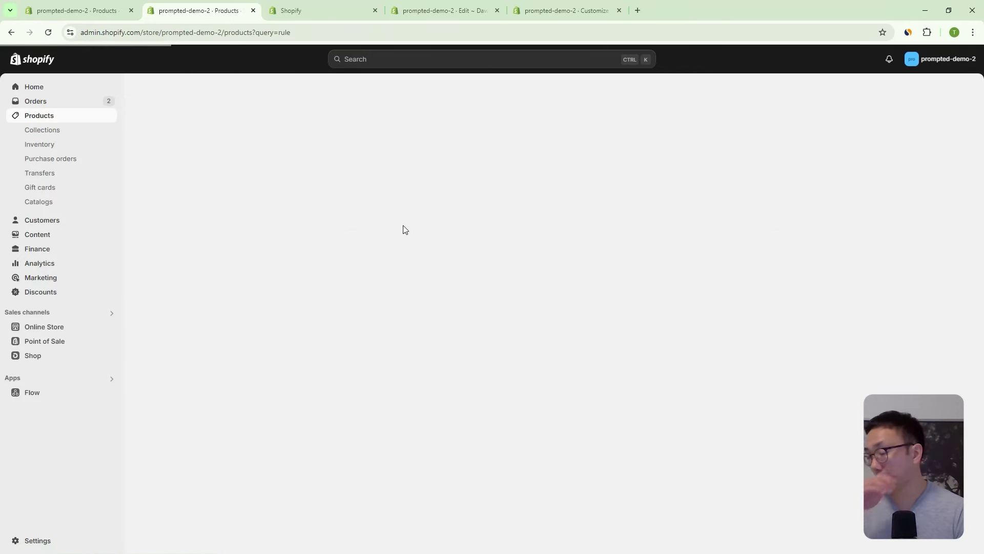
Check the product's Quantity Rule metafield for selectable entries, compare with the metaobject entries page, and return to the product.
scroll(496, 243, "down", 10)
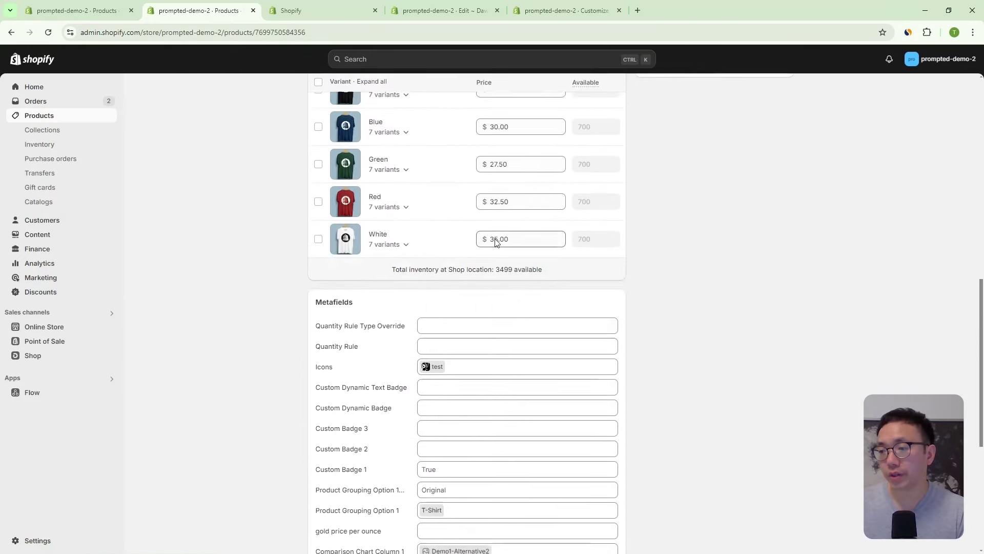
scroll(495, 243, "down", 1)
left_click(430, 277)
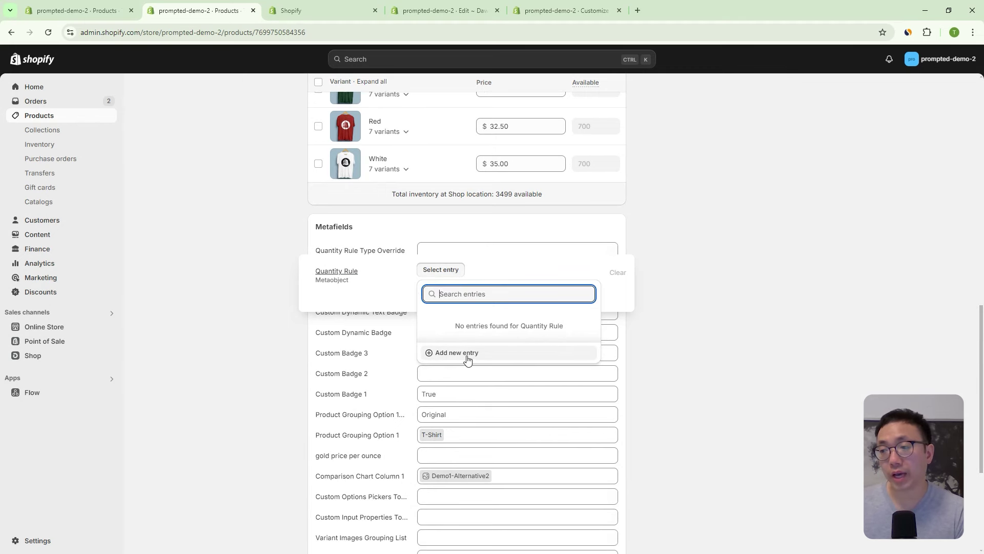
left_click(112, 19)
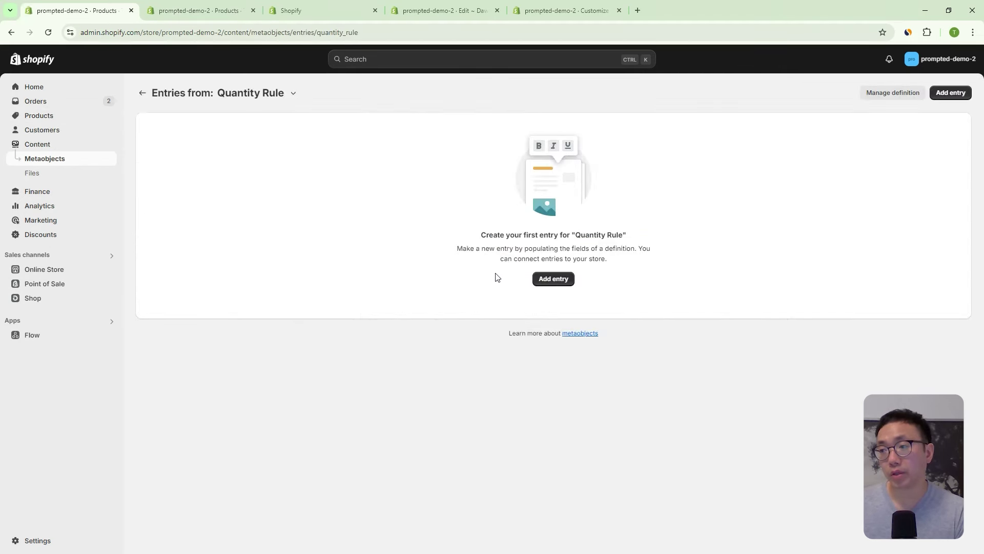
left_click(198, 10)
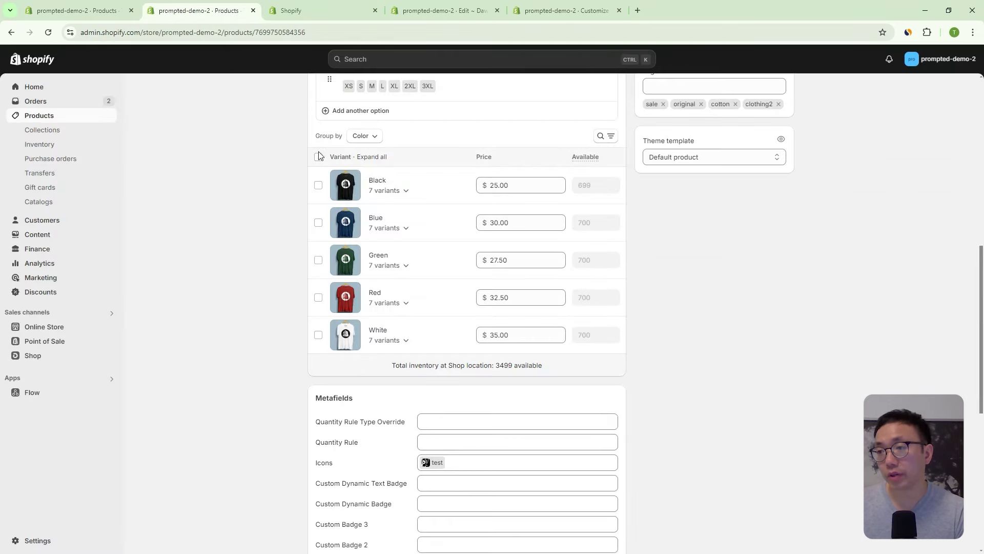
Open all of the product's variants in the bulk editor and add the Quantity Rule metafield column.
left_click(318, 156)
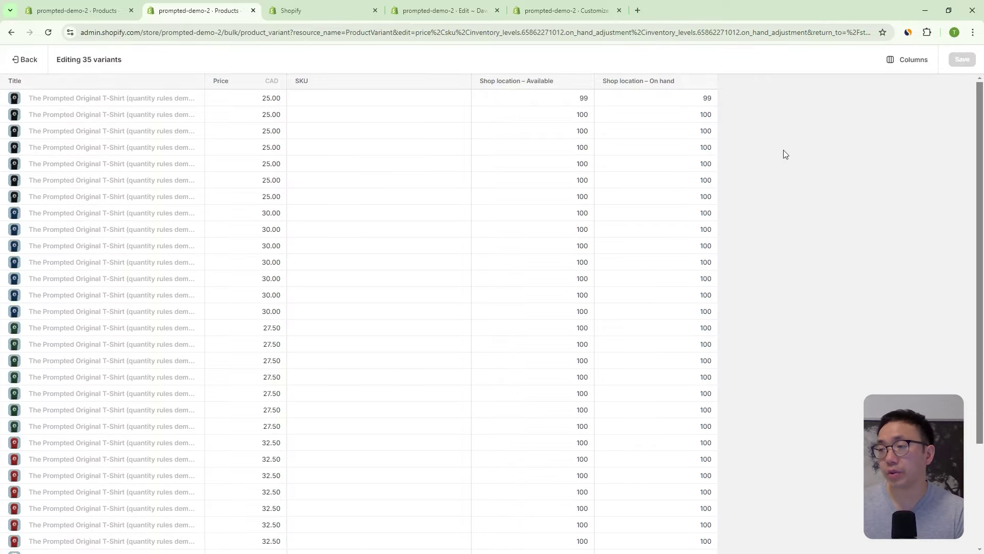
left_click(900, 59)
scroll(865, 158, "down", 5)
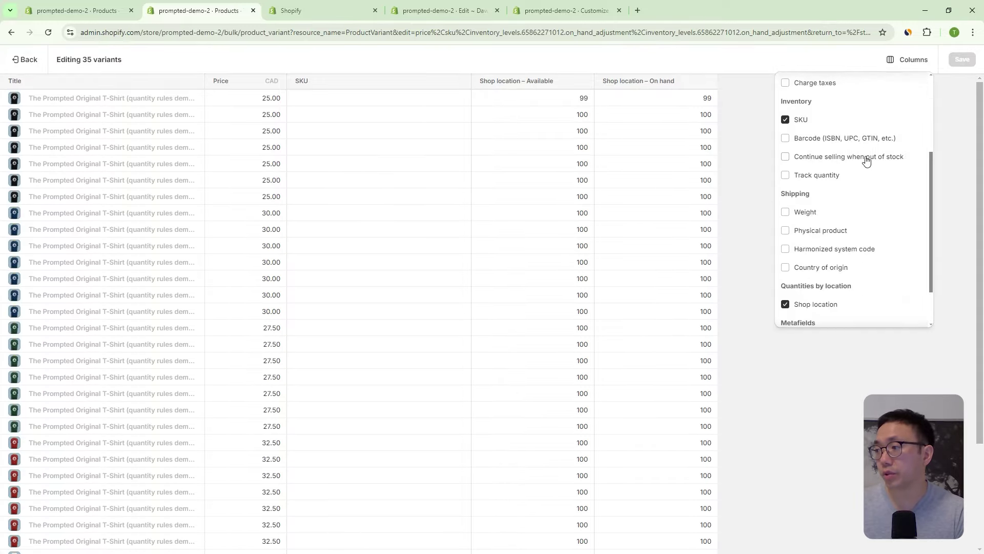
scroll(866, 164, "down", 1)
left_click(795, 289)
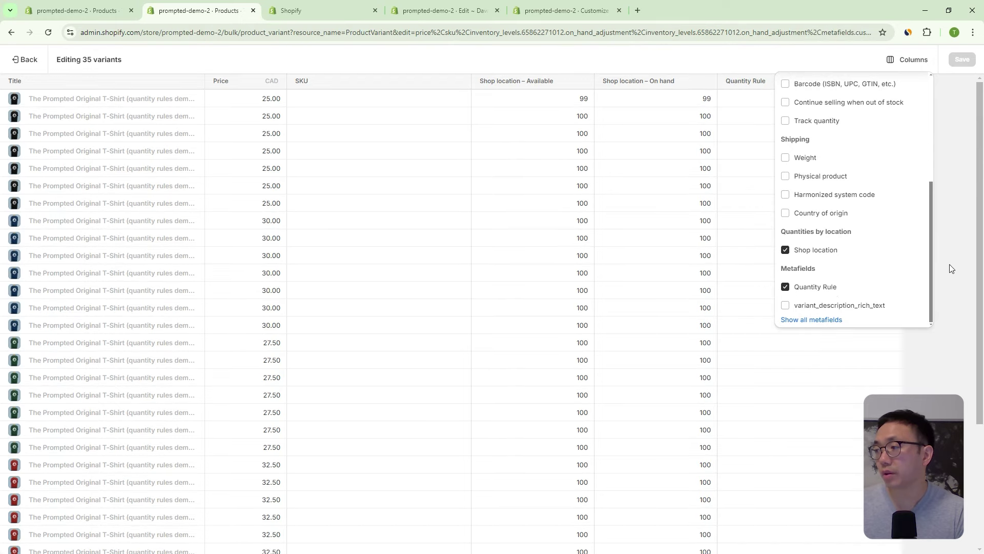
left_click(954, 257)
Look at the Quantity Rule entry picker for the second variant and close it without choosing an entry.
left_click(743, 113)
left_click(743, 116)
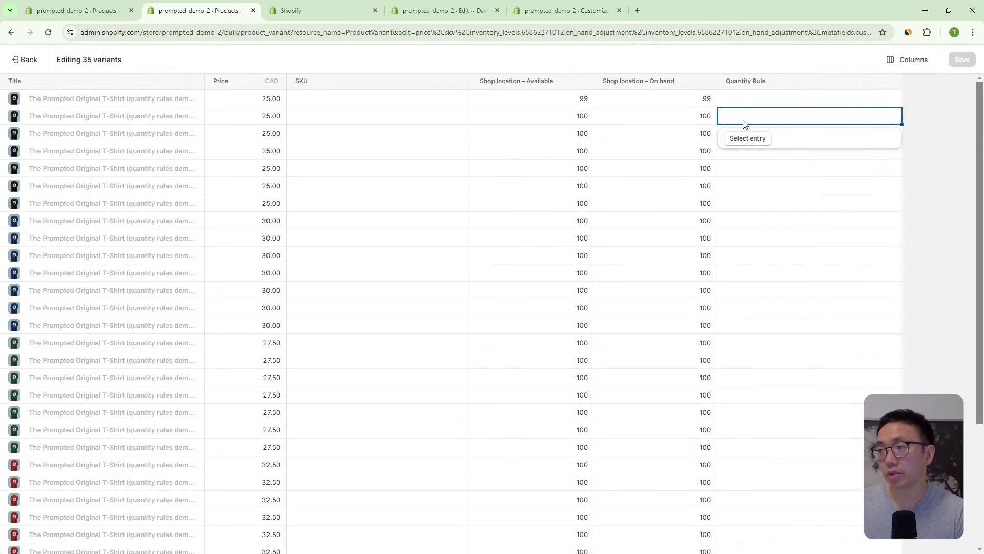
left_click(744, 140)
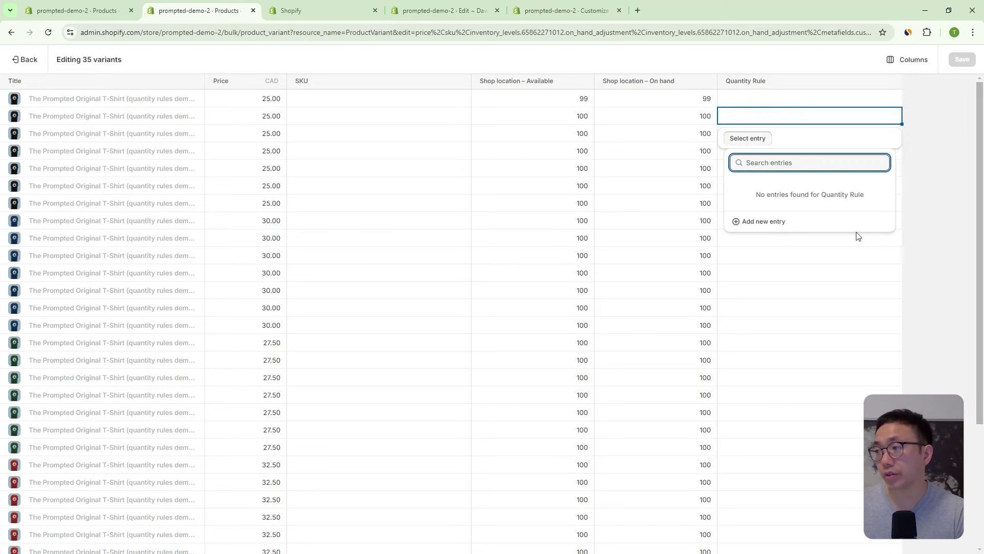
left_click(948, 188)
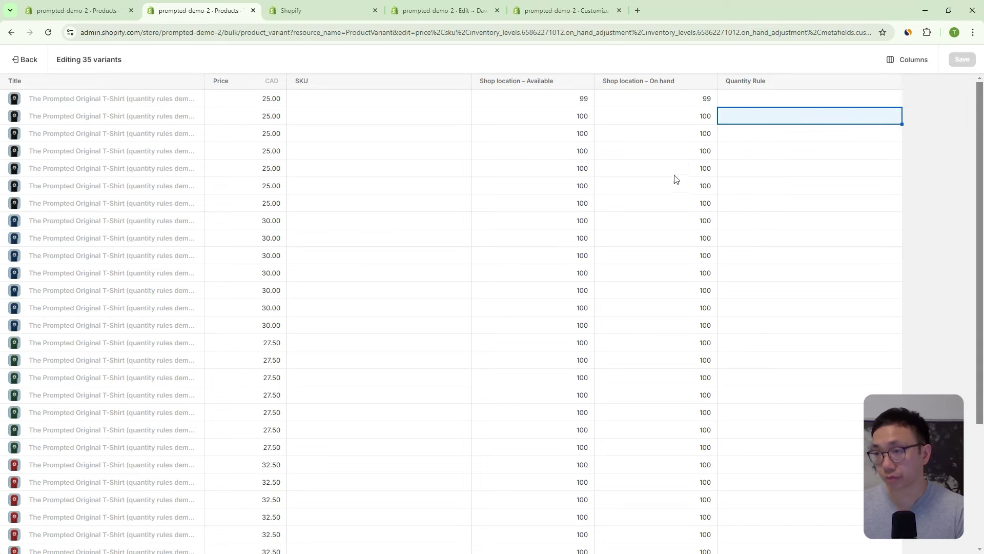
Open the live storefront from the theme customizer, search for "rule" and open The Prompted Original T-Shirt (quantity rules demo) at its quantity selector.
left_click(528, 11)
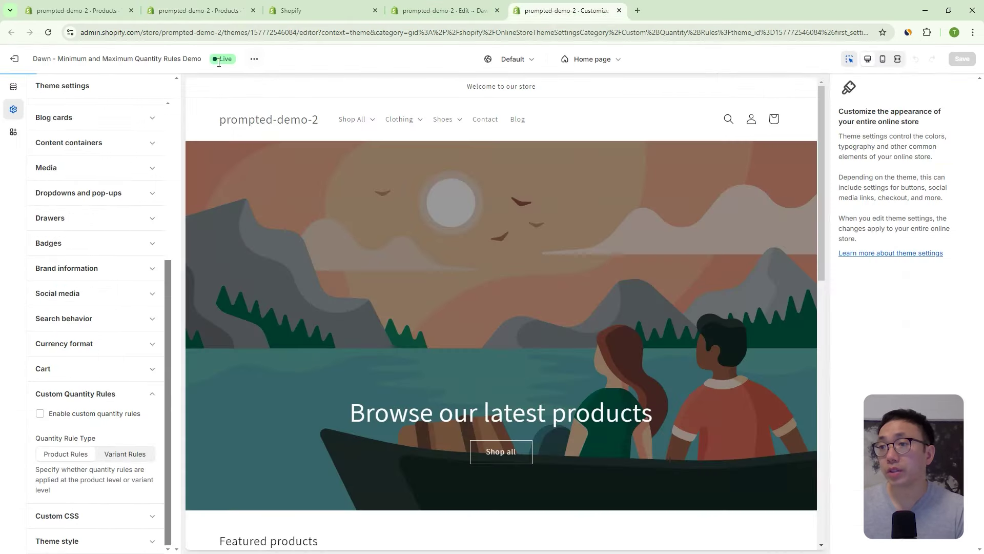
left_click(253, 61)
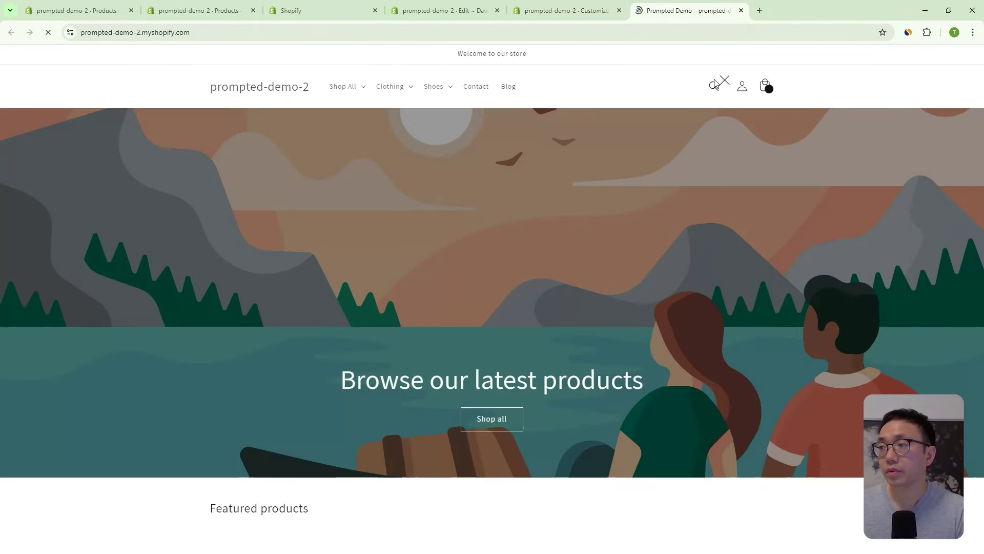
left_click(715, 85)
type("rule")
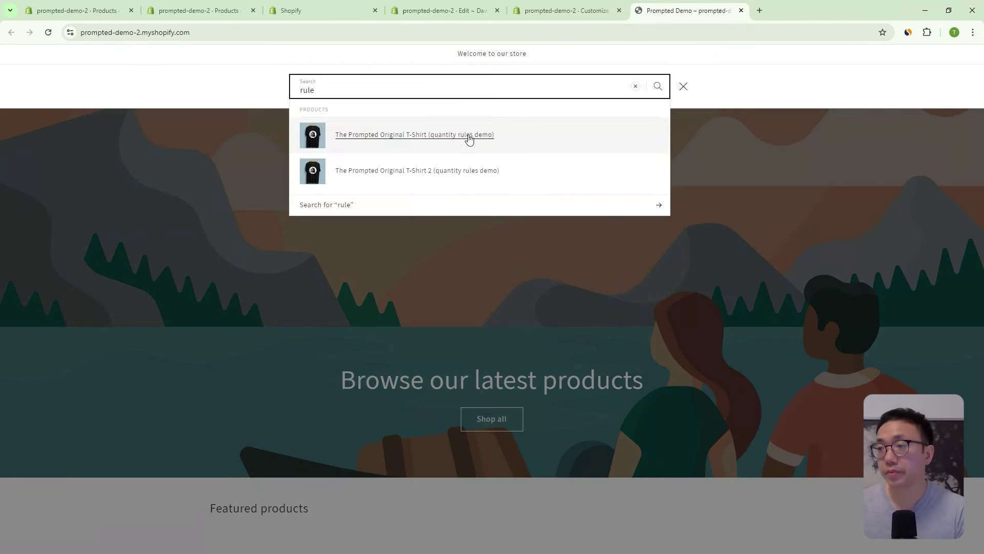
left_click(467, 136)
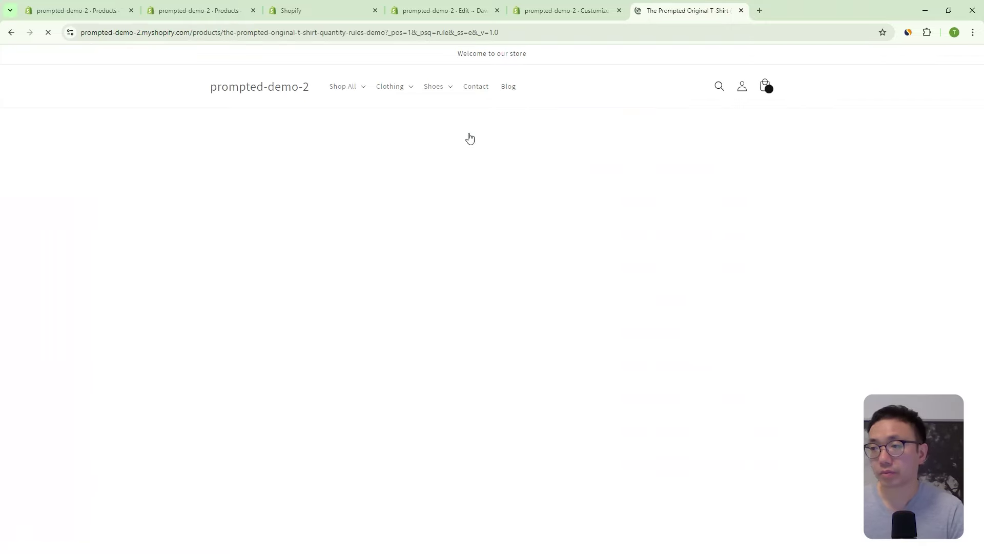
scroll(702, 347, "down", 3)
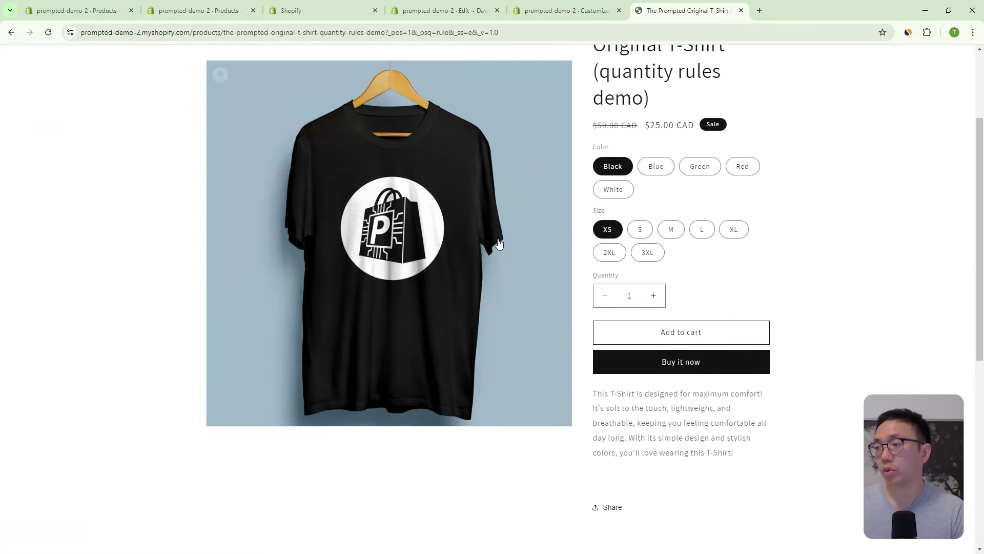
Start a new Quantity Rule metaobject entry with increment 1, min 1 and max 5.
left_click(87, 7)
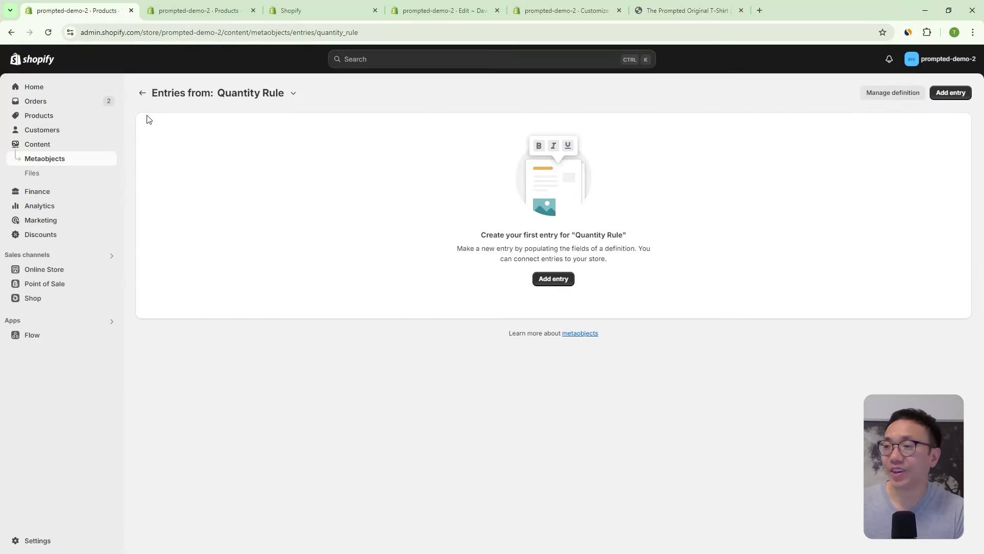
left_click(538, 279)
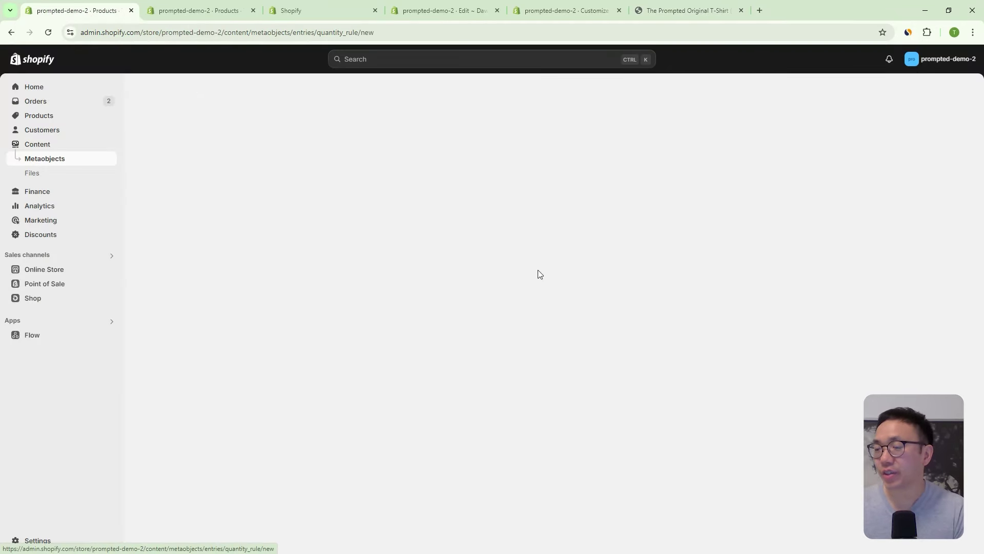
left_click(352, 185)
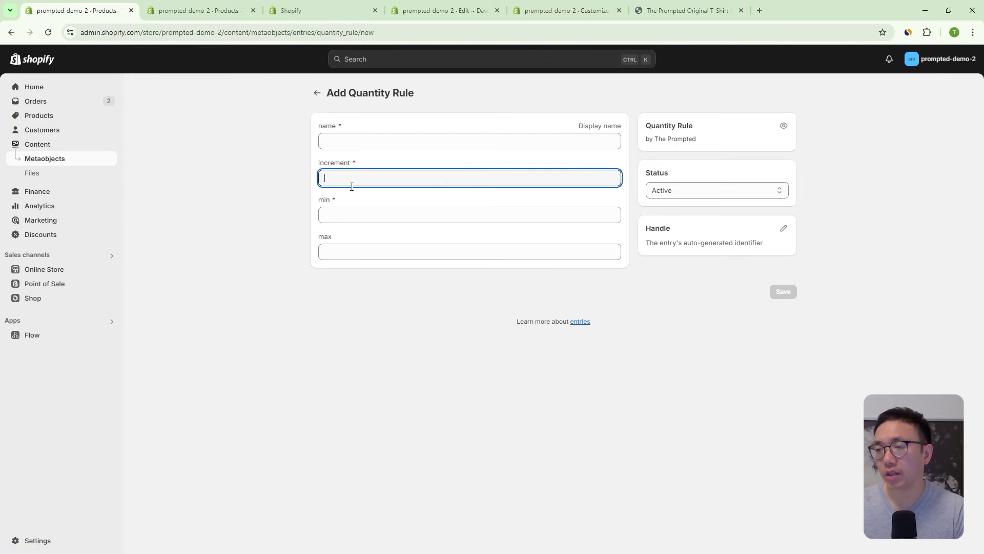
type("1")
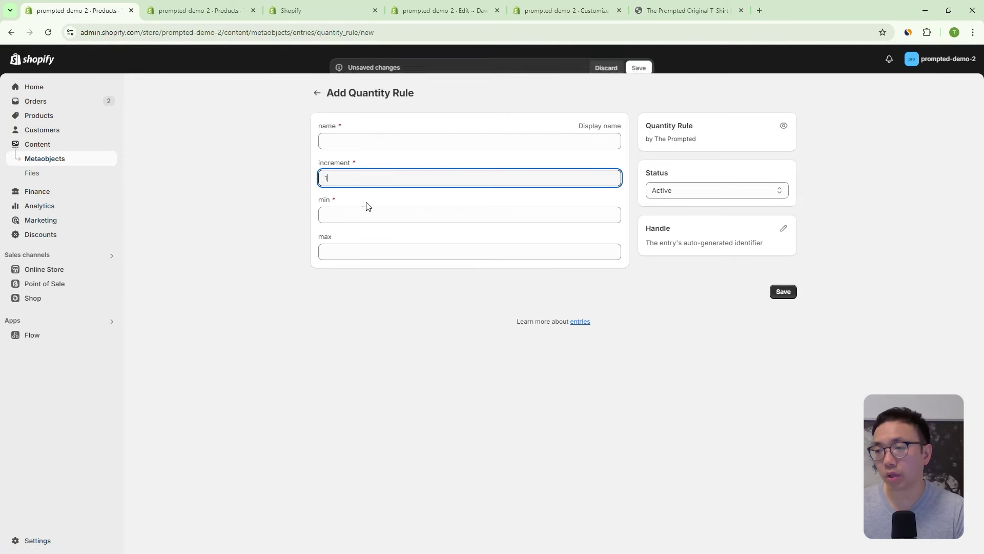
left_click(363, 211)
type("1")
left_click(344, 251)
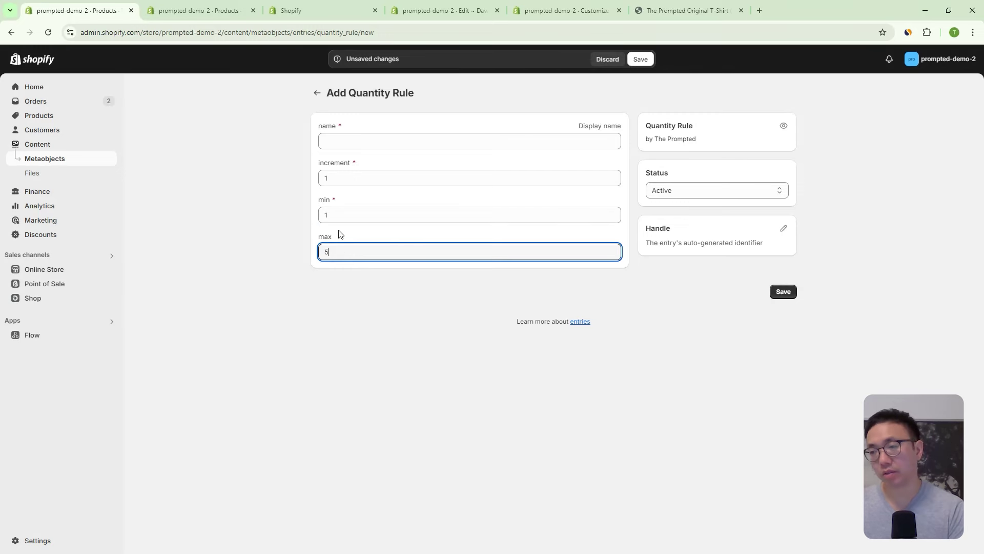
Name the entry "increment 1, min 1, max 5", save it and return to the entries list.
left_click(355, 146)
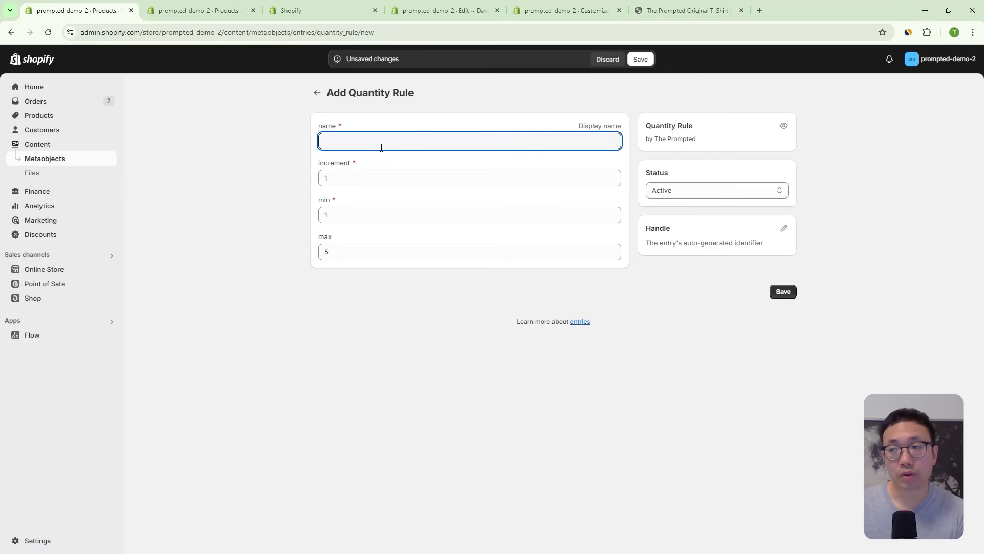
type("incra")
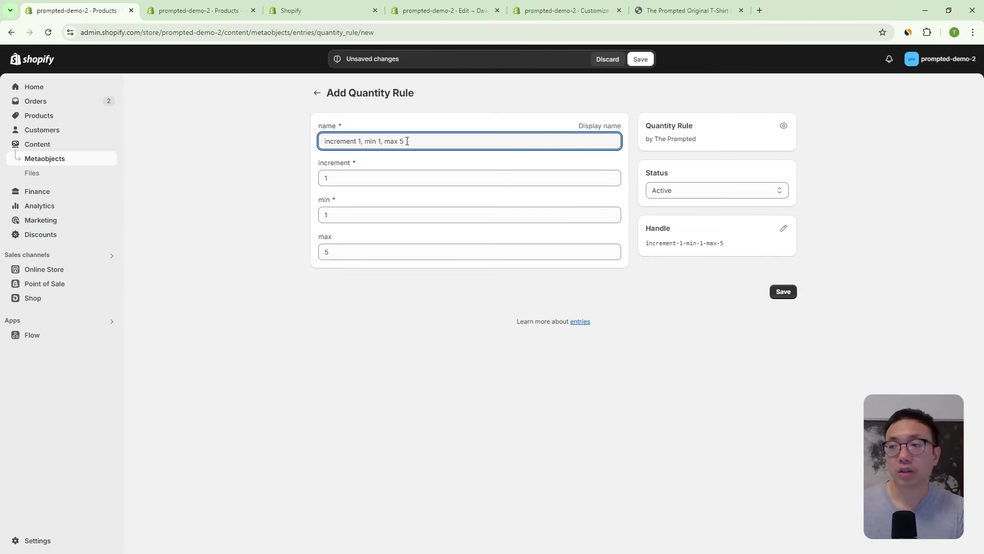
left_click_drag(407, 141, 317, 144)
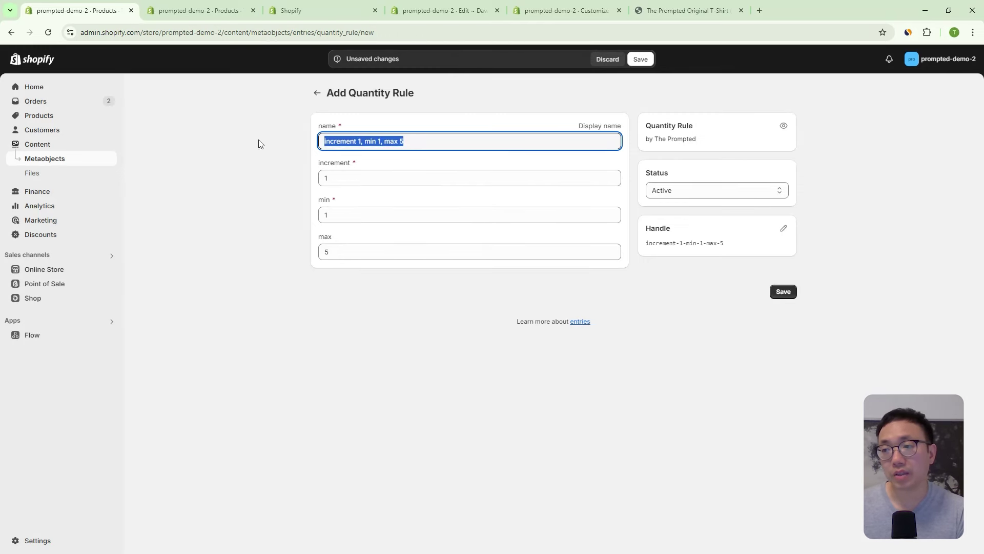
left_click(642, 60)
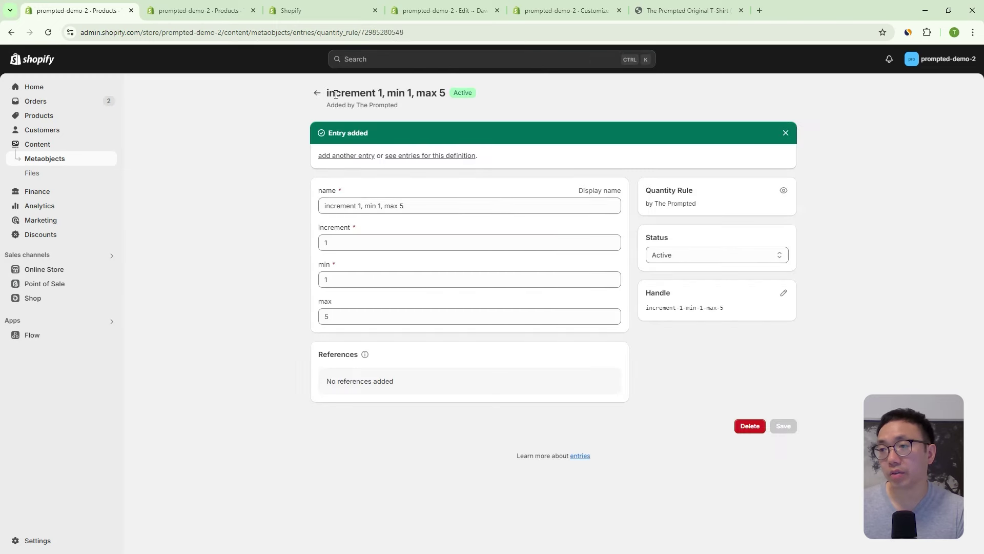
left_click(321, 95)
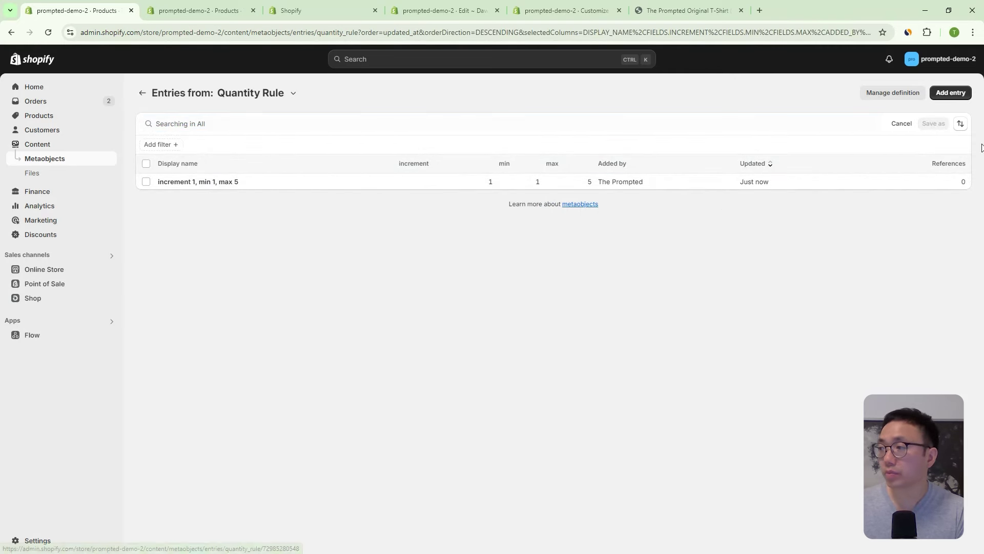
Start another Quantity Rule entry with increment 2, min 4 and max 12.
left_click(893, 92)
left_click(372, 146)
left_click(386, 180)
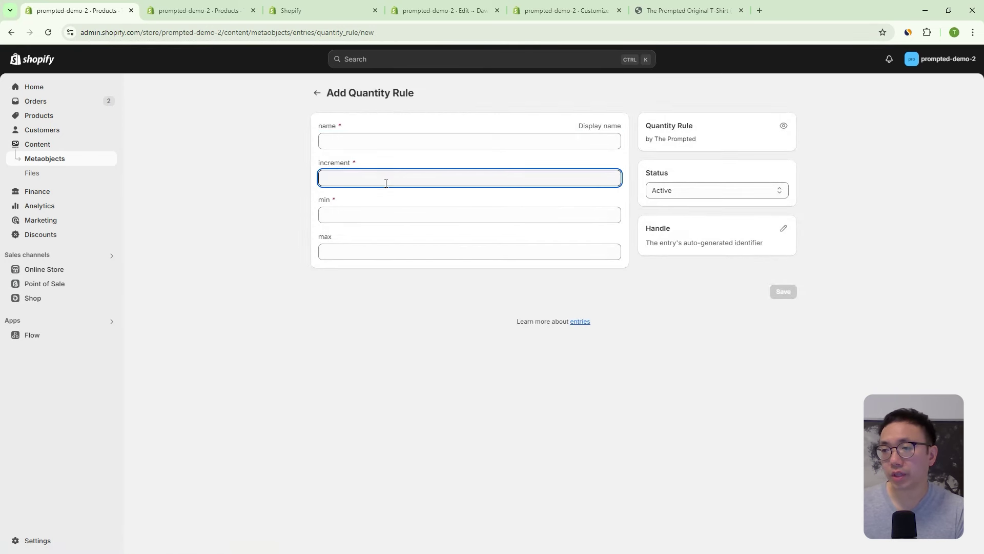
type("2")
left_click(361, 214)
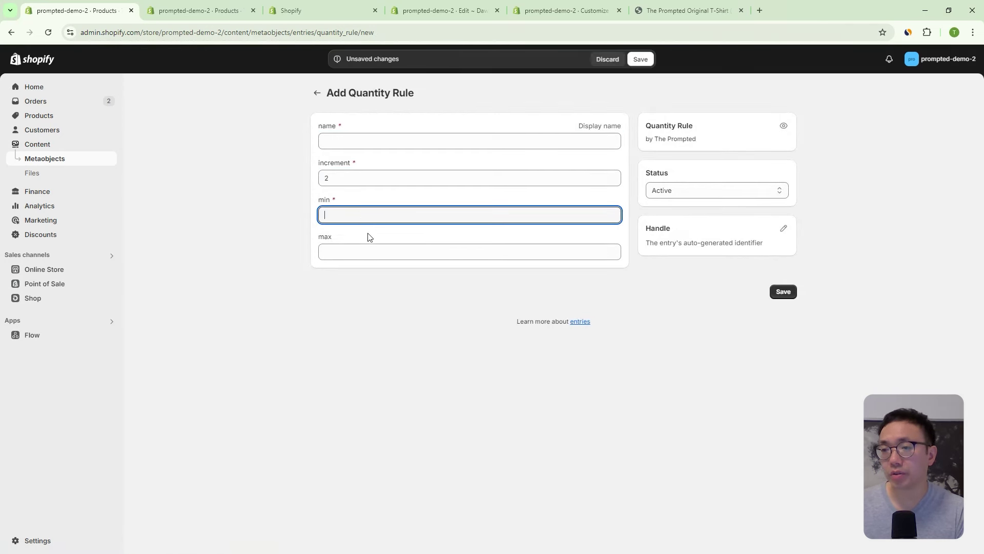
type("4")
left_click(353, 255)
type("12")
left_click(375, 299)
Name the entry "increment 2, min 4, max 12", save it and go back to the entries list.
left_click(369, 142)
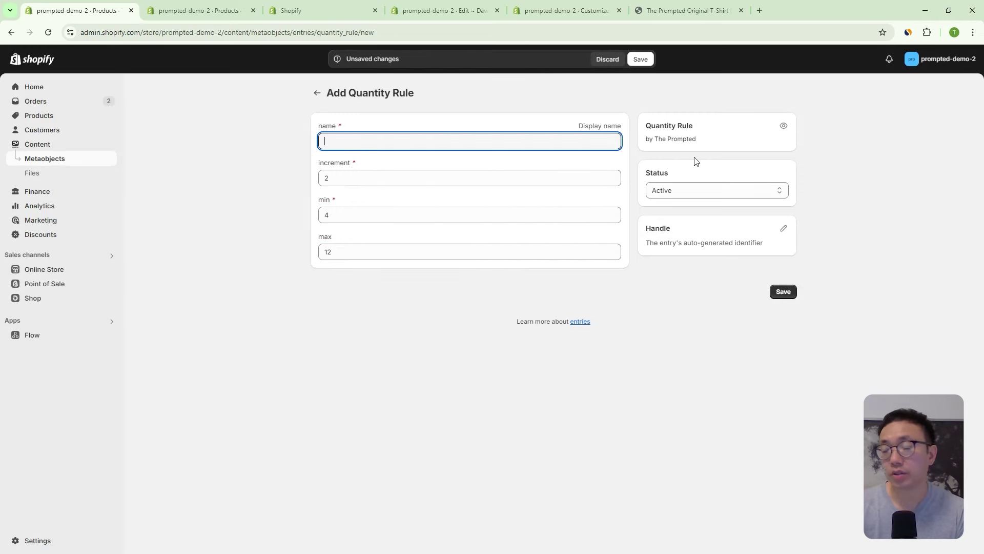
type("increment 2")
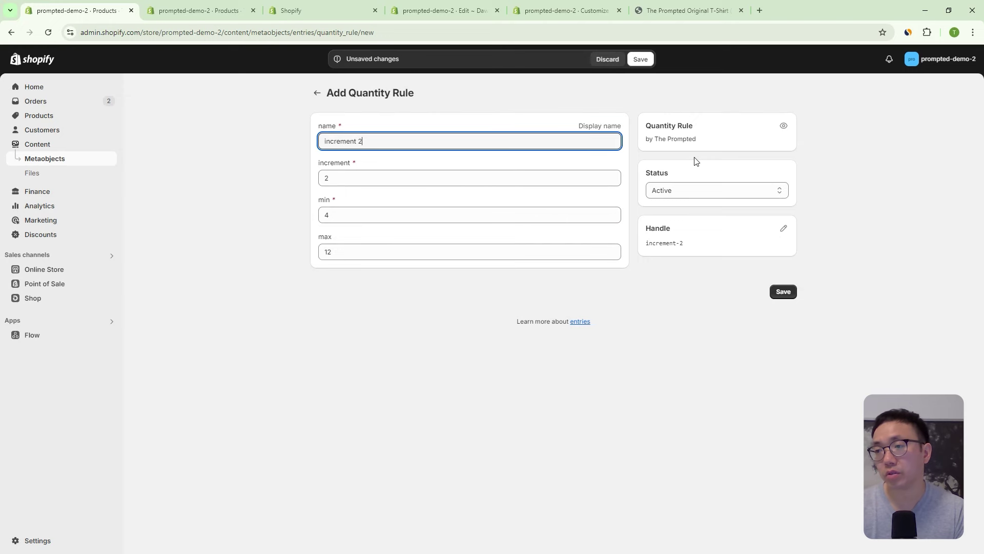
type(", min 4, max 12")
left_click(774, 292)
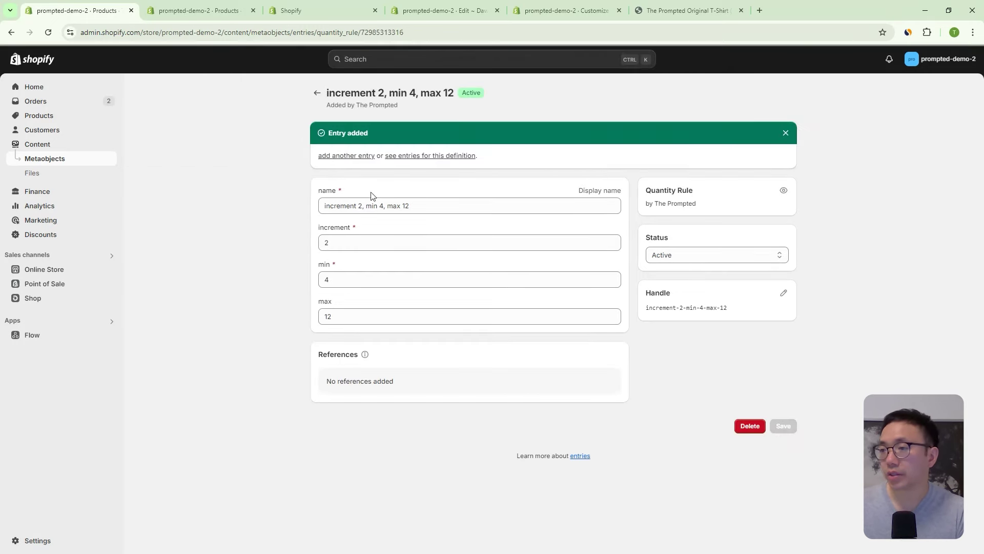
left_click(318, 93)
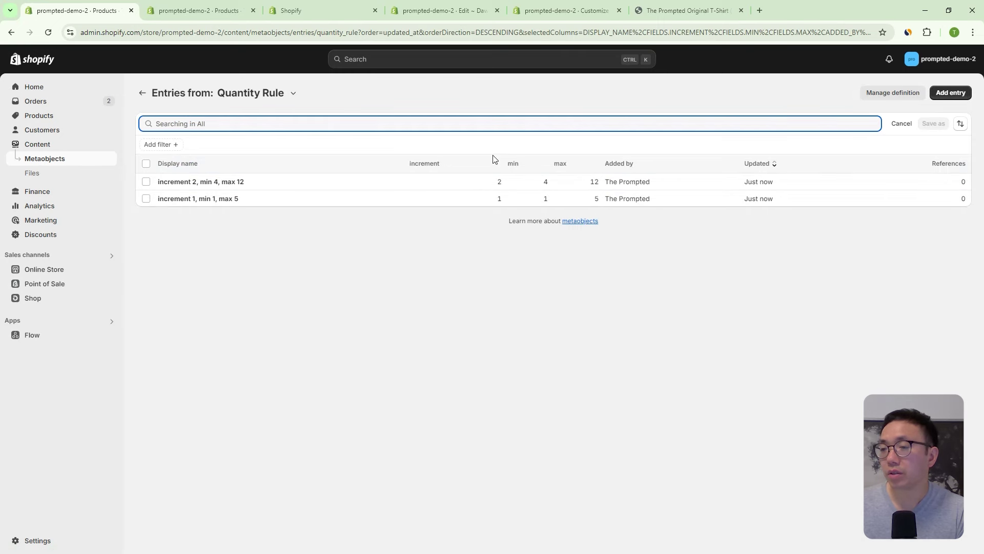
Start a third Quantity Rule entry with increment 1 and min 5, leaving max empty.
left_click(952, 95)
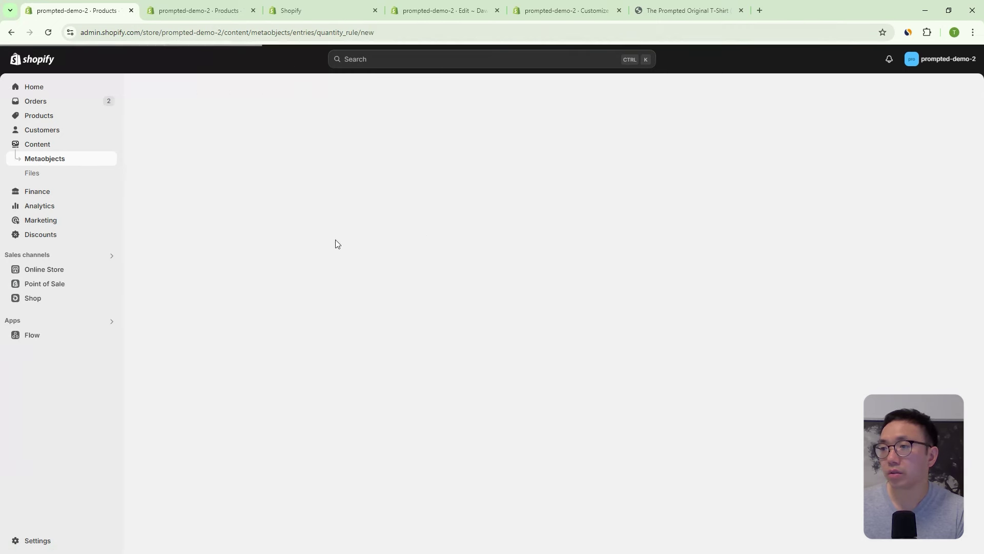
left_click(347, 185)
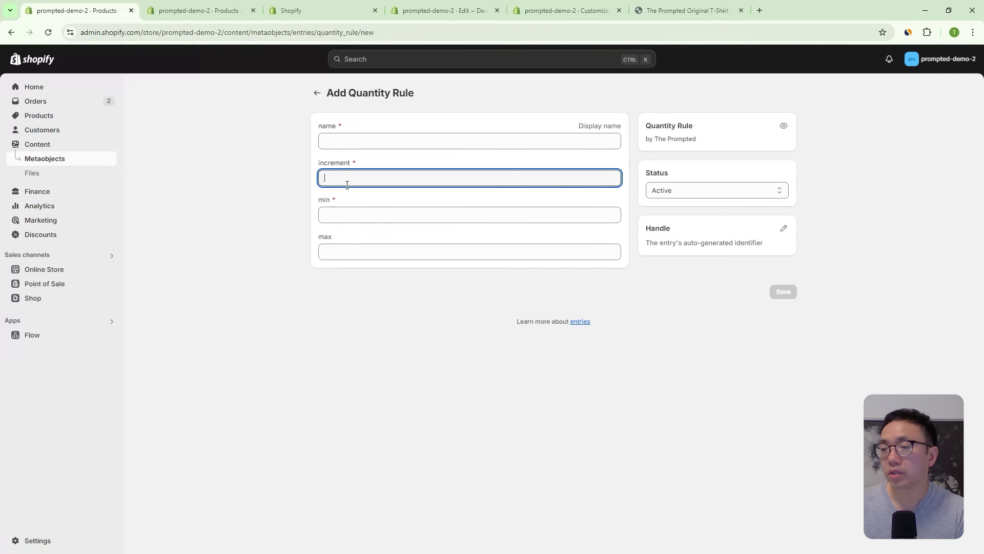
type("1")
left_click(356, 210)
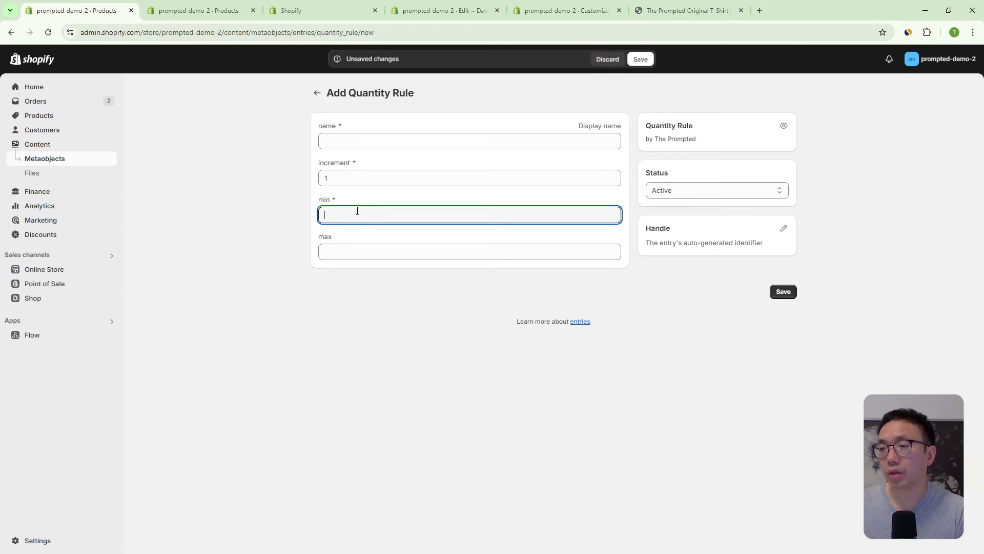
type("5")
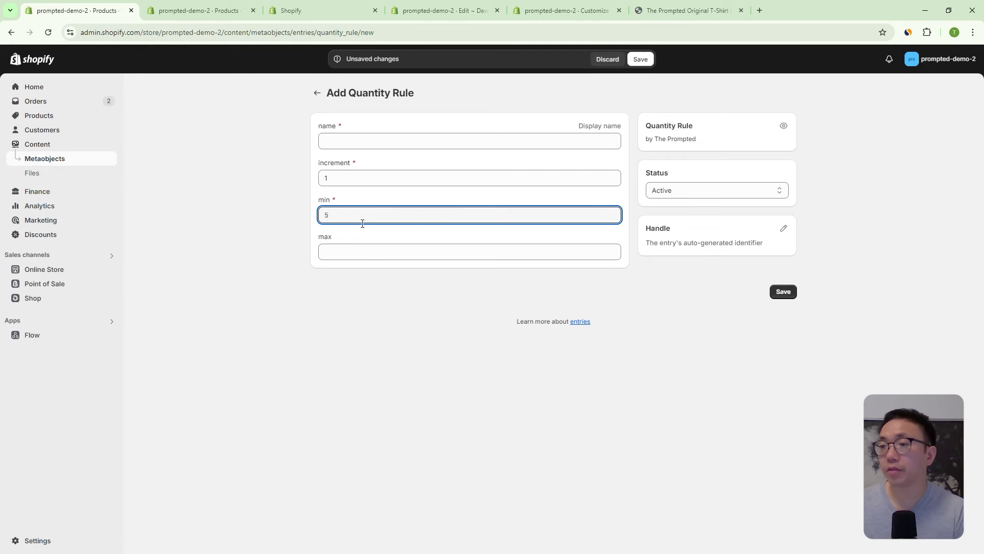
Name the entry "increment 1, min 5", save it and return to the entries list.
left_click(362, 142)
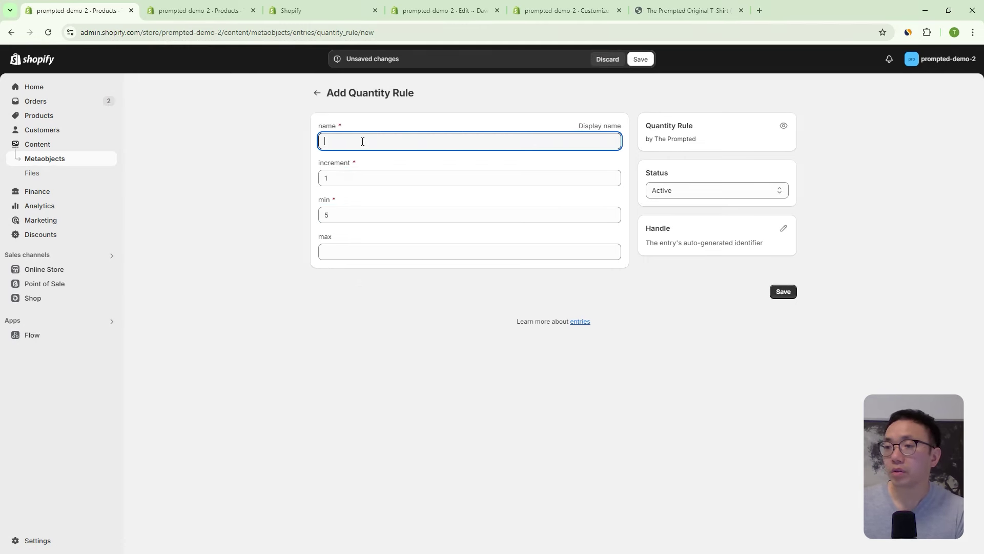
type("ic")
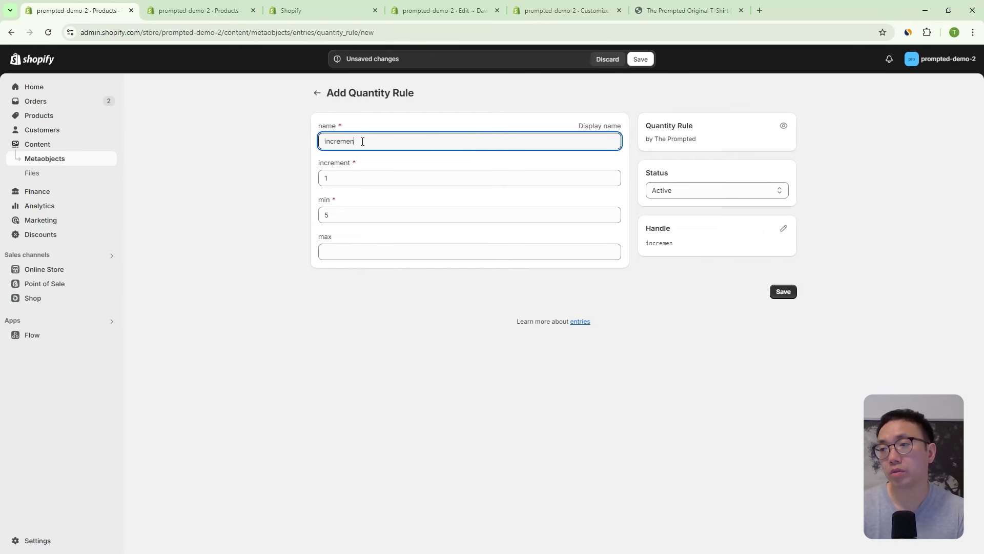
type("rement 1 min 5")
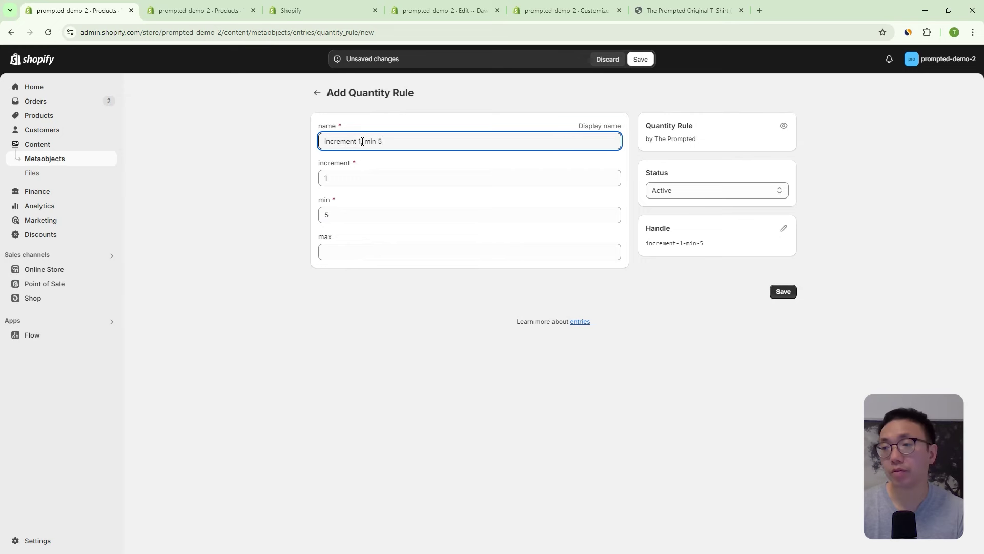
left_click(778, 292)
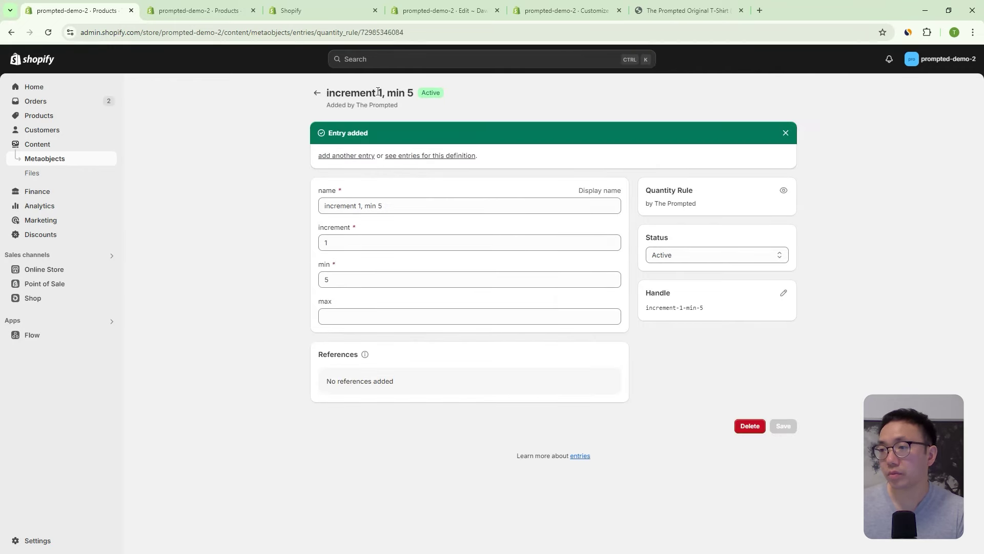
left_click(317, 93)
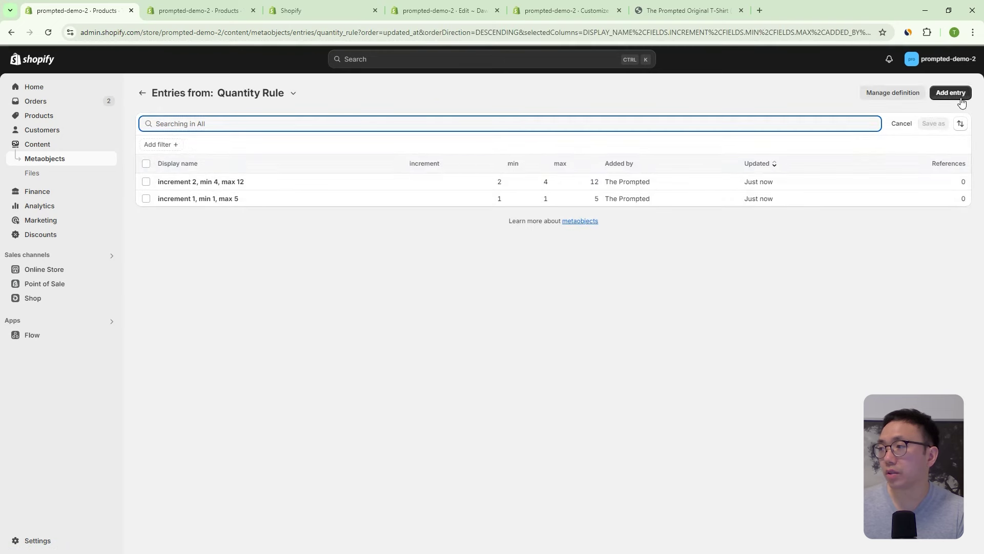
Start a fourth Quantity Rule entry with increment 1, min 1 and max 15.
left_click(962, 98)
left_click(365, 176)
type("1")
left_click(344, 246)
left_click(340, 215)
type("1")
left_click(359, 247)
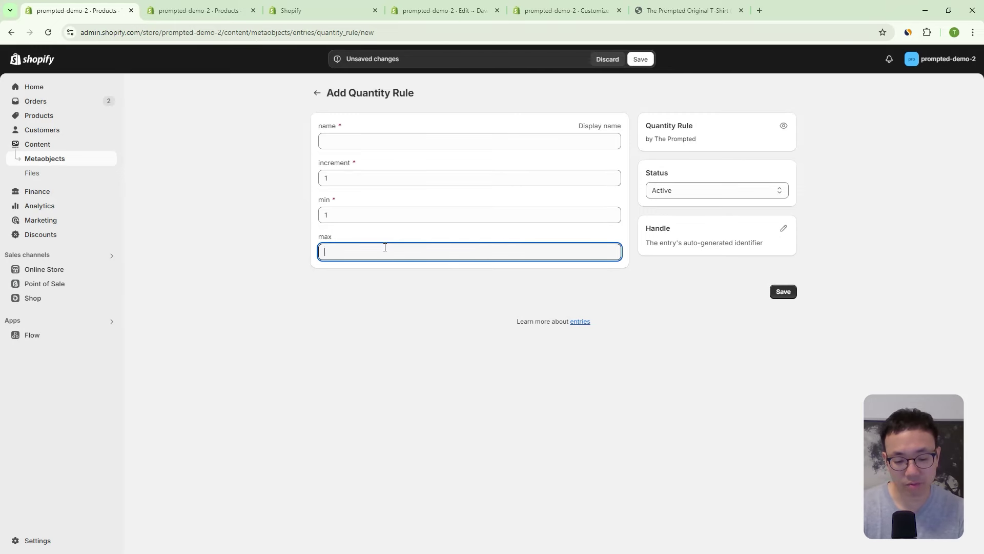
type("15")
Name the entry "increment 1, min 1, max 15" and save it.
left_click(400, 148)
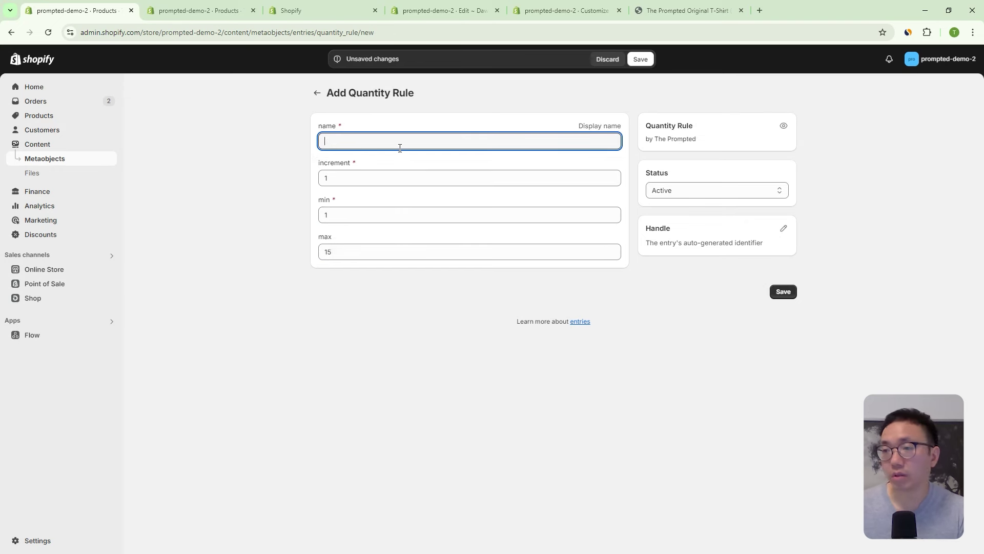
type("increment 1, min 1, ma")
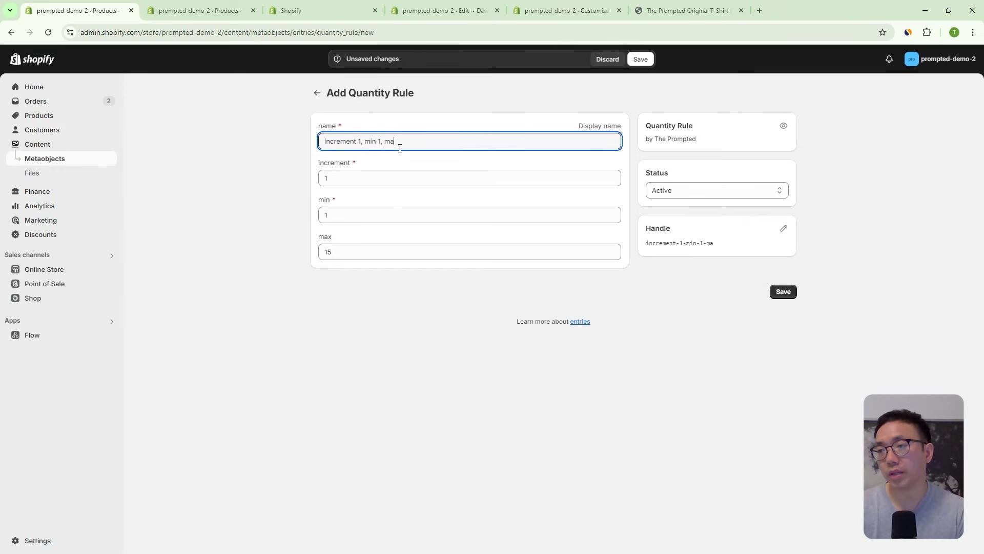
type("x 14")
key("BackSpace")
type("5")
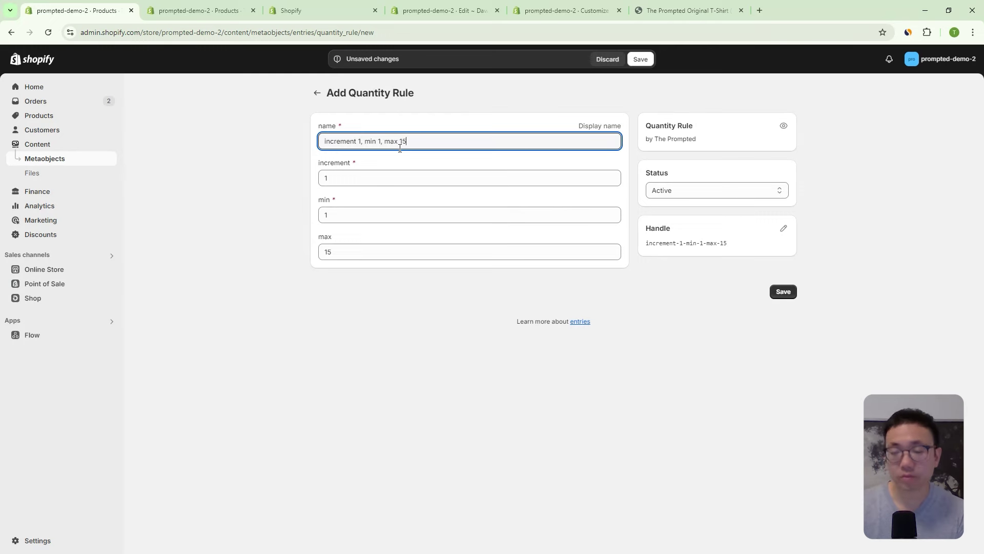
left_click(647, 64)
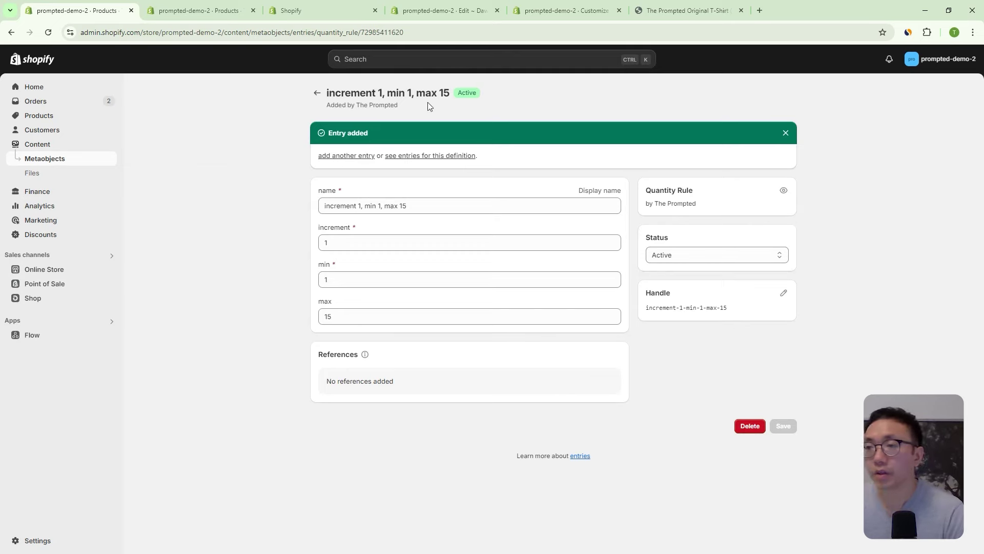
Return to the variant bulk editor and check which Quantity Rule entries are selectable for the second variant, choosing none.
left_click(216, 14)
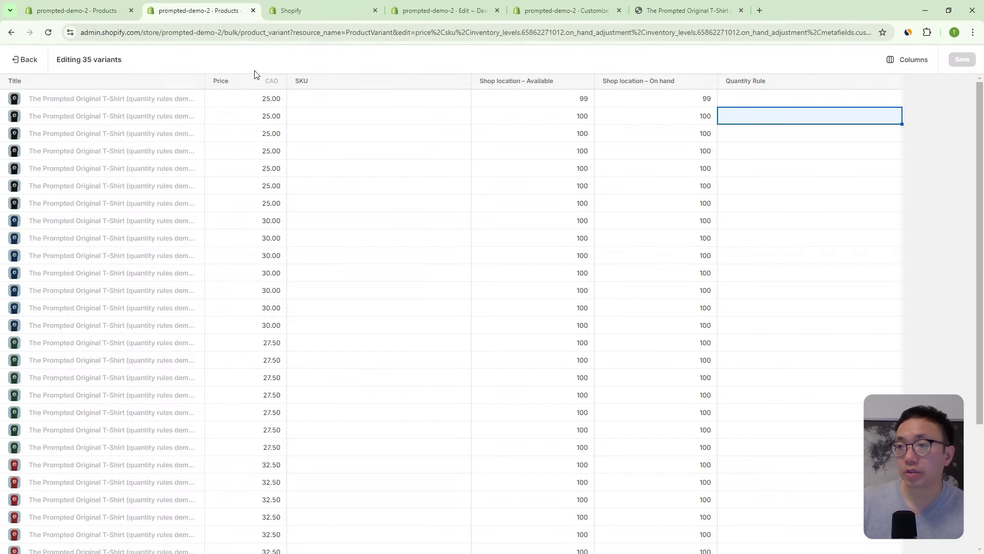
left_click(782, 120)
left_click(738, 137)
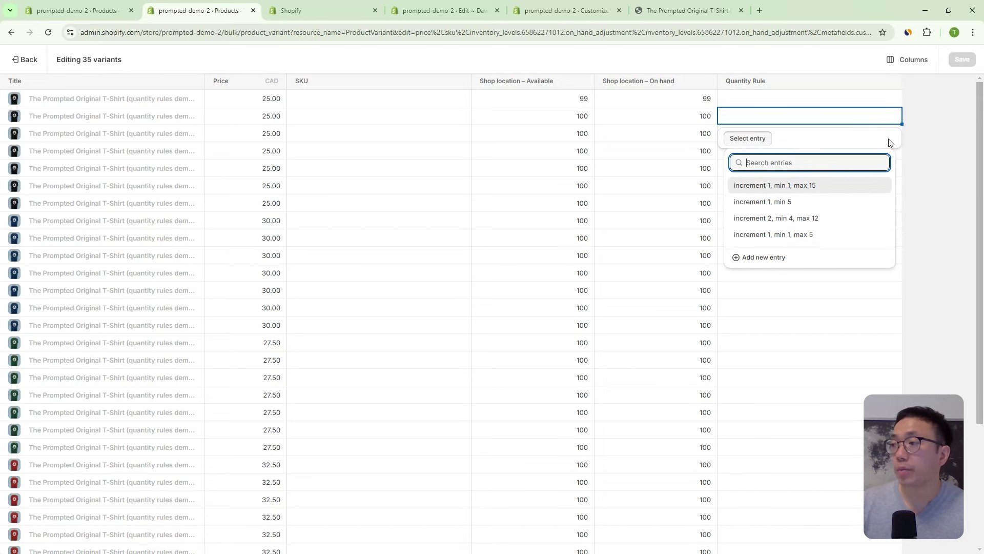
left_click(921, 125)
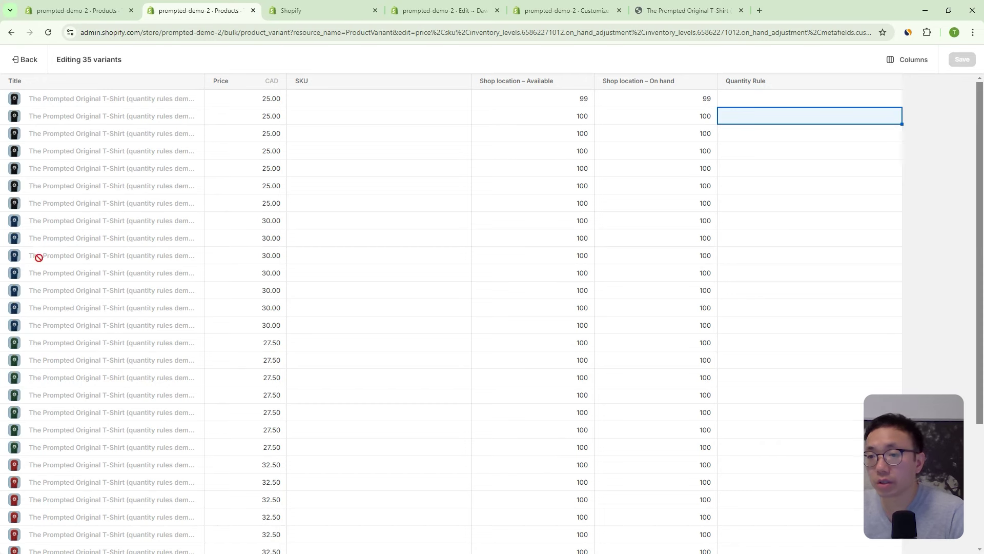
Assign the "increment 1, min 1, max 15" entry as the first variant's Quantity Rule.
left_click(757, 98)
left_click(756, 102)
left_click(749, 123)
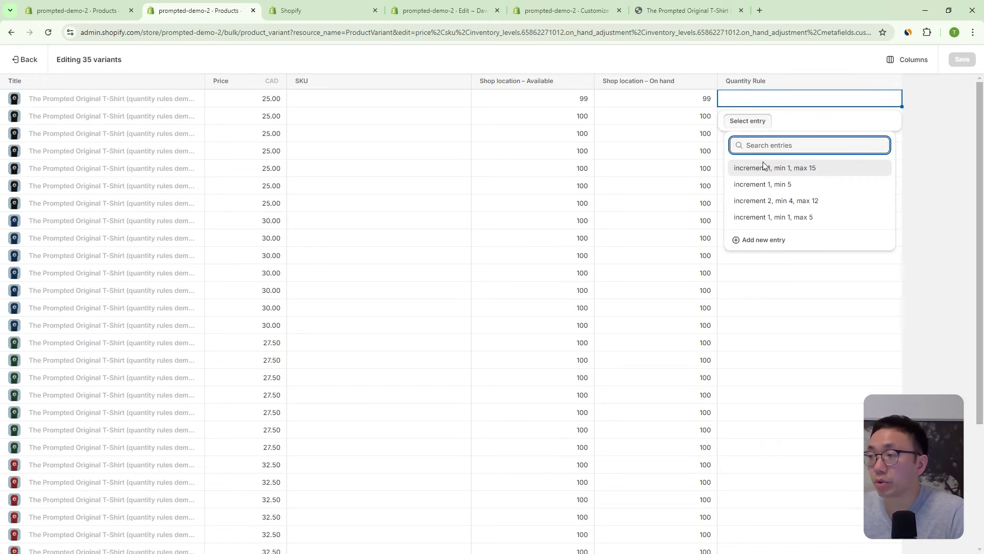
left_click(794, 164)
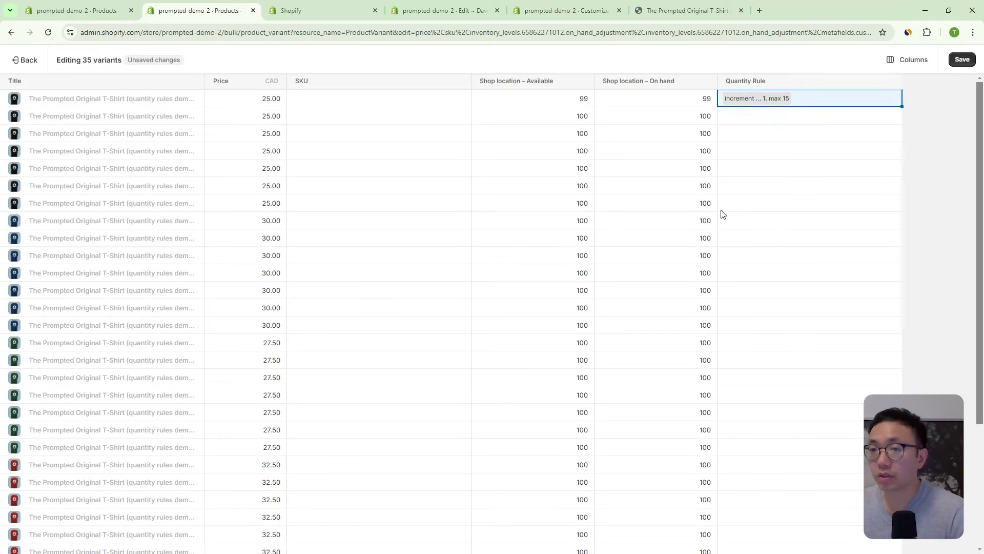
Fill the "increment 1, min 1, max 15" rule down the 25.00 variants and assign "increment 1, min 5" to all 30.00 variants.
left_click(739, 205, "shift")
key("ctrl+d")
left_click(740, 225)
left_click(740, 226)
left_click(738, 244)
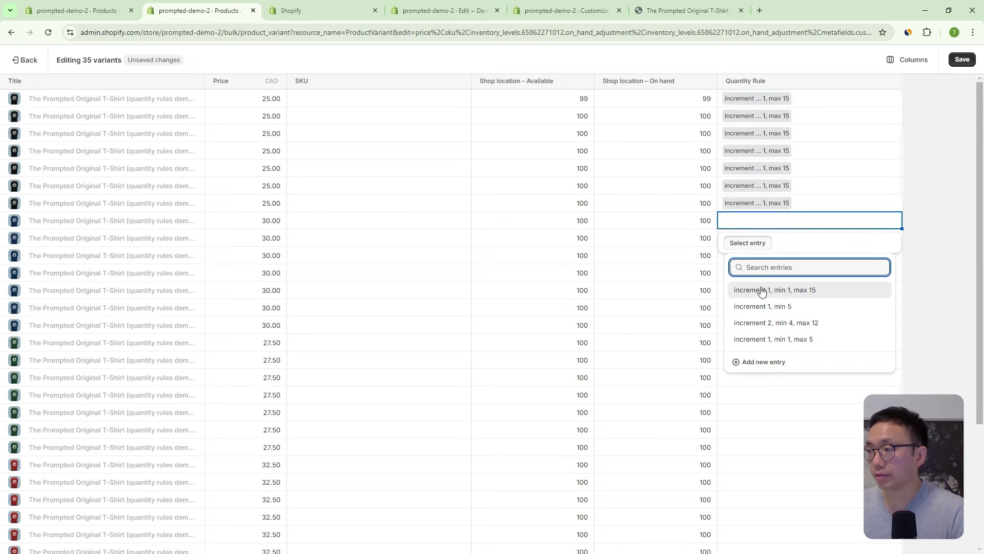
left_click(785, 308)
left_click(911, 308)
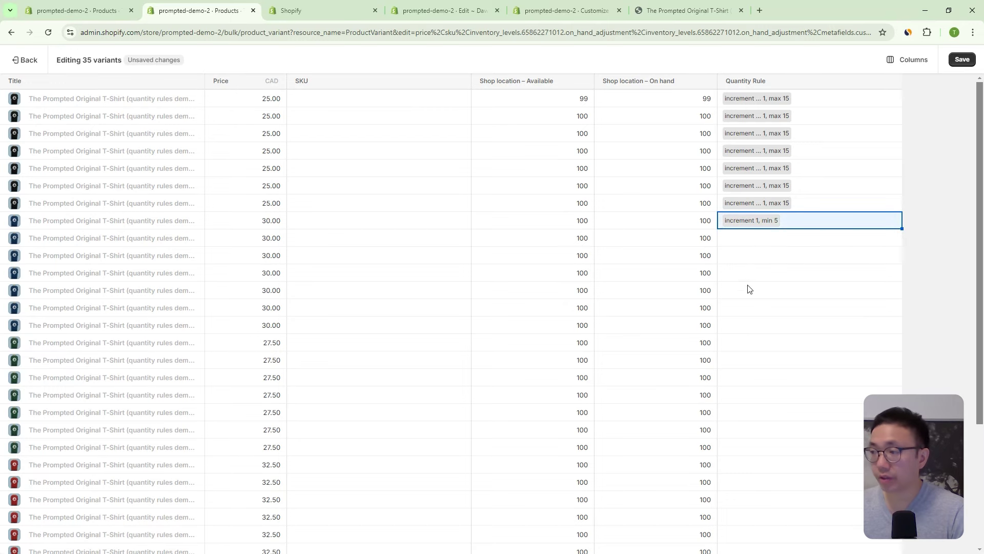
left_click(824, 323, "shift")
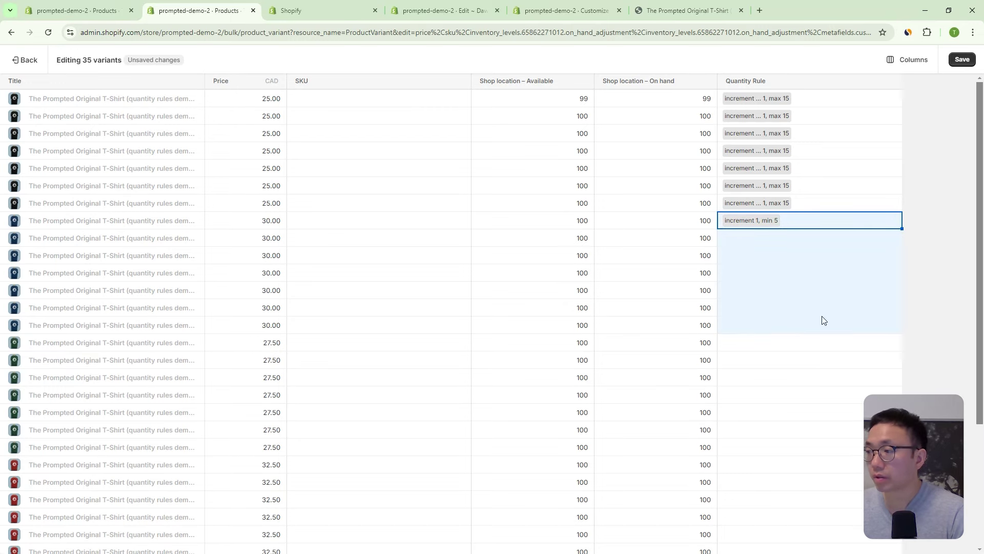
key("ctrl+d")
Assign the "increment 2, min 4, max 12" entry as the Quantity Rule of all 27.50 variants.
scroll(872, 323, "down", 2)
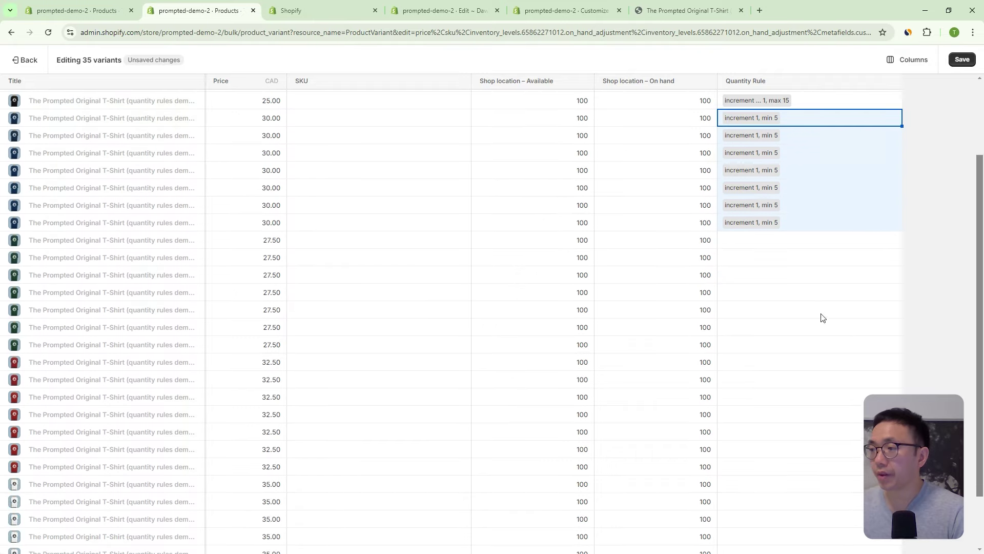
left_click(769, 241)
left_click(764, 247)
left_click(747, 268)
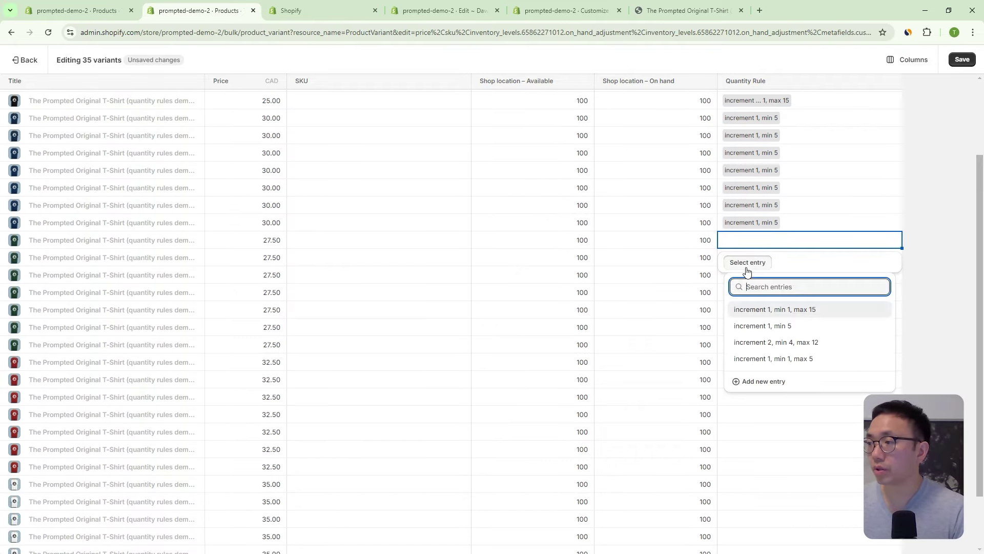
left_click(775, 340)
key("Escape")
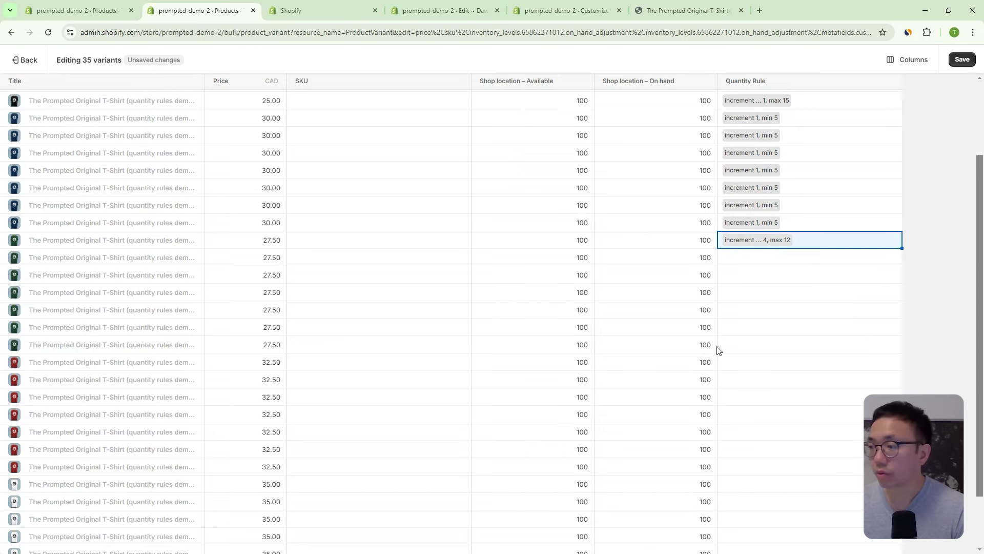
left_click(731, 350, "shift")
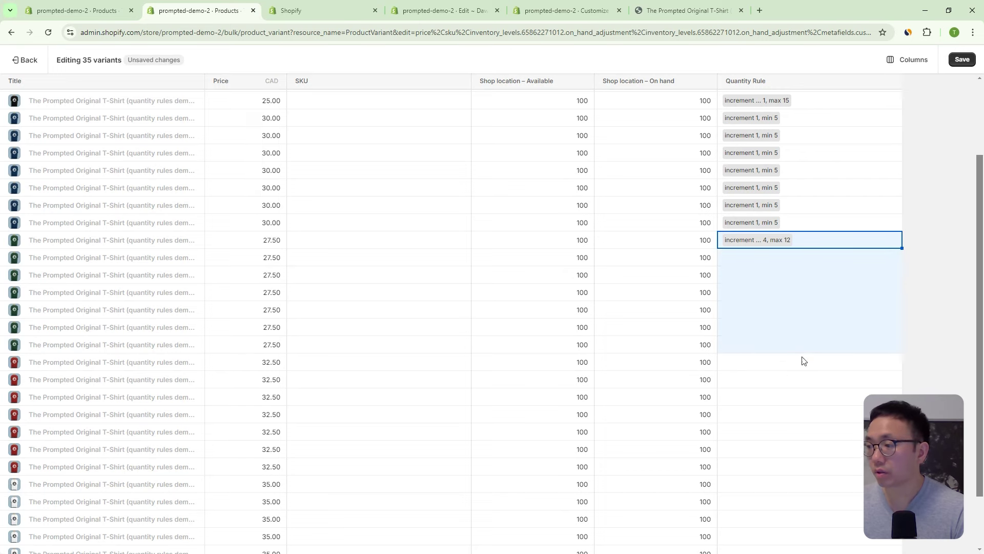
key("ctrl+v")
Assign the "increment 1, min 1, max 5" entry to all 32.50 and 35.00 variants and save the variants.
left_click(739, 364)
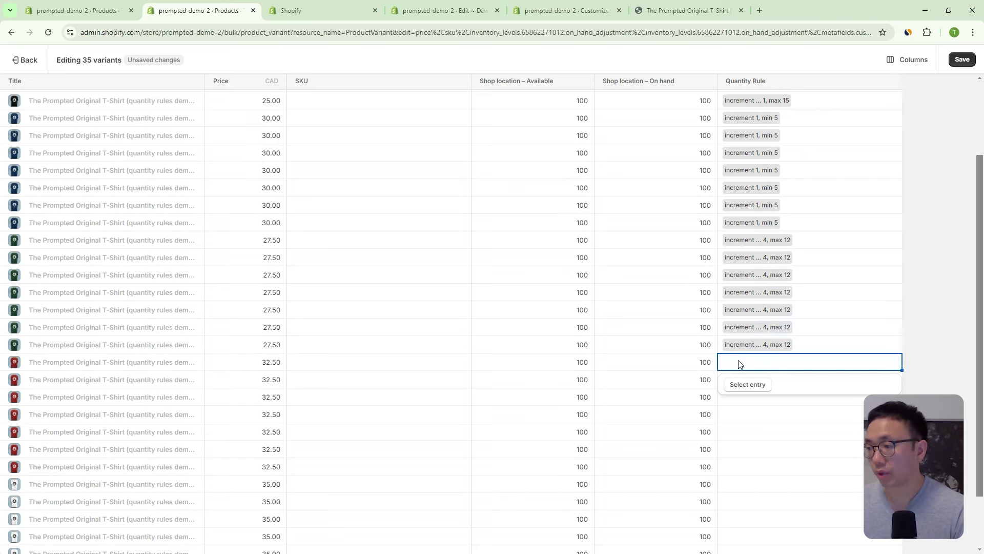
left_click(748, 385)
left_click(787, 340)
left_click(888, 366)
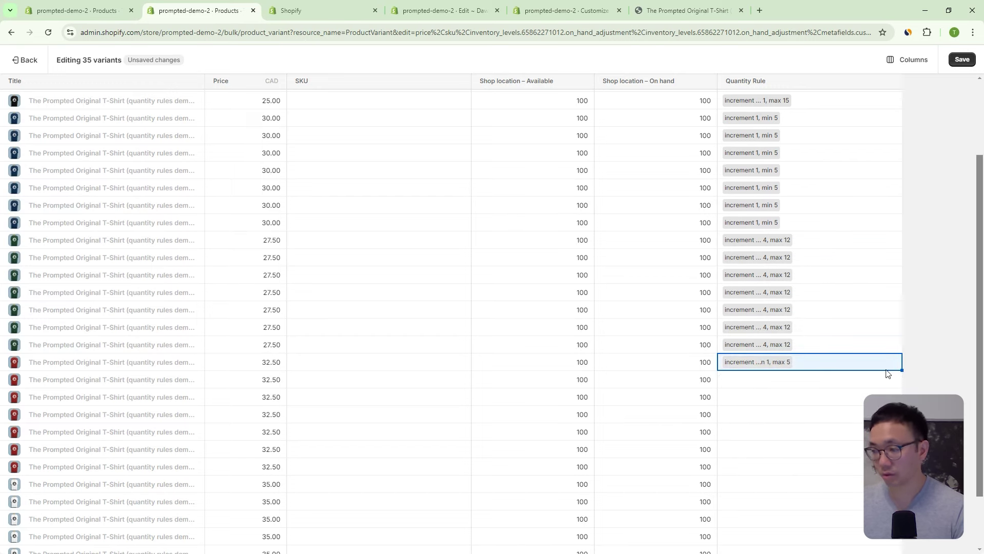
scroll(909, 324, "down", 2)
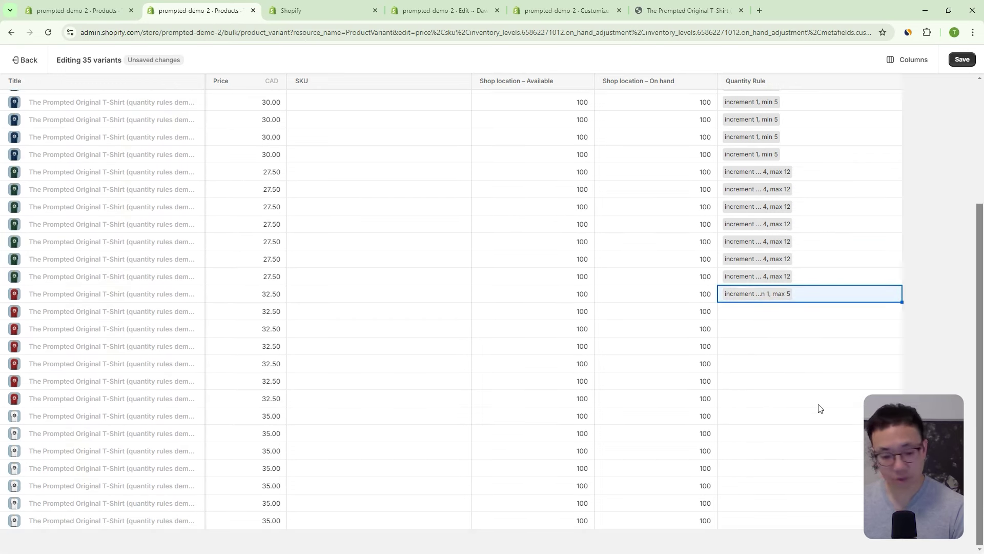
left_click(798, 519, "shift")
key("ctrl+d")
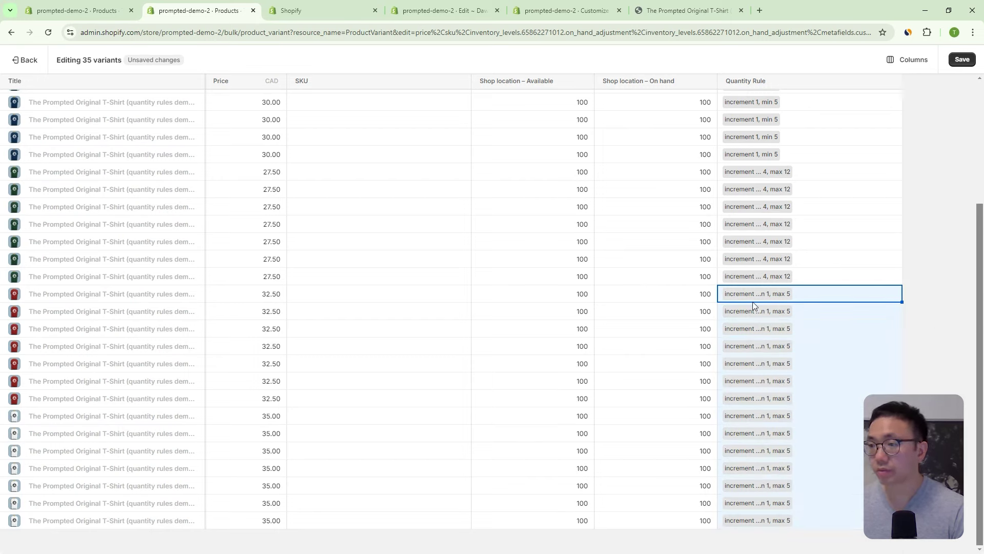
left_click(955, 60)
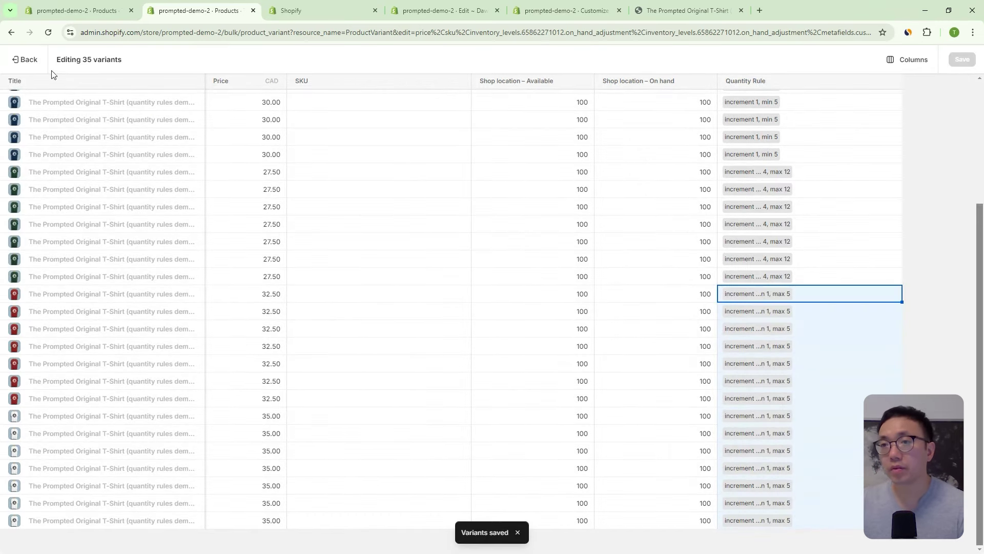
Return to the product page and start a new entry for the product's own Quantity Rule metafield.
left_click(23, 61)
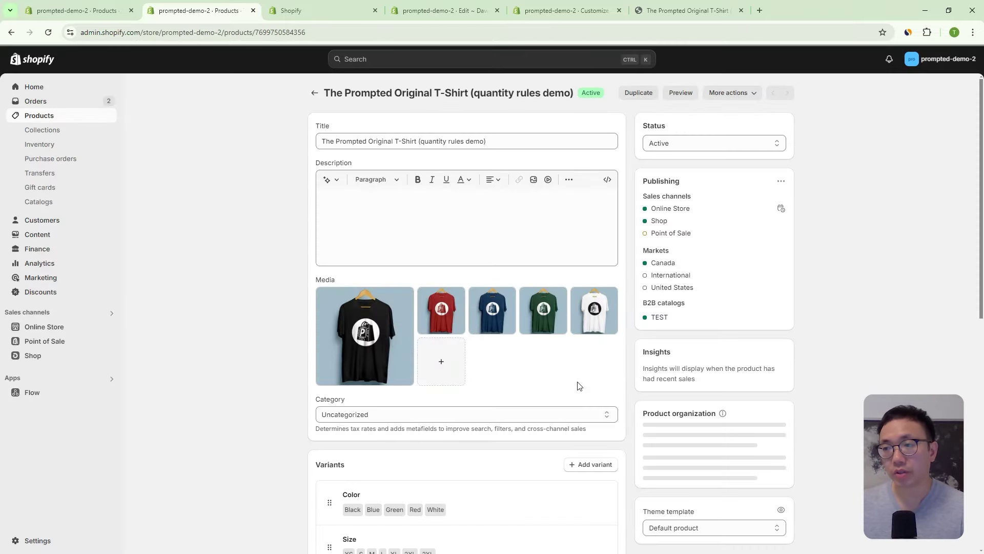
scroll(734, 339, "down", 15)
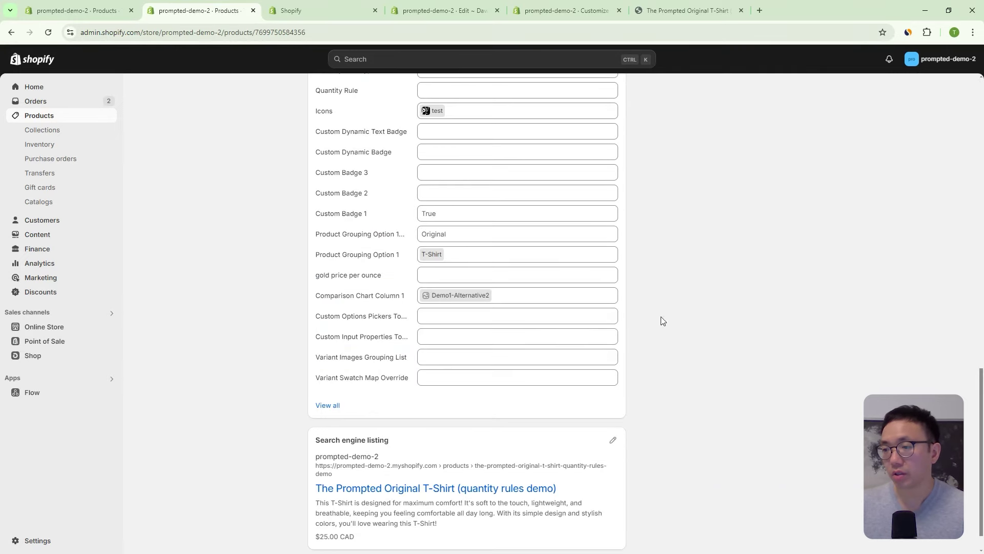
scroll(473, 246, "up", 2)
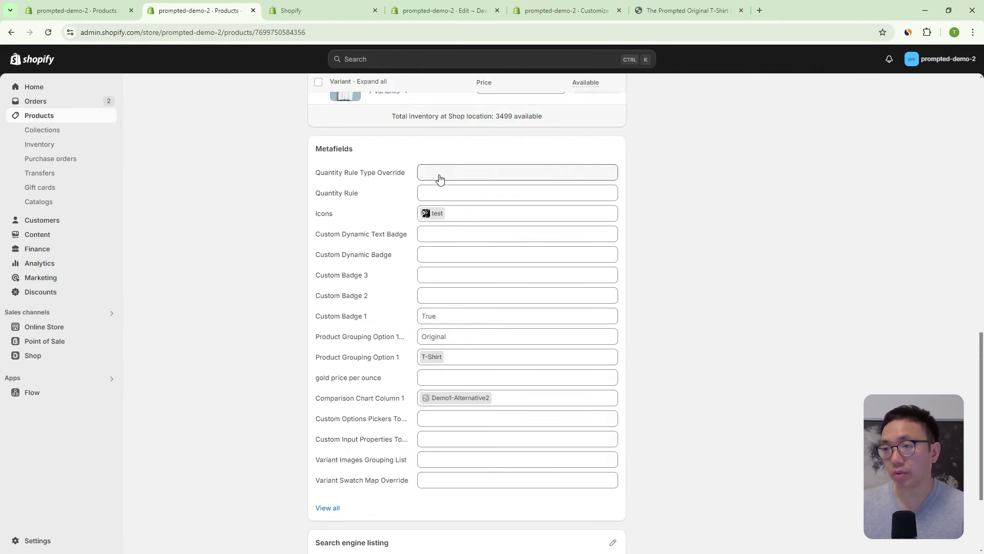
left_click(428, 195)
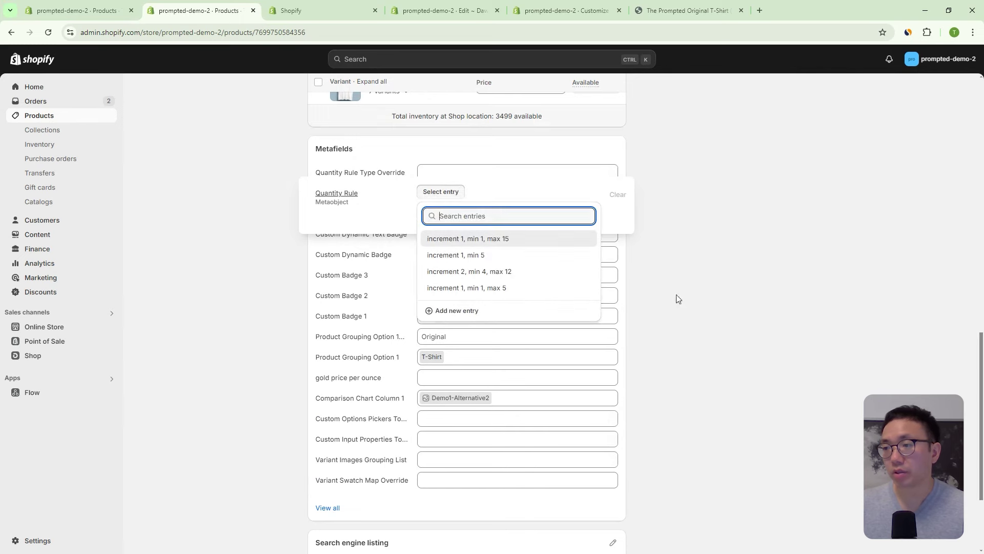
left_click(507, 311)
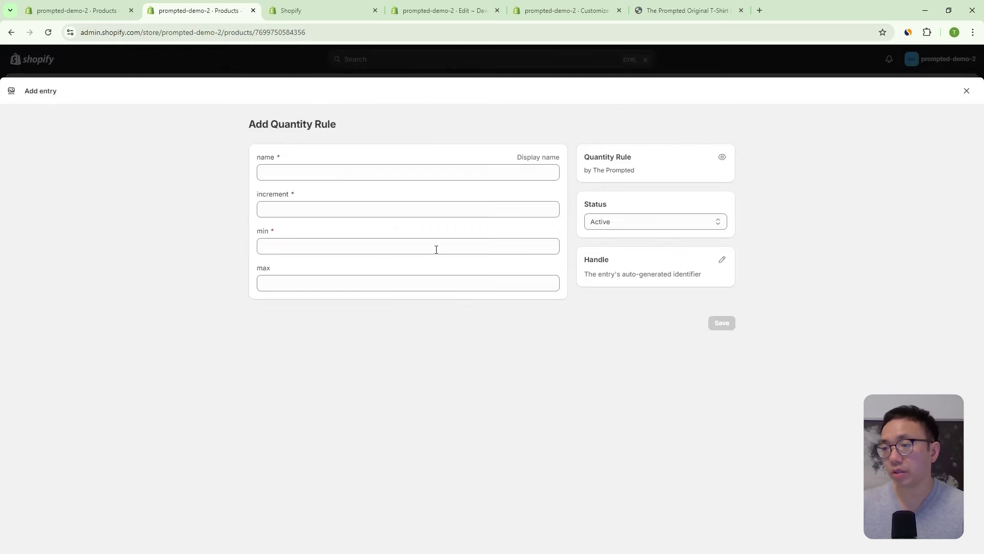
Set the new Quantity Rule entry's increment to 3, min to 3 and max to 30.
left_click(299, 173)
left_click(296, 207)
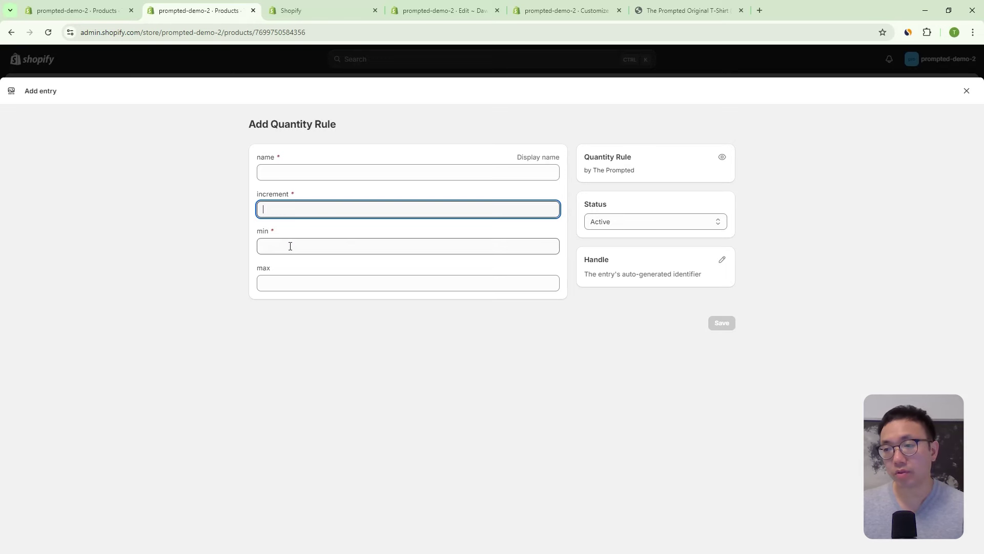
type("3")
left_click(321, 245)
type("3")
left_click(278, 278)
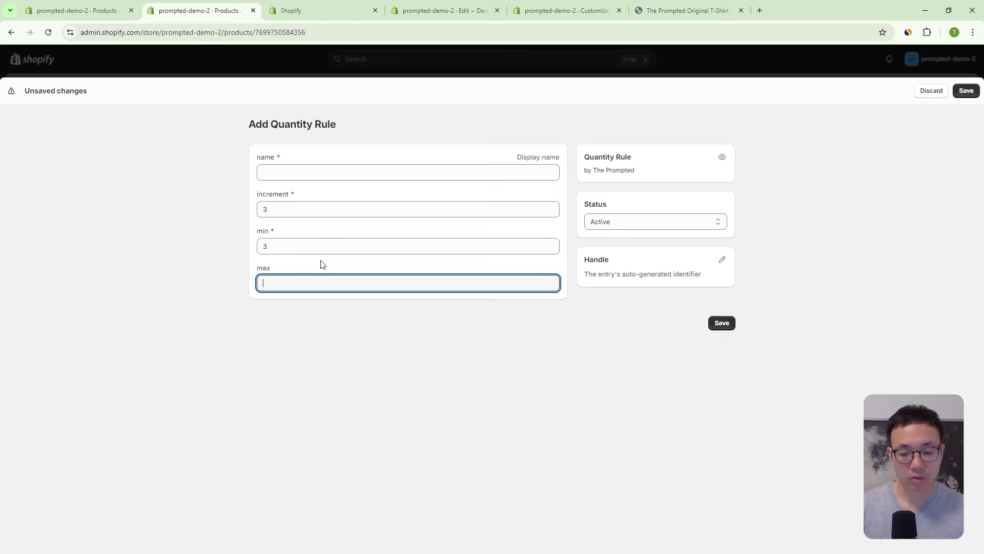
Name the entry "increment 3, min 3, max 30", save it, and save the product.
left_click(311, 174)
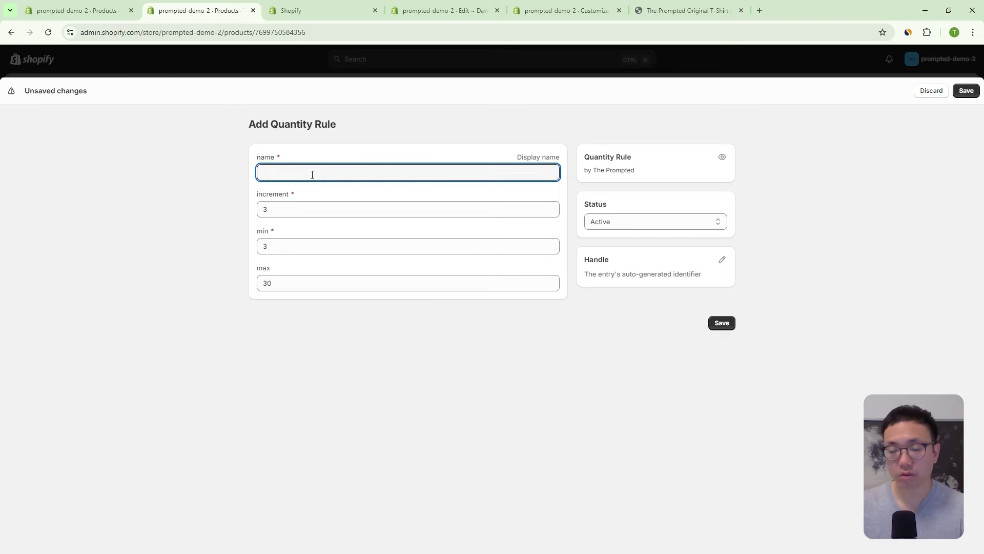
type("increment 3, min 3, max 30")
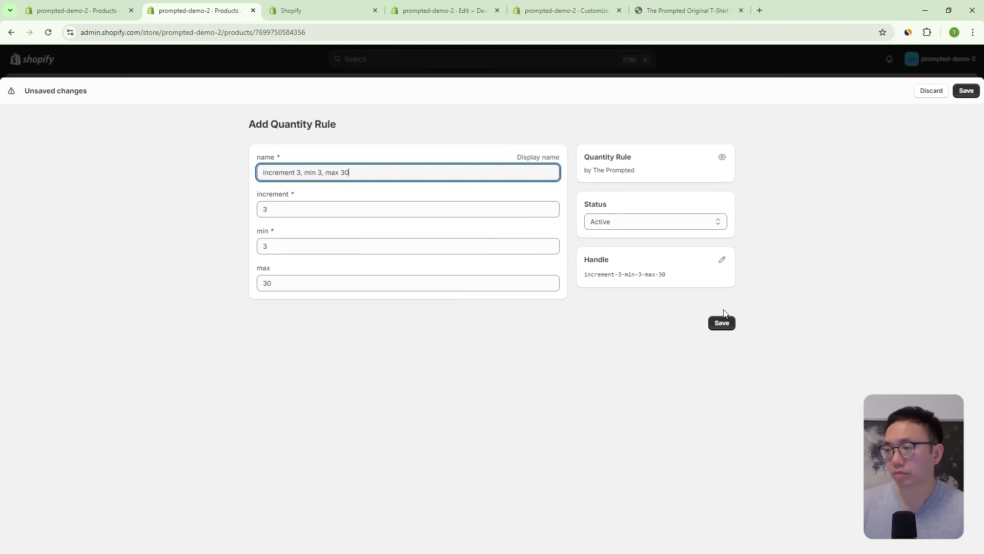
left_click(716, 324)
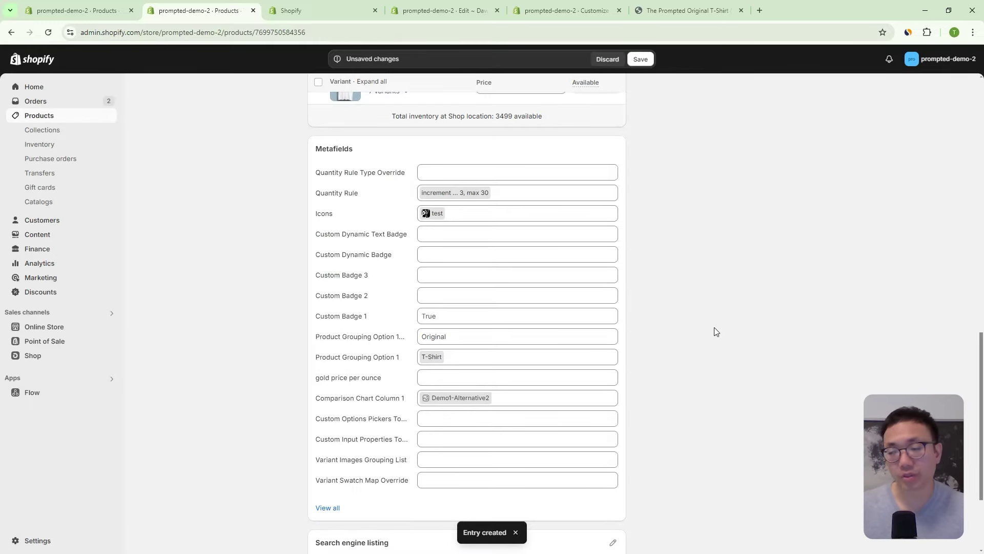
left_click(640, 64)
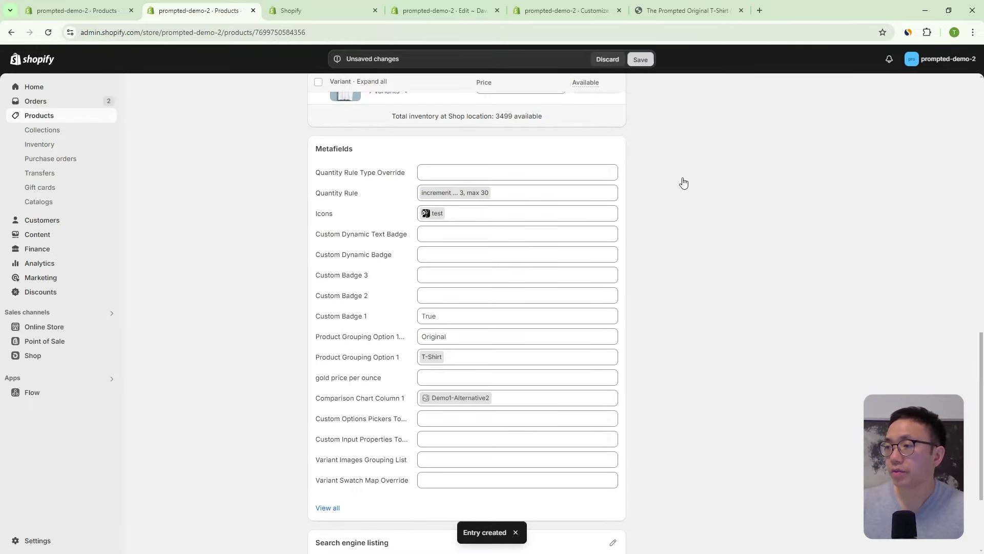
Switch to the theme editor and load the Default product template.
left_click(536, 10)
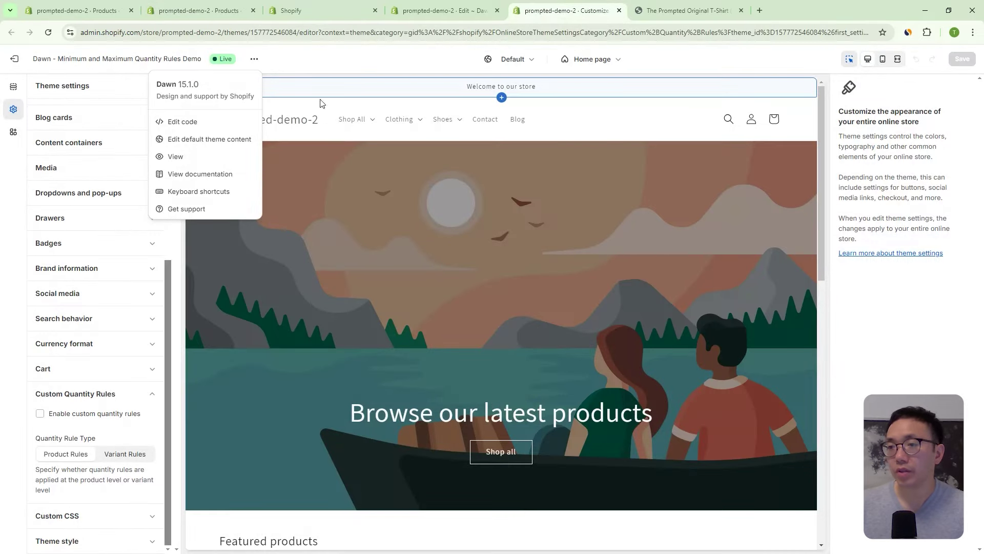
left_click(324, 64)
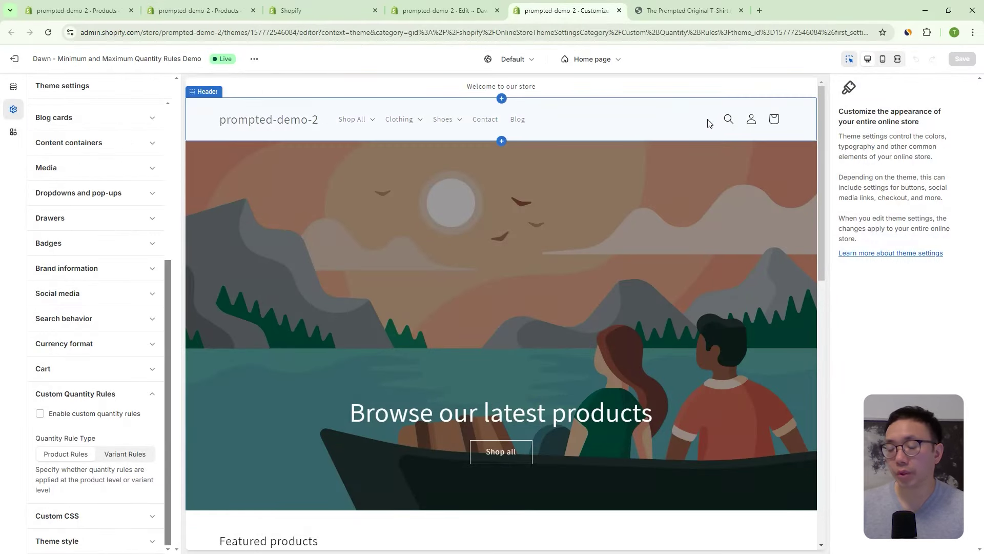
left_click(593, 59)
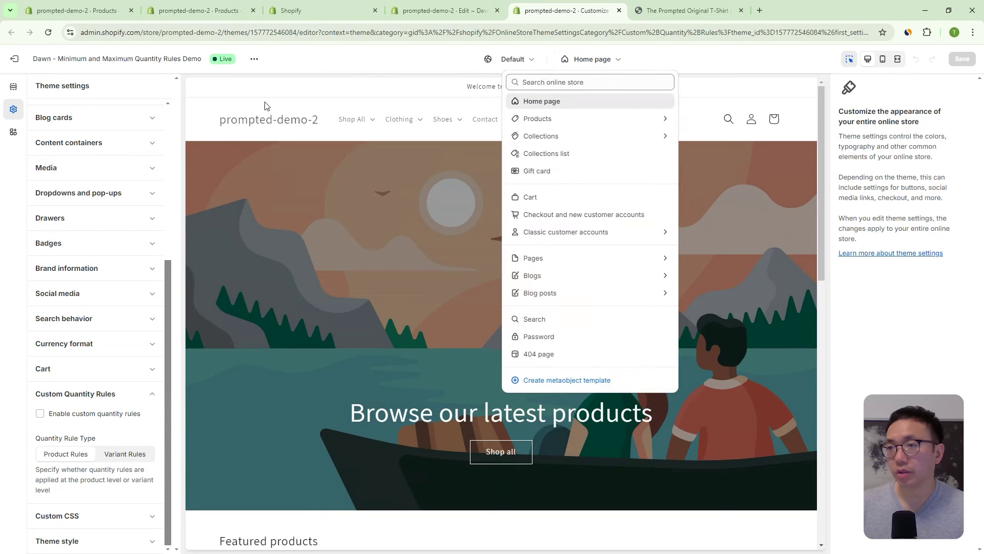
left_click_drag(167, 272, 150, 104)
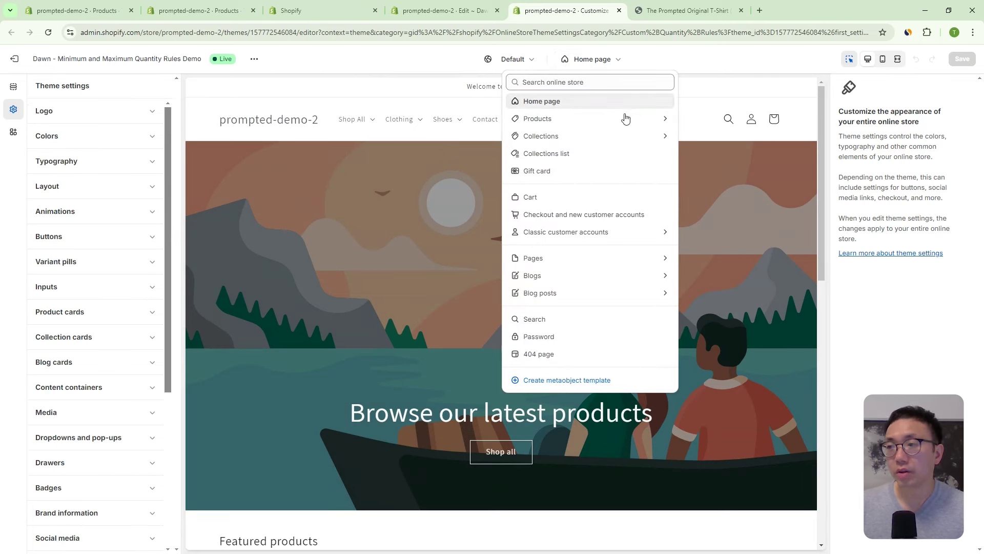
left_click(537, 120)
left_click(567, 138)
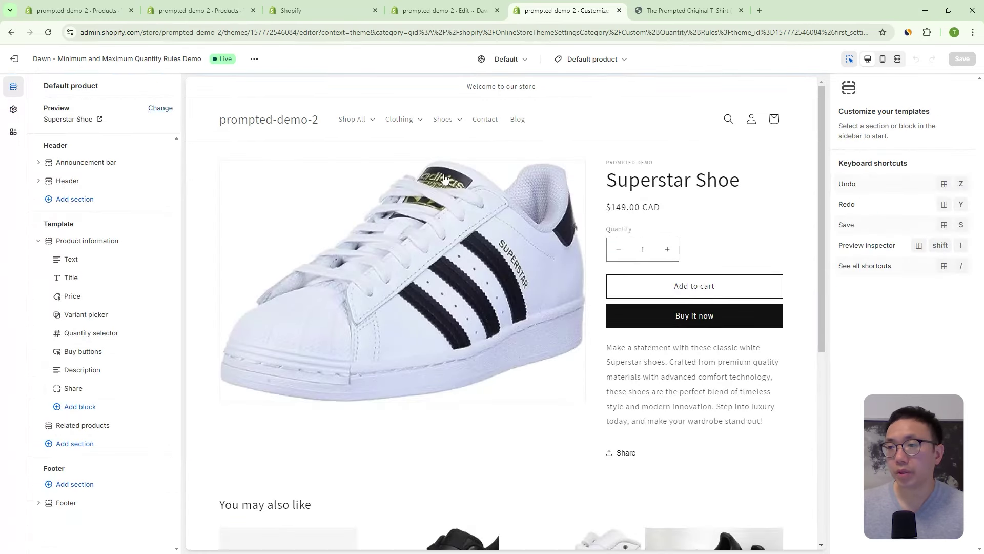
Search the preview products for "rules" and preview The Prompted Original T-Shirt (quantity rules demo).
left_click(160, 108)
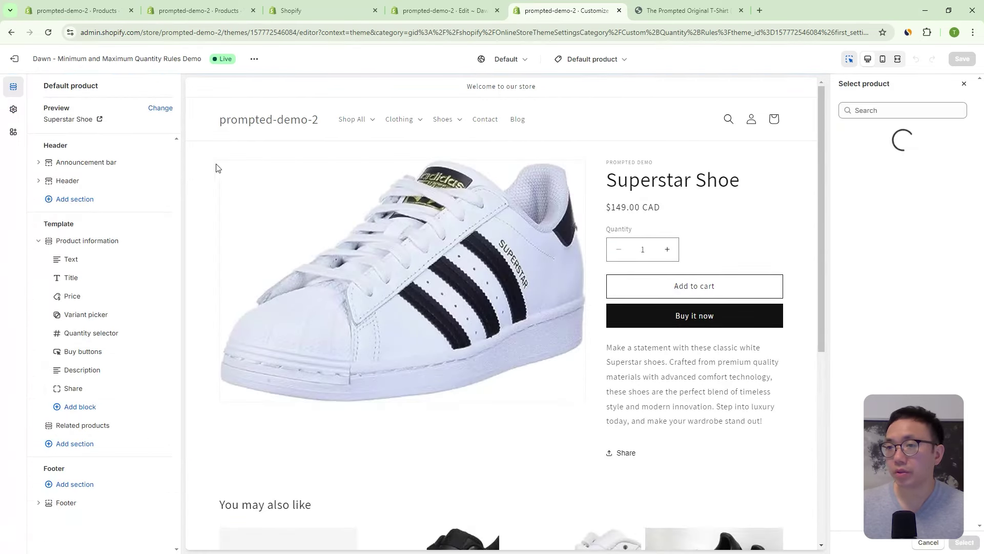
type("bundle")
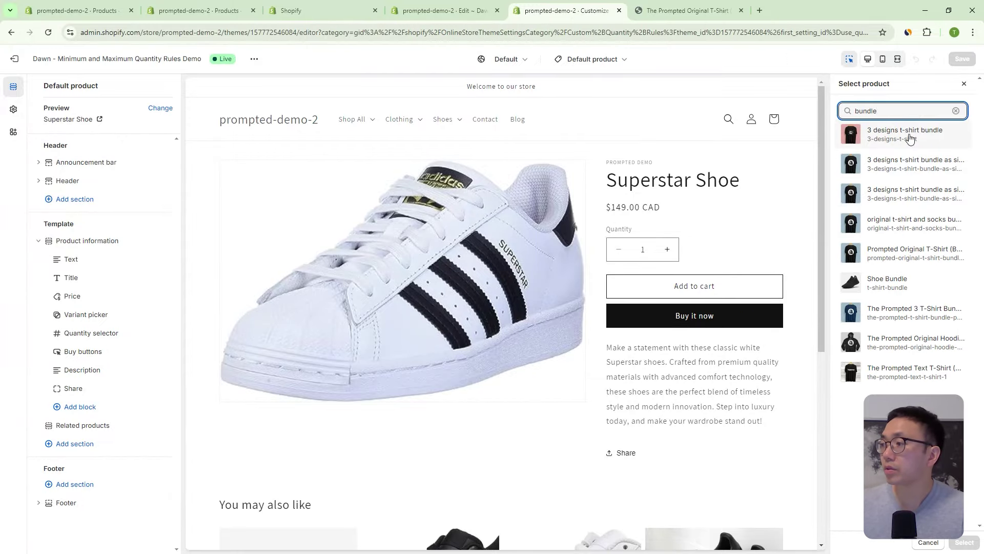
double_click(878, 106)
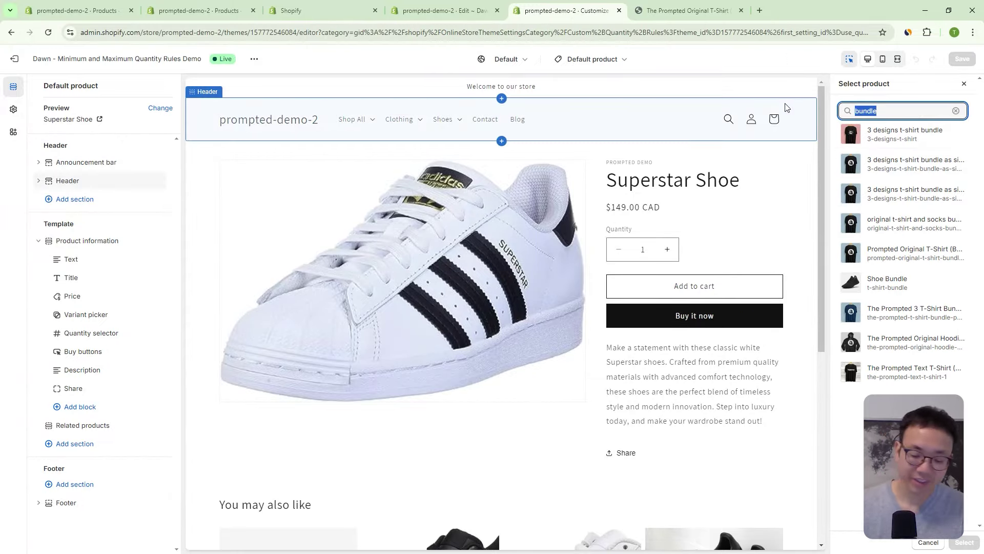
key("BackSpace")
type("rules")
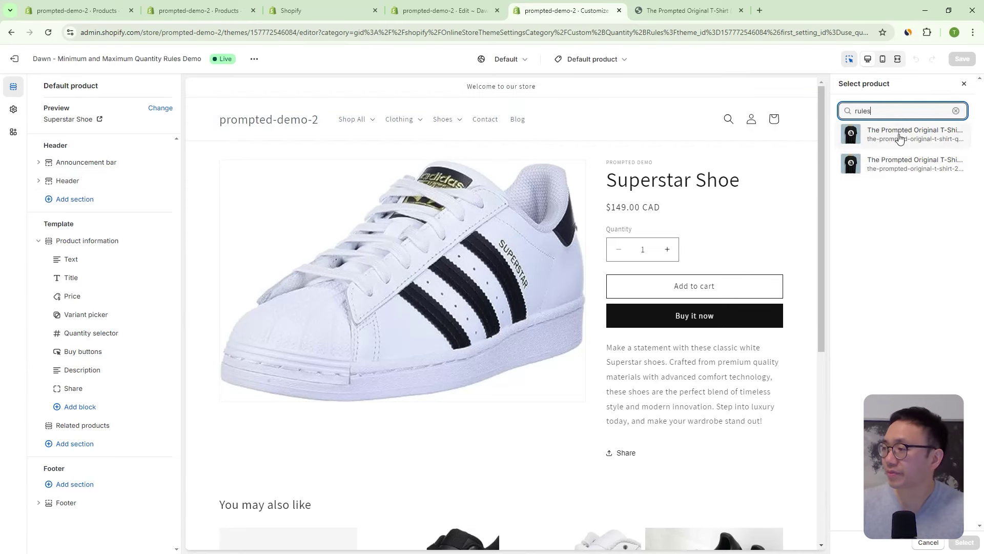
left_click(899, 136)
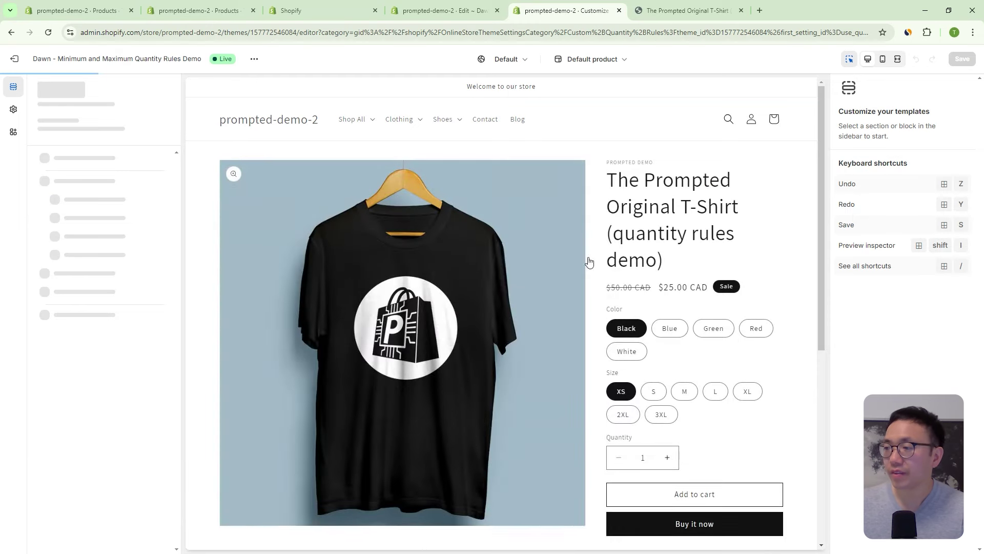
Enable custom quantity rules in the theme settings with the rule type set to Variant Rules, and save the theme.
scroll(595, 259, "down", 3)
scroll(628, 200, "up", 2)
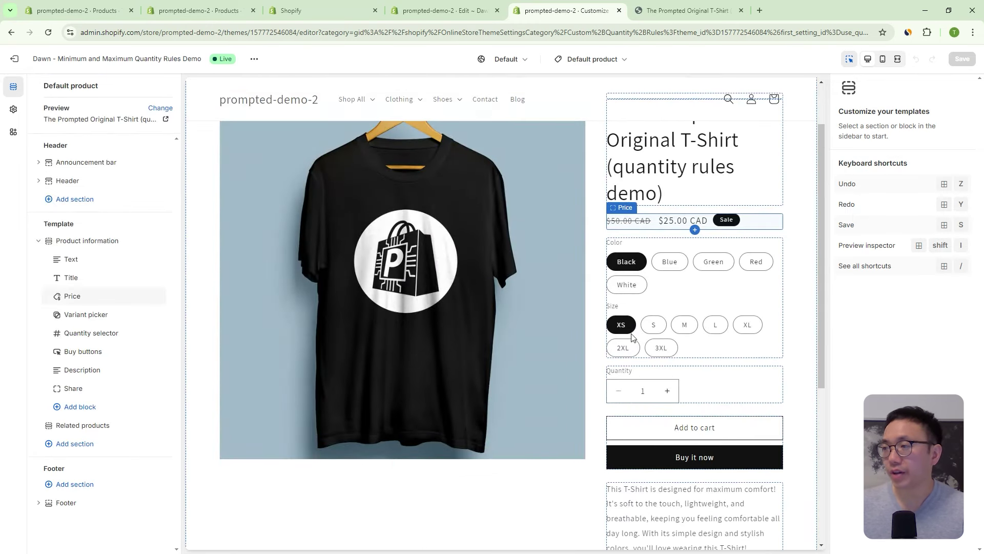
left_click(13, 110)
scroll(143, 230, "down", 4)
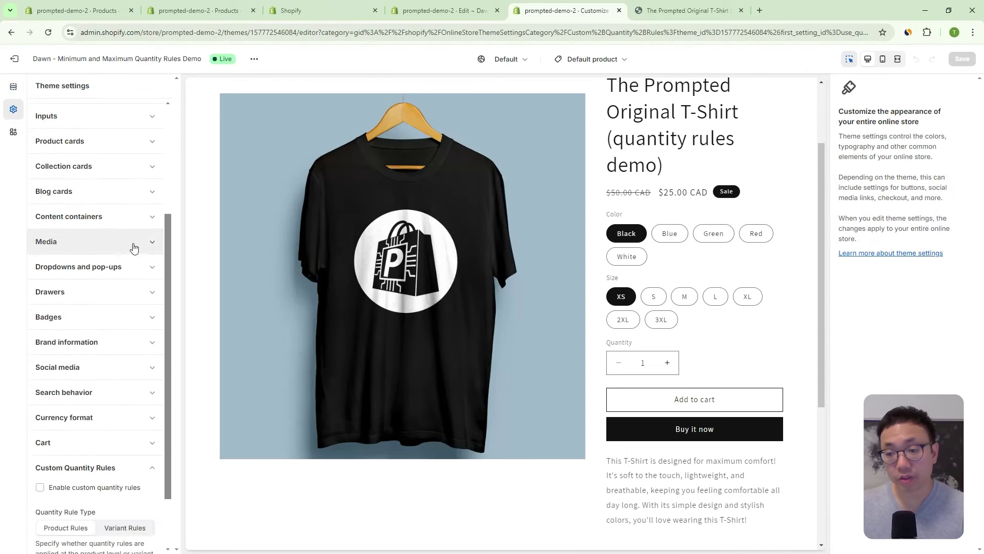
scroll(134, 246, "down", 2)
left_click(55, 417)
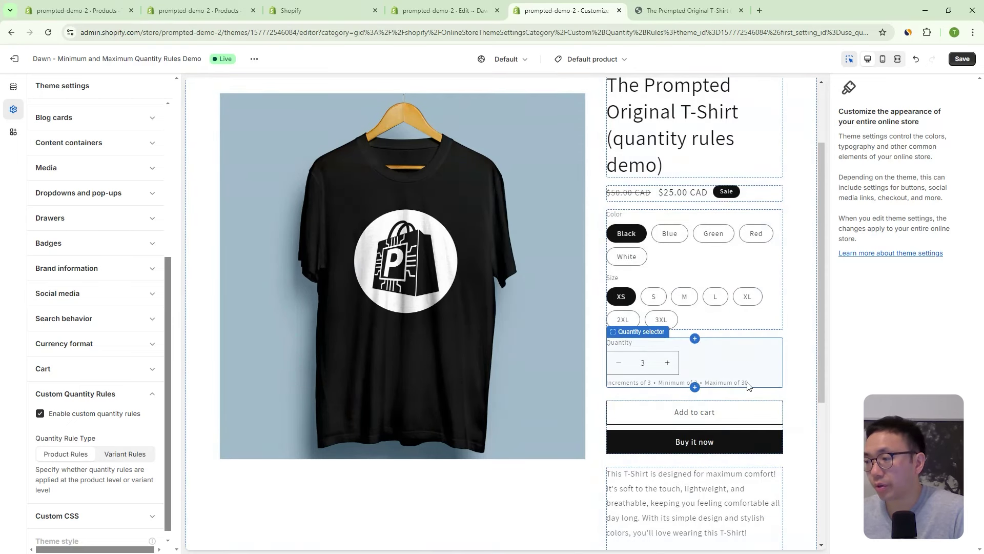
left_click(126, 456)
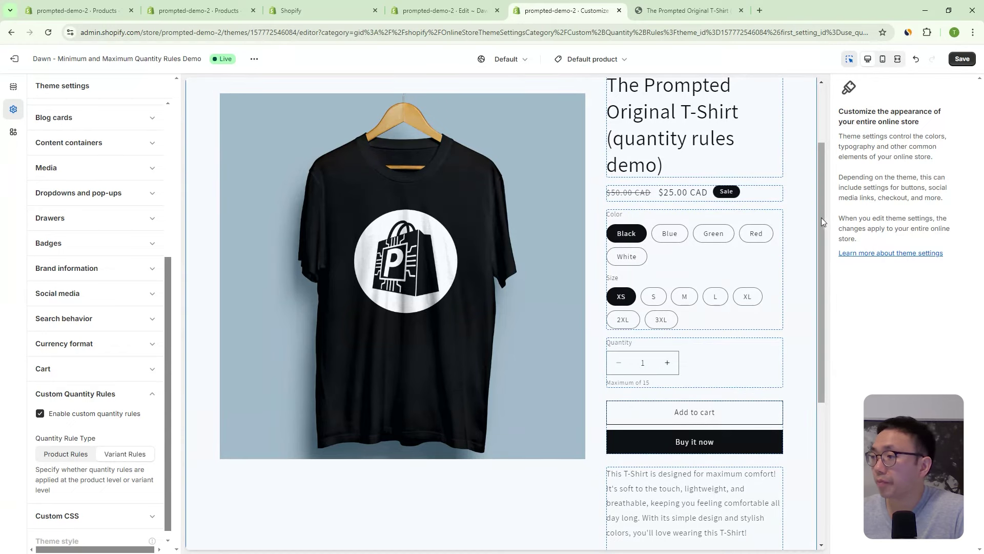
key("ctrl+s")
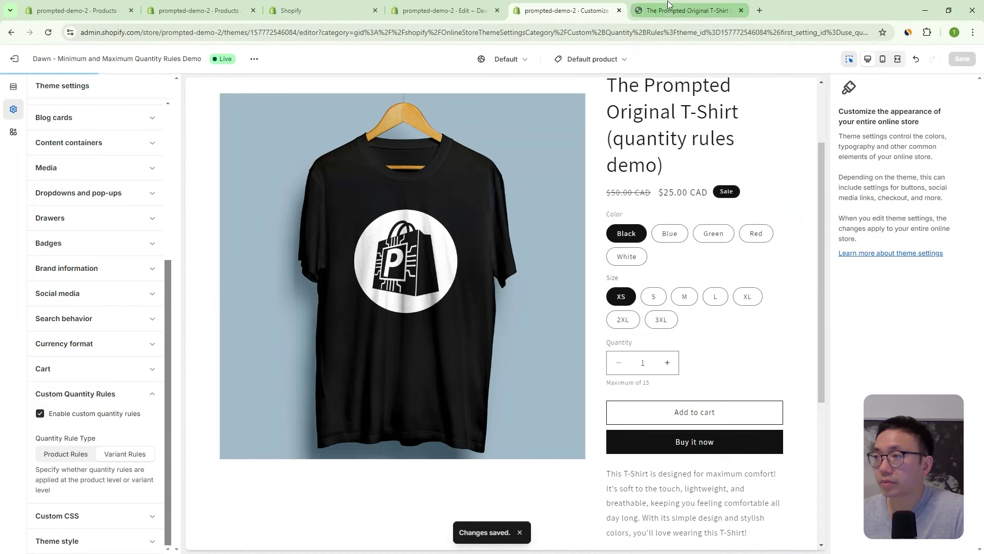
Reload the storefront product page and add 5 of the Black, size XS T-shirt to the cart.
left_click(643, 19)
left_click(49, 33)
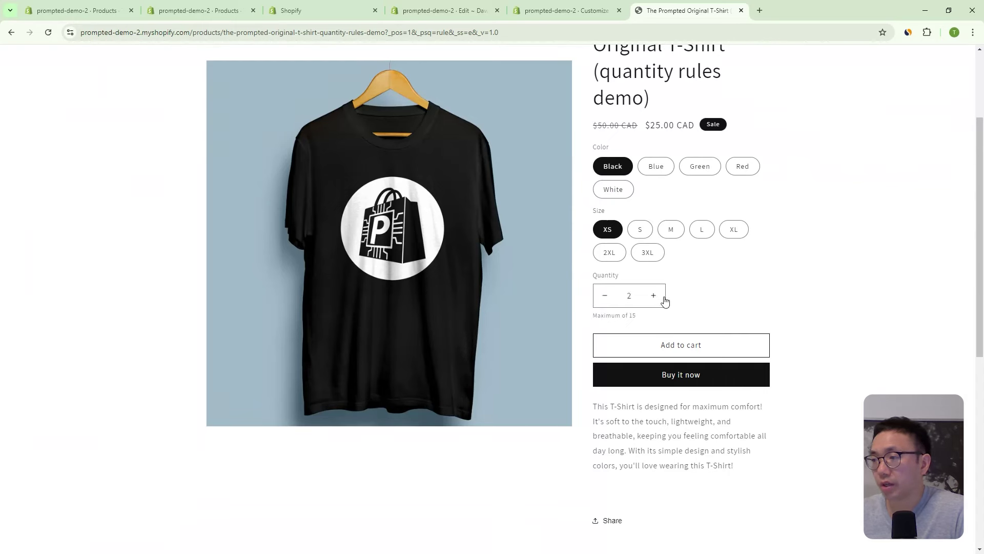
left_click(668, 341)
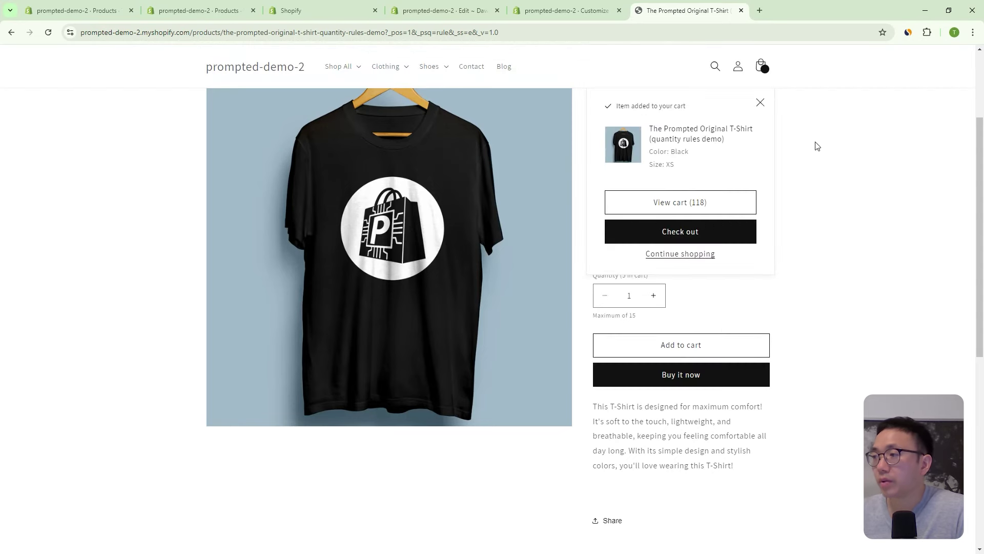
left_click(760, 103)
Add 8 of the Blue, size XS T-shirt to the cart.
left_click(665, 173)
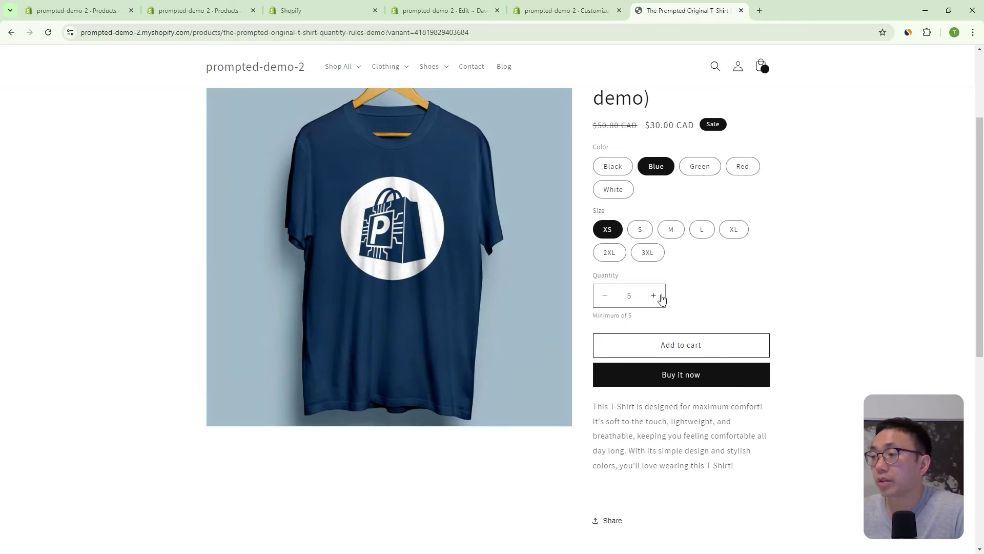
left_click(684, 344)
left_click(835, 245)
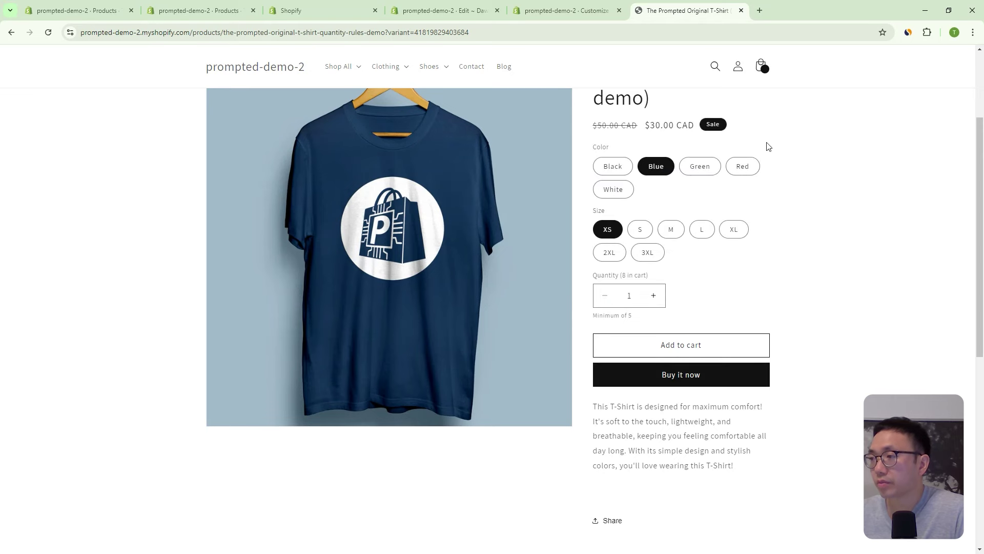
Add 6 of the Green, size XS T-shirt to the cart.
left_click(708, 166)
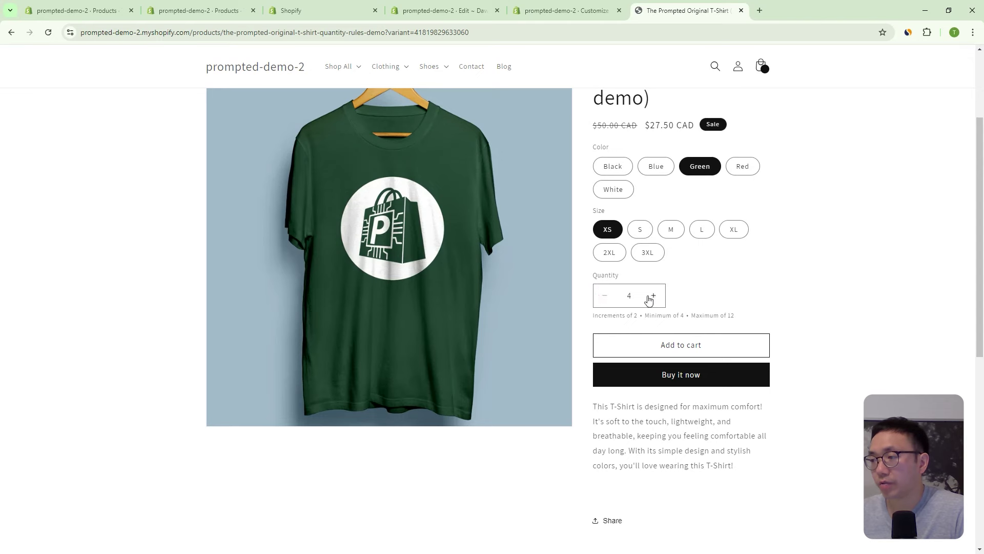
left_click(697, 334)
left_click(779, 200)
Switch to the Red variant in size M and add 5 to the cart.
left_click(744, 171)
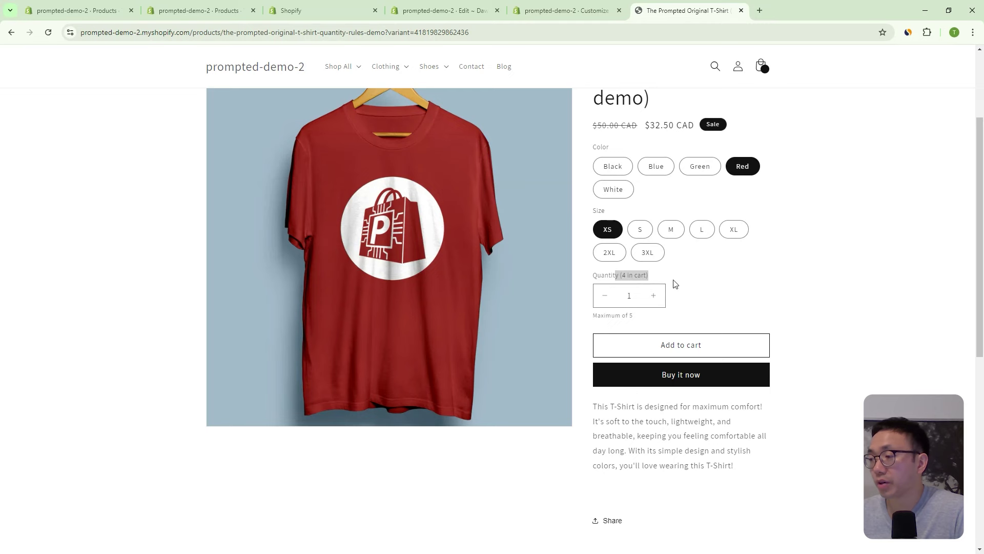
left_click(668, 232)
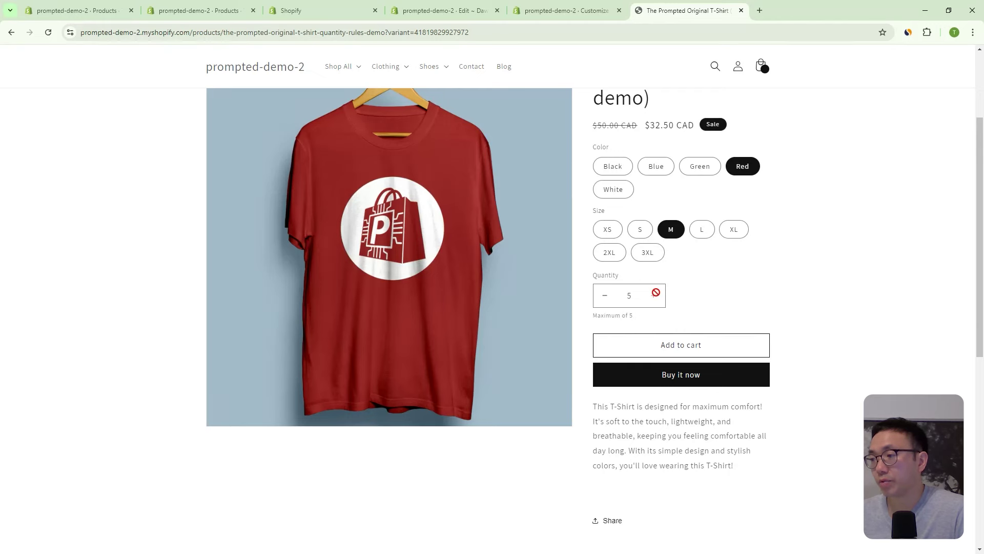
left_click(703, 342)
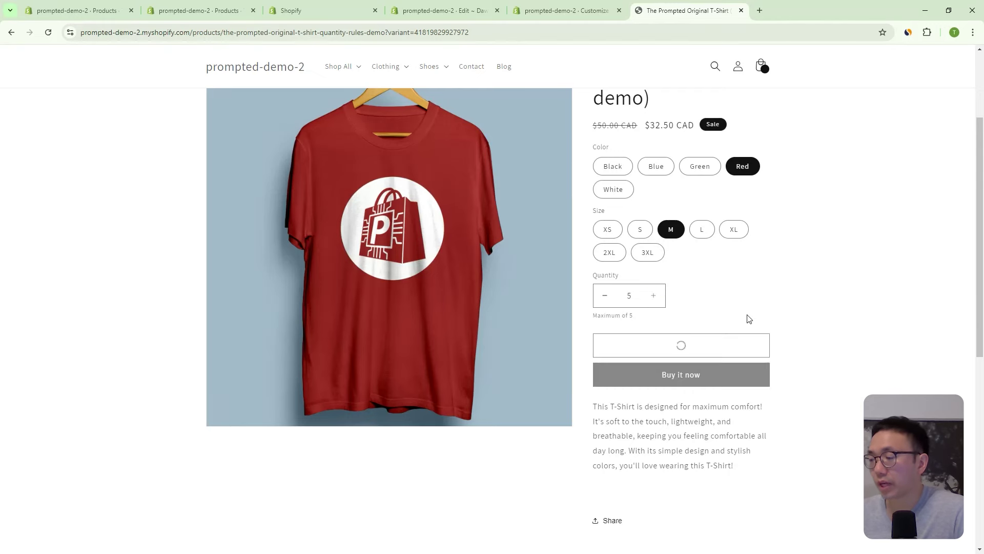
left_click(760, 105)
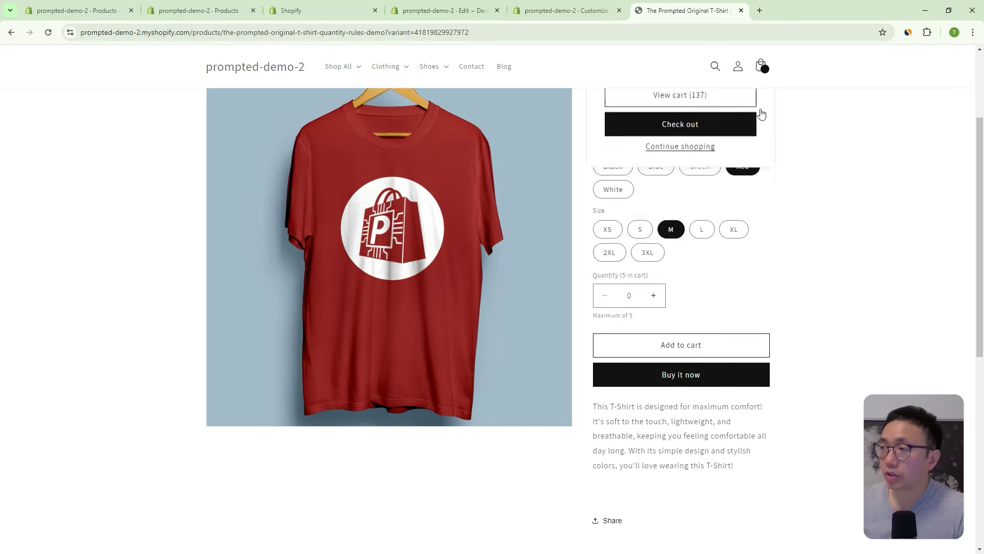
Open the cart page and review the line items and their quantities.
left_click(768, 77)
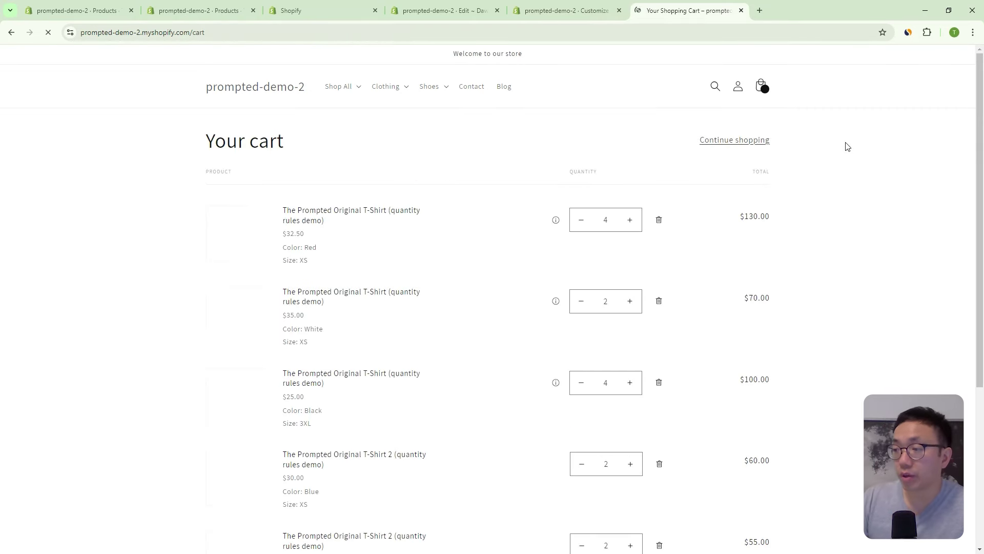
scroll(980, 106, "down", 12)
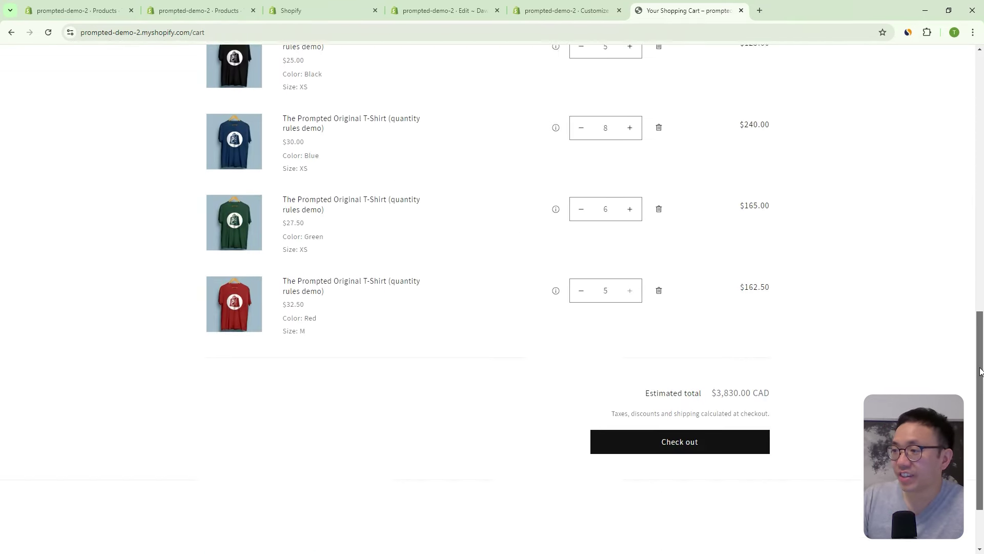
scroll(980, 107, "up", 10)
scroll(980, 106, "up", 3)
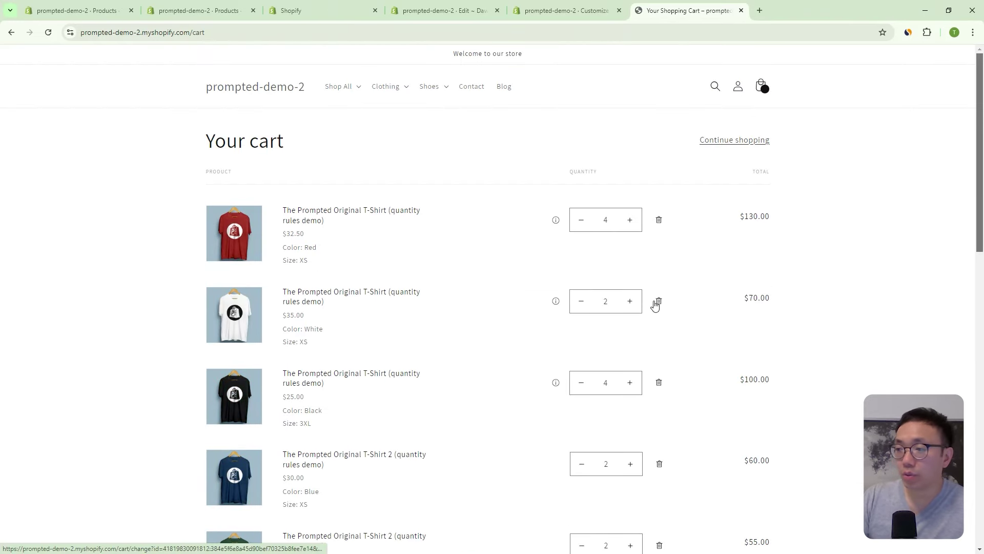
scroll(682, 306, "down", 6)
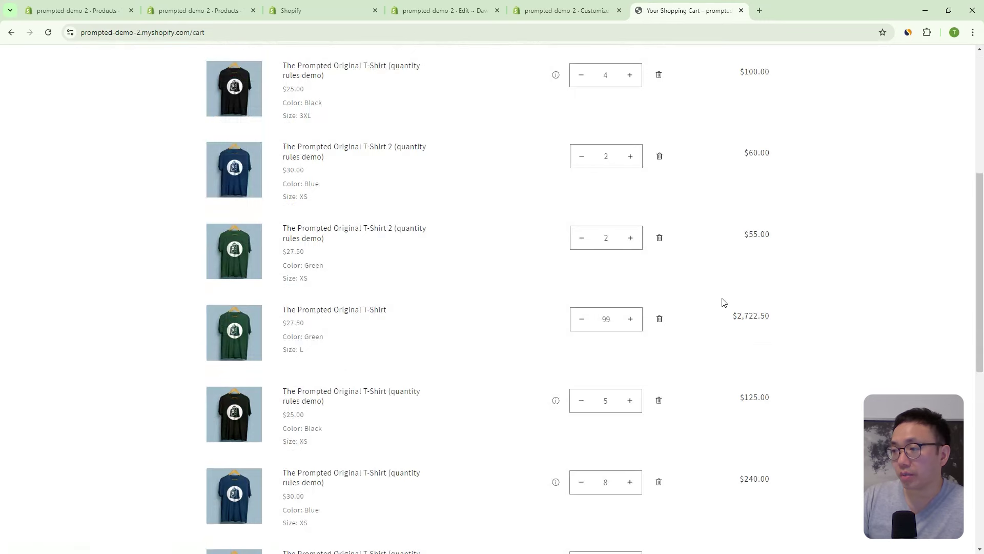
scroll(703, 315, "down", 2)
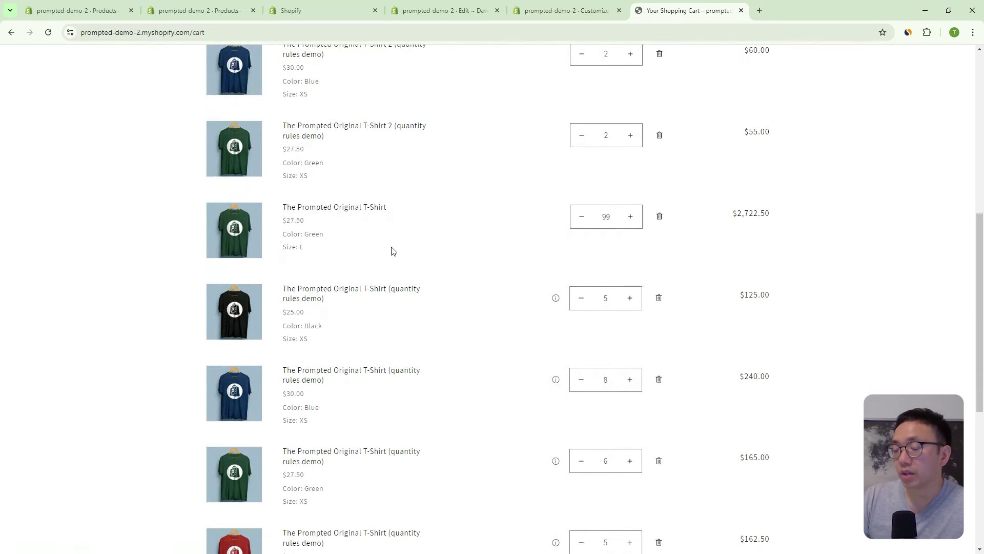
double_click(615, 219)
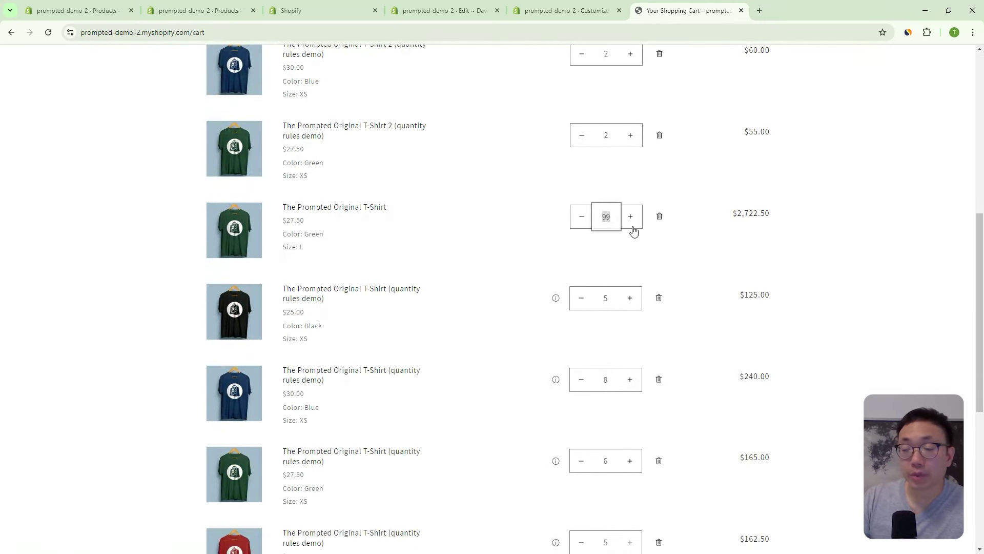
left_click(916, 312)
scroll(829, 389, "down", 3)
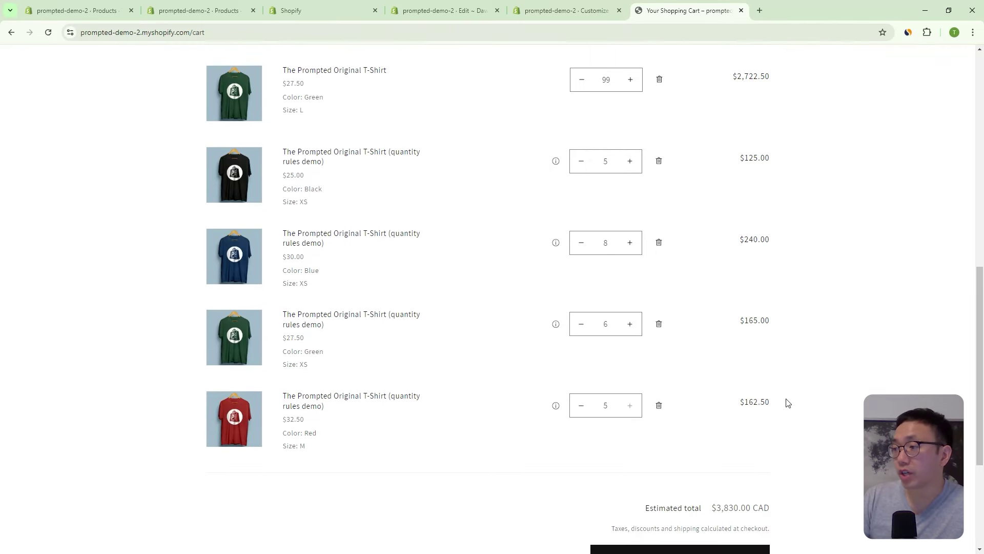
scroll(624, 215, "down", 1)
scroll(629, 200, "up", 10)
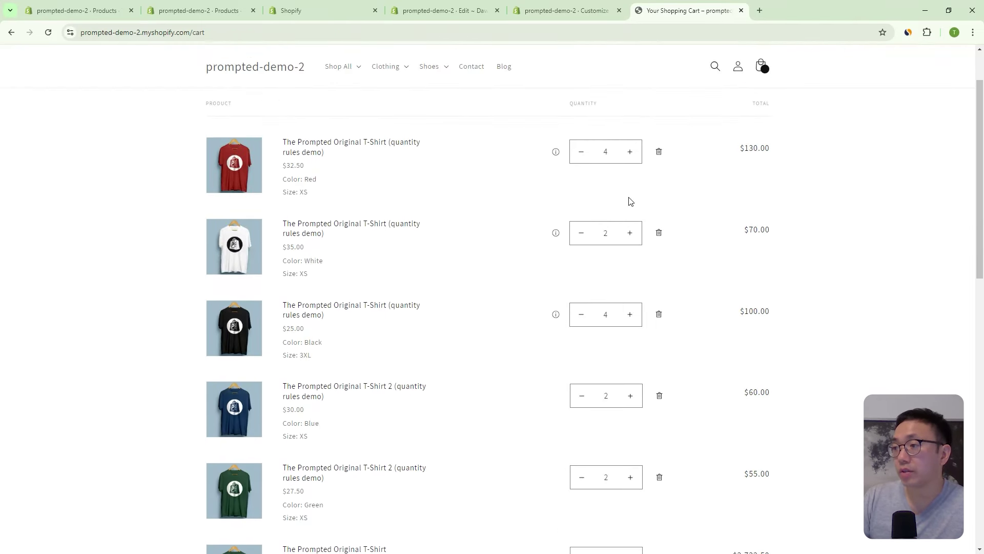
Check the quantity rule tooltips of the Green XS, Red XS, White XS and Black 3XL items in the cart.
scroll(640, 235, "down", 5)
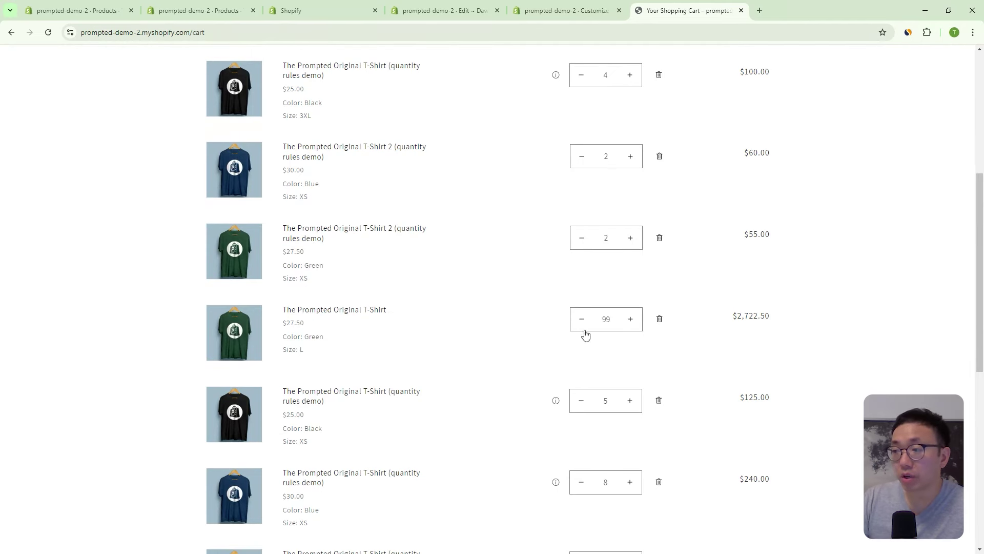
mouse_move(565, 496)
scroll(565, 497, "down", 4)
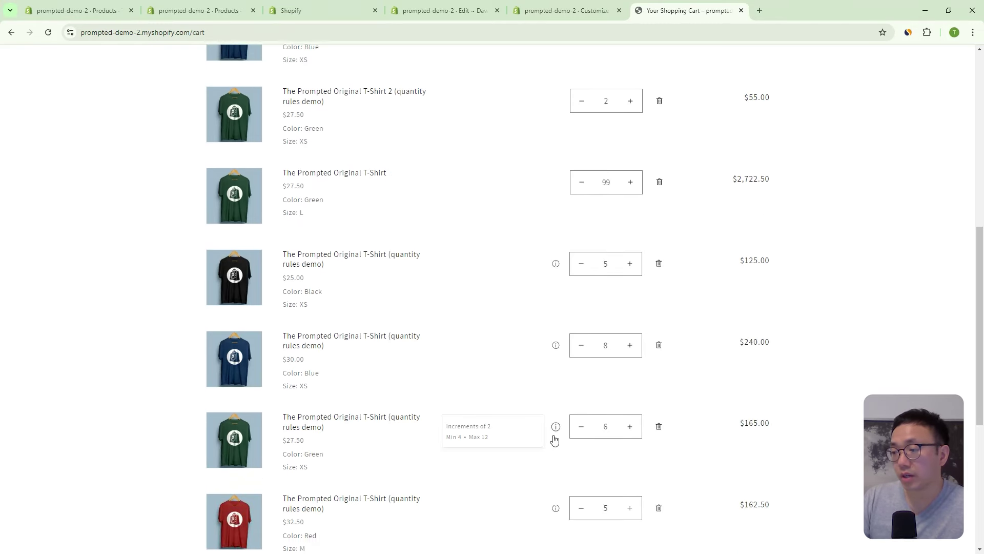
scroll(556, 373, "up", 5)
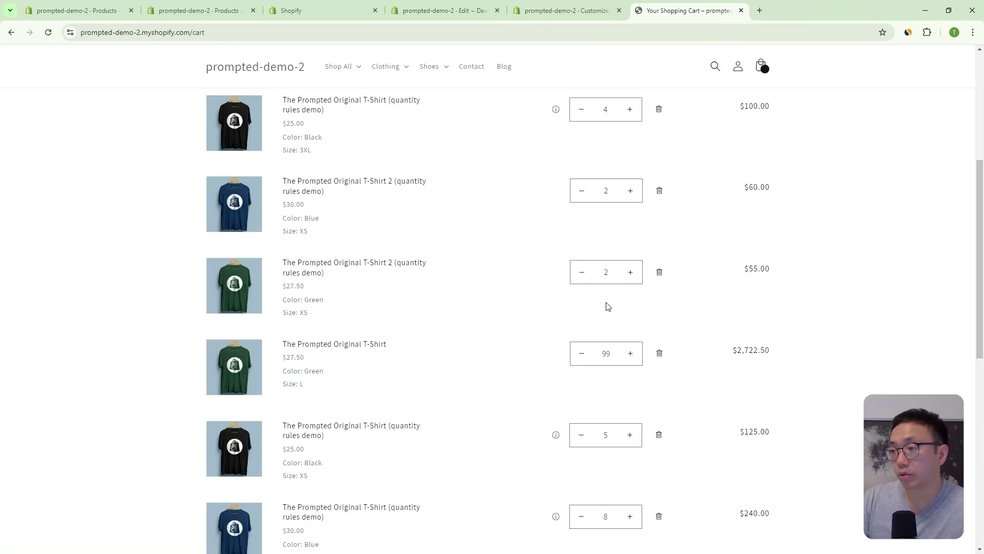
scroll(607, 306, "up", 3)
mouse_move(563, 226)
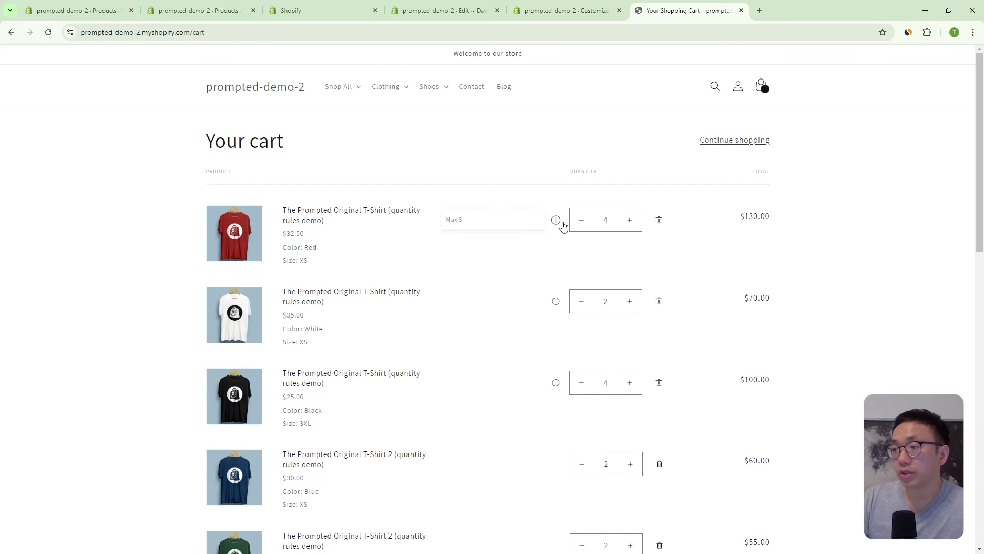
mouse_move(551, 303)
mouse_move(552, 390)
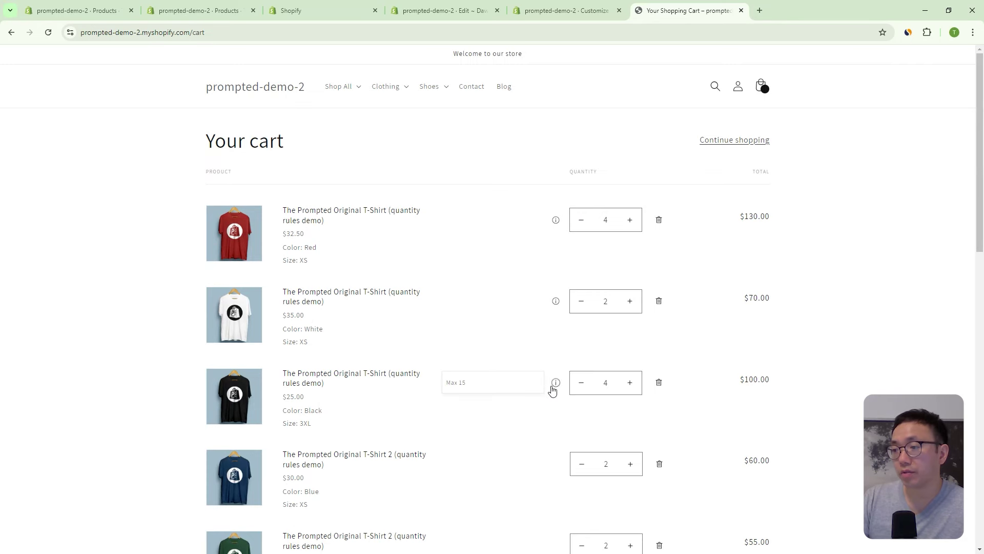
scroll(575, 347, "down", 9)
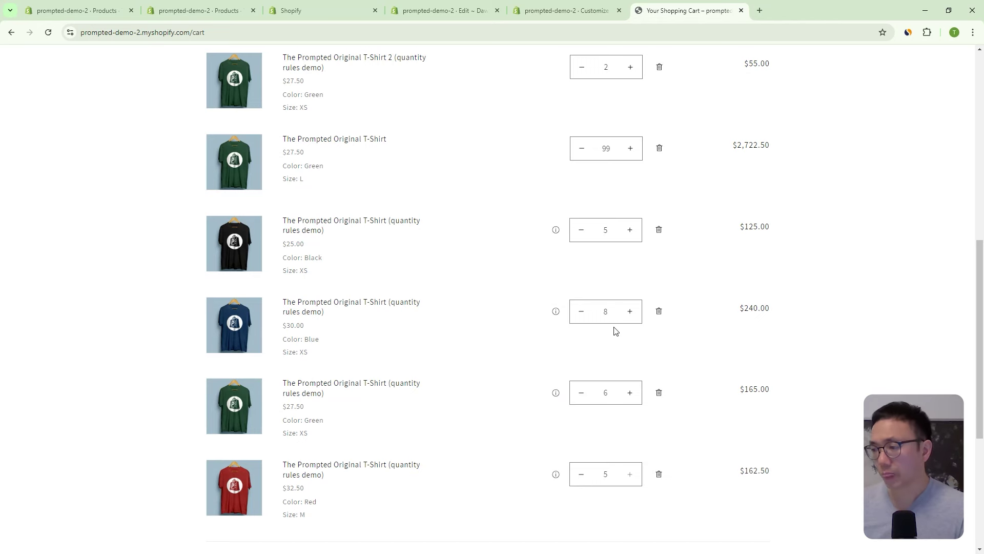
Try to set the cart quantity of the Green, size XS T-shirt to 30 and to 2.
scroll(603, 342, "down", 2)
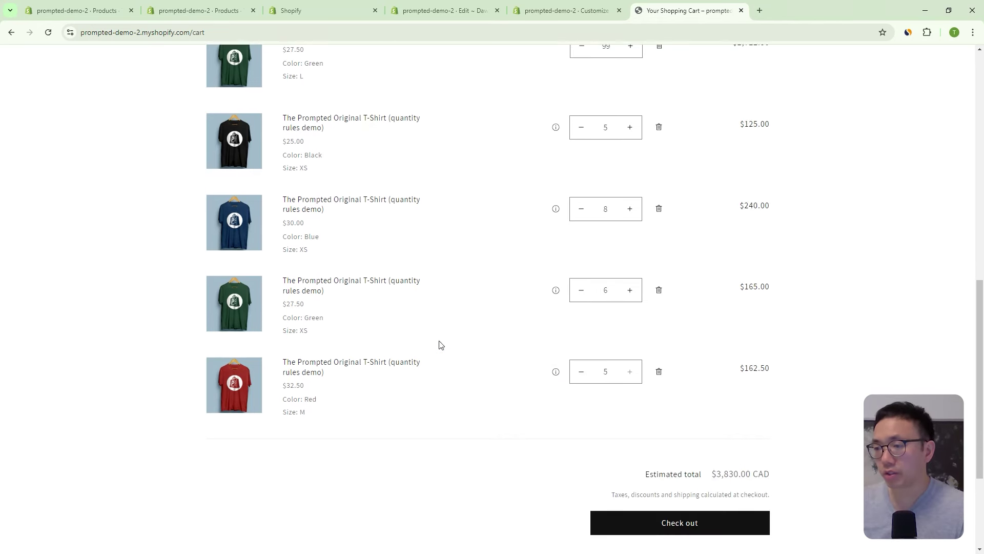
left_click_drag(608, 289, 602, 289)
type("30")
left_click(719, 313)
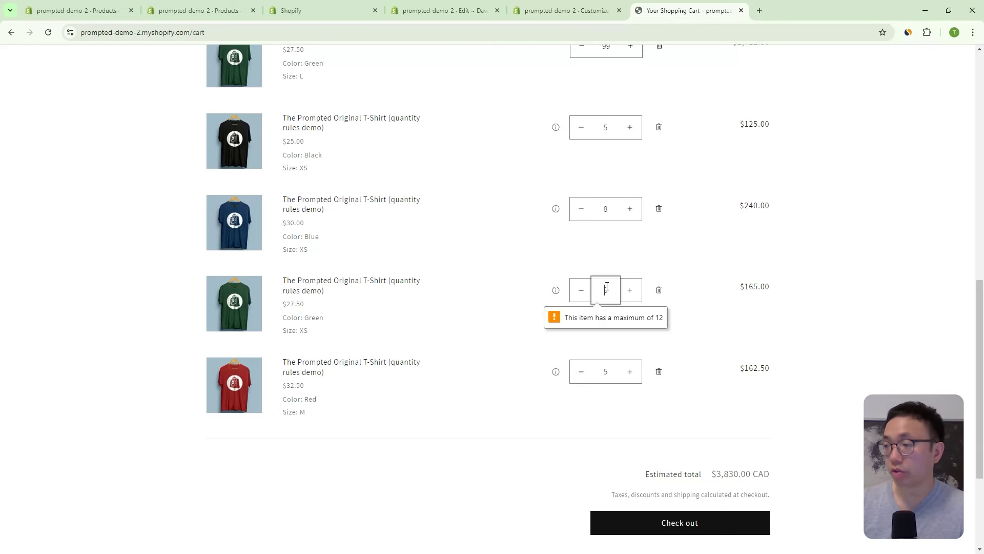
left_click_drag(607, 287, 648, 315)
type("2")
left_click(706, 319)
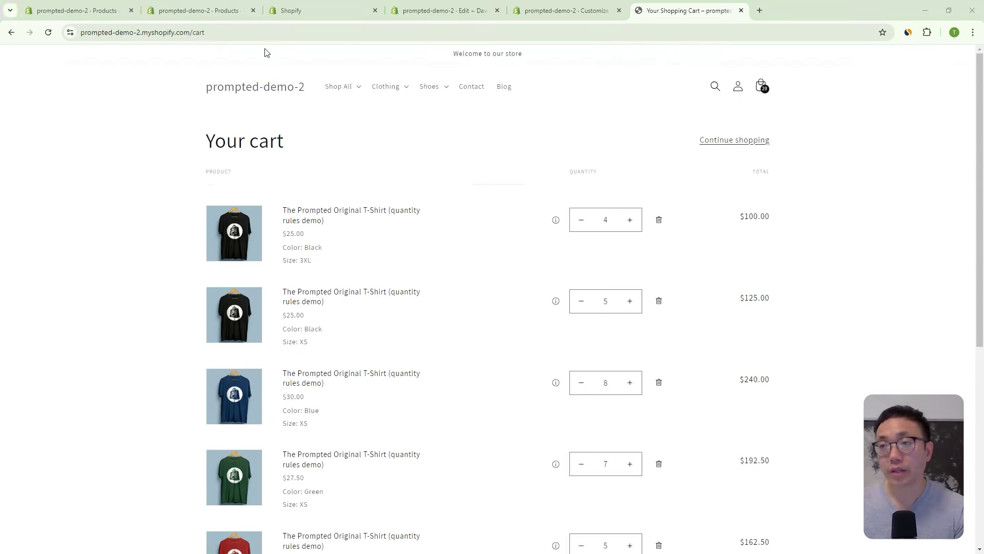
Return to the product in the admin and clear its Quantity Rule Type Override and Quantity Rule metafields.
left_click(220, 16)
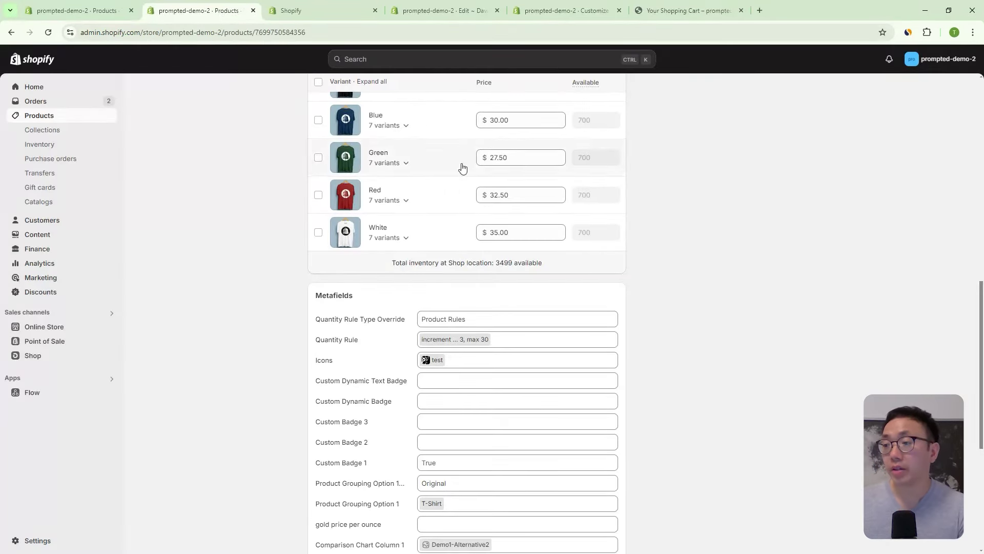
left_click(581, 320)
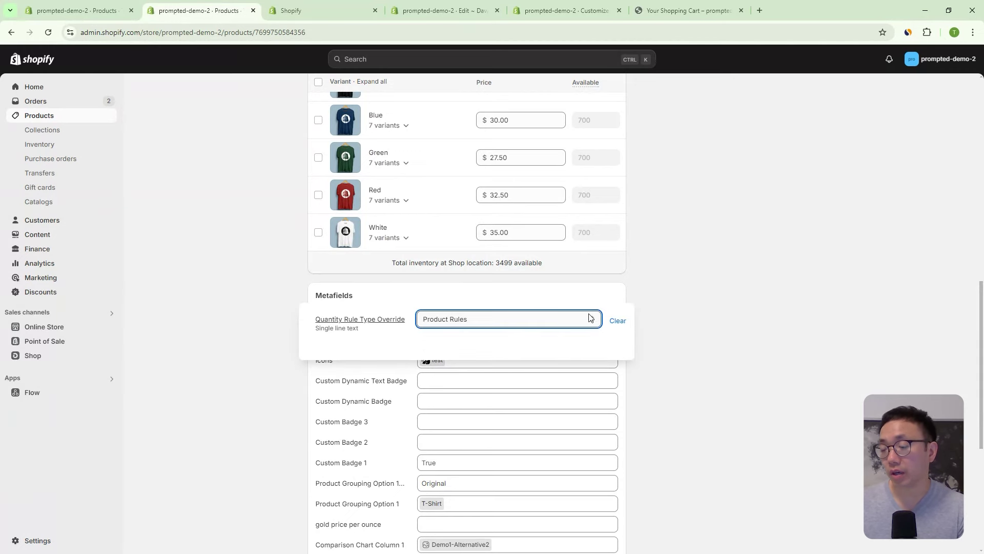
left_click(615, 321)
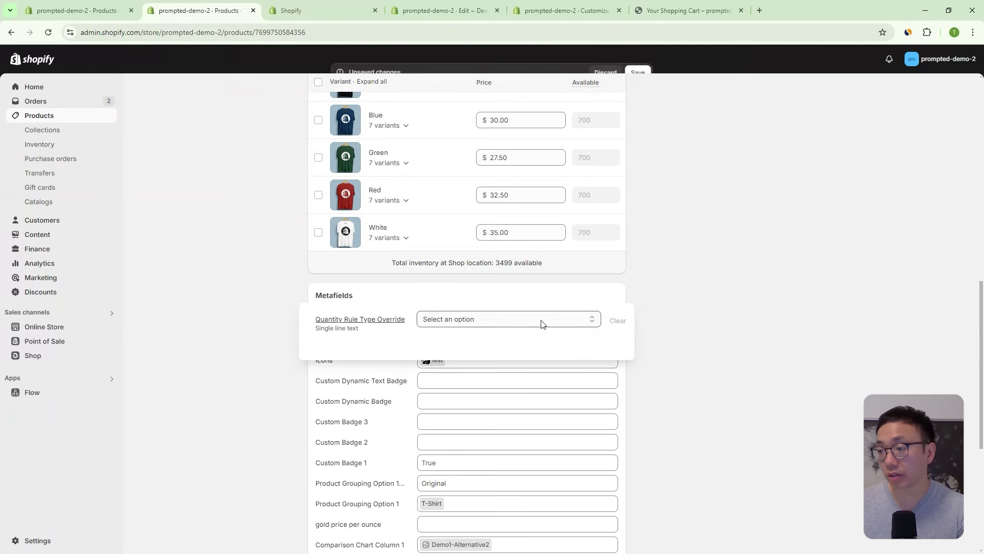
left_click(721, 310)
left_click(554, 340)
left_click(616, 341)
left_click(701, 286)
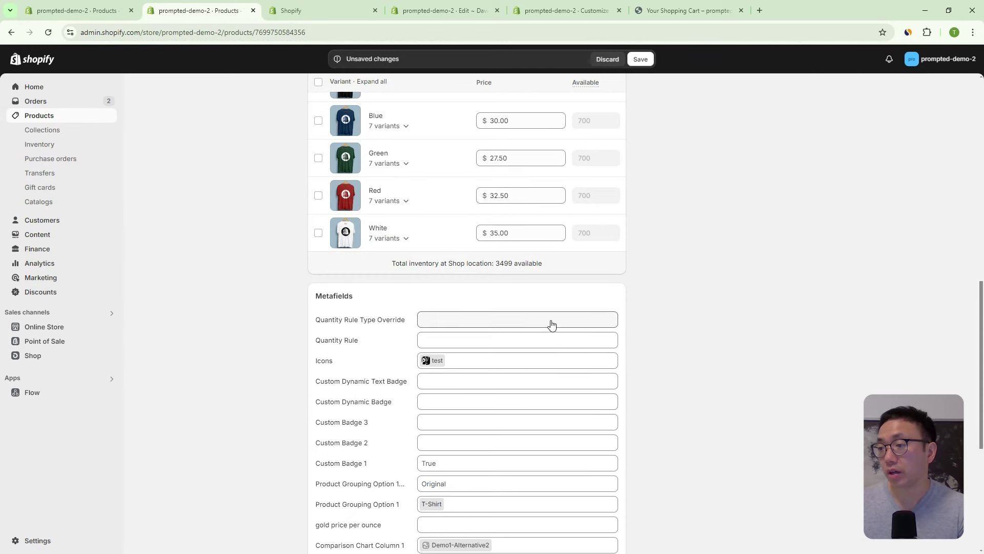
Save the product's cleared quantity rule metafields and open all 35 variants for bulk editing.
scroll(552, 326, "up", 4)
left_click(318, 224)
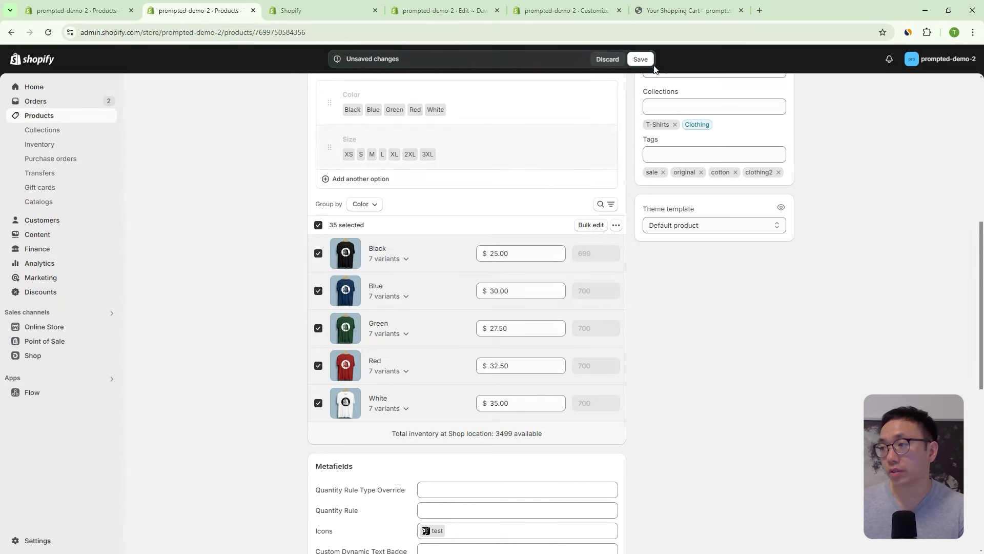
left_click(641, 60)
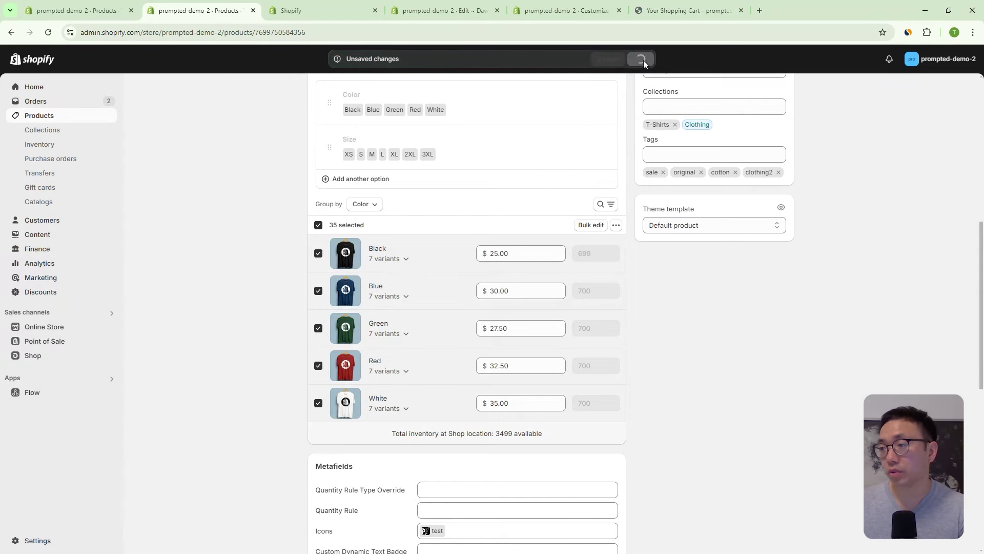
left_click(591, 226)
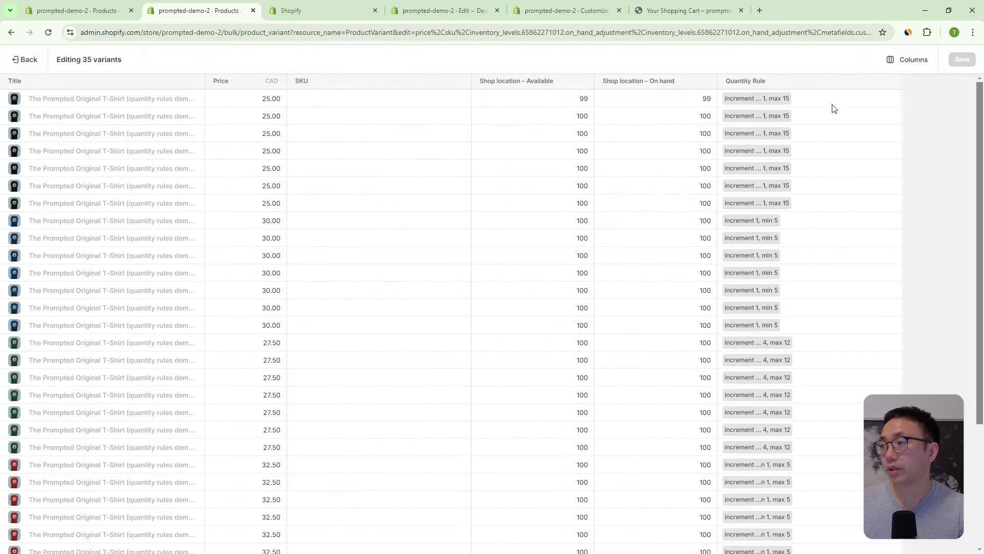
Clear the Quantity Rule value of every variant of the T-shirt and save the variants.
scroll(878, 231, "down", 4)
left_click(827, 525, "shift")
key("Delete")
scroll(983, 126, "up", 2)
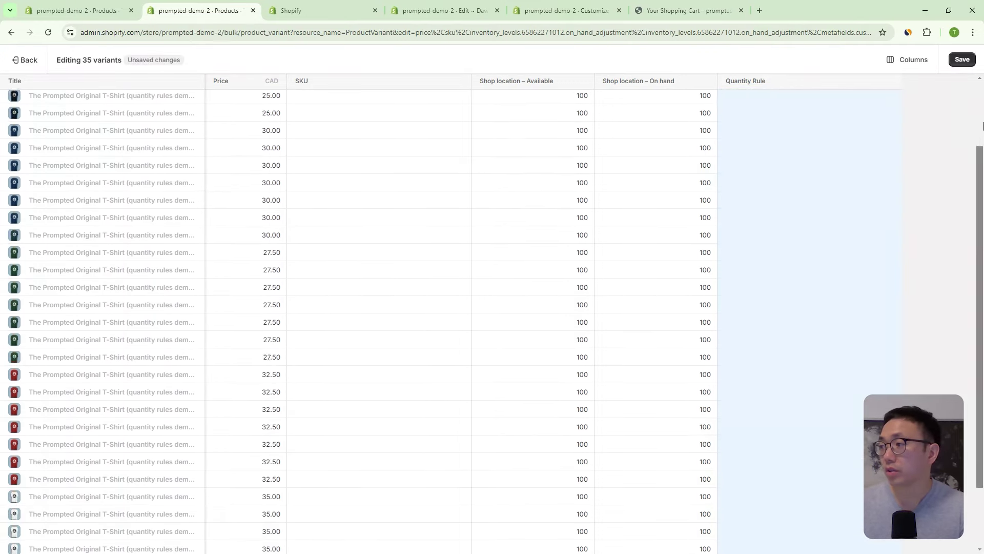
scroll(983, 126, "up", 2)
left_click(962, 59)
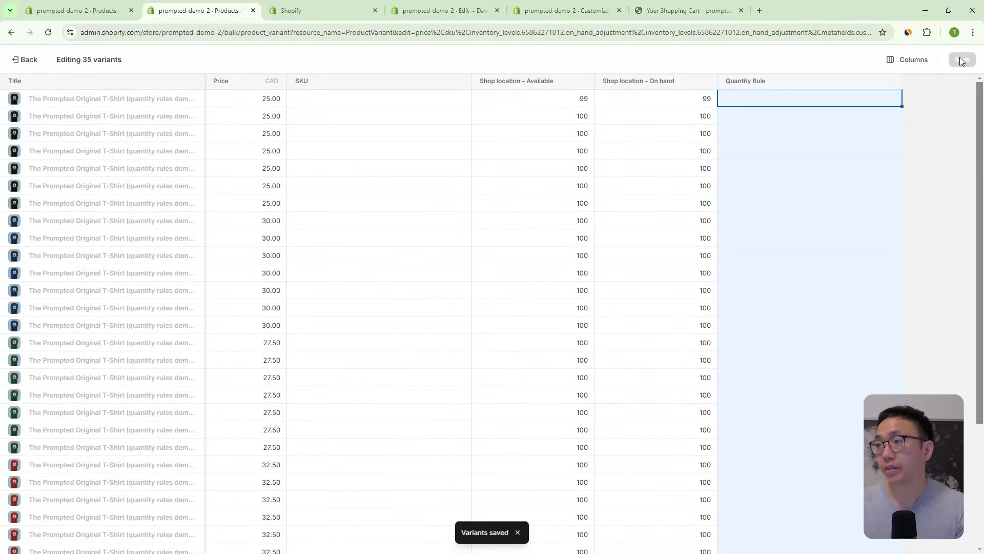
Open the Black, size 3XL T-shirt's product page from the storefront cart and check its quantity selector for rules.
left_click(659, 11)
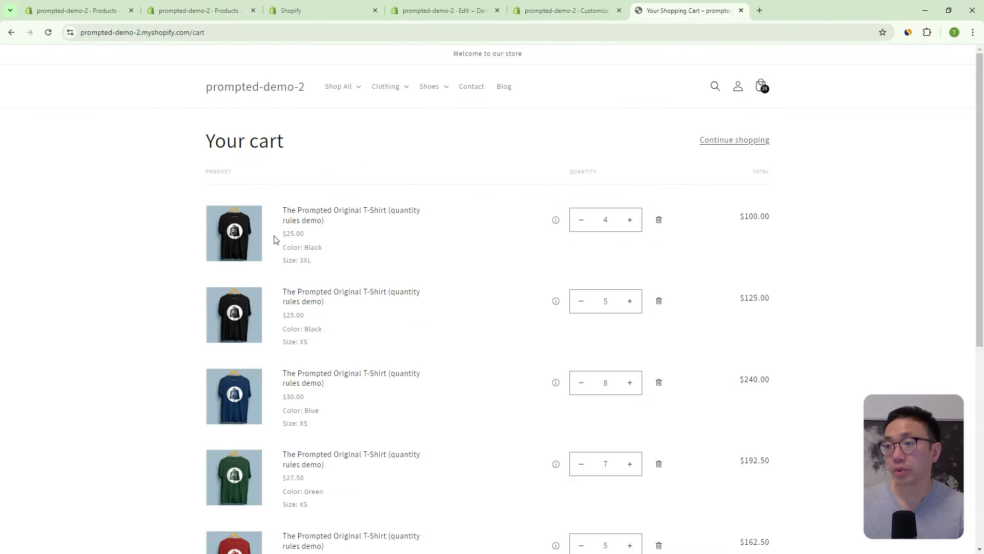
left_click(352, 220)
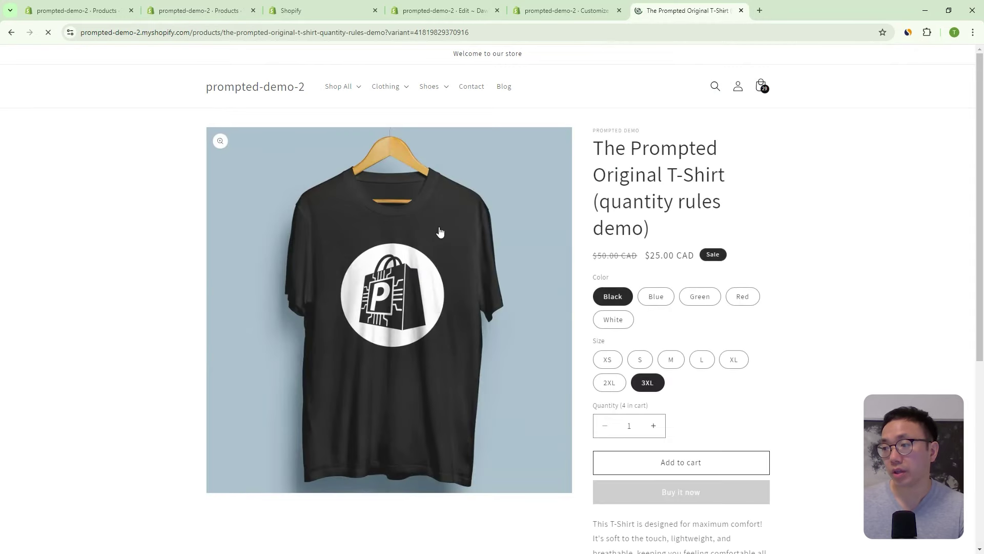
left_click_drag(588, 405, 697, 408)
left_click(728, 409)
scroll(731, 418, "down", 1)
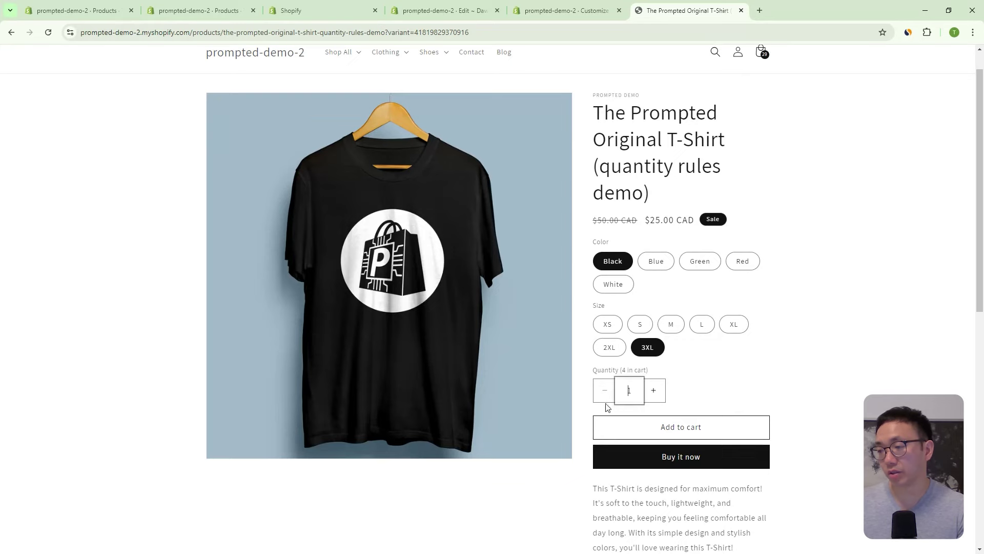
Return to the cart page and check the line items for quantity rule tooltips.
left_click(761, 52)
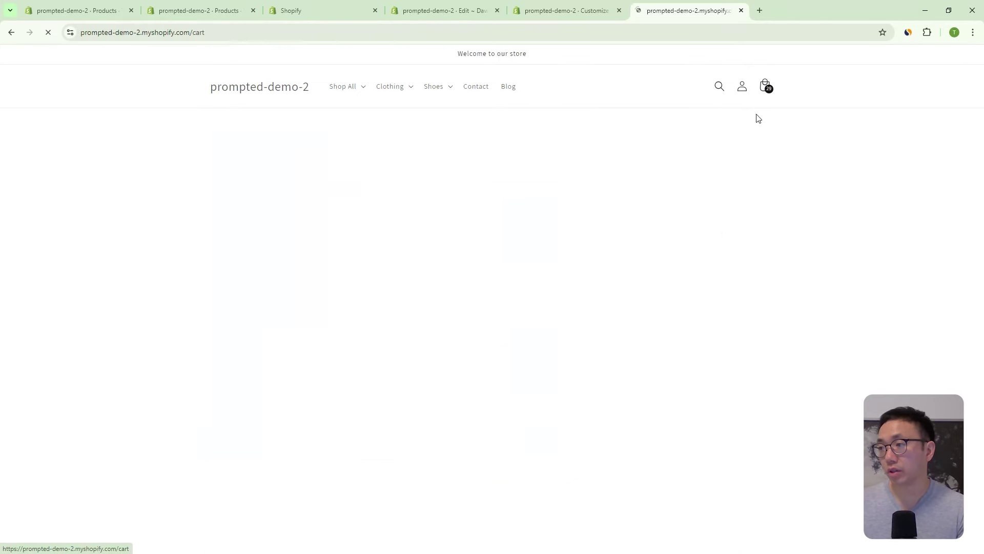
scroll(725, 242, "down", 3)
scroll(725, 241, "down", 3)
scroll(700, 332, "up", 10)
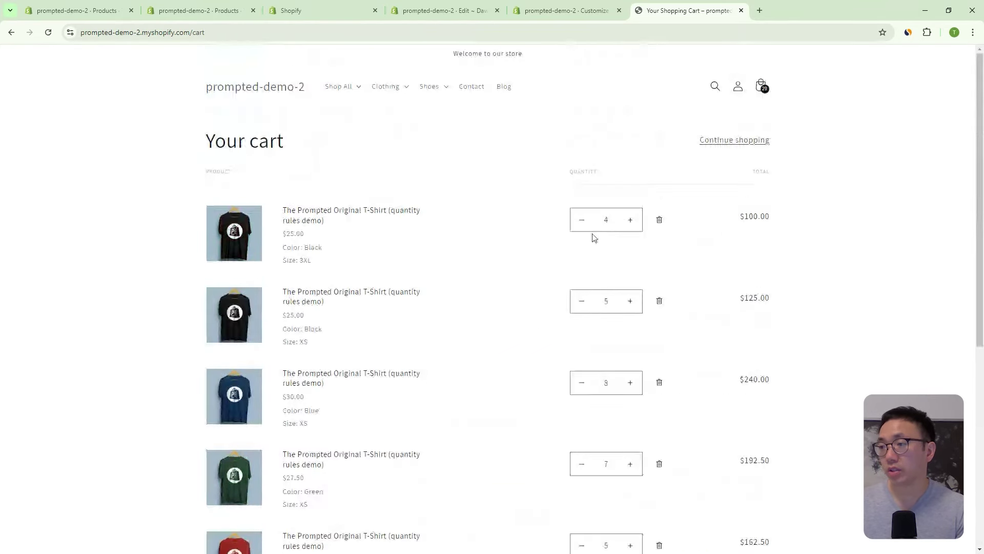
Try to set the cart quantity of the Blue, size XS T-shirt to 2000 and to 200.
scroll(611, 444, "down", 1)
left_click(614, 379)
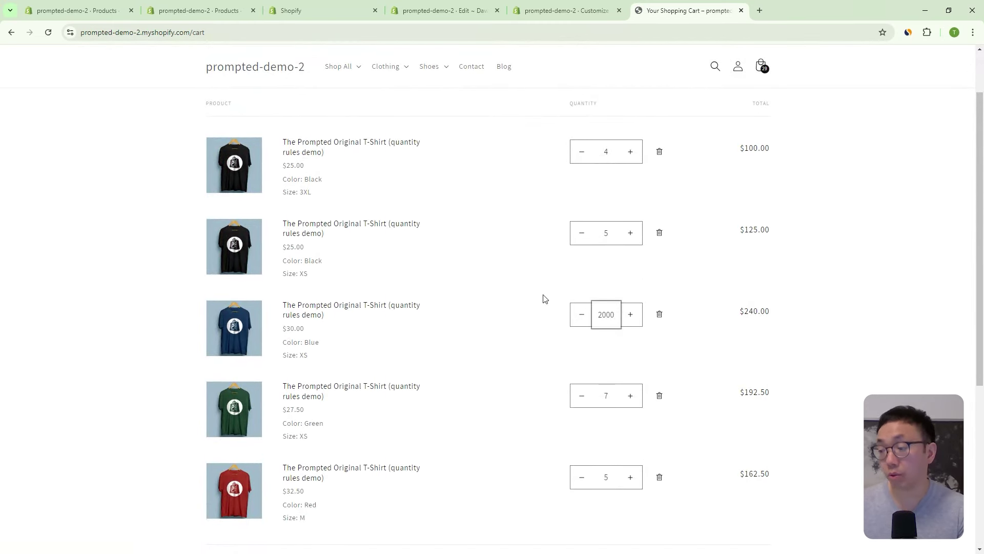
left_click(781, 327)
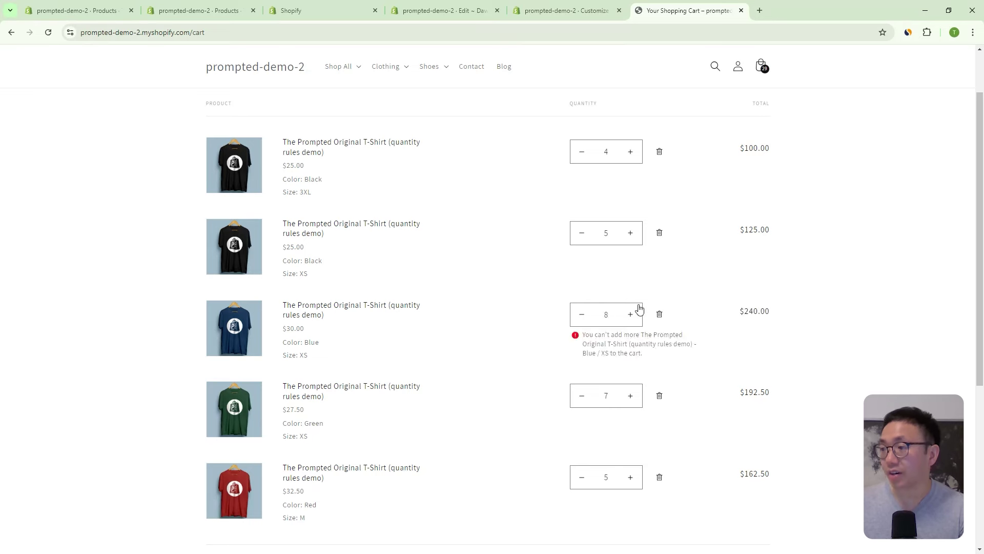
left_click(606, 316)
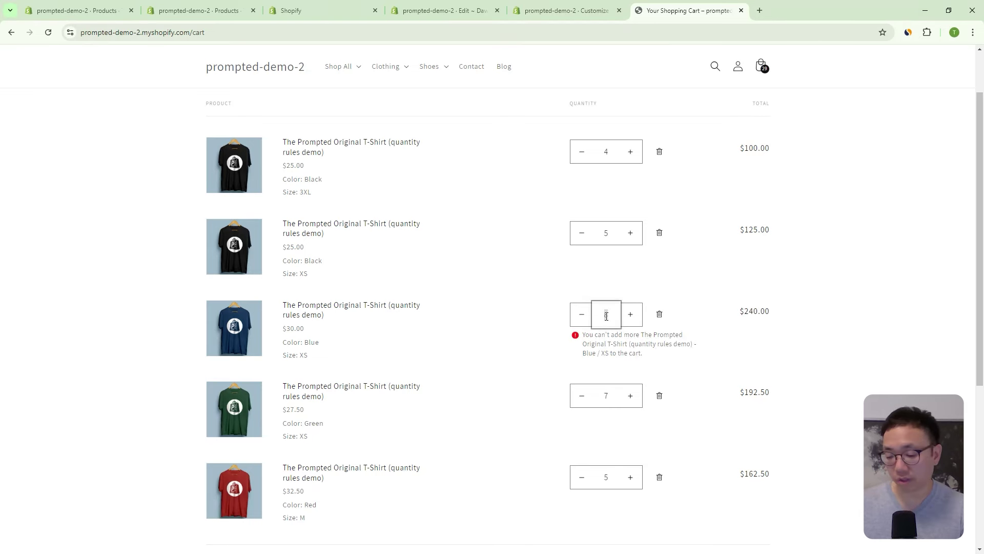
type("200")
left_click(910, 211)
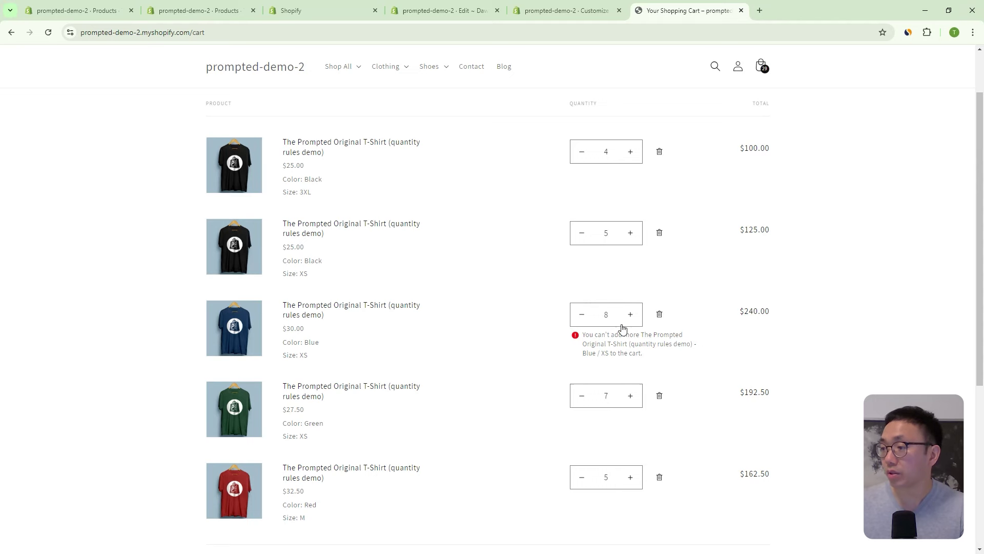
Set the cart quantity of the Green, size XS T-shirt to 20 and return from checkout to the cart.
left_click_drag(613, 395, 594, 395)
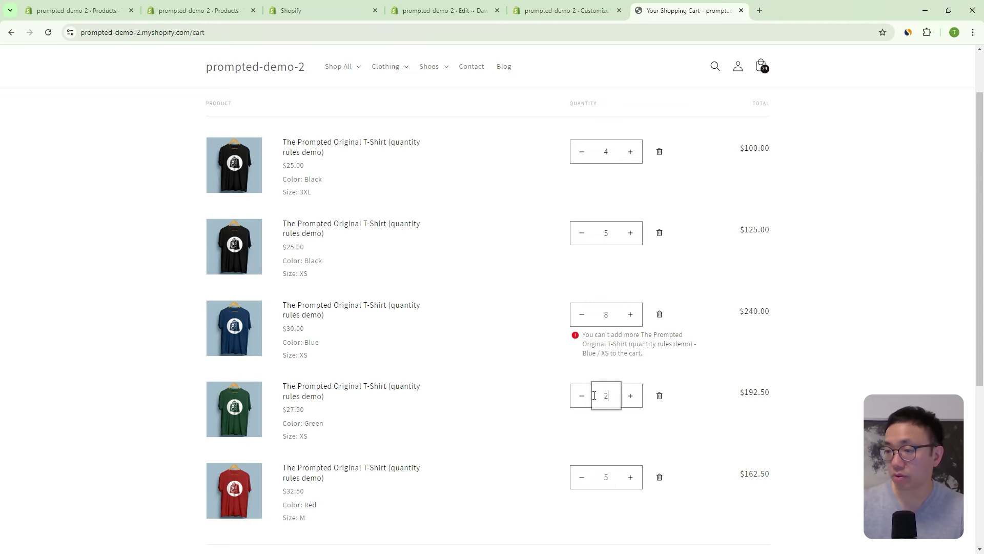
type("20")
key("Return")
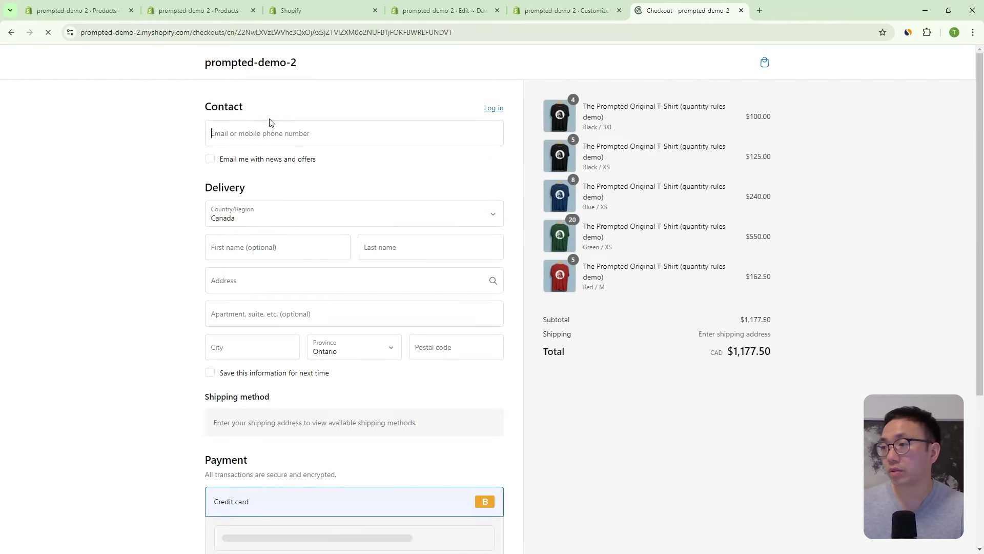
left_click(11, 33)
Set the cart quantities of the Red, size M T-shirt to 20 and the Black, size 3XL T-shirt to 24.
double_click(606, 476)
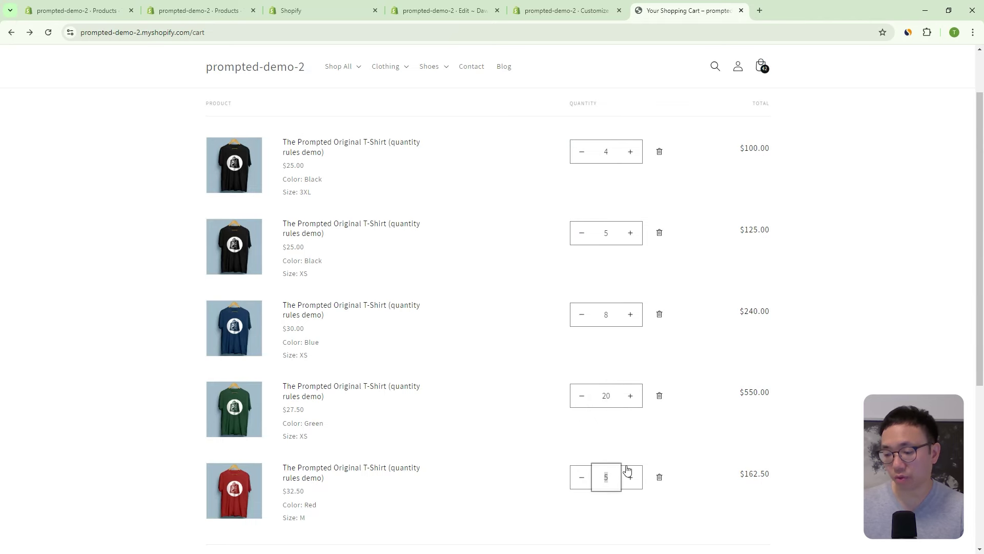
left_click(604, 152)
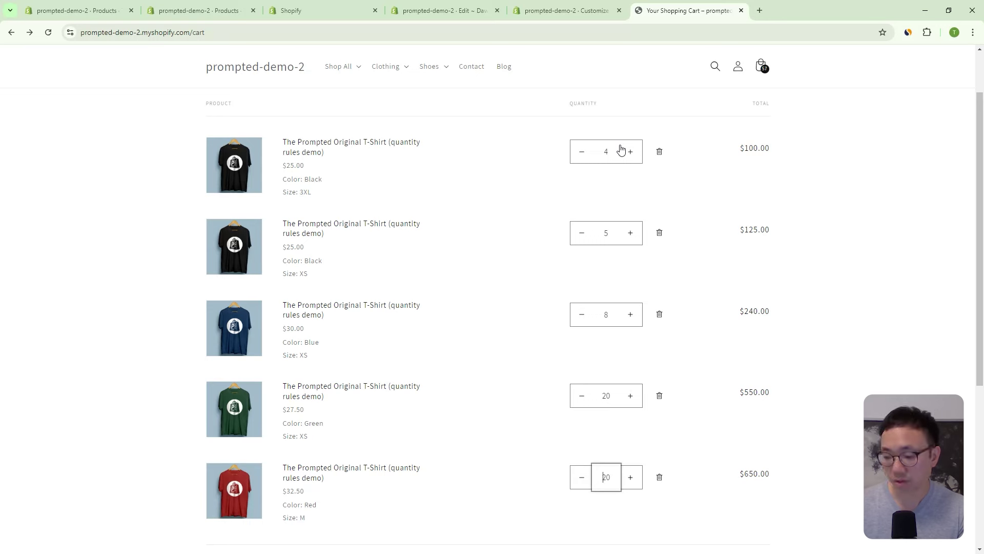
left_click(606, 151)
left_click(797, 204)
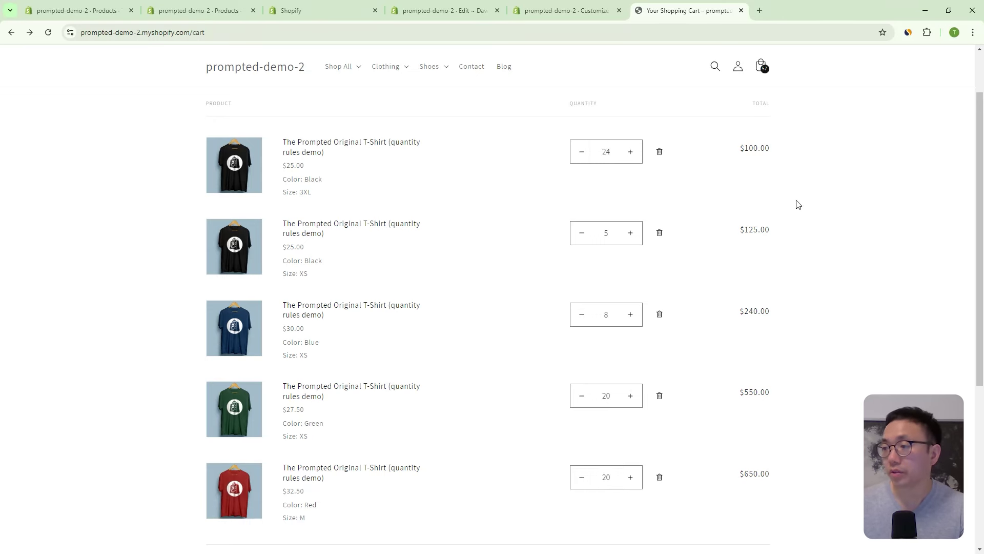
Proceed to checkout with the updated cart.
scroll(758, 232, "down", 1)
scroll(758, 231, "down", 4)
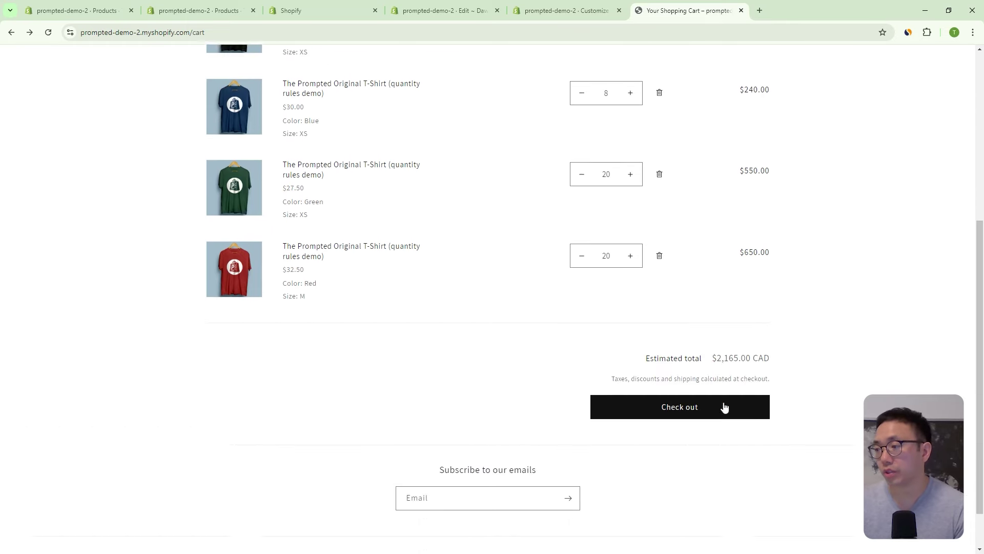
left_click(728, 389)
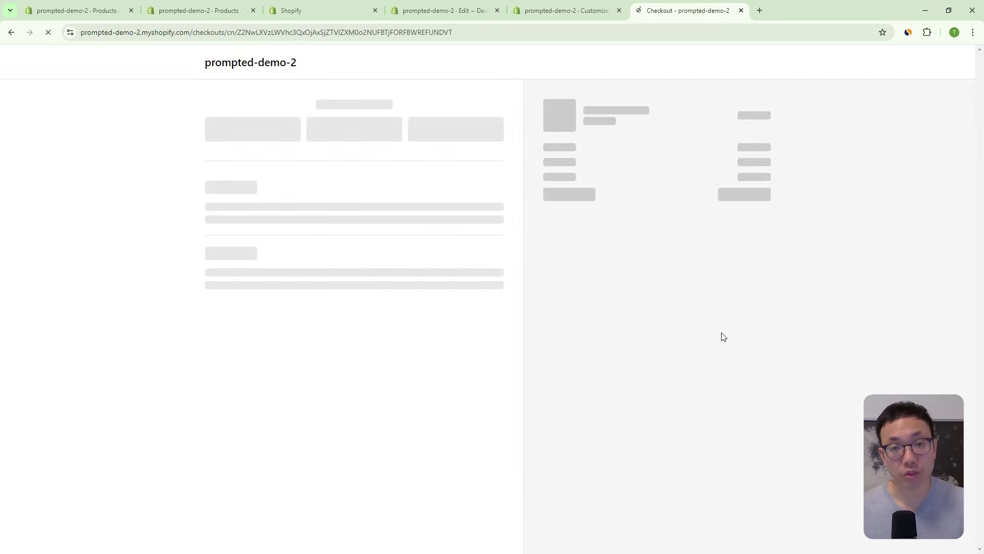